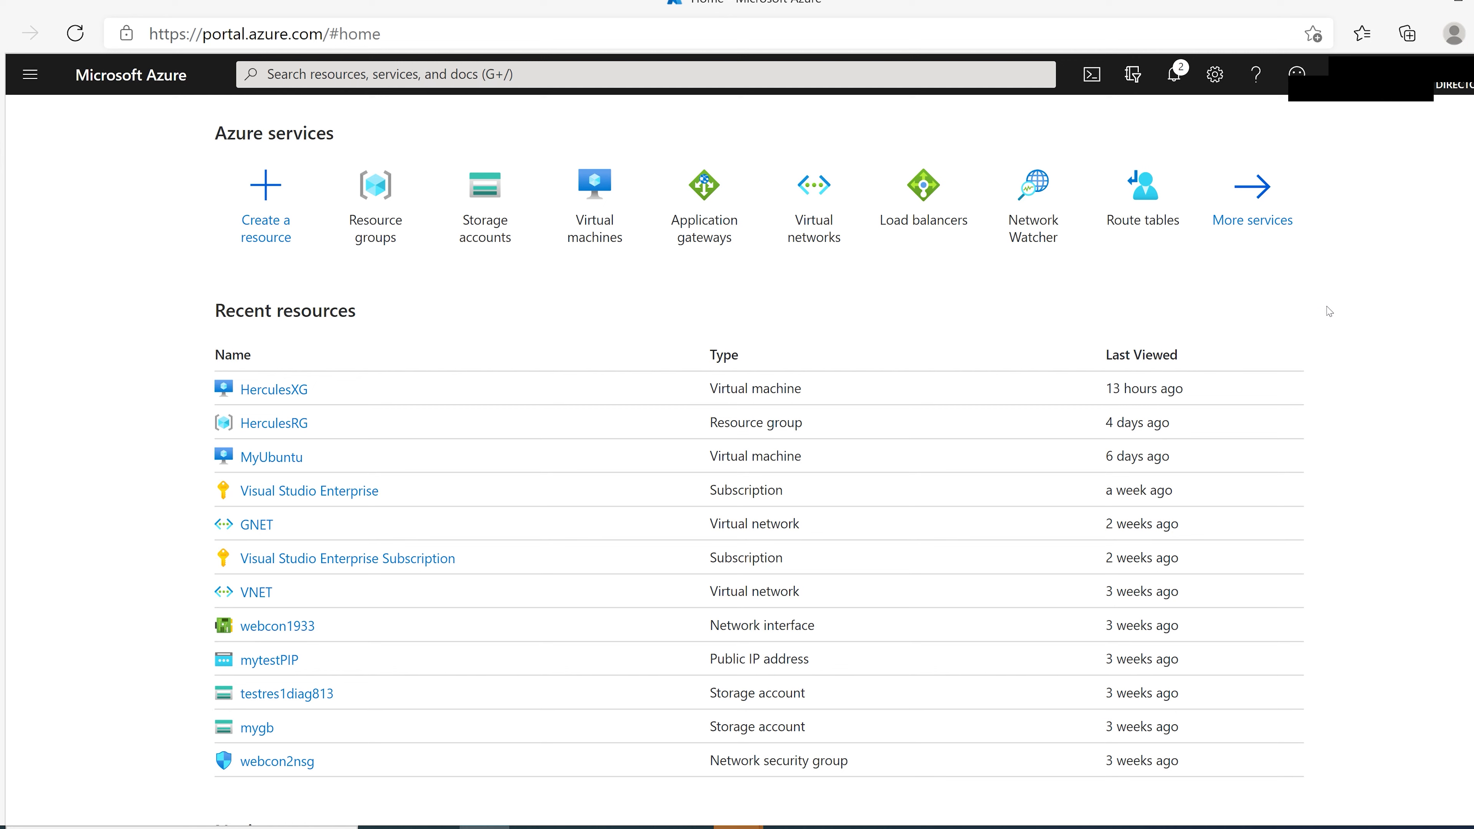
Open Azure Cloud Shell with PowerShell as the shell type.
left_click(1092, 76)
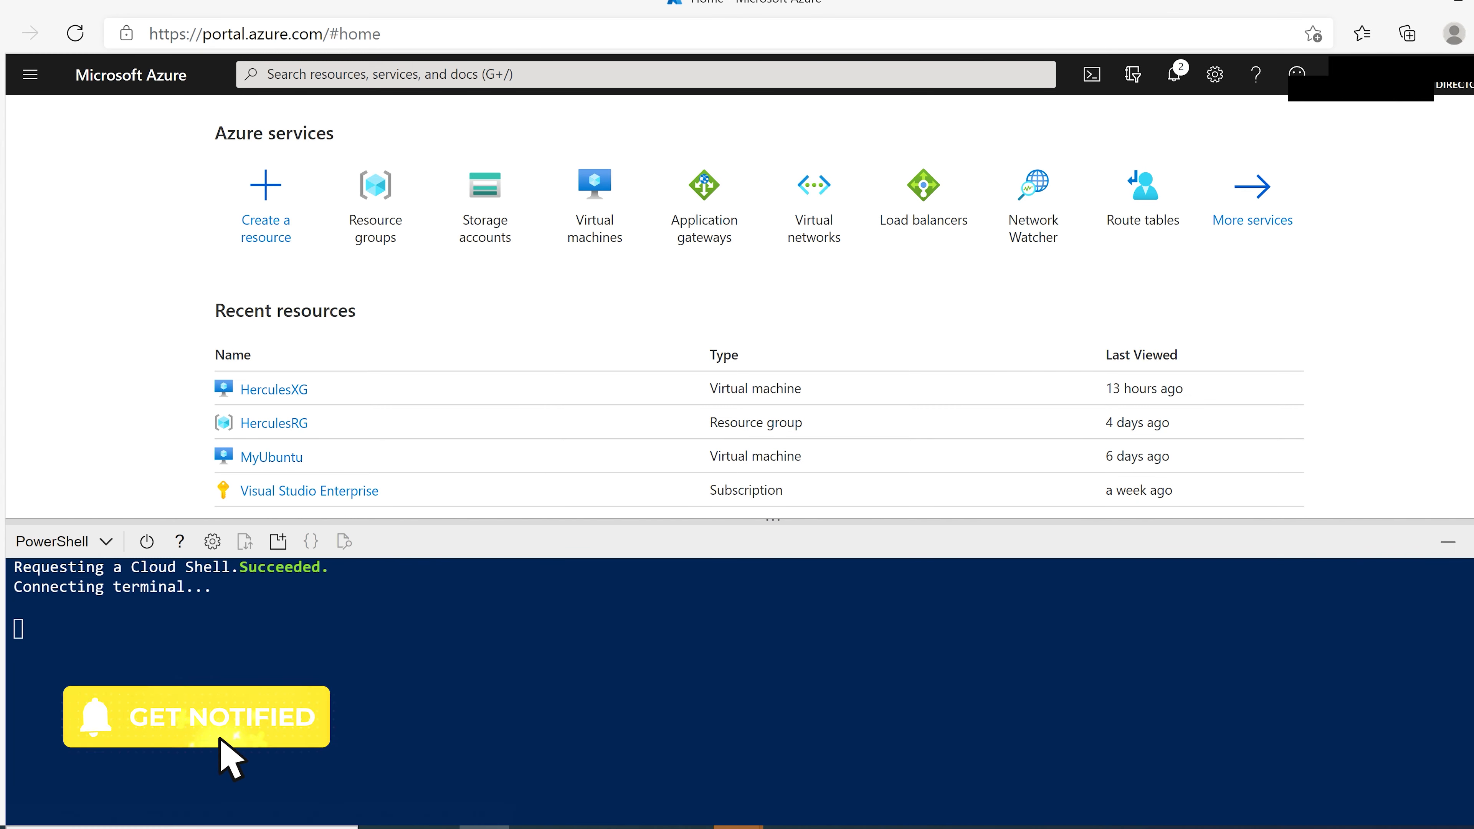
left_click(114, 547)
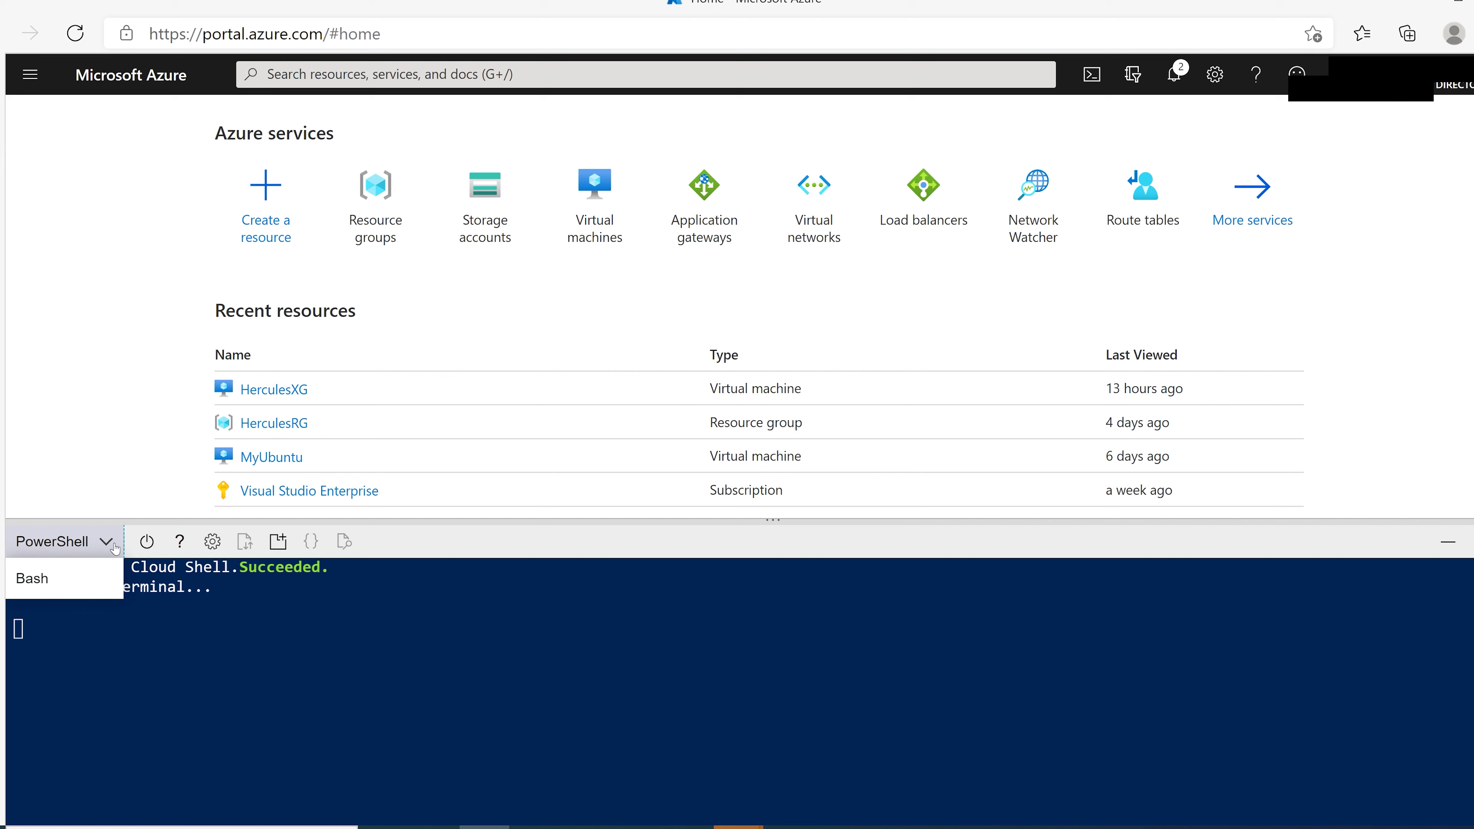
left_click(42, 547)
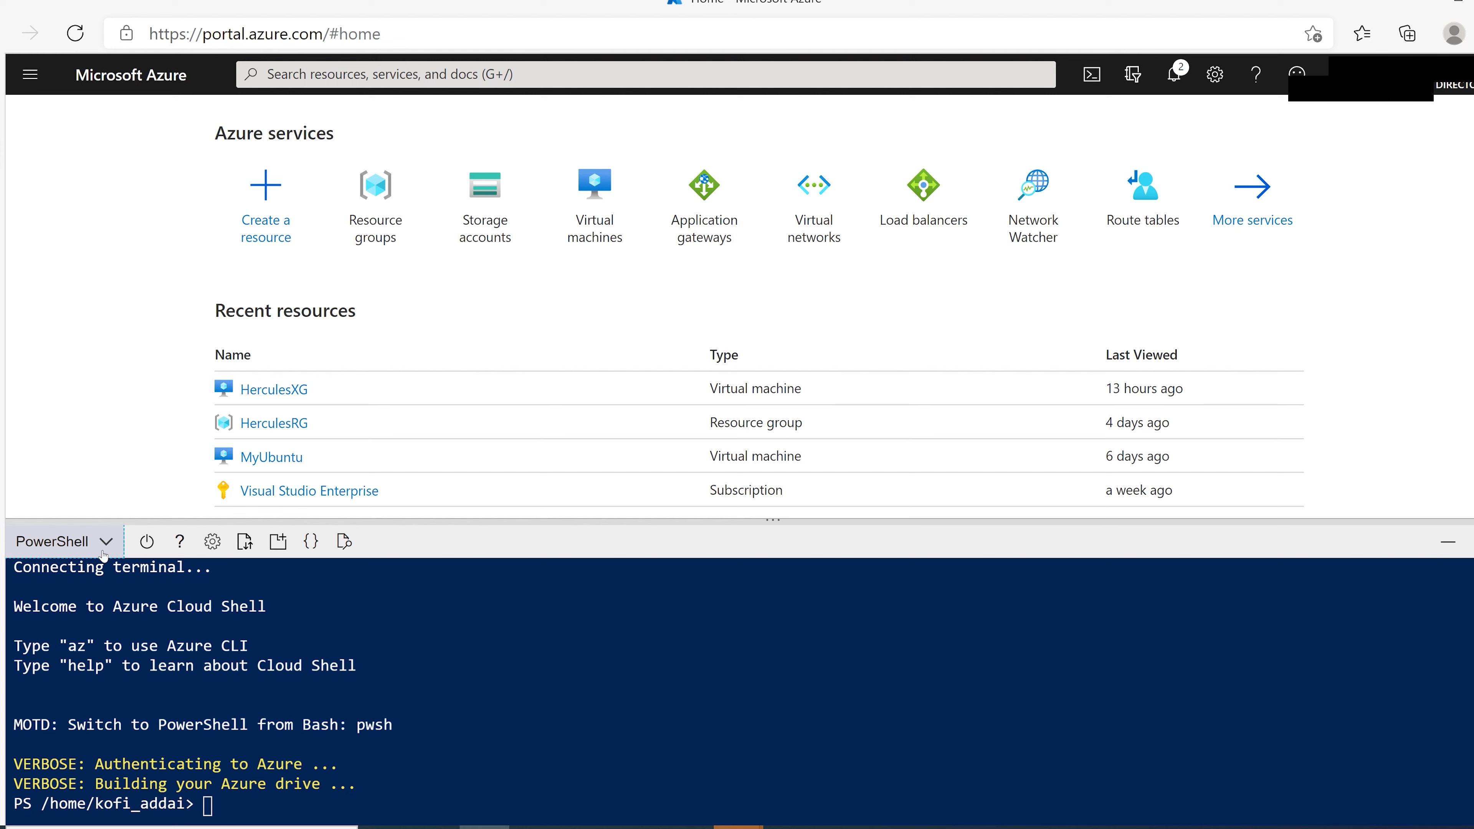
Upload az104-07-vm-parameters from the Allfiles\Labs\07 folder to the Cloud Shell home directory.
left_click(245, 548)
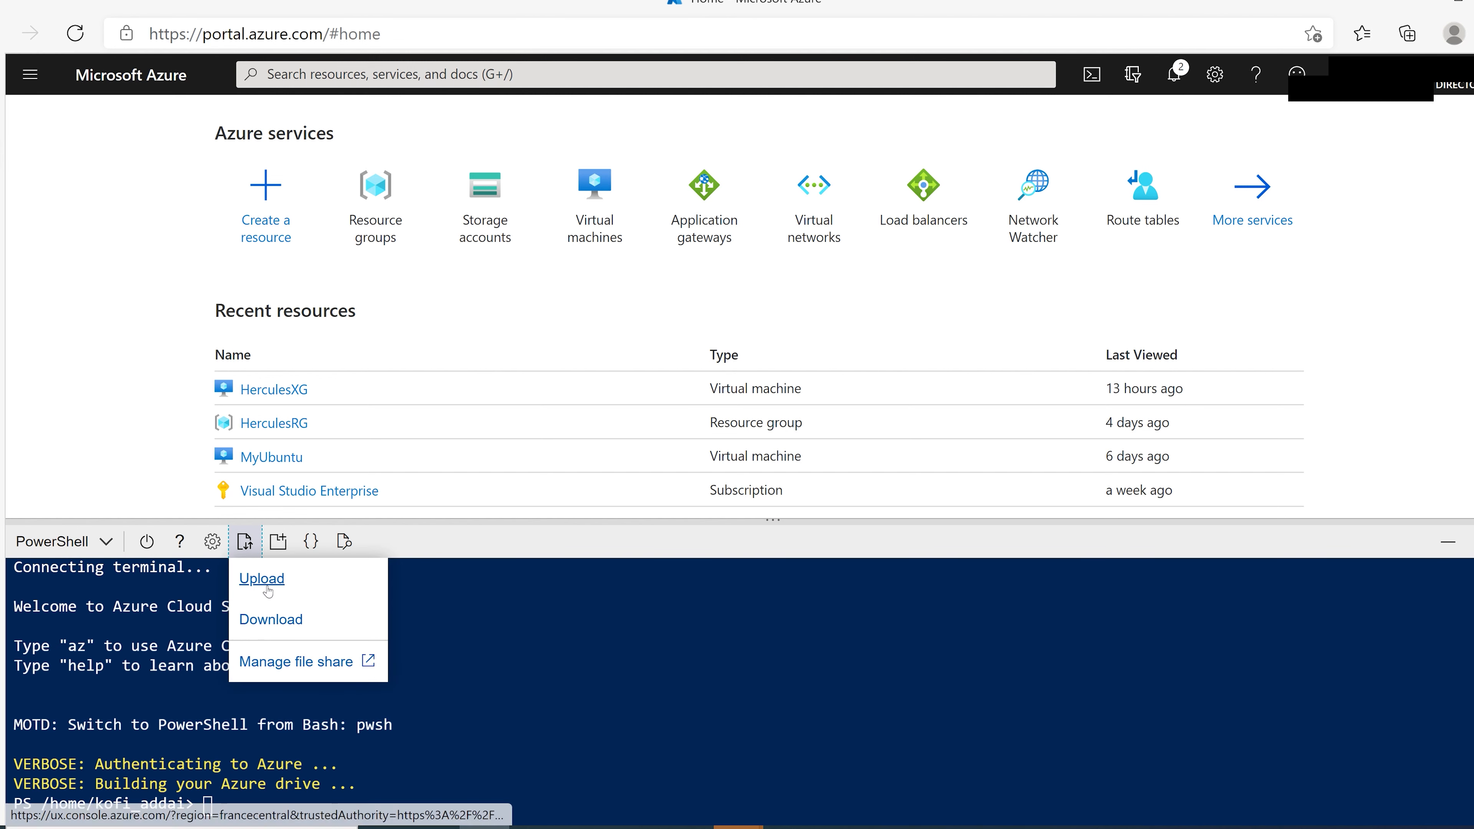
left_click(274, 591)
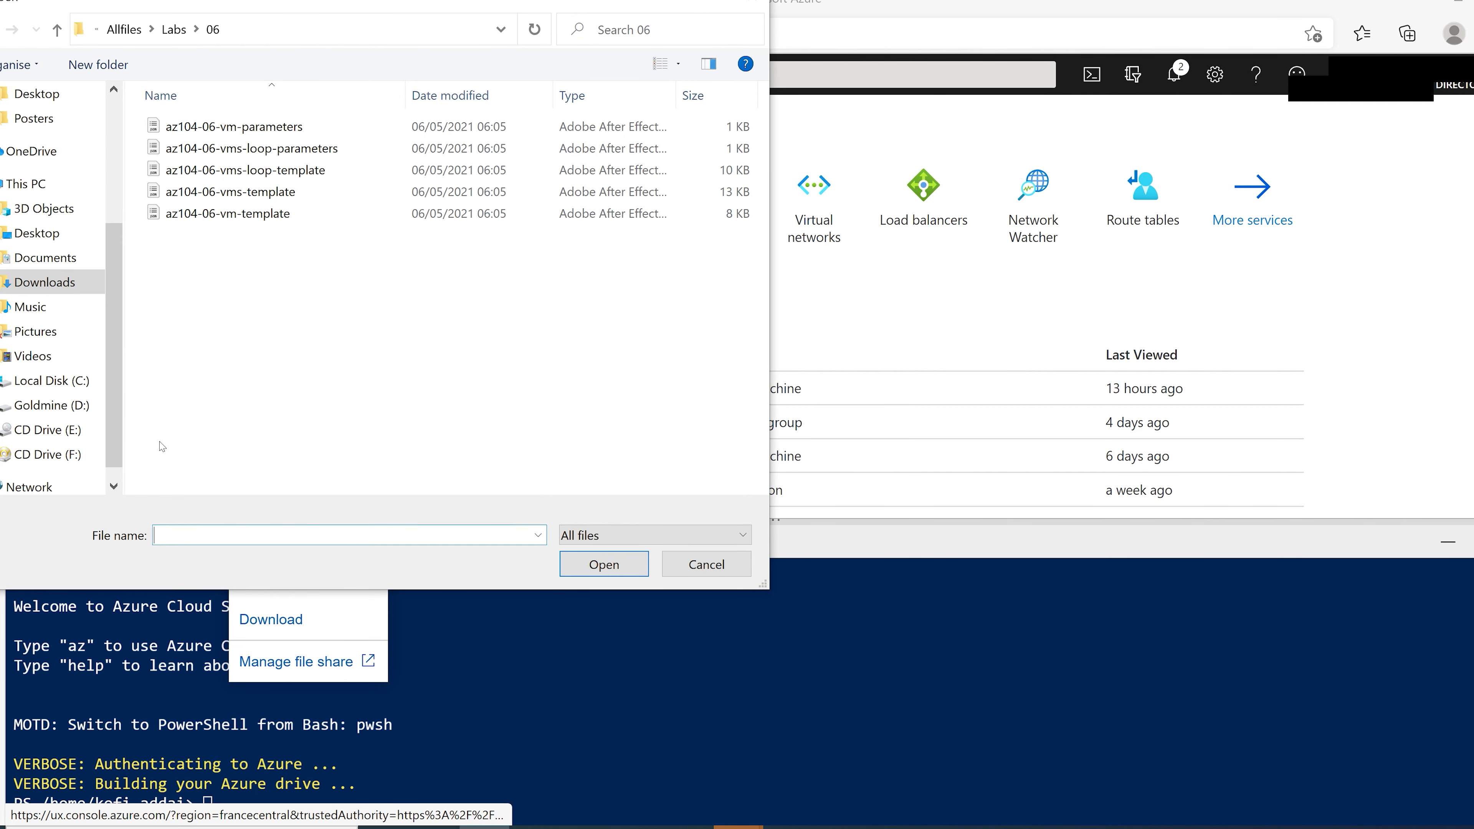
left_click(174, 29)
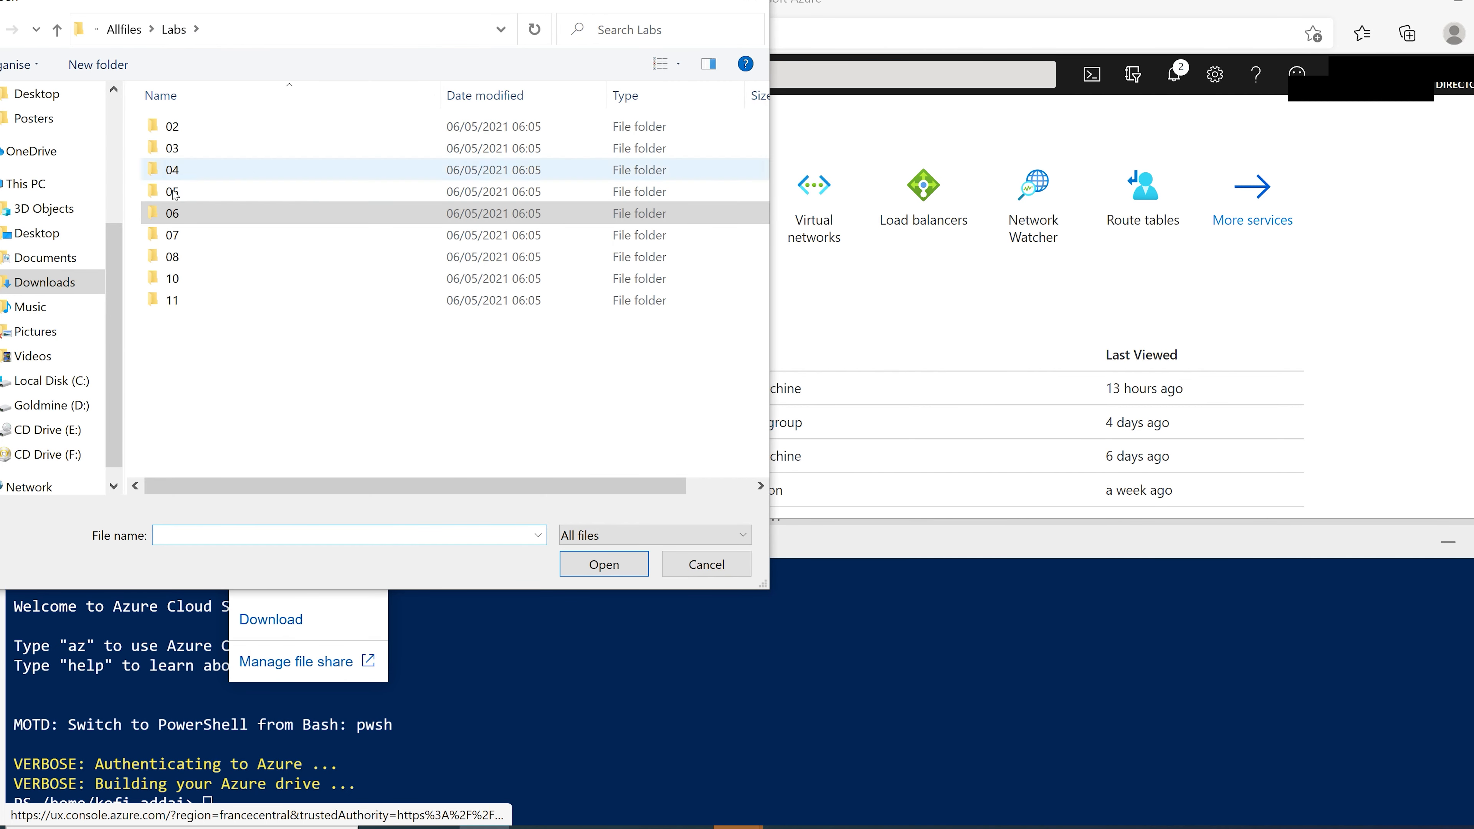
double_click(173, 238)
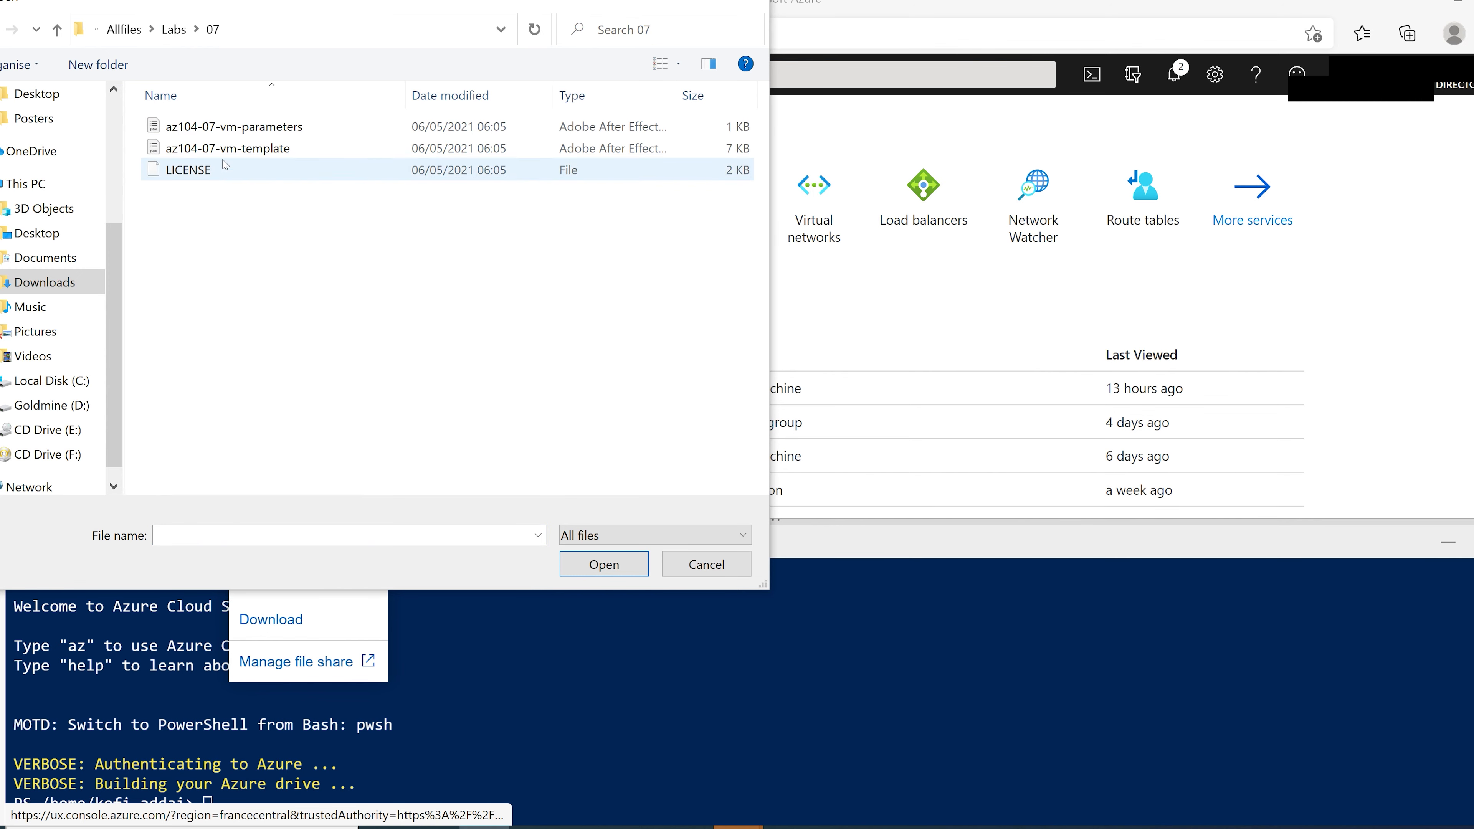
left_click(227, 131)
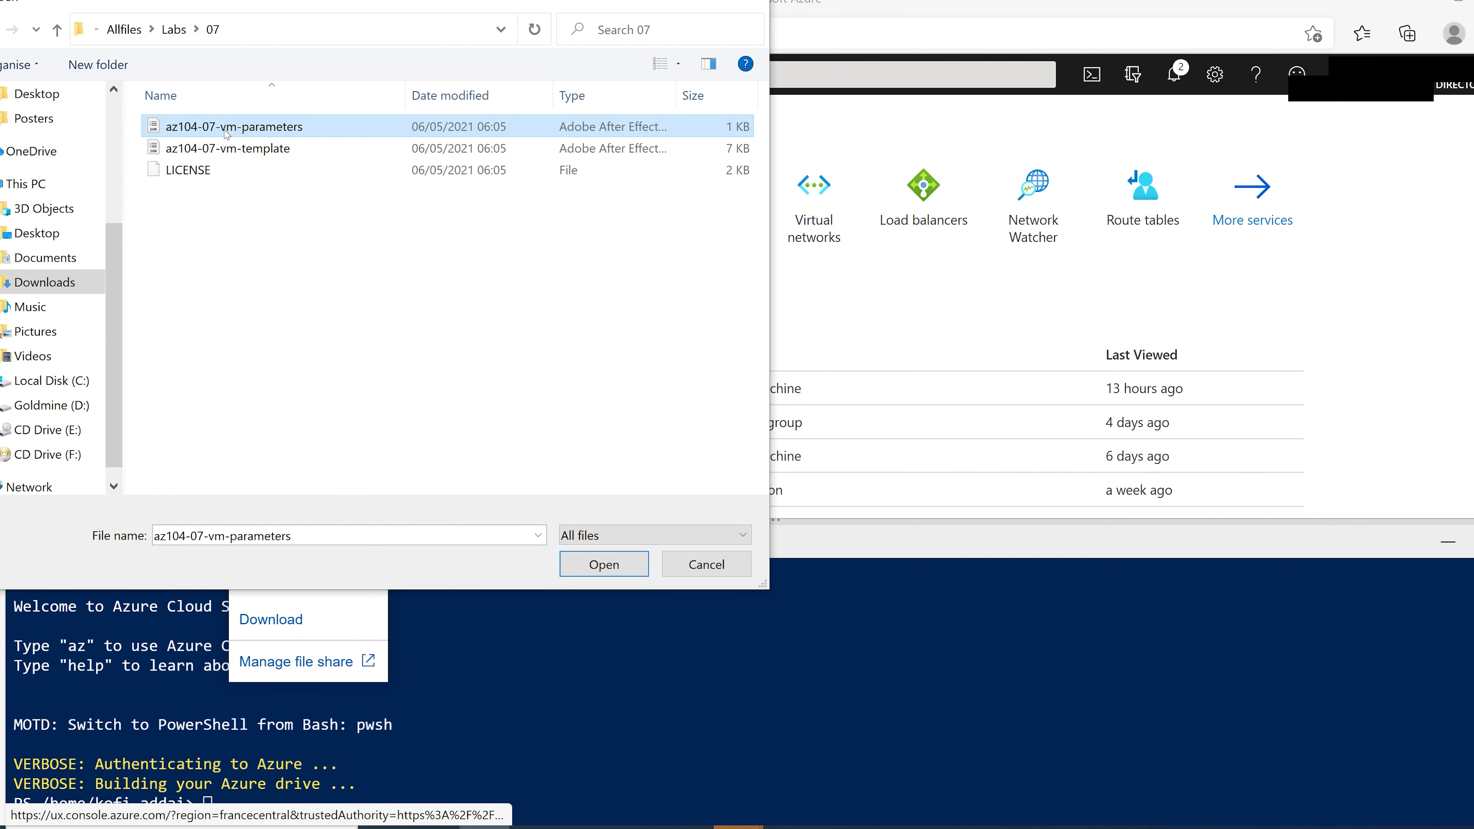
left_click(604, 564)
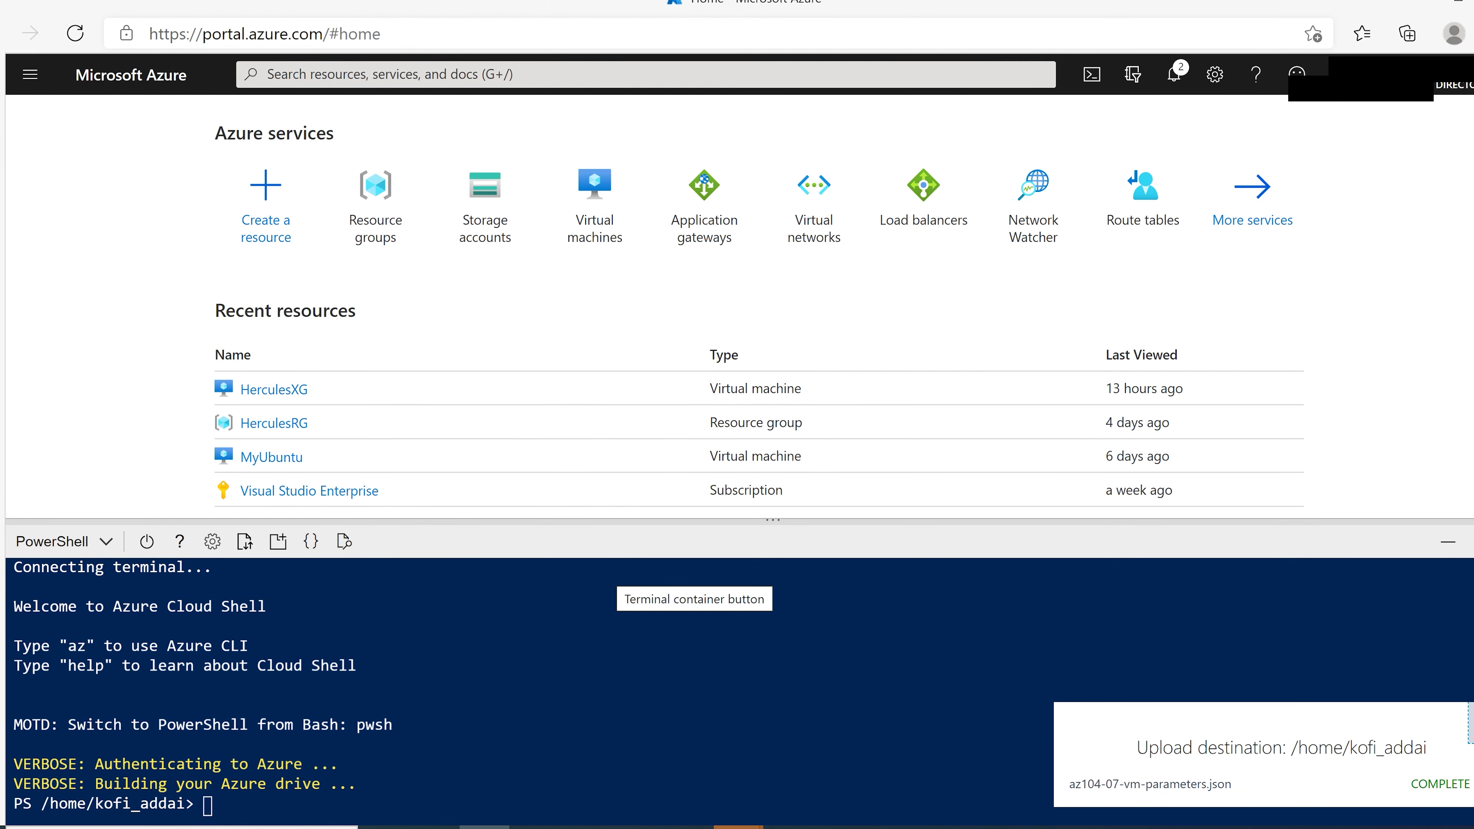
Upload az104-07-vm-template from the same Labs\07 folder to the Cloud Shell home directory.
left_click(244, 541)
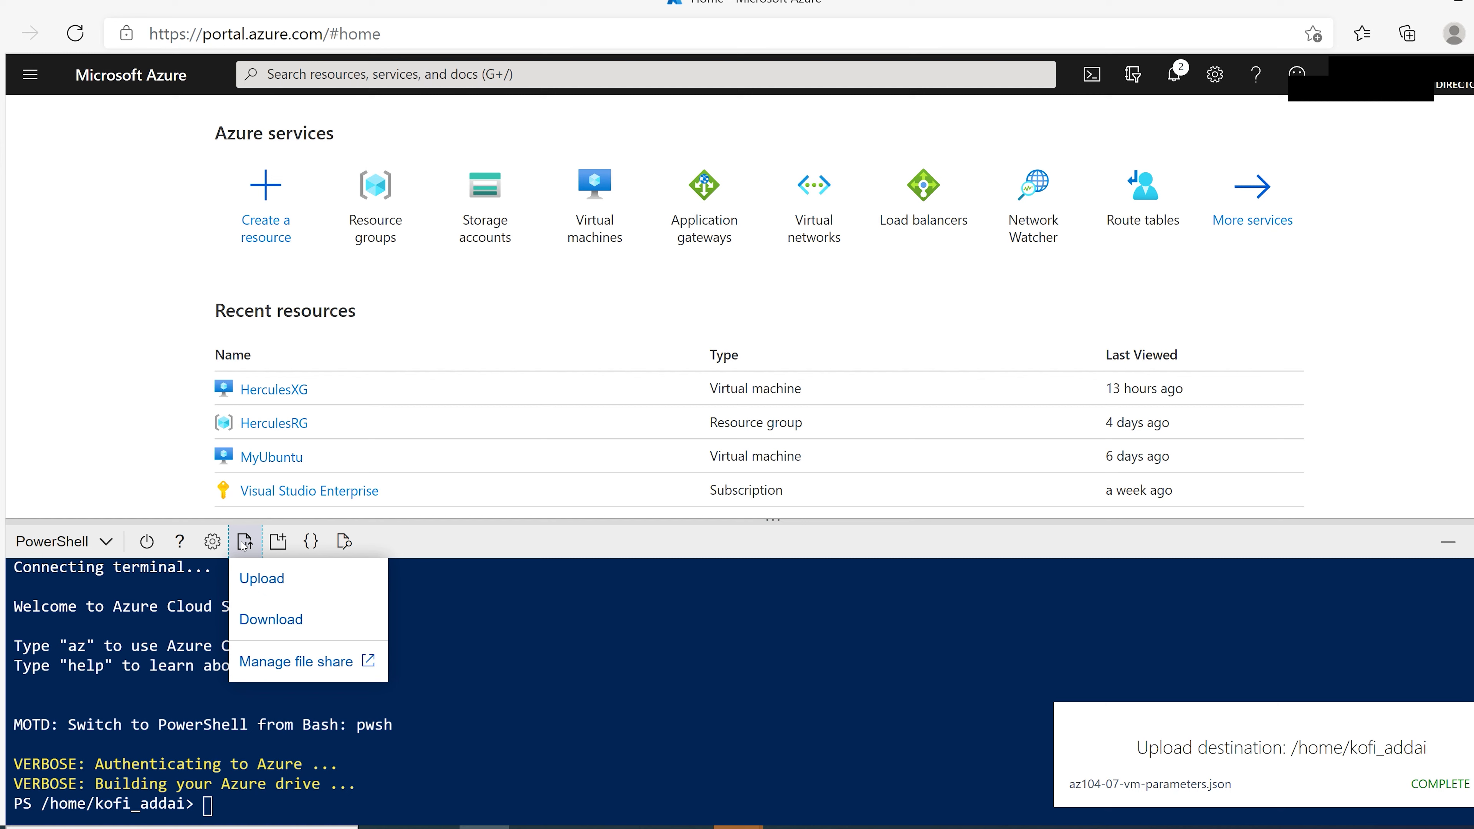
left_click(272, 579)
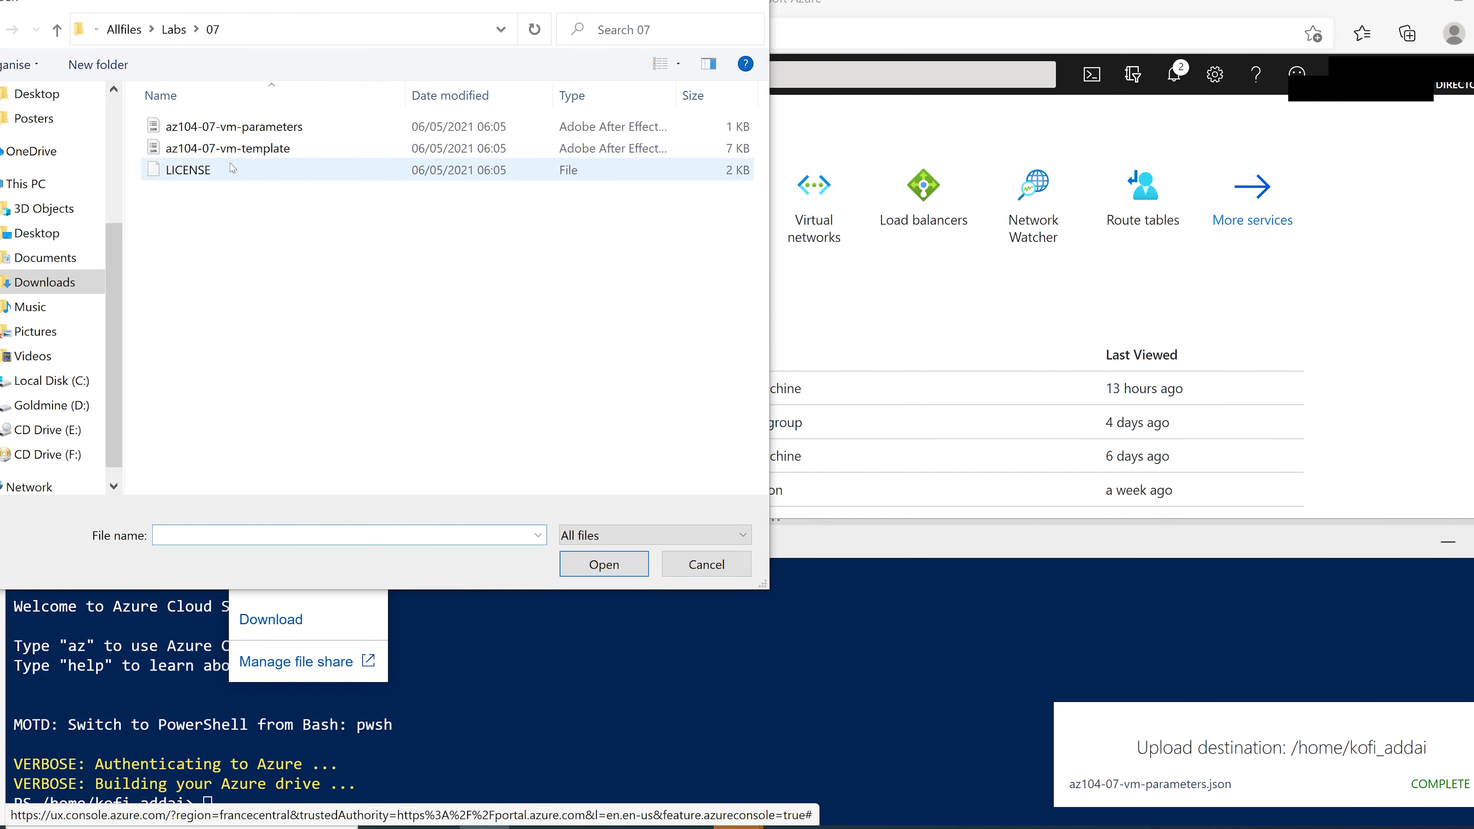
left_click(248, 152)
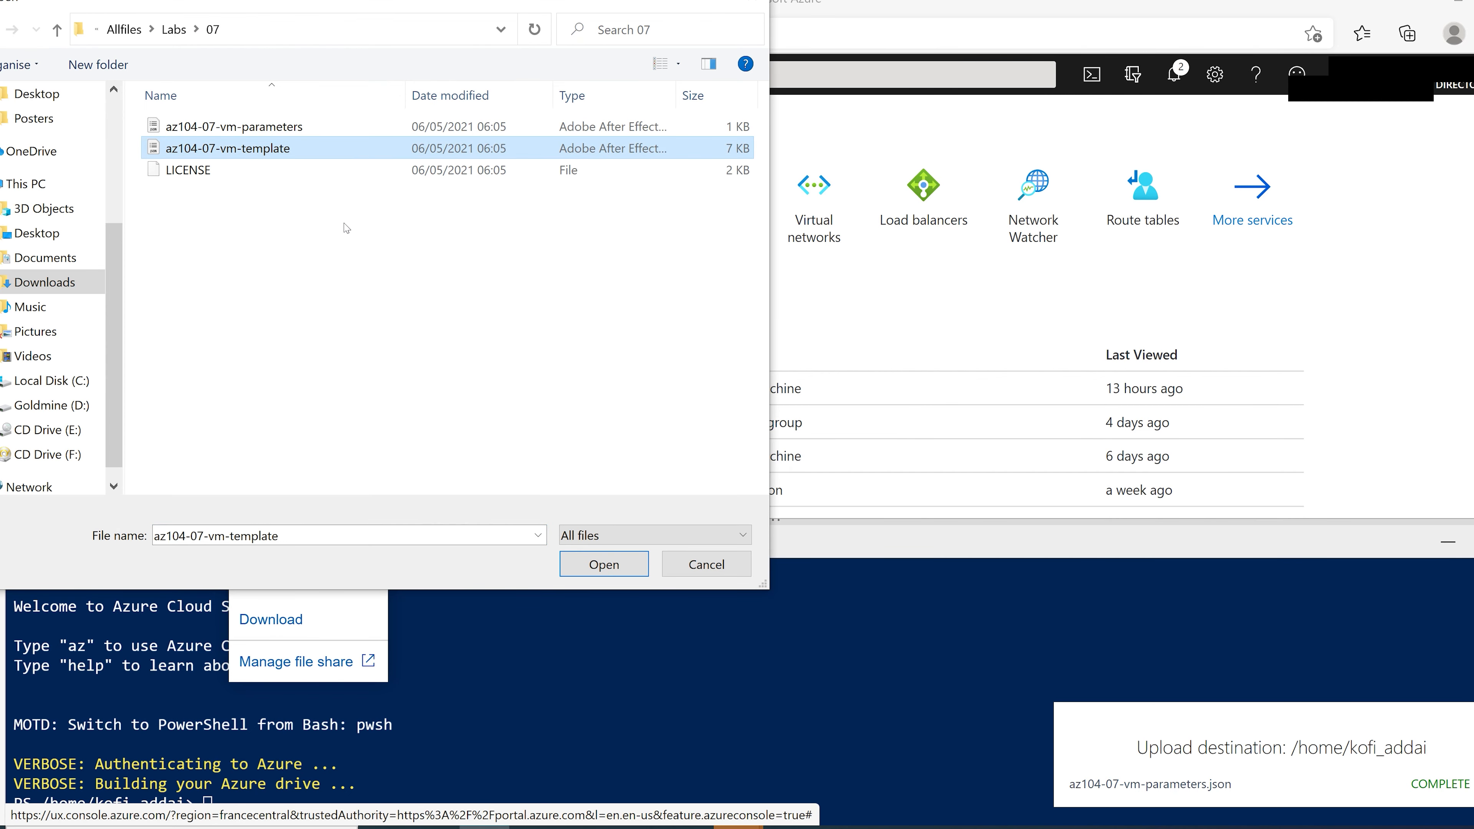
left_click(638, 567)
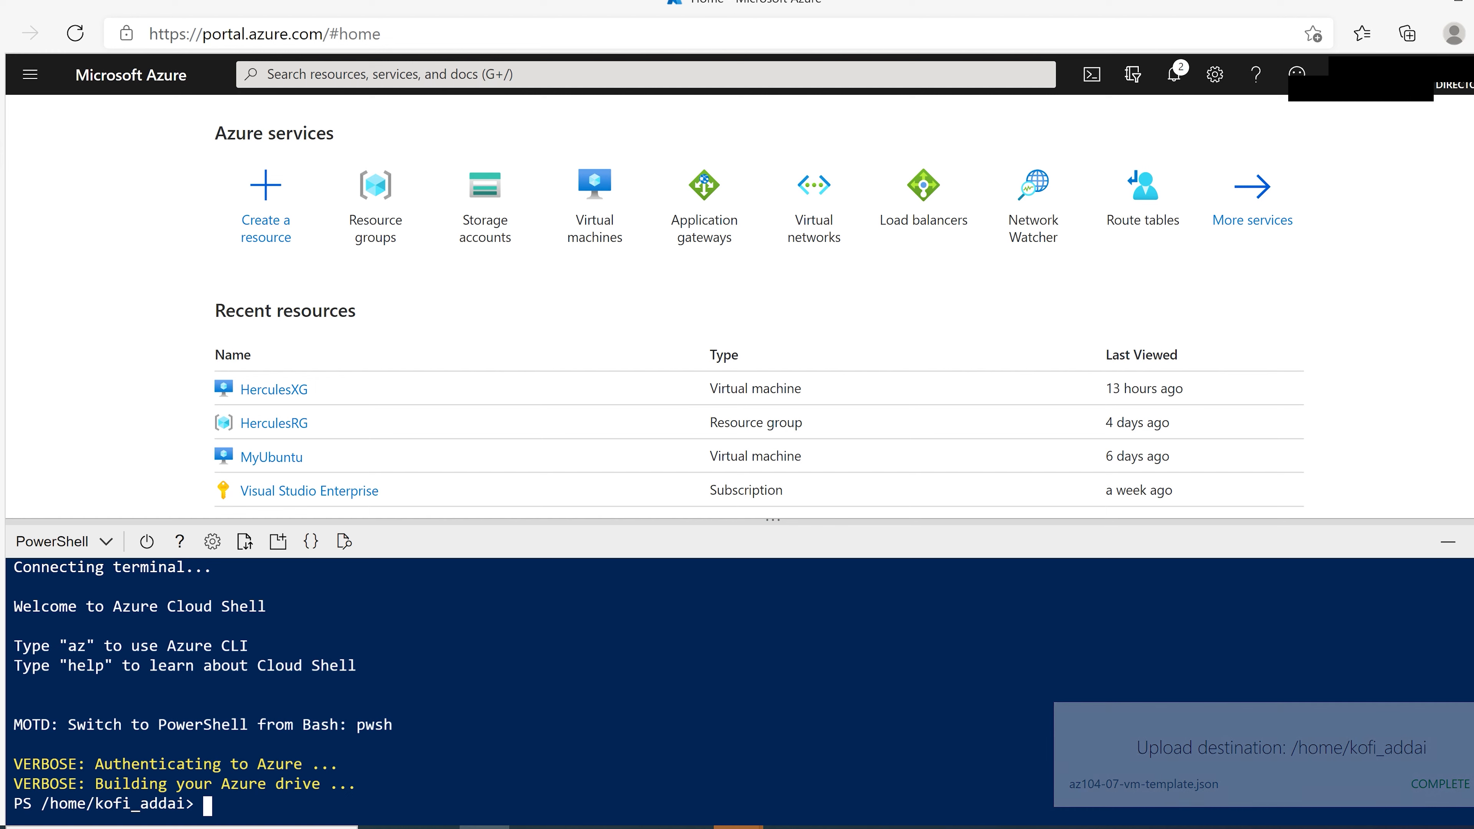
List the home directory with ls and check for the uploaded az104-07 parameters and template files.
type("ls")
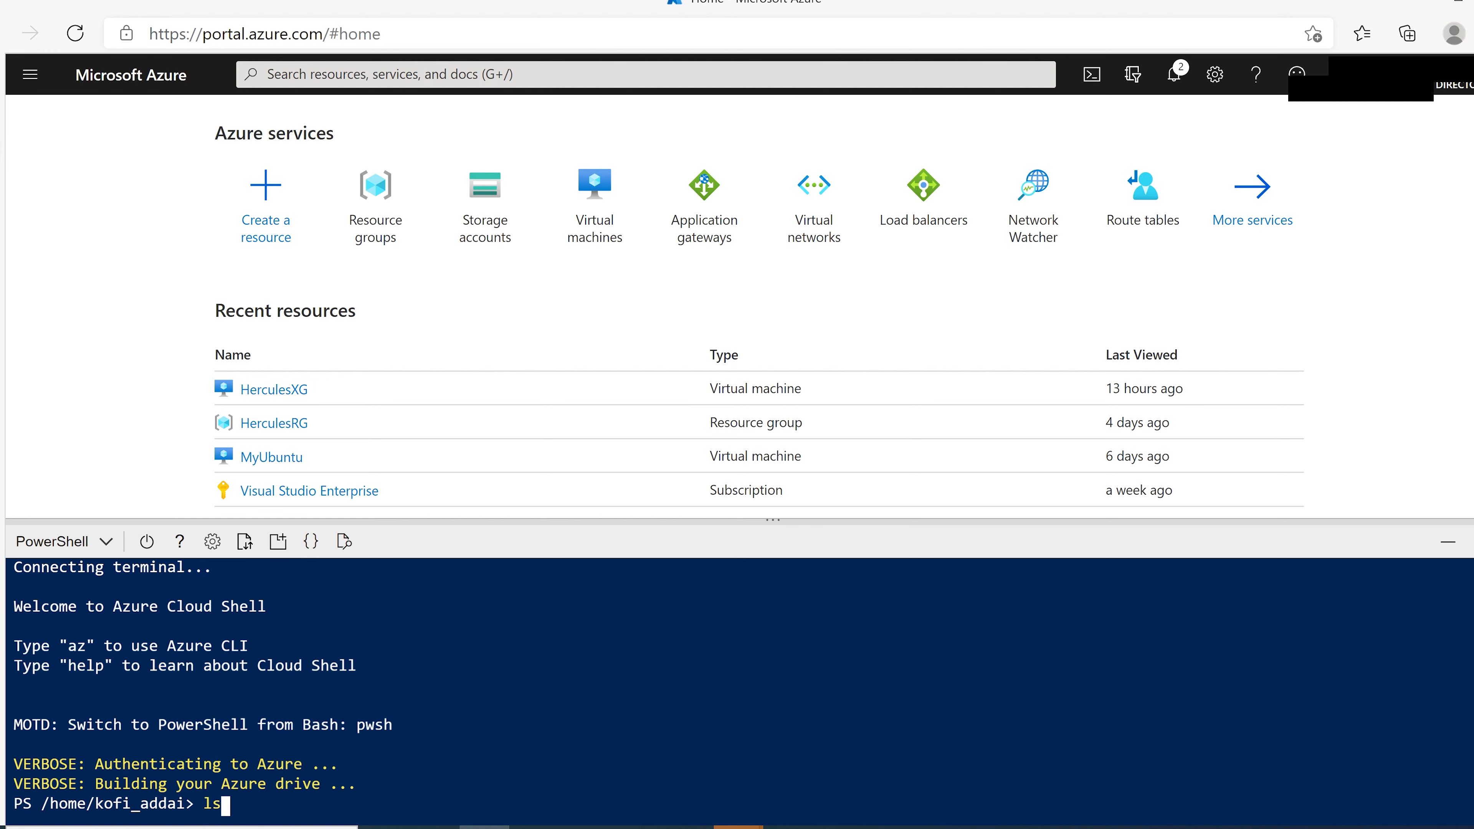
key("Return")
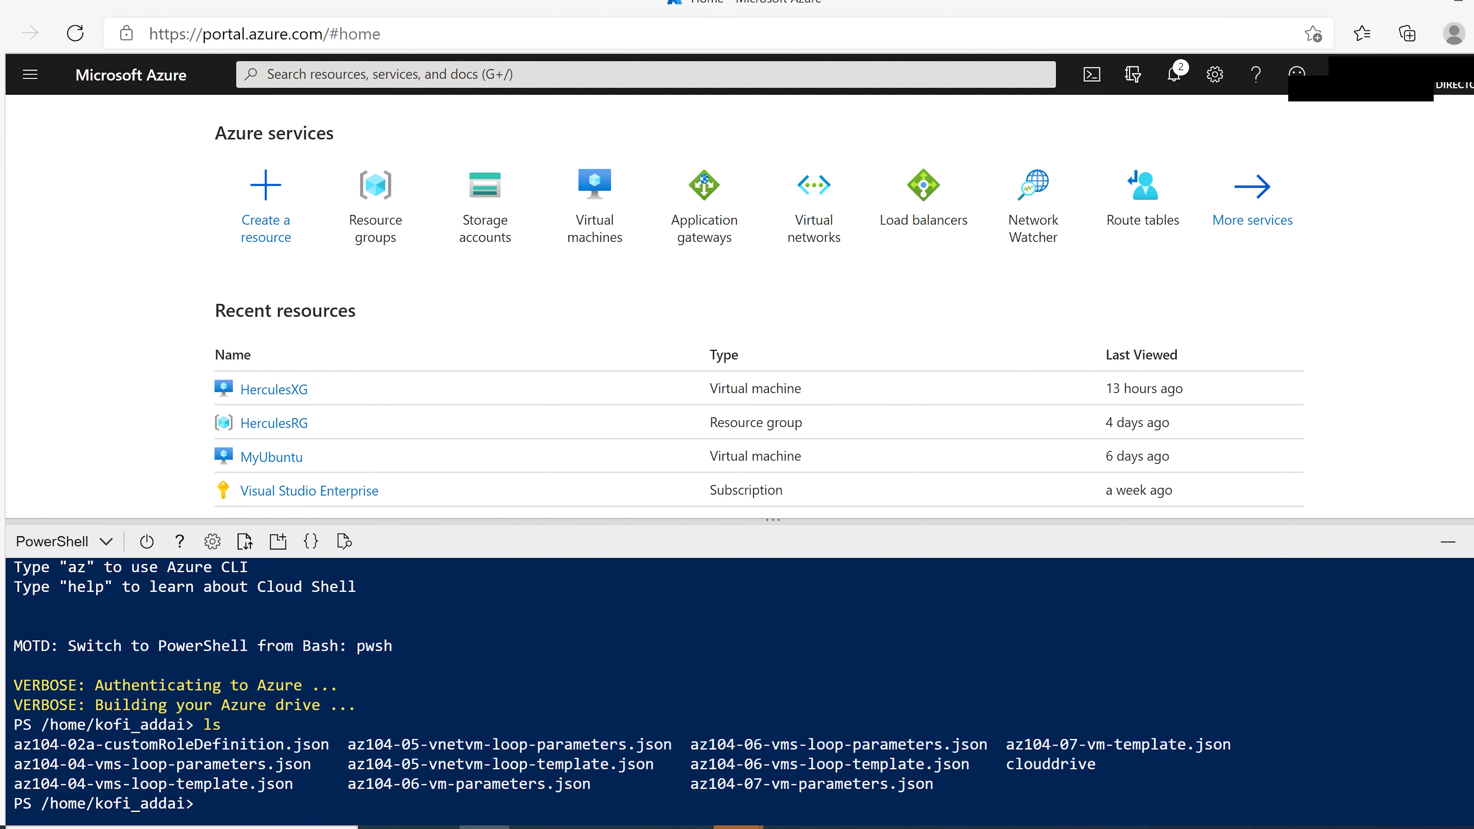
left_click_drag(727, 784, 862, 784)
left_click_drag(1034, 744, 1187, 744)
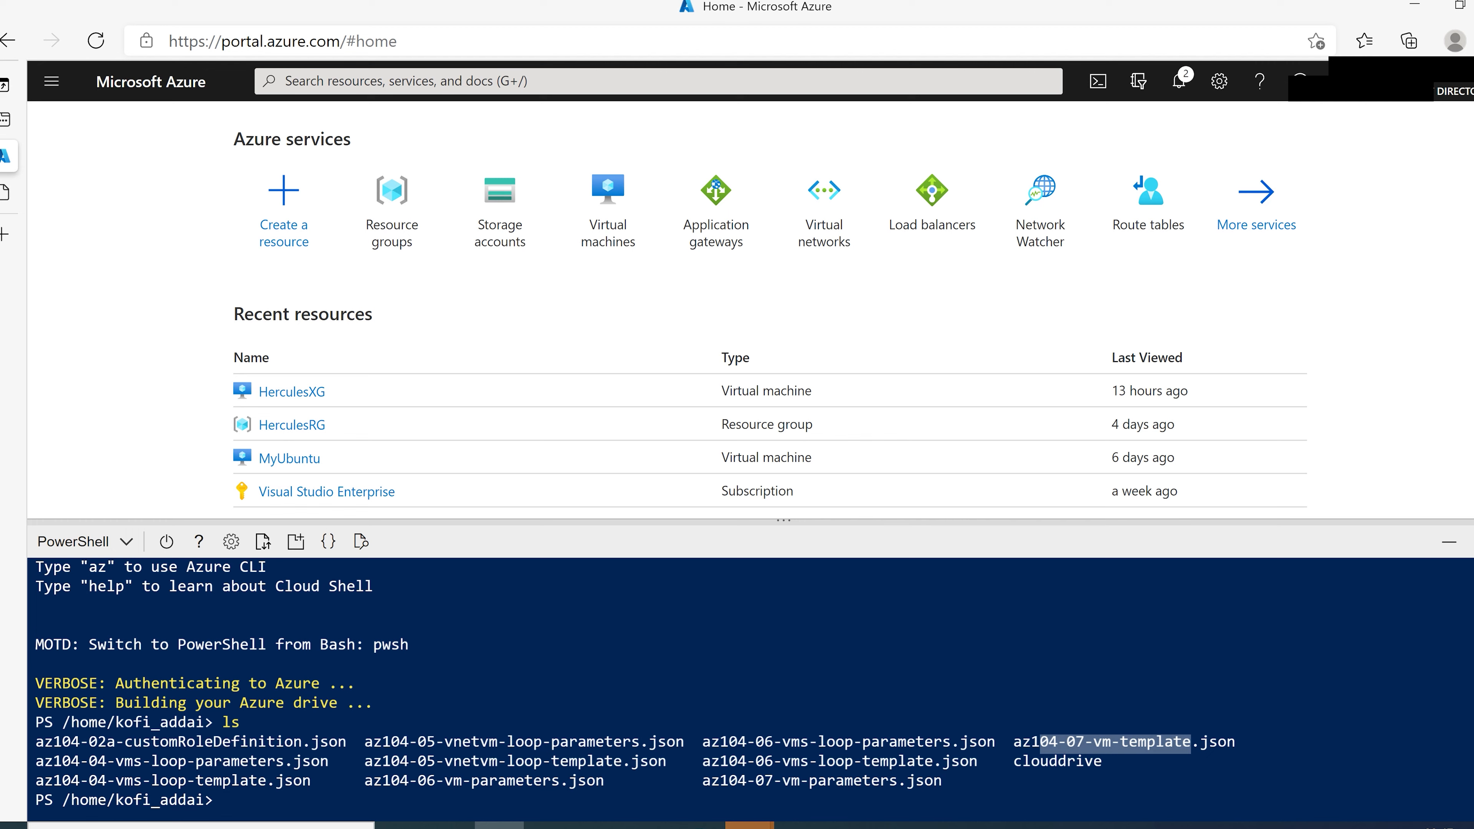
Define the PowerShell variables $location as 'eastus' and $rgName as 'az104-07-rg0'.
type("$")
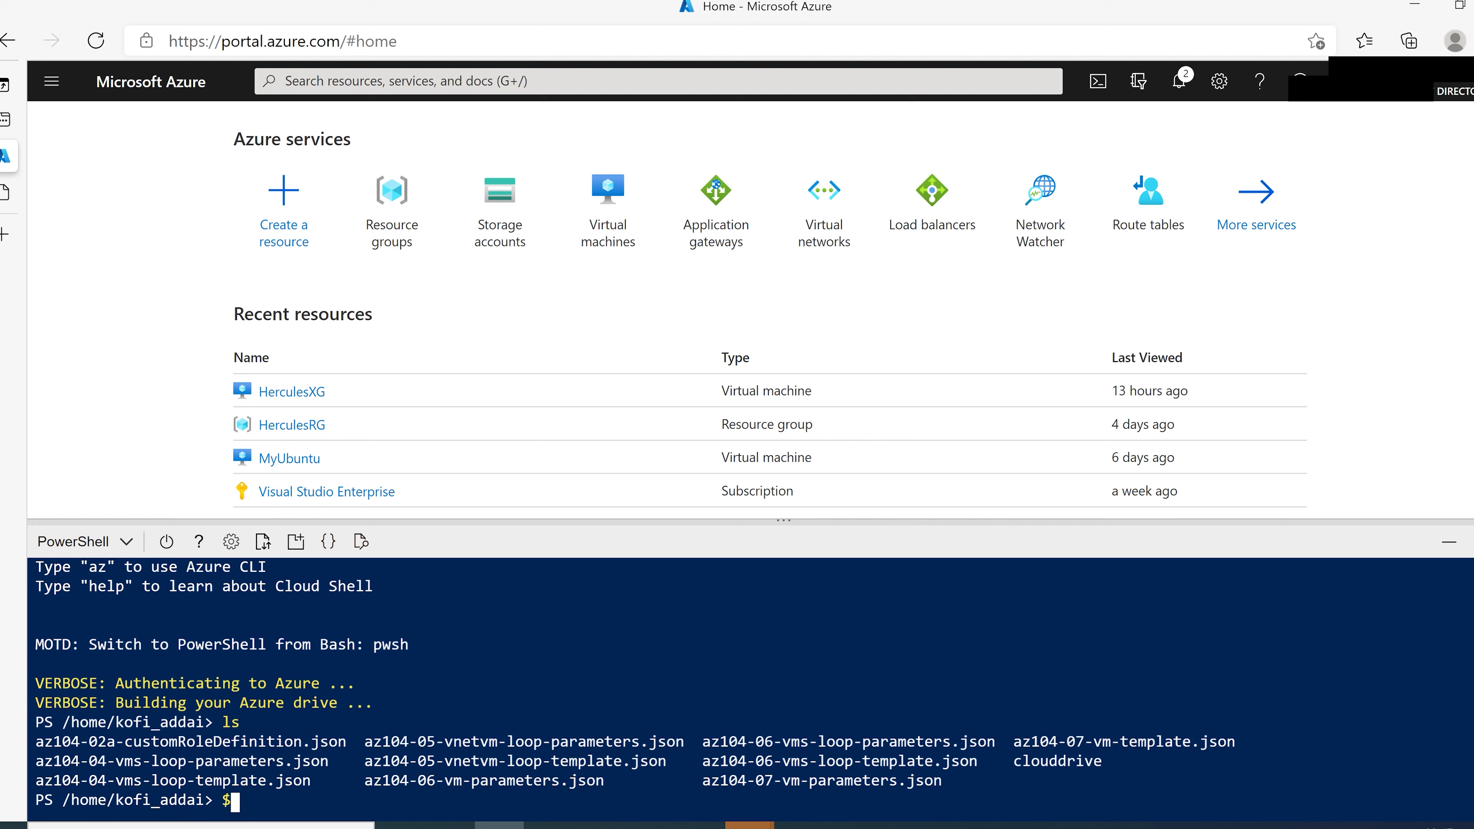
type("location = 'eastus'")
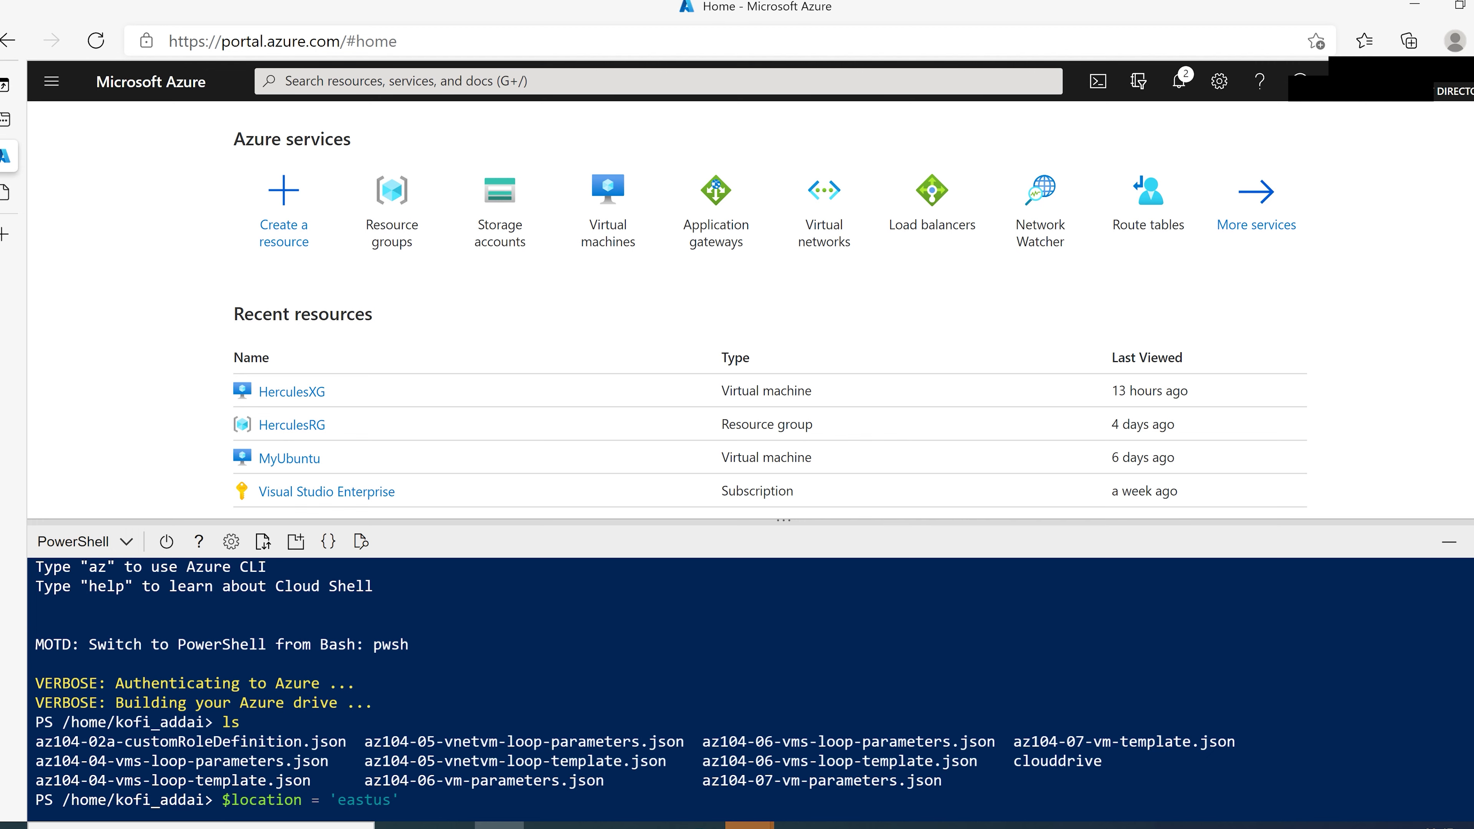
key("Return")
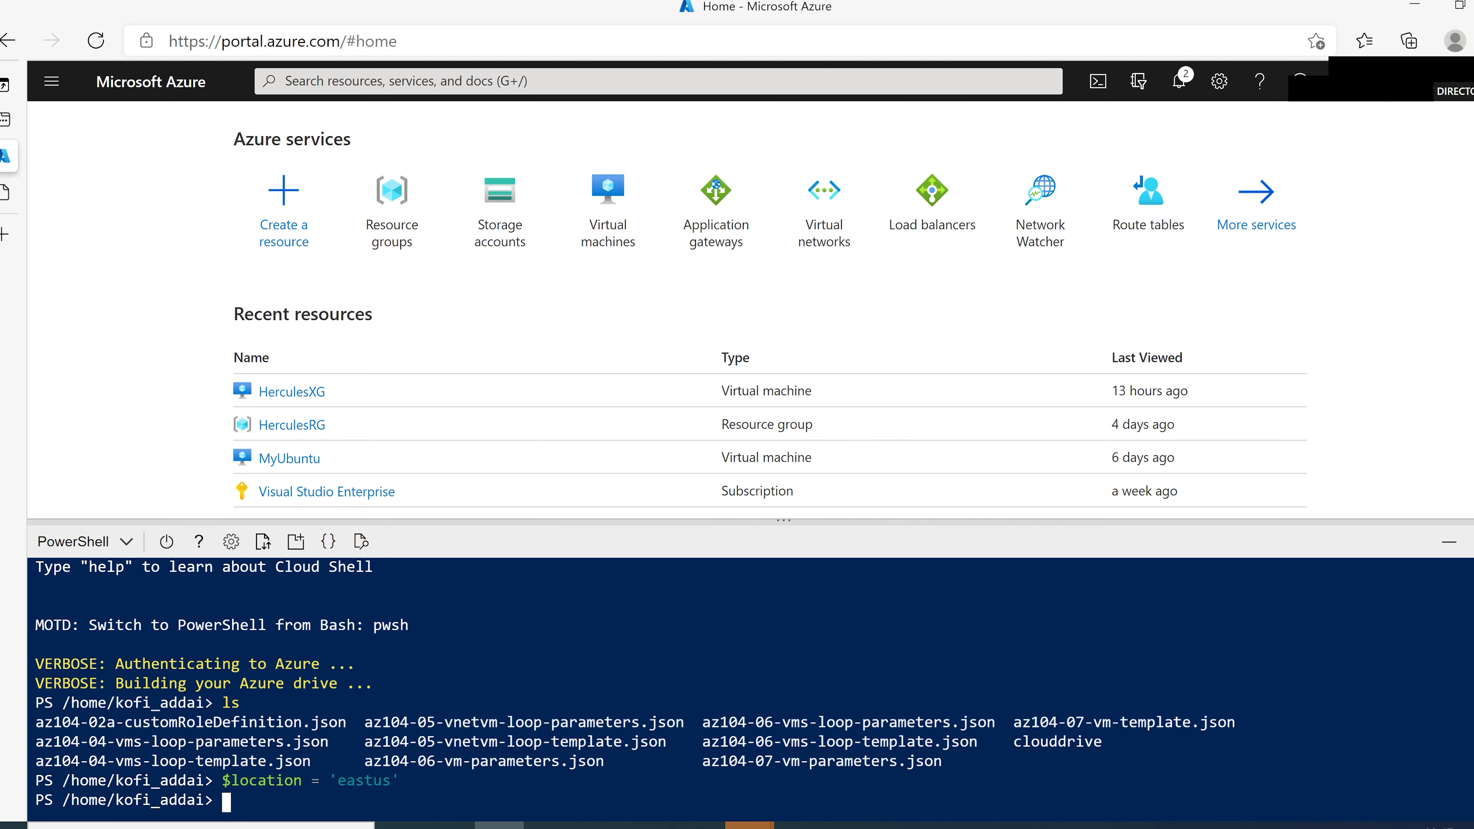
type("$rgName = 'az104-07")
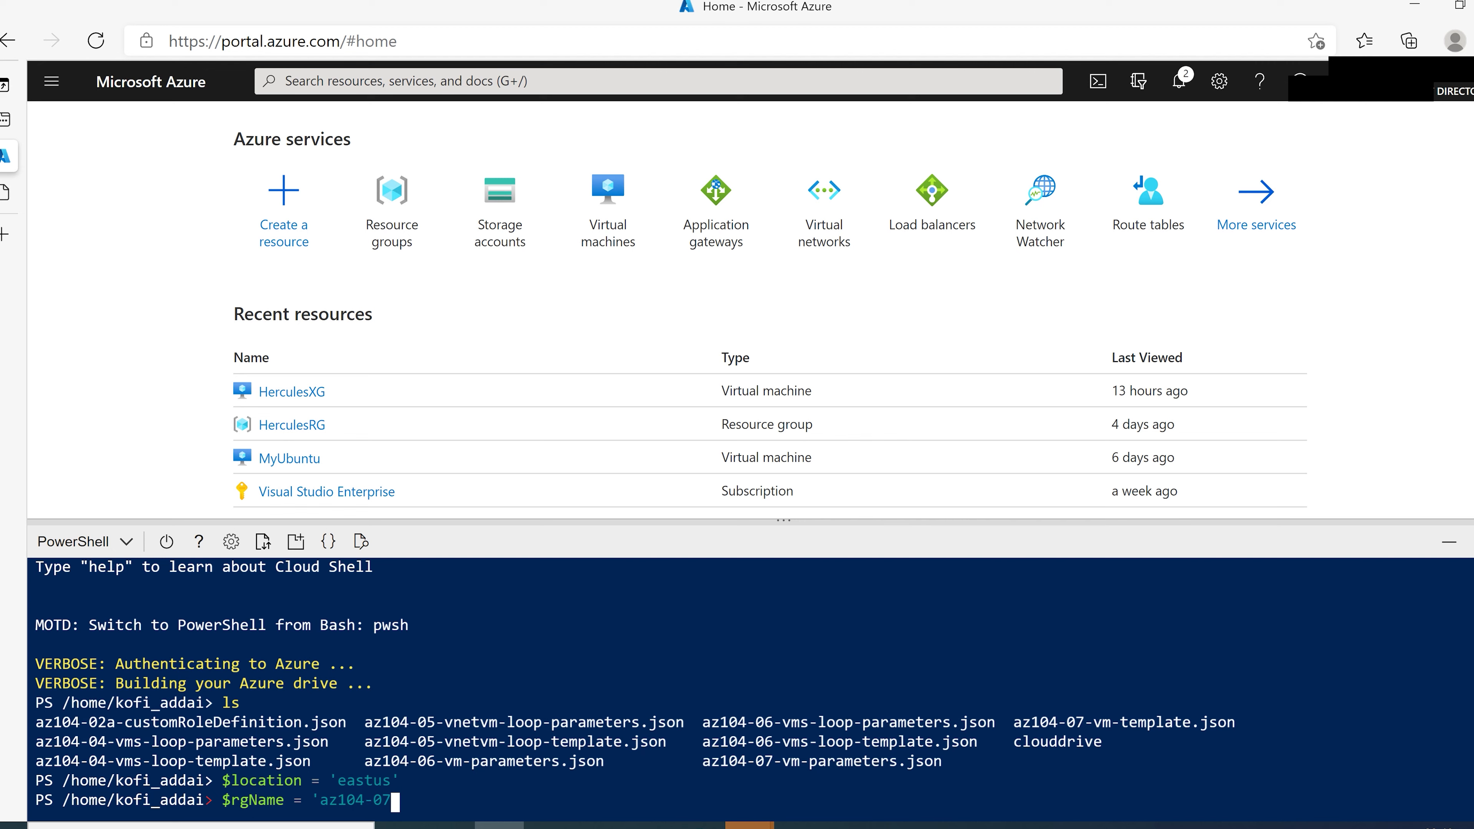
type("-rg0'")
key("Return")
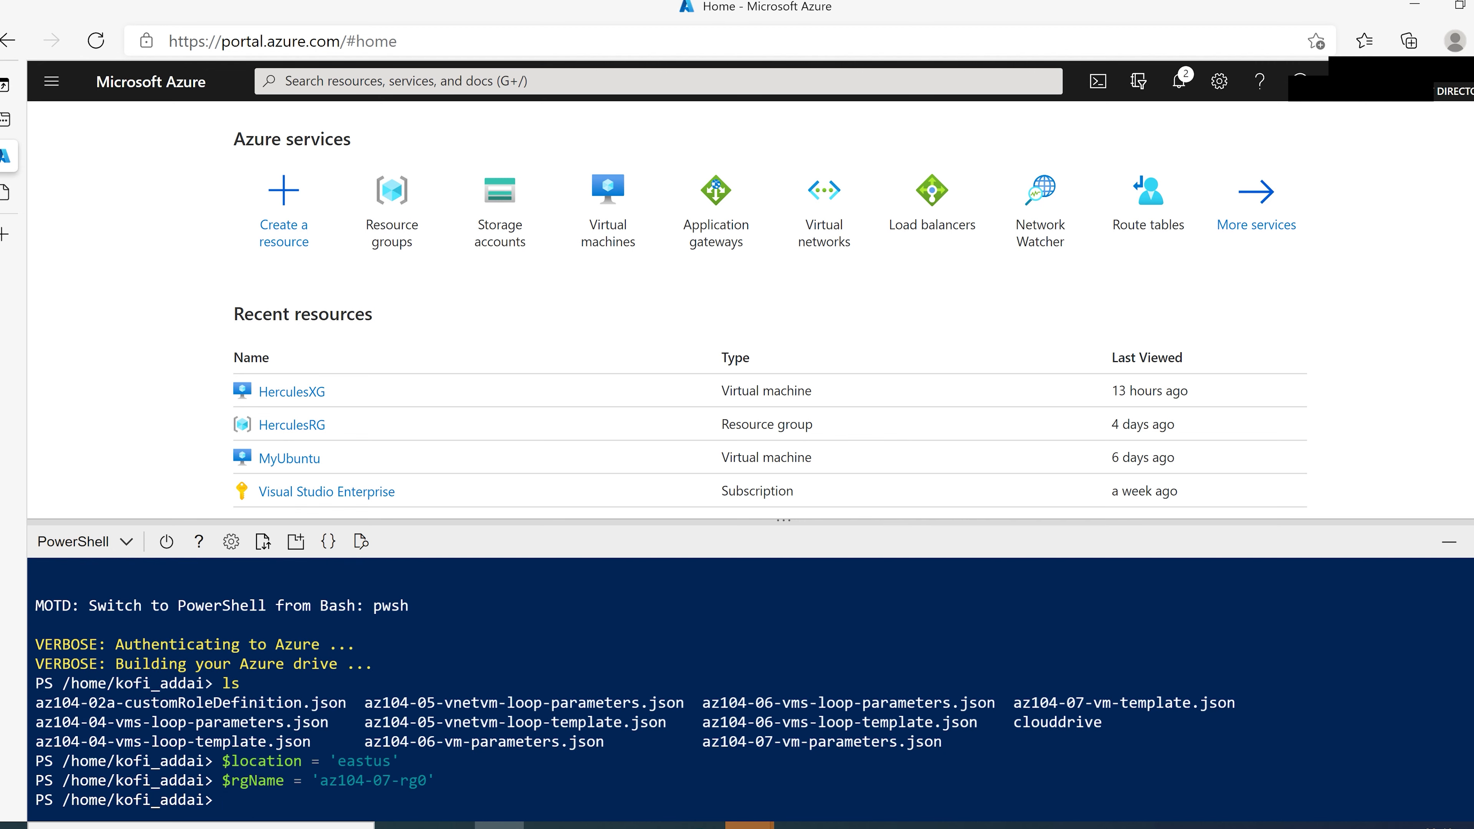
Create the resource group by running New-AzResourceGroup -Name $rgName -Location $location.
type("New-AzResourceGroup ")
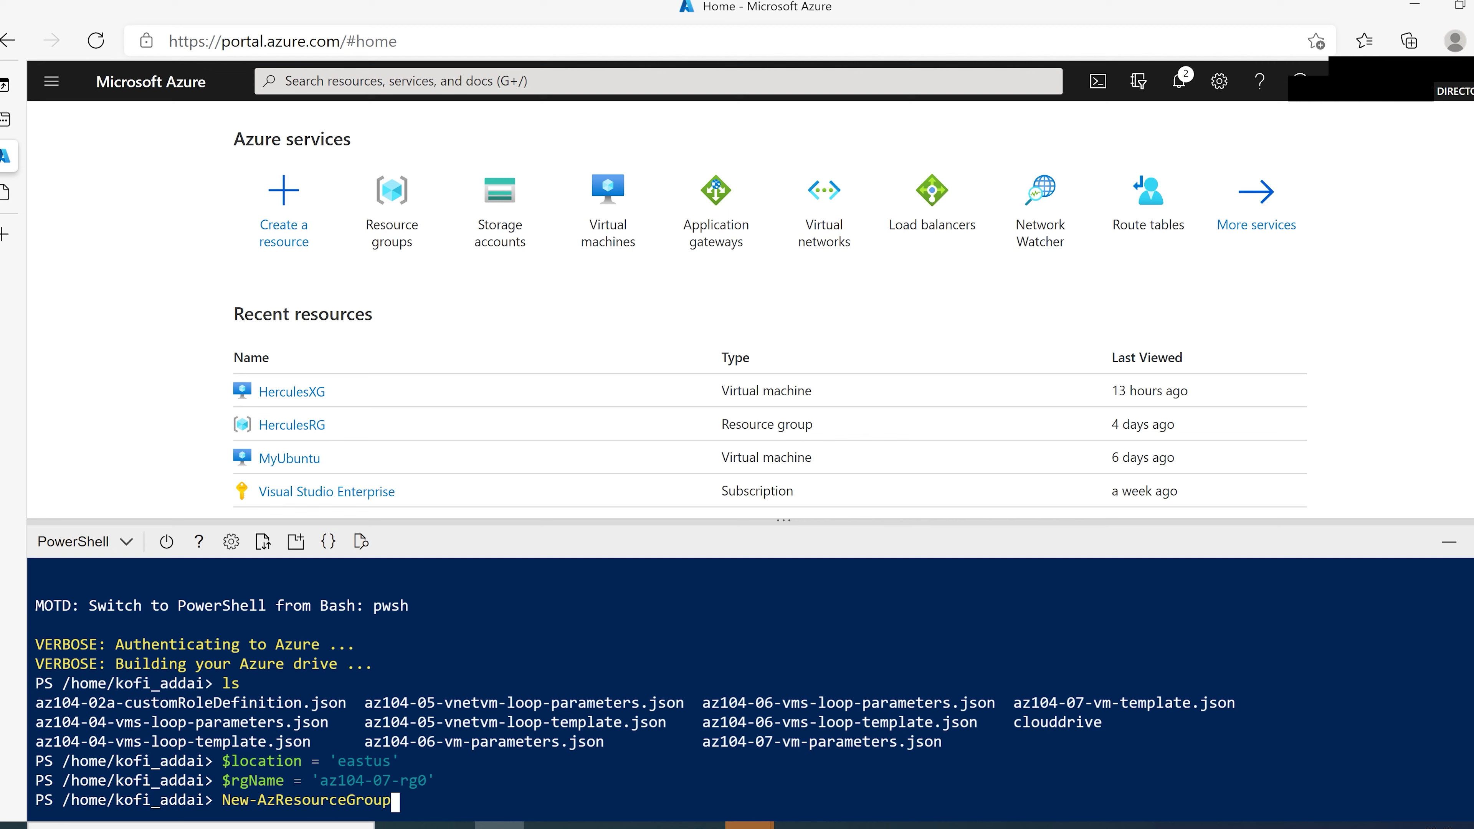
type("-Name $rgName")
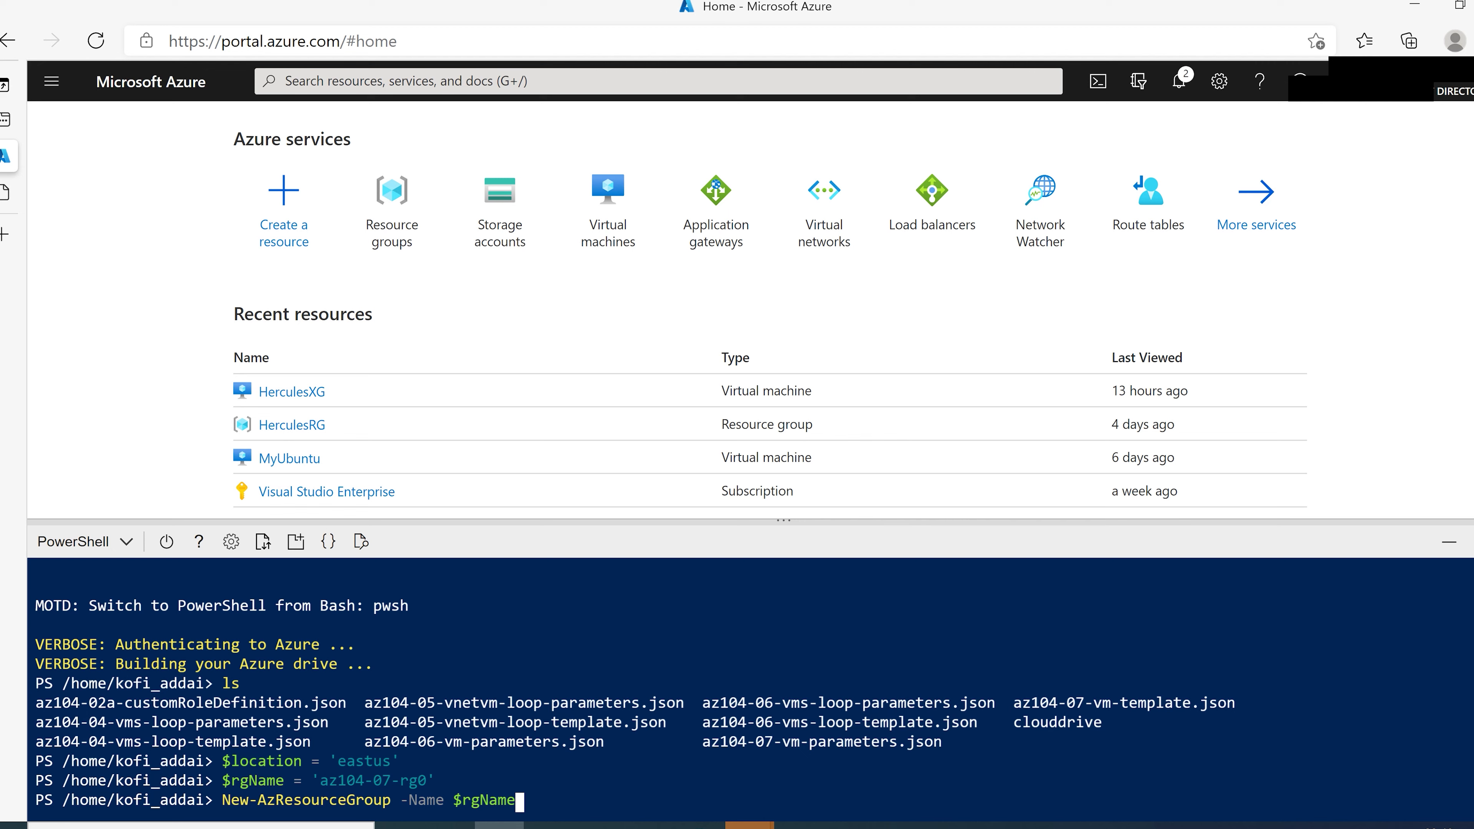
type(" -Location $")
type("location")
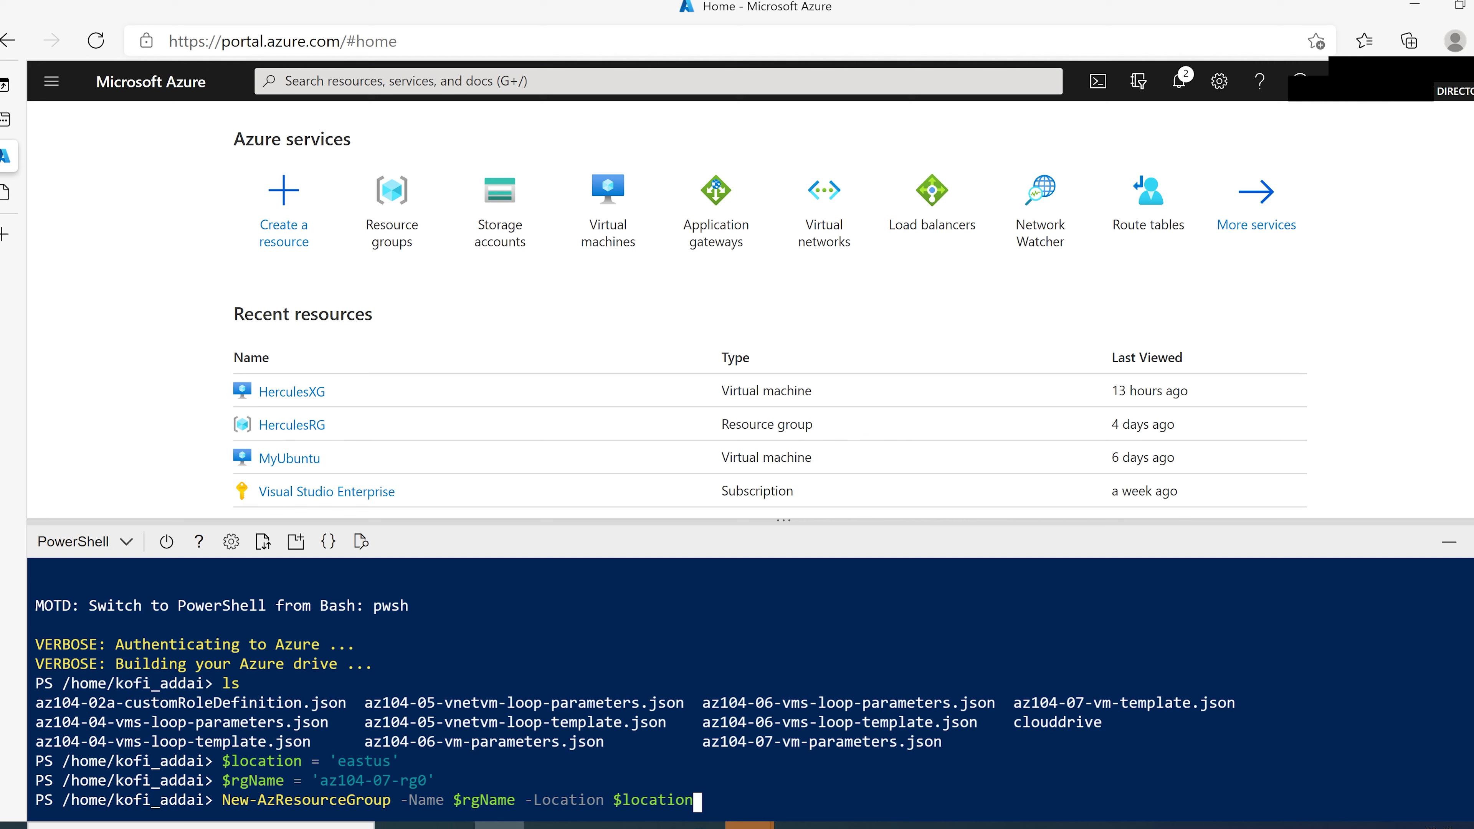
key("Return")
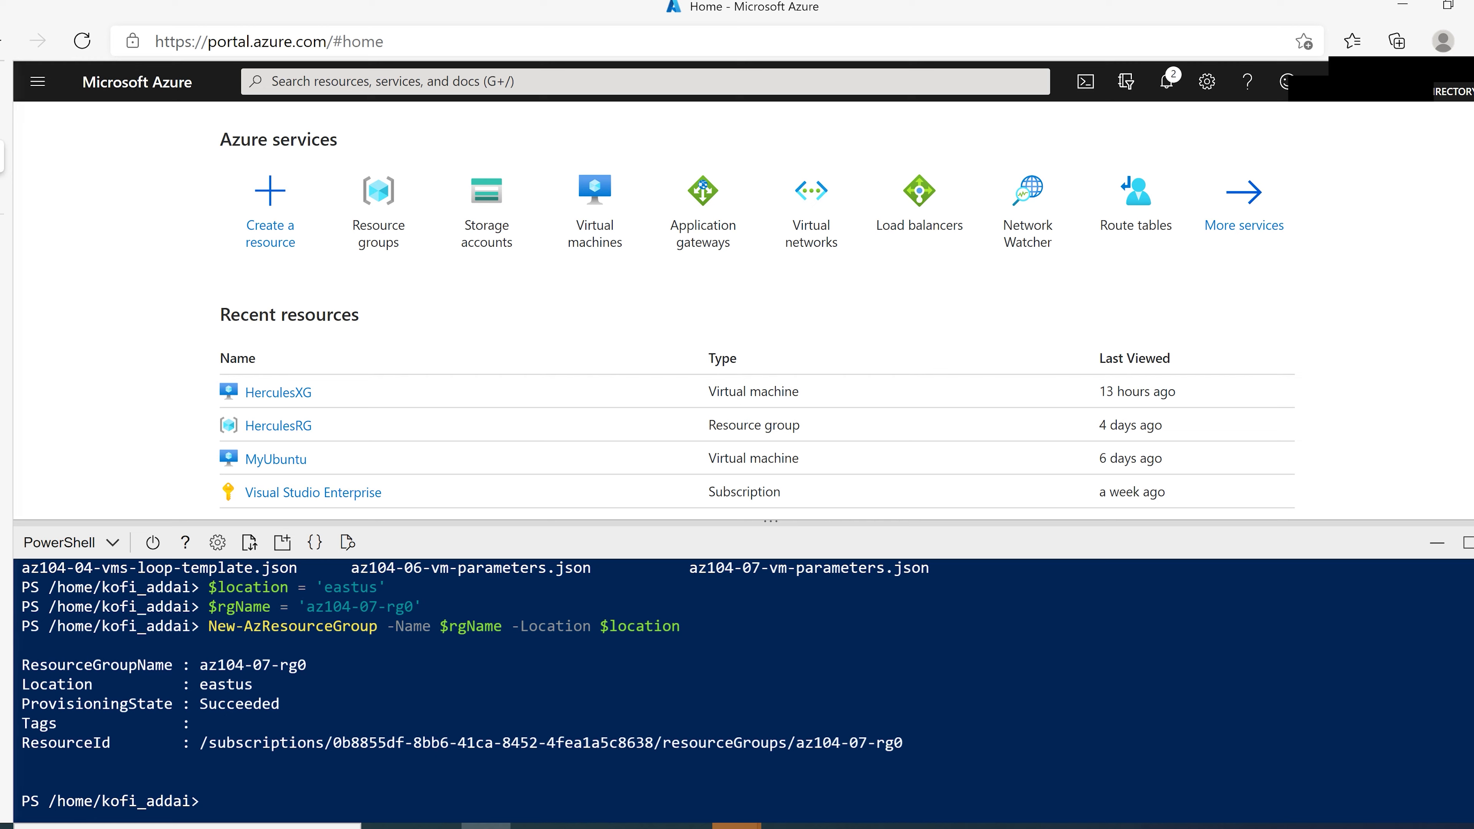
Switch to the AZ-104-MicrosoftAzureAdministrator lab page and open the instructions for lab 07 - Manage Azure storage.
mouse_move(2, 120)
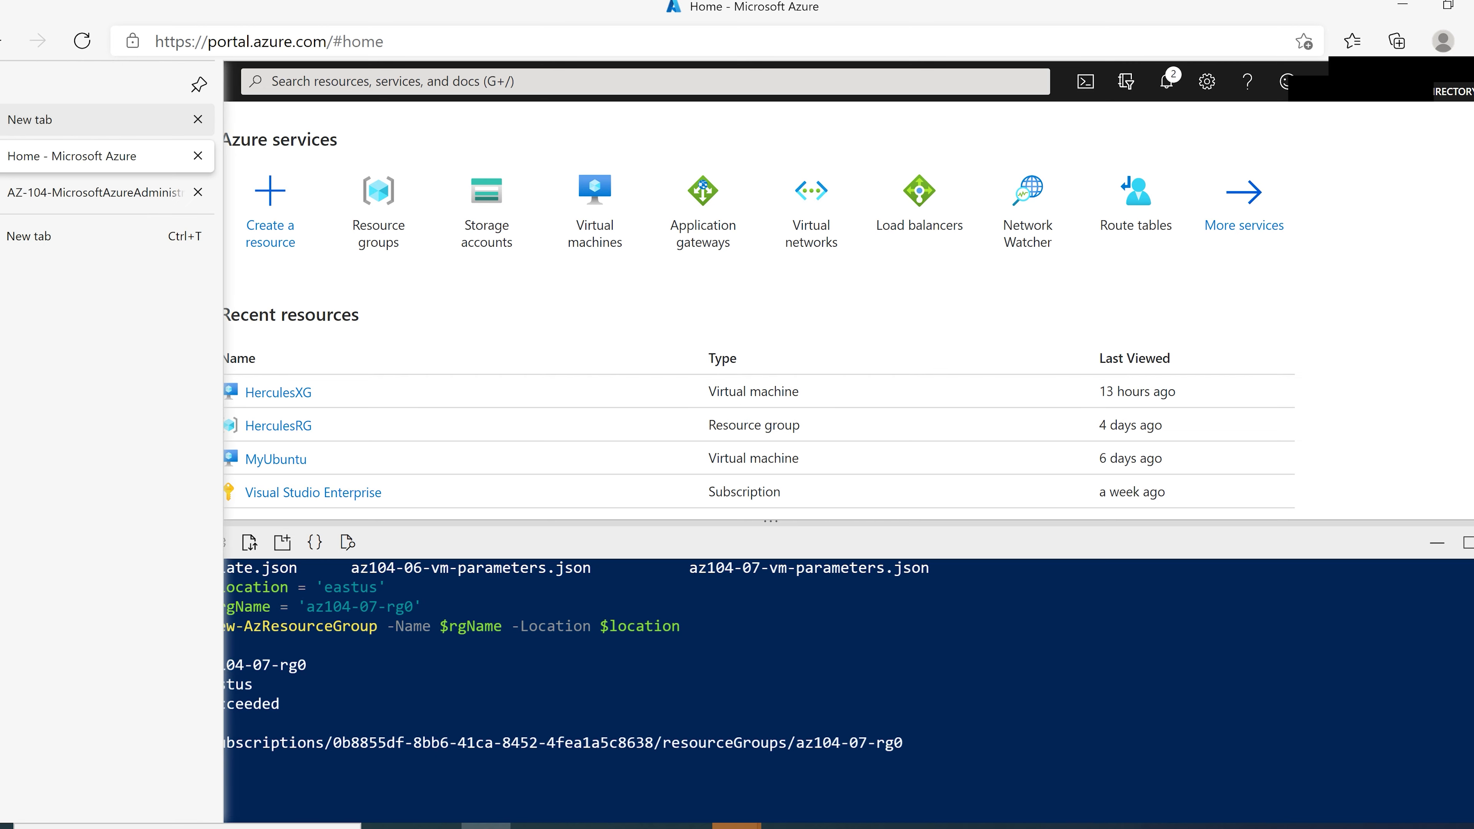
left_click(30, 194)
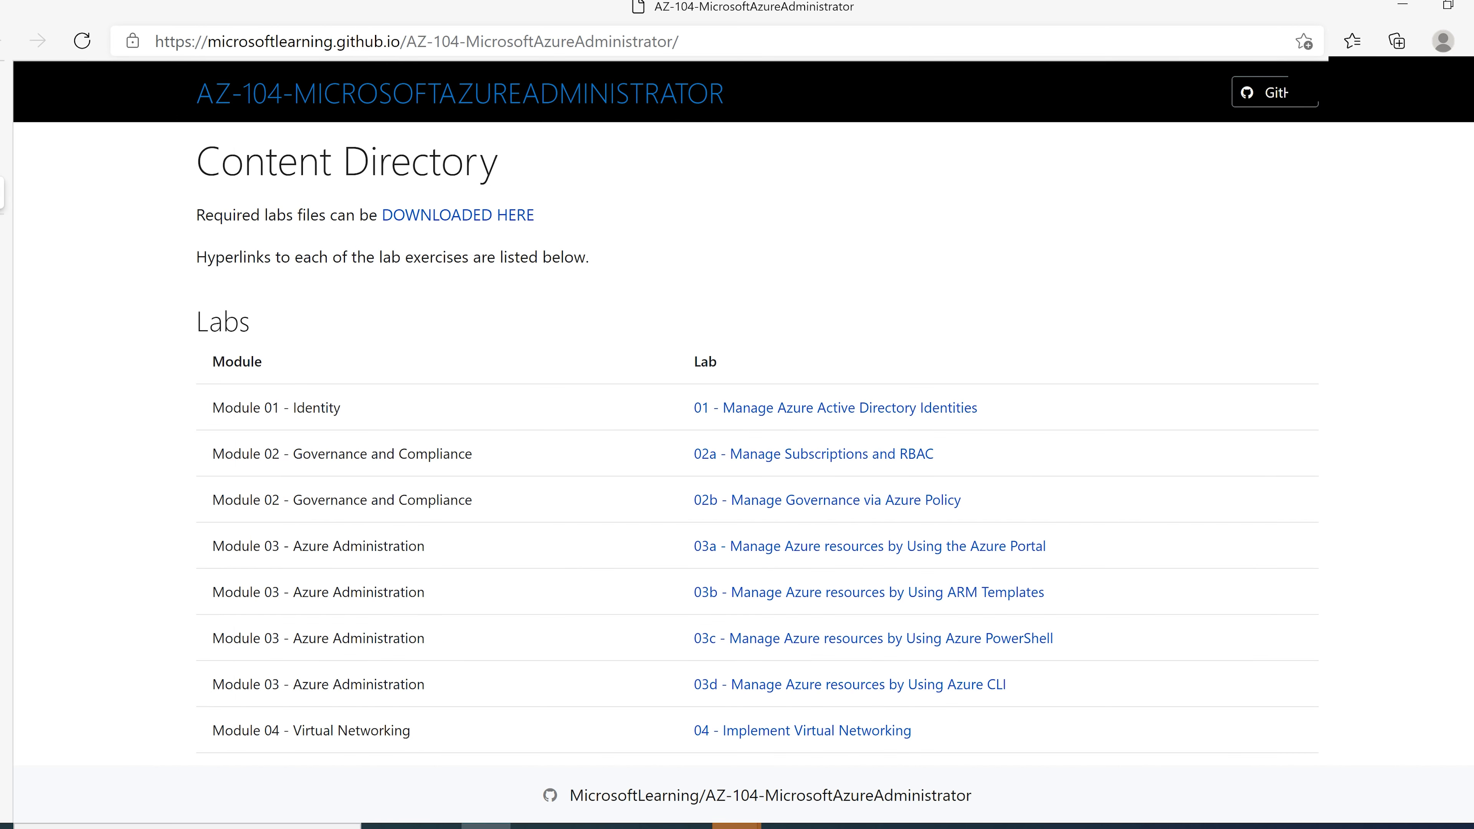
scroll(309, 548, "down", 5)
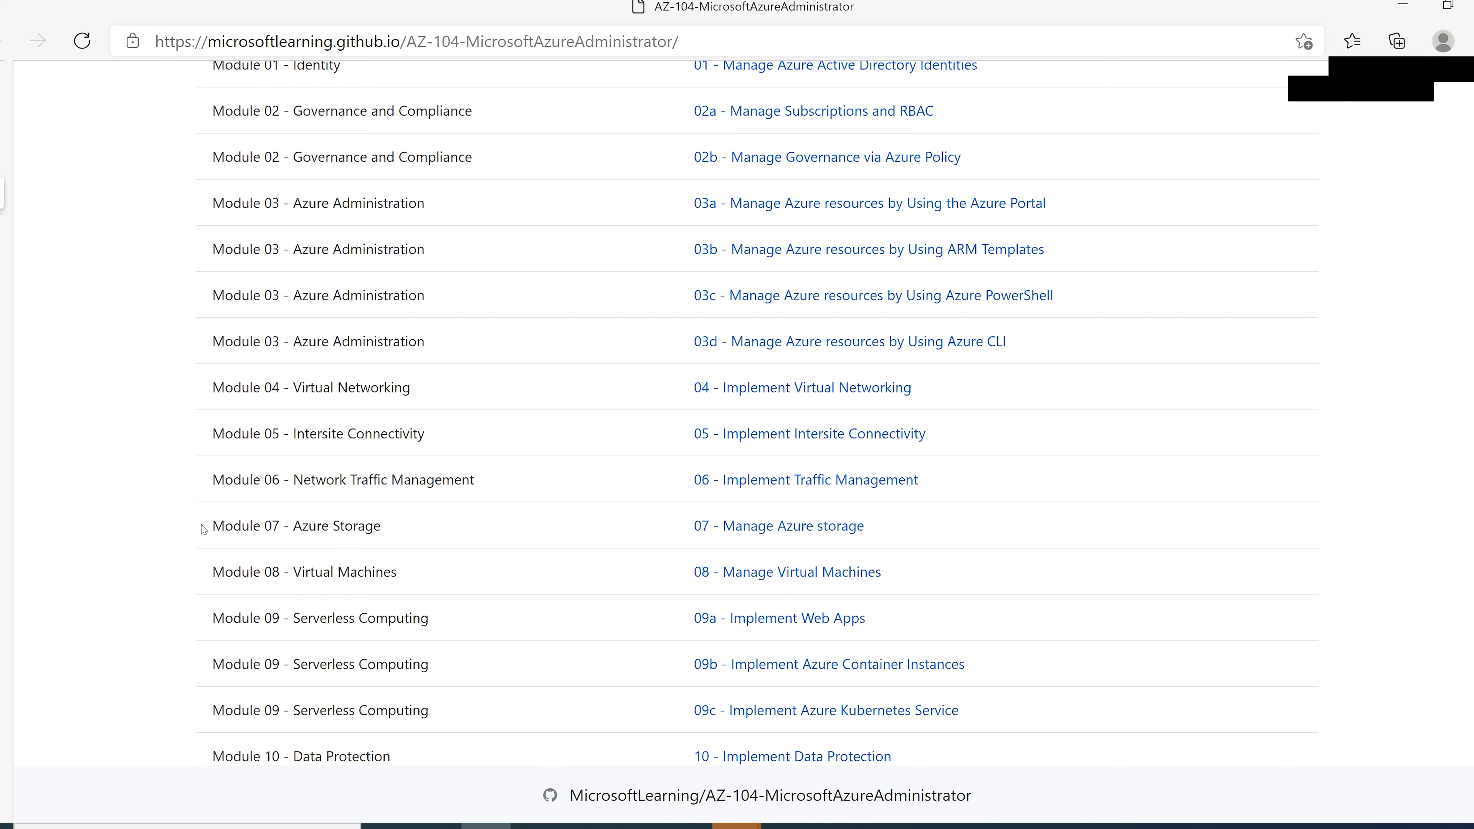
left_click(796, 533)
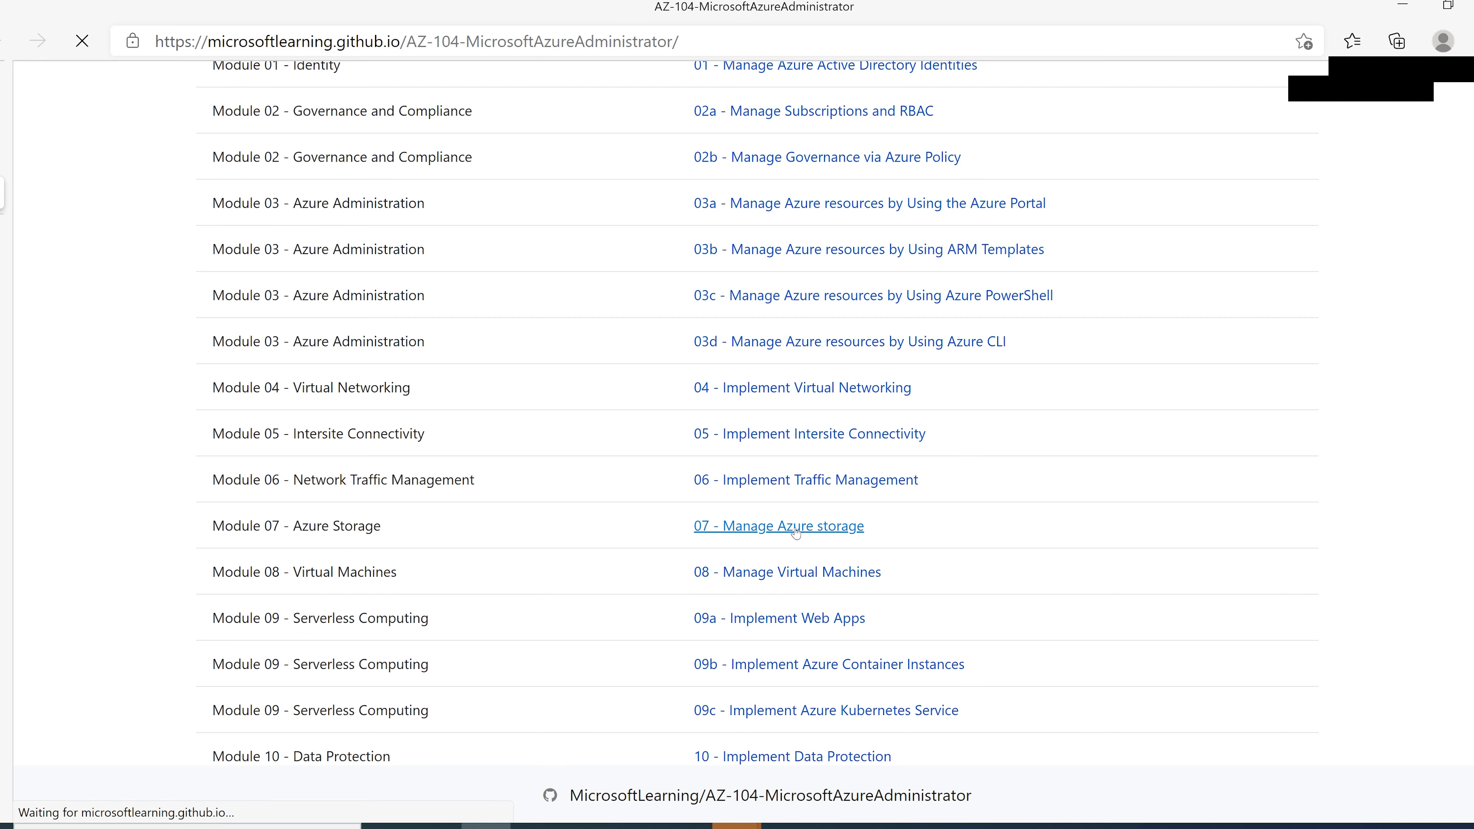
Copy the New-AzResourceGroupDeployment code block from item 6 of Task 1 in the lab instructions.
scroll(754, 537, "down", 6)
scroll(749, 540, "down", 5)
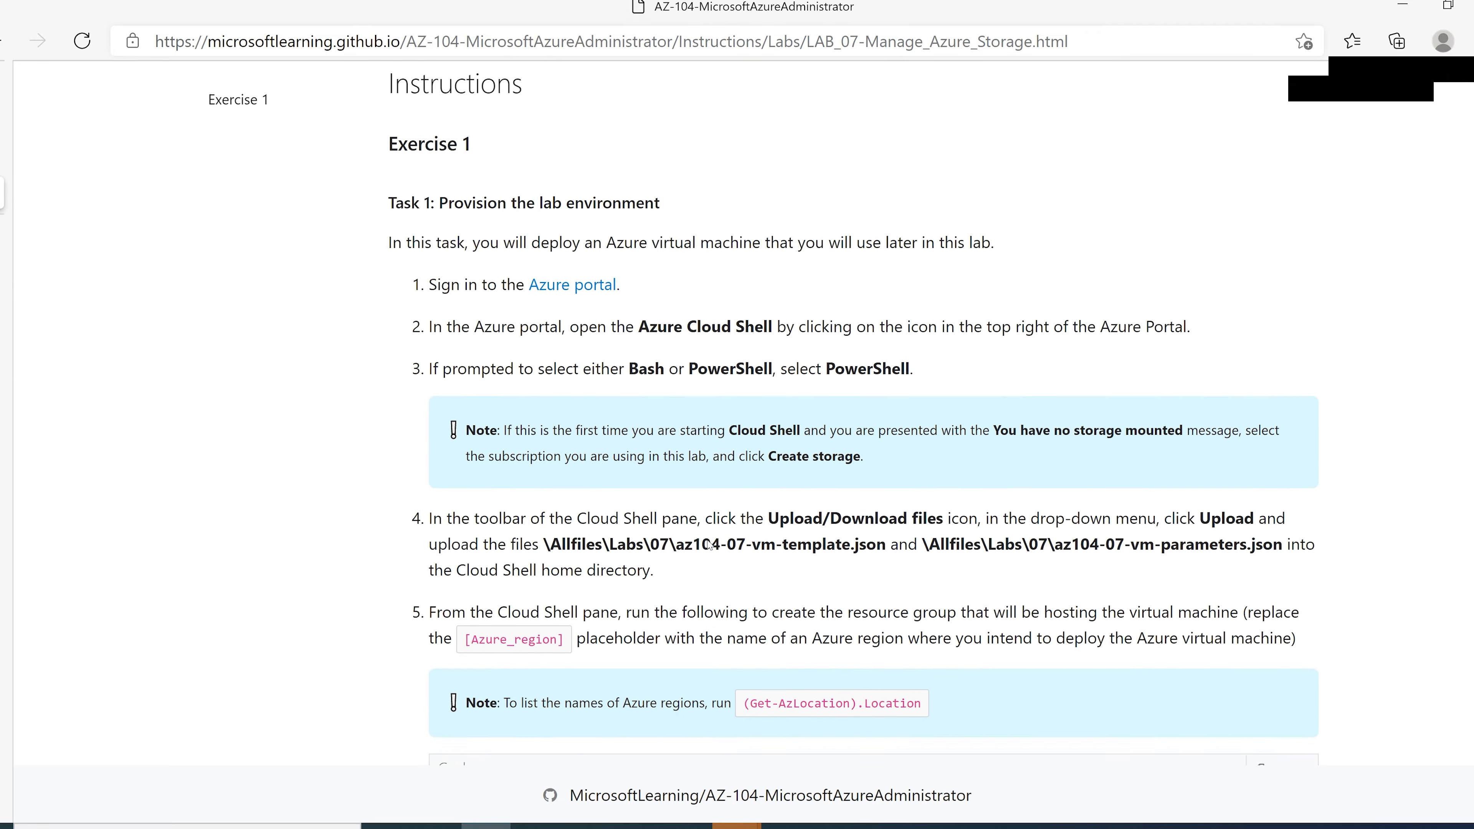
scroll(709, 546, "up", 2)
scroll(667, 540, "down", 10)
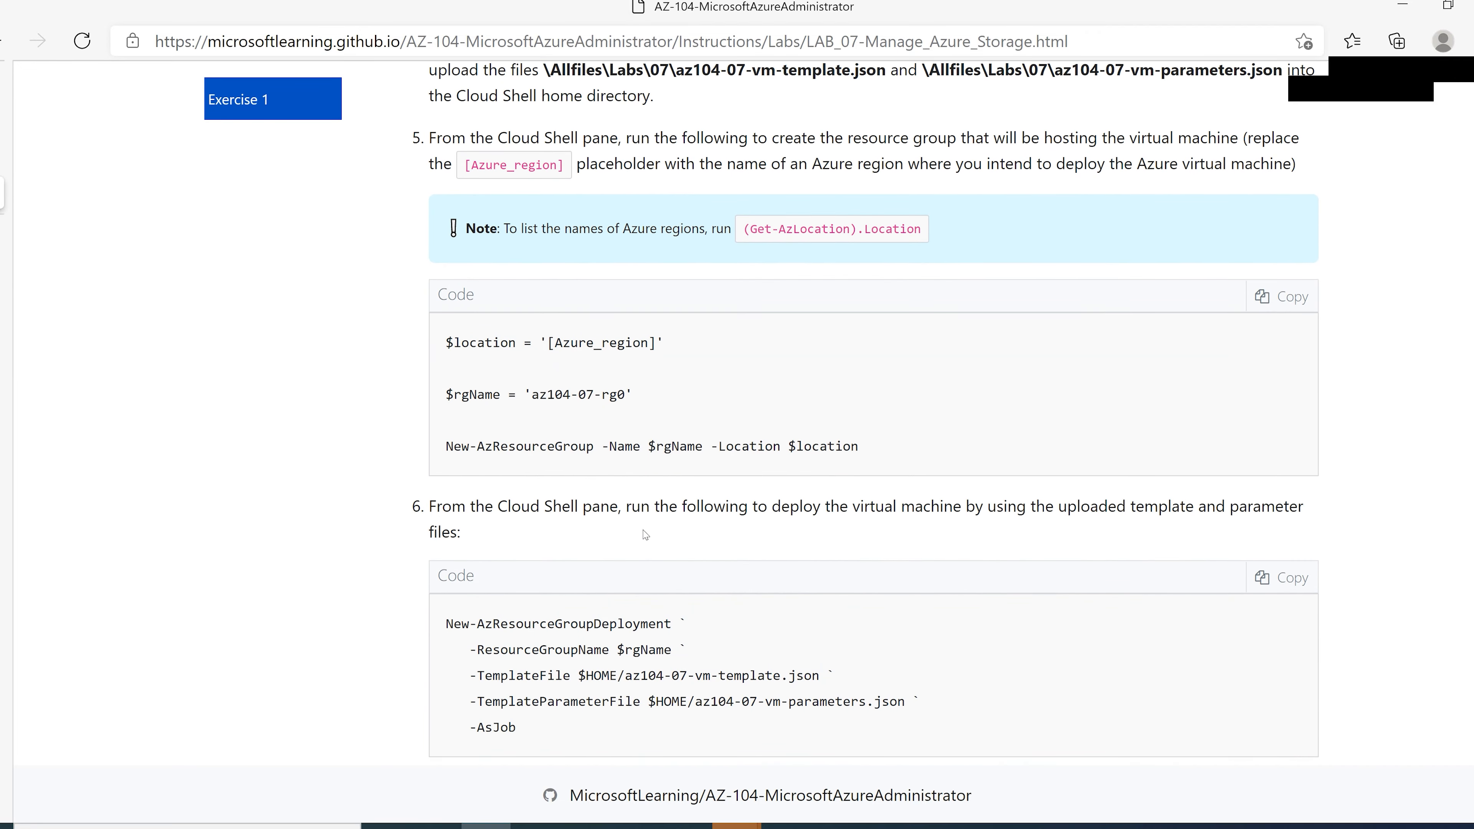
scroll(621, 546, "up", 1)
scroll(621, 546, "down", 10)
scroll(621, 546, "up", 6)
scroll(621, 546, "up", 5)
scroll(621, 546, "down", 4)
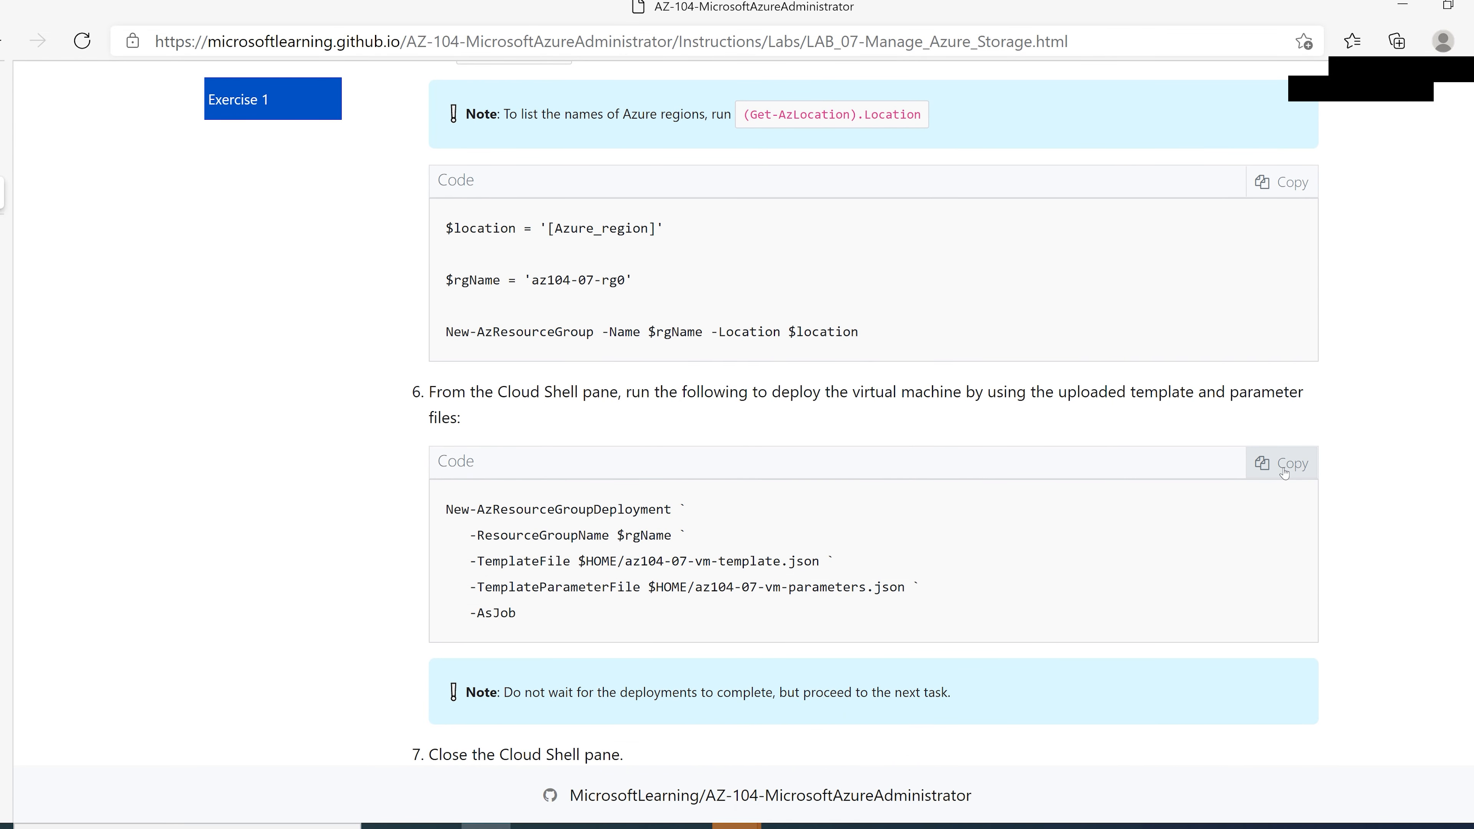
left_click(1285, 473)
Return to the Azure portal and paste the copied deployment command at the Cloud Shell prompt.
mouse_move(3, 154)
left_click(87, 156)
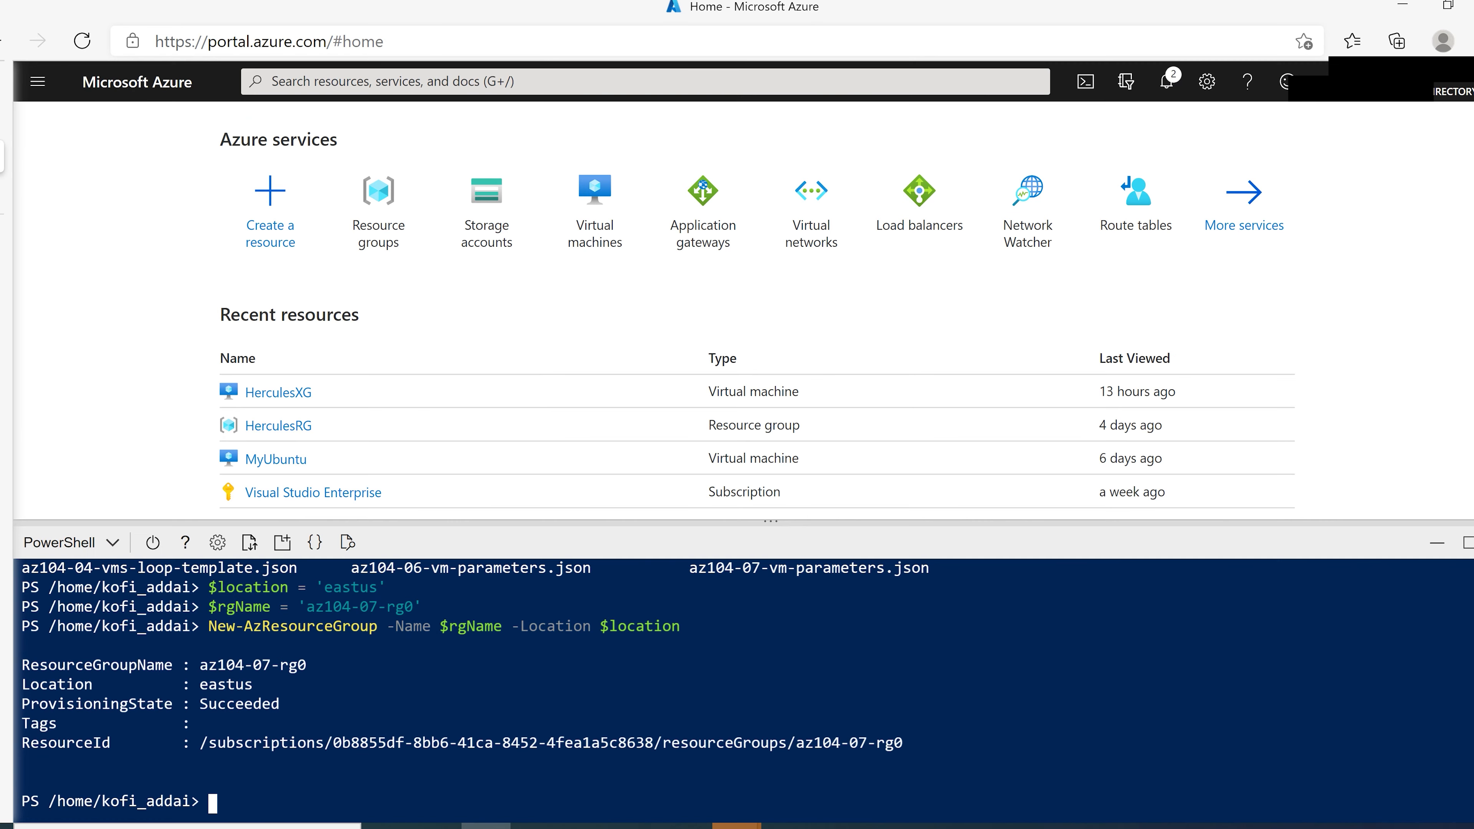
right_click(1063, 749)
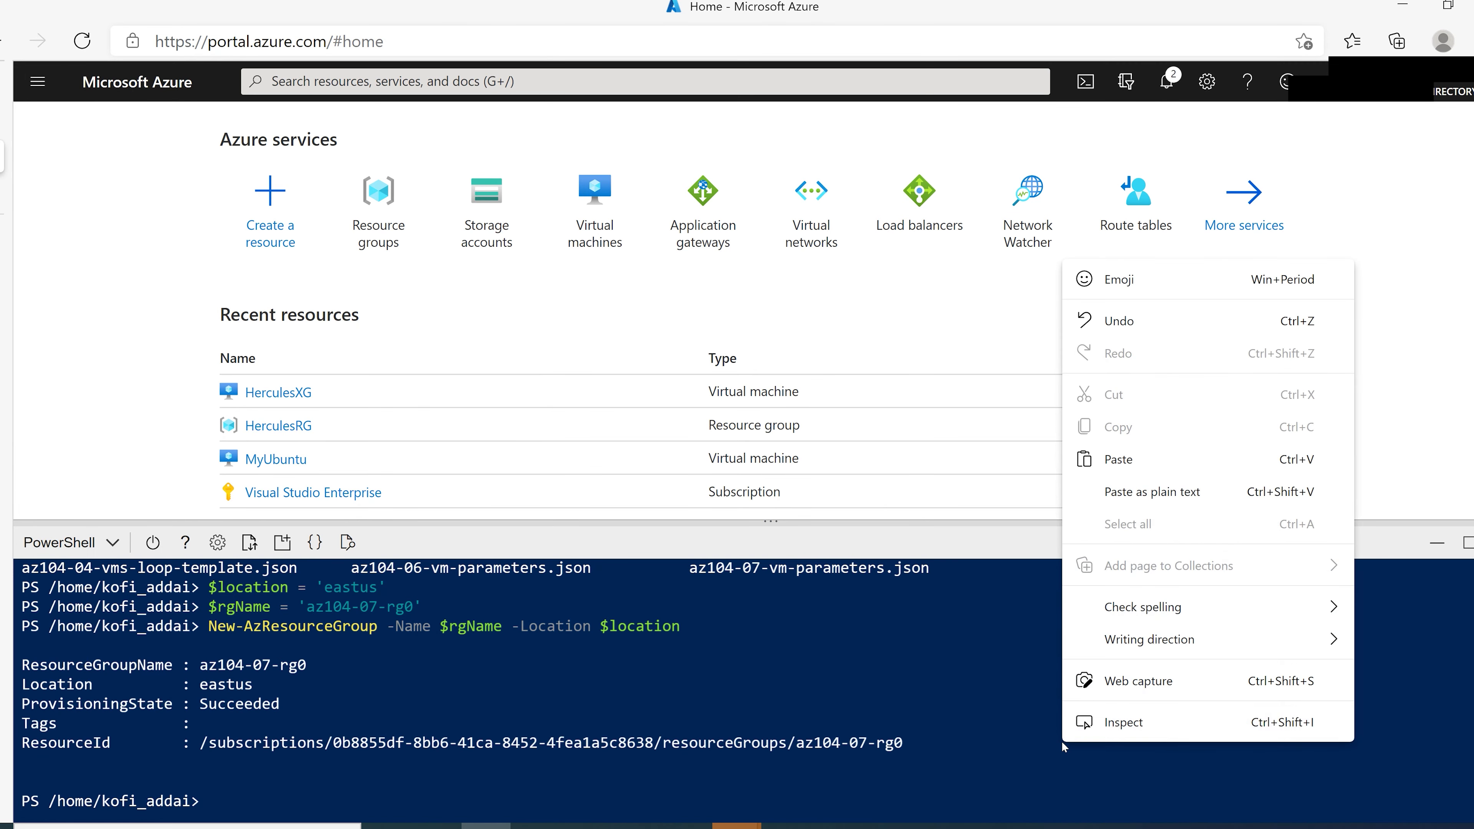
left_click(1119, 459)
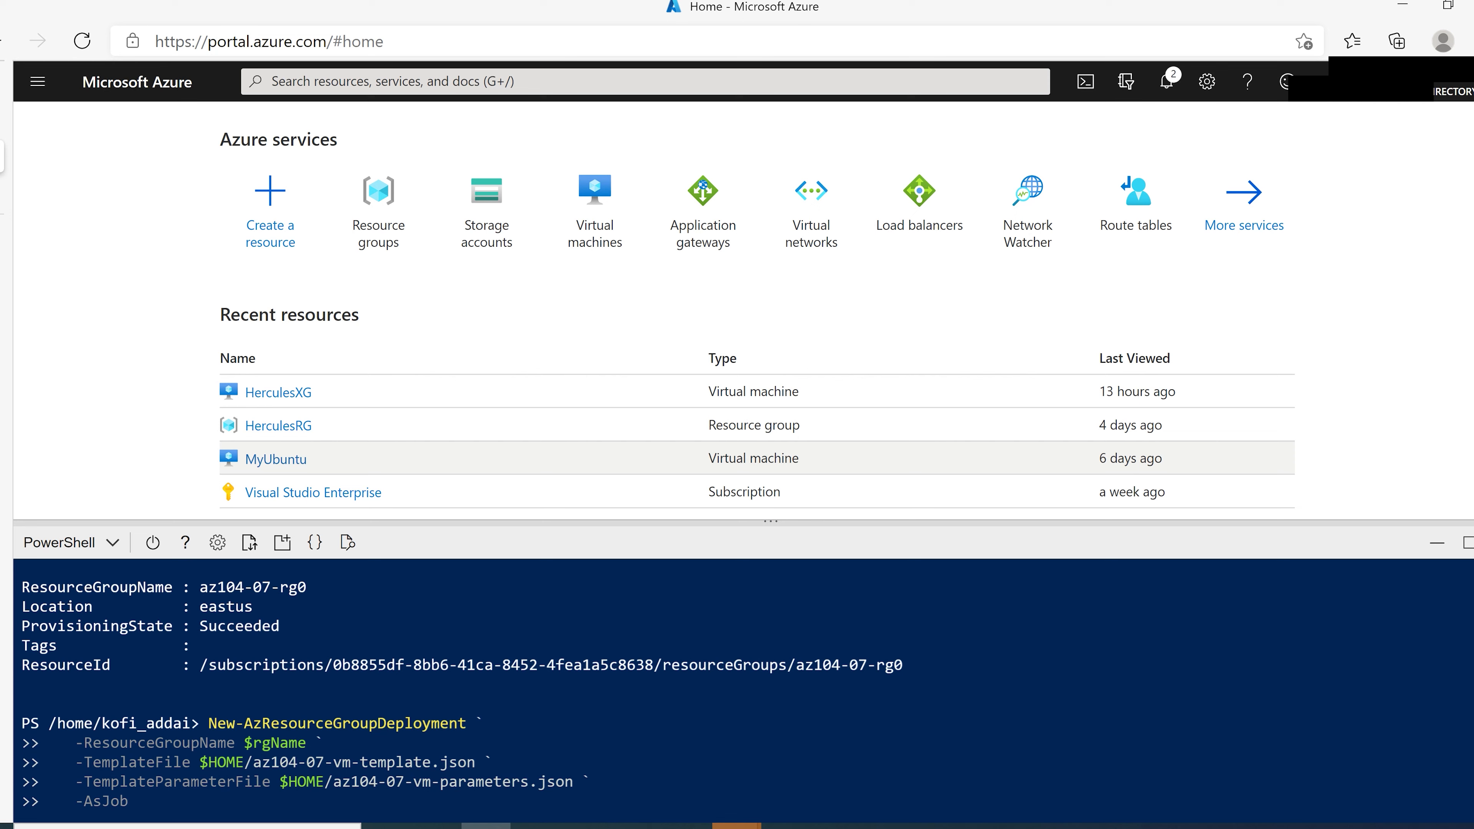
Run the pasted New-AzResourceGroupDeployment command as a background job and close Cloud Shell.
key("Return")
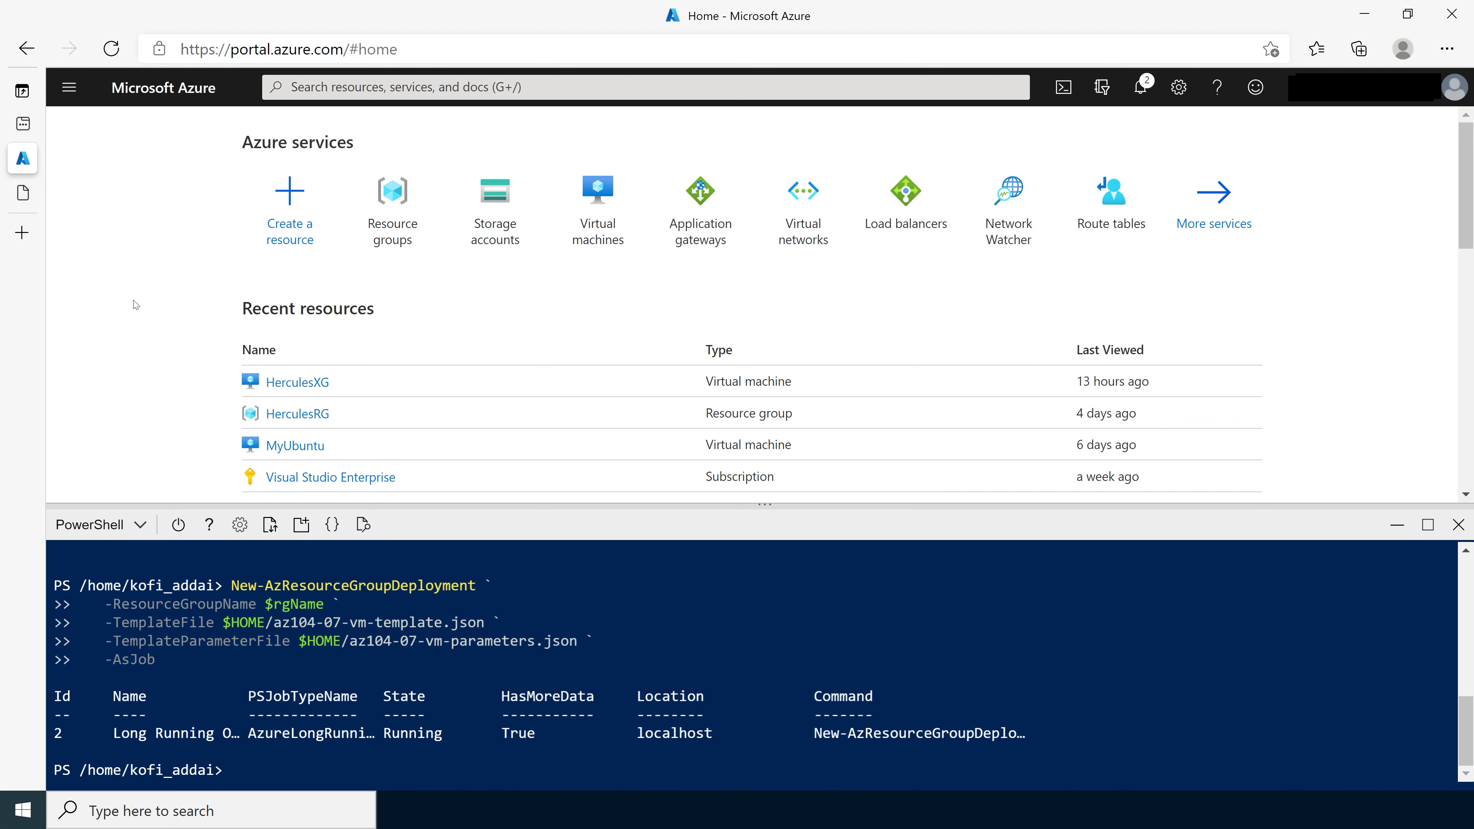
left_click(1459, 529)
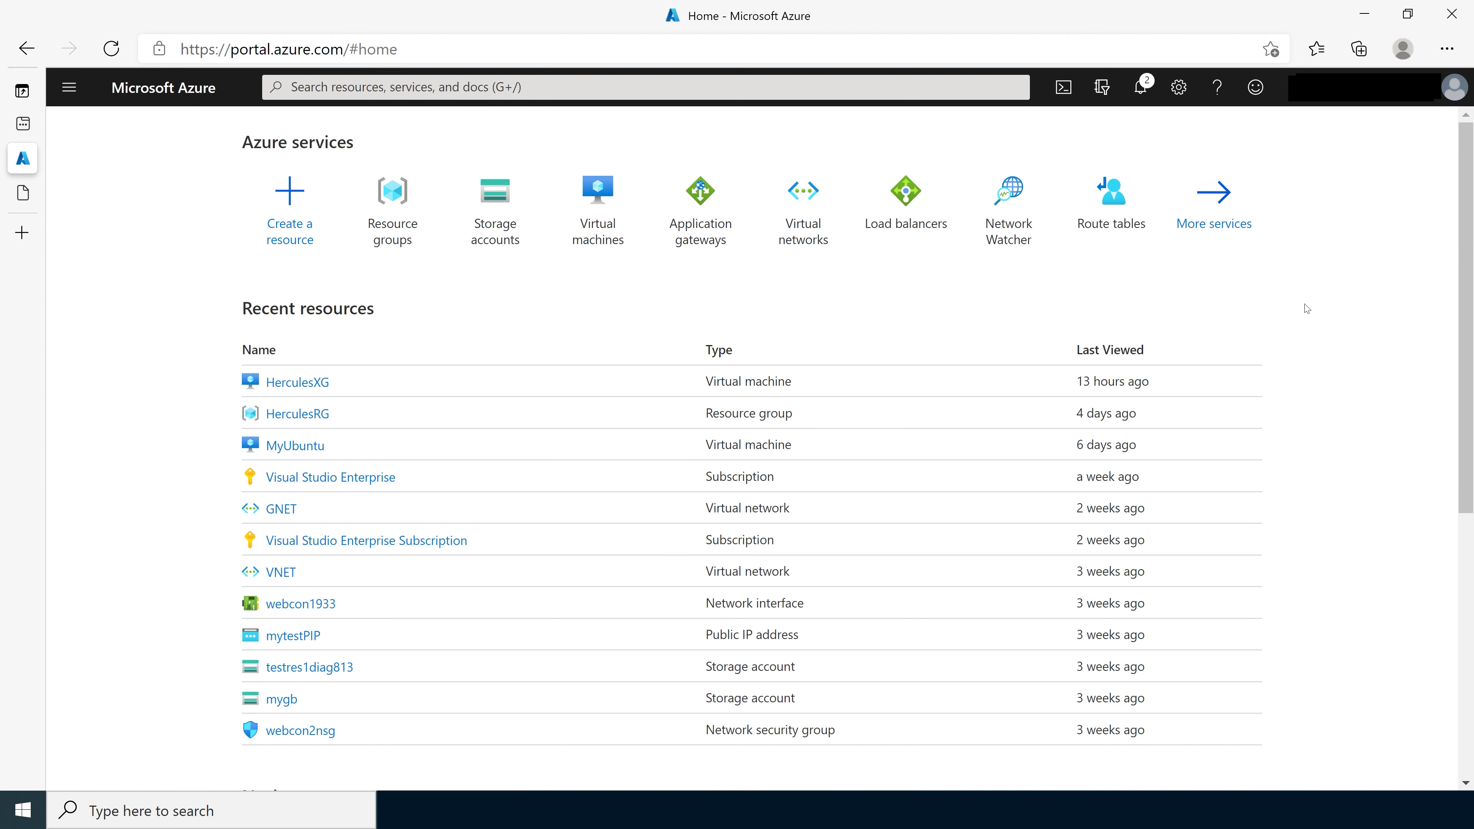
Open the resource group az104-07-rg0 and refresh its overview to check for the deployed resources.
left_click(410, 228)
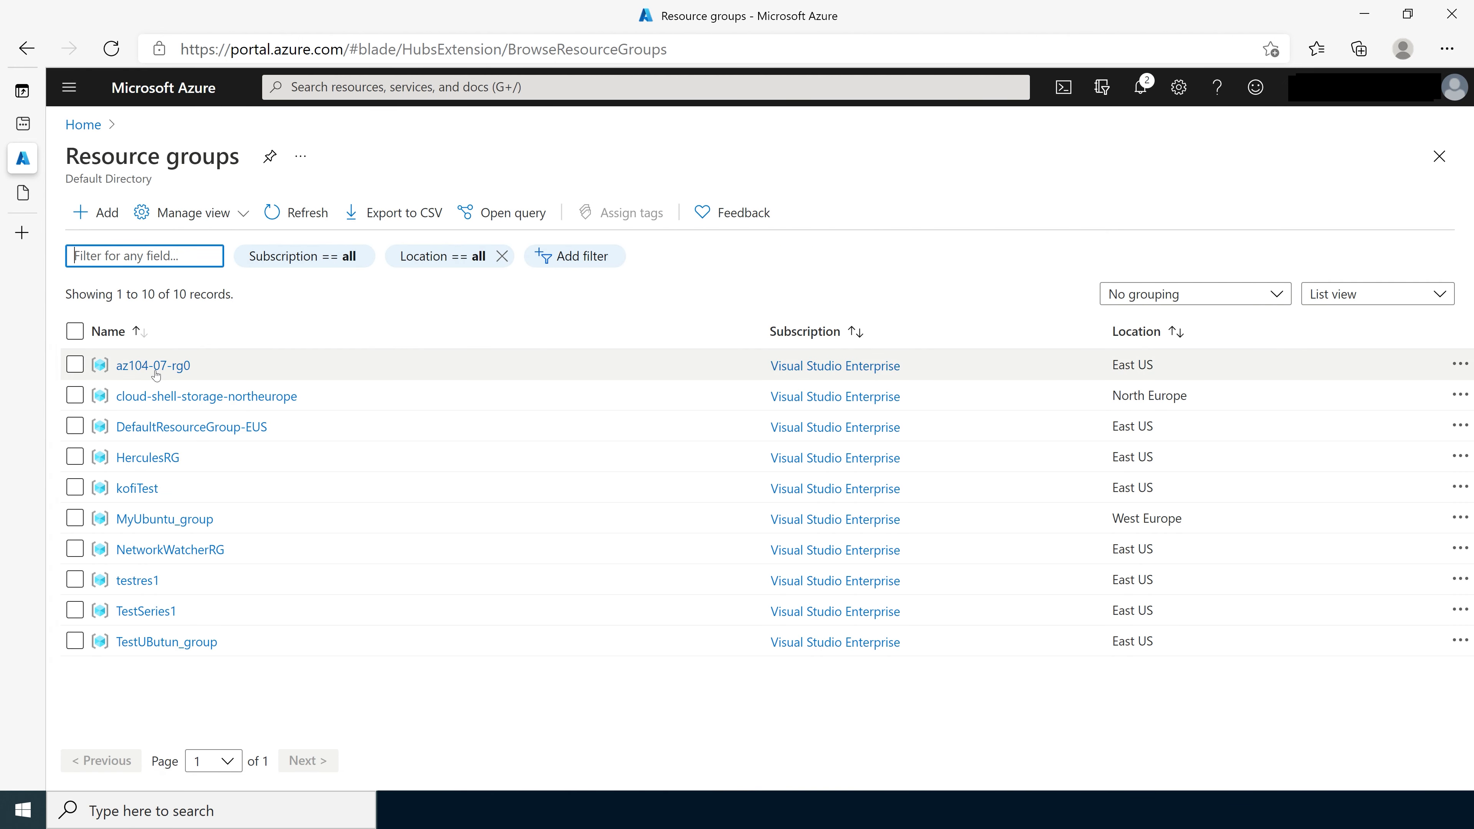
left_click(155, 367)
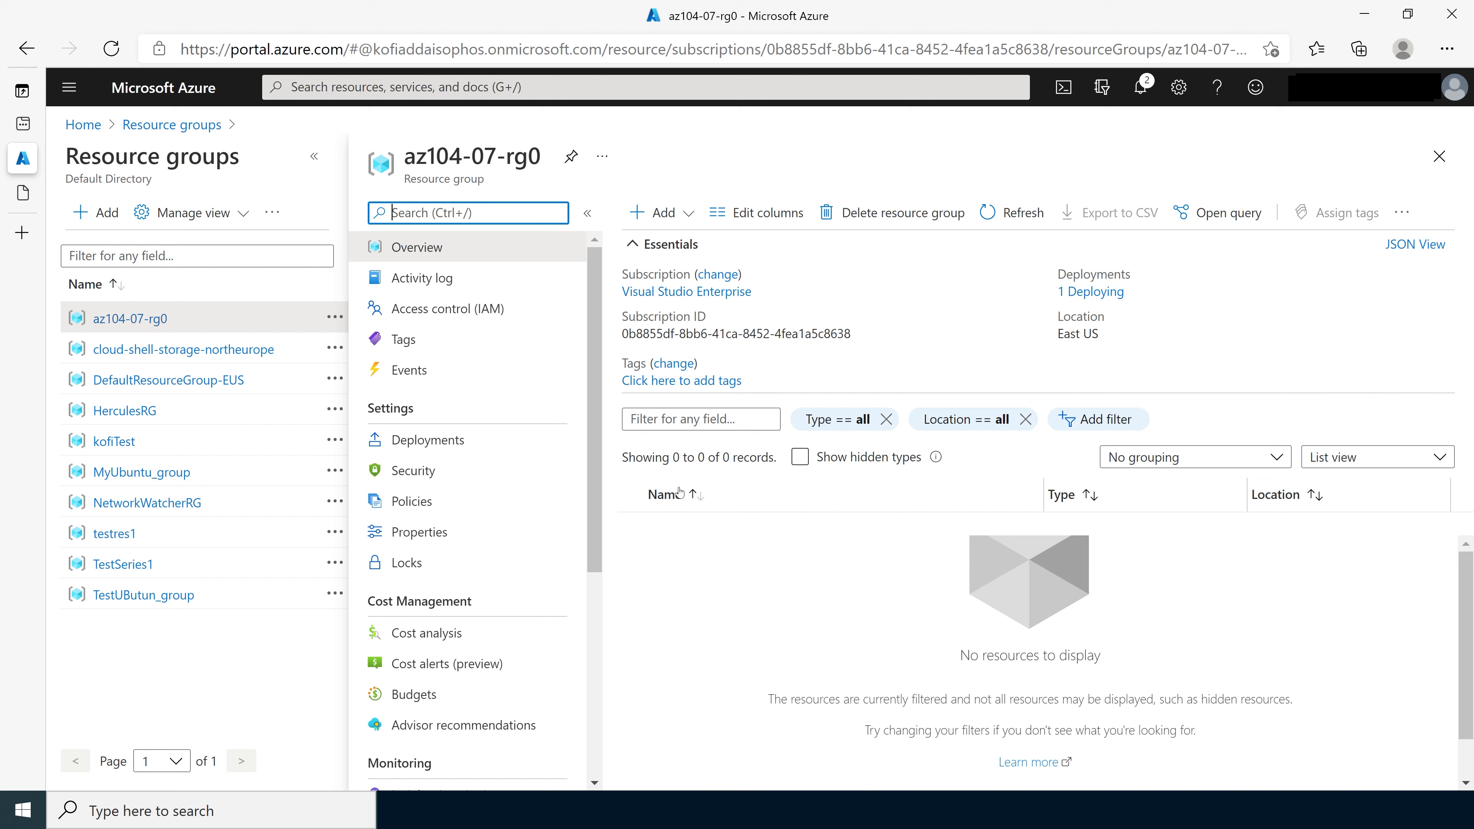
left_click(1023, 216)
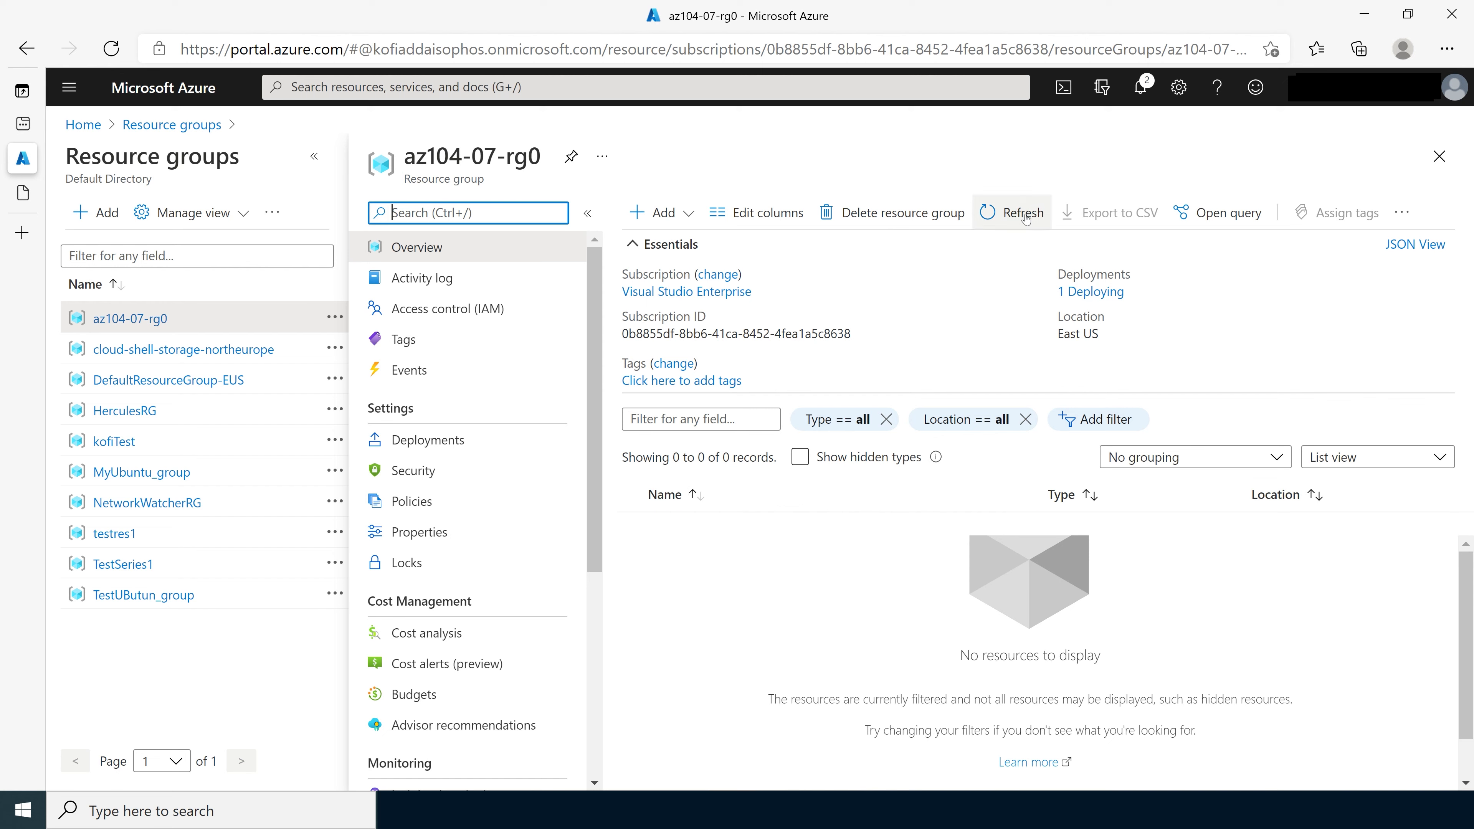
left_click(1026, 220)
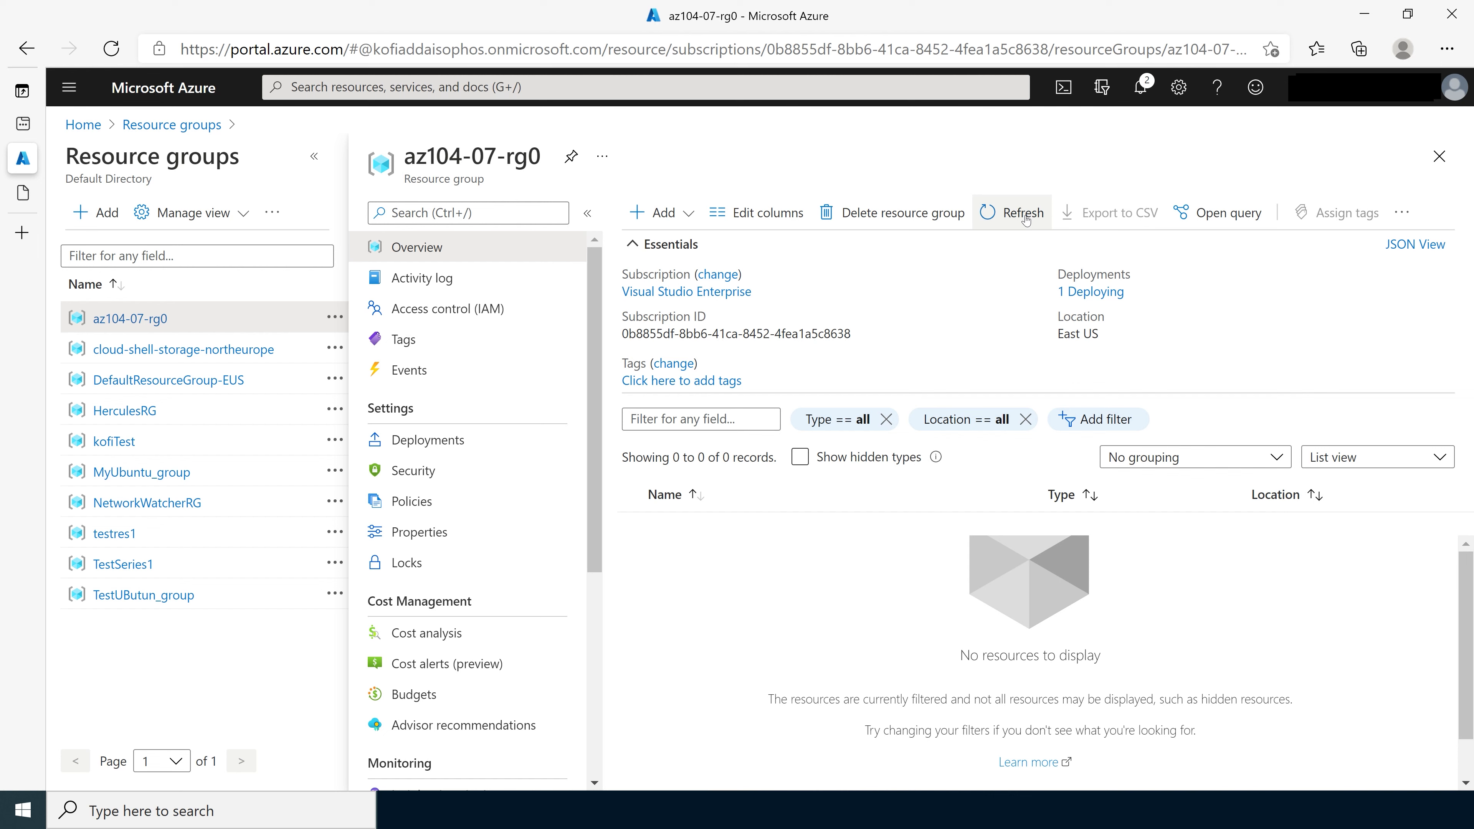
left_click(1026, 220)
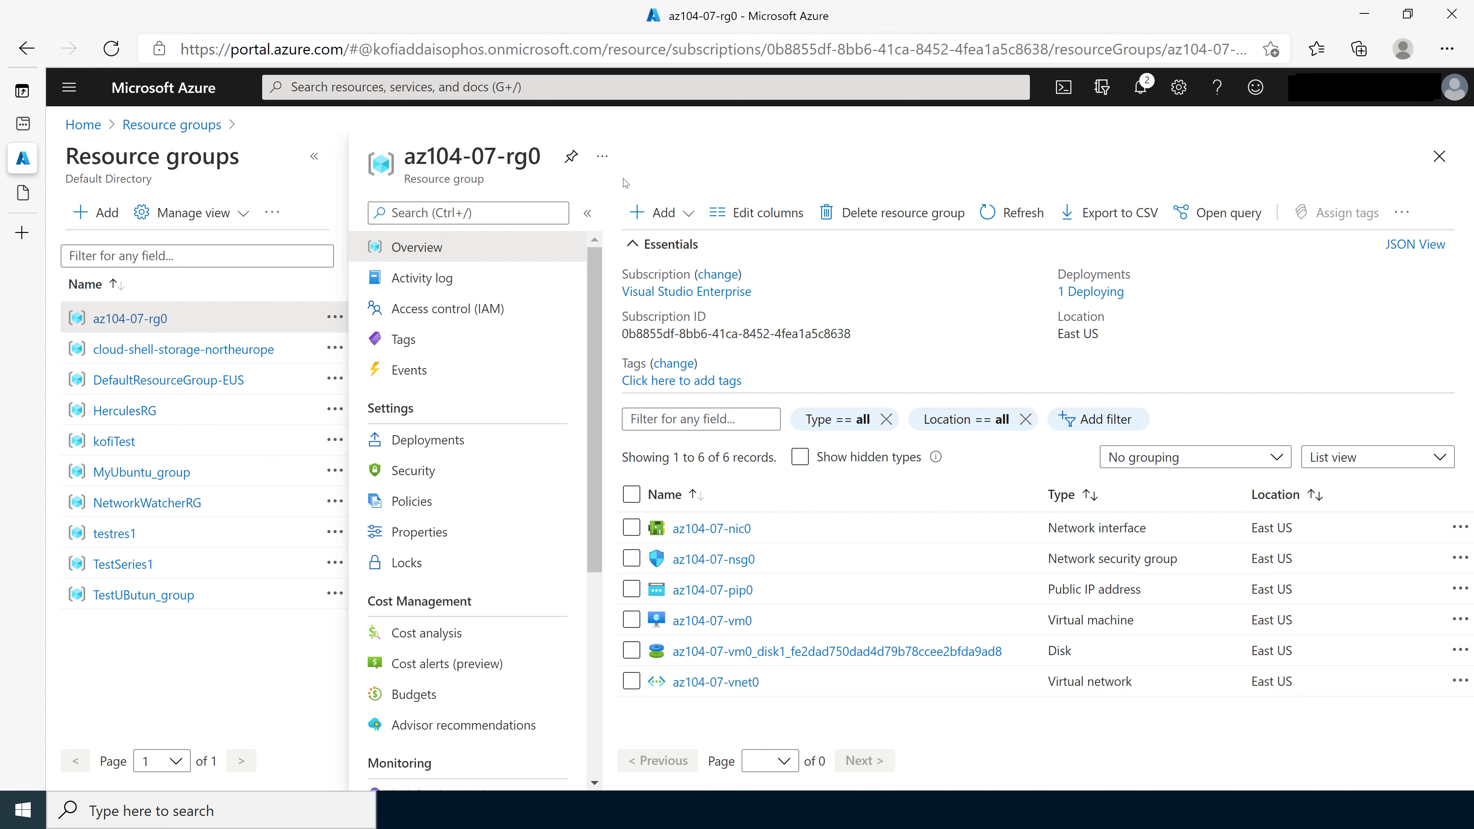
Find the Storage accounts service by searching for "stor" and start creating a new storage account.
left_click(645, 87)
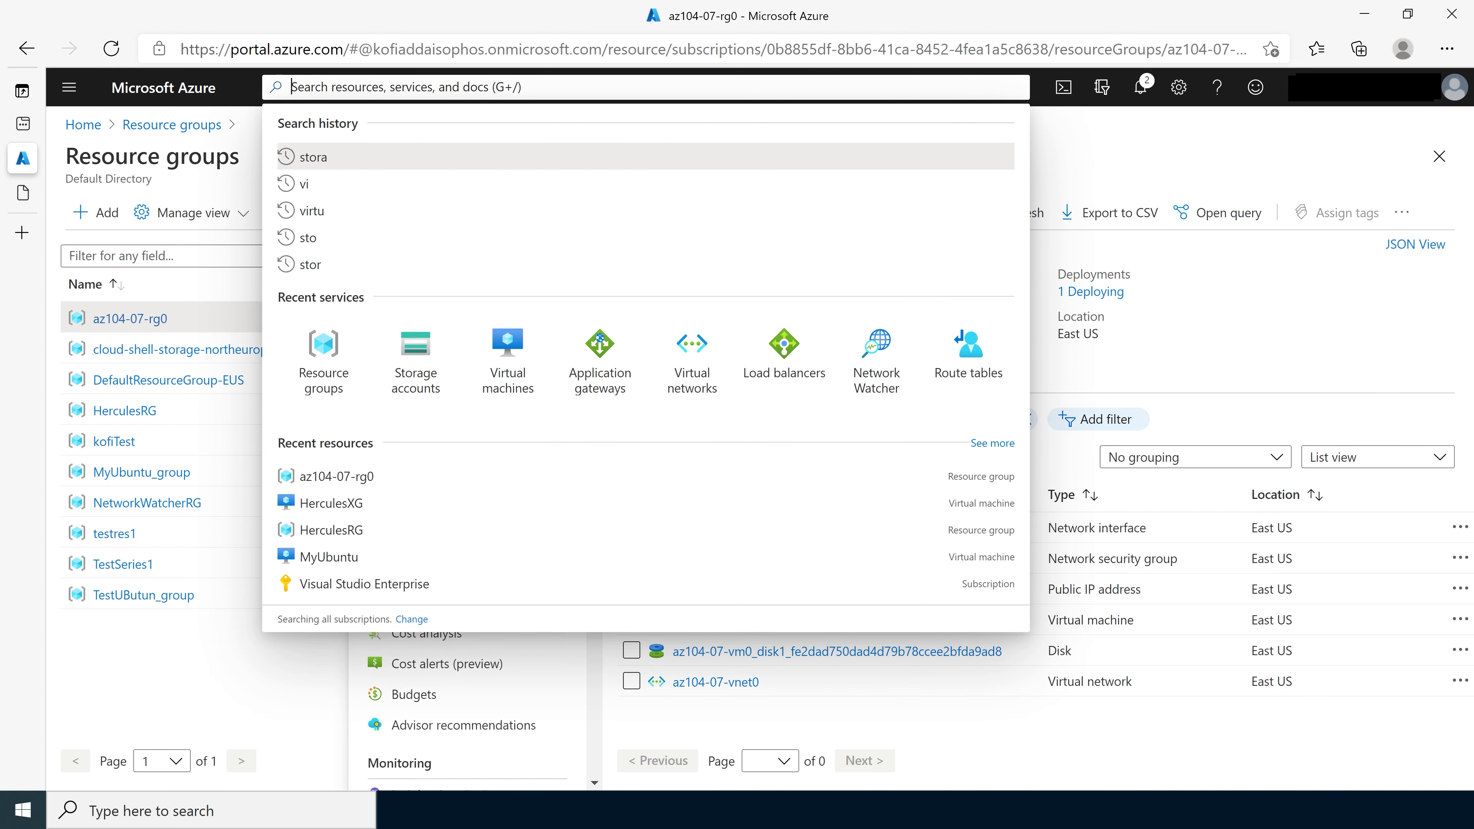
type("stor")
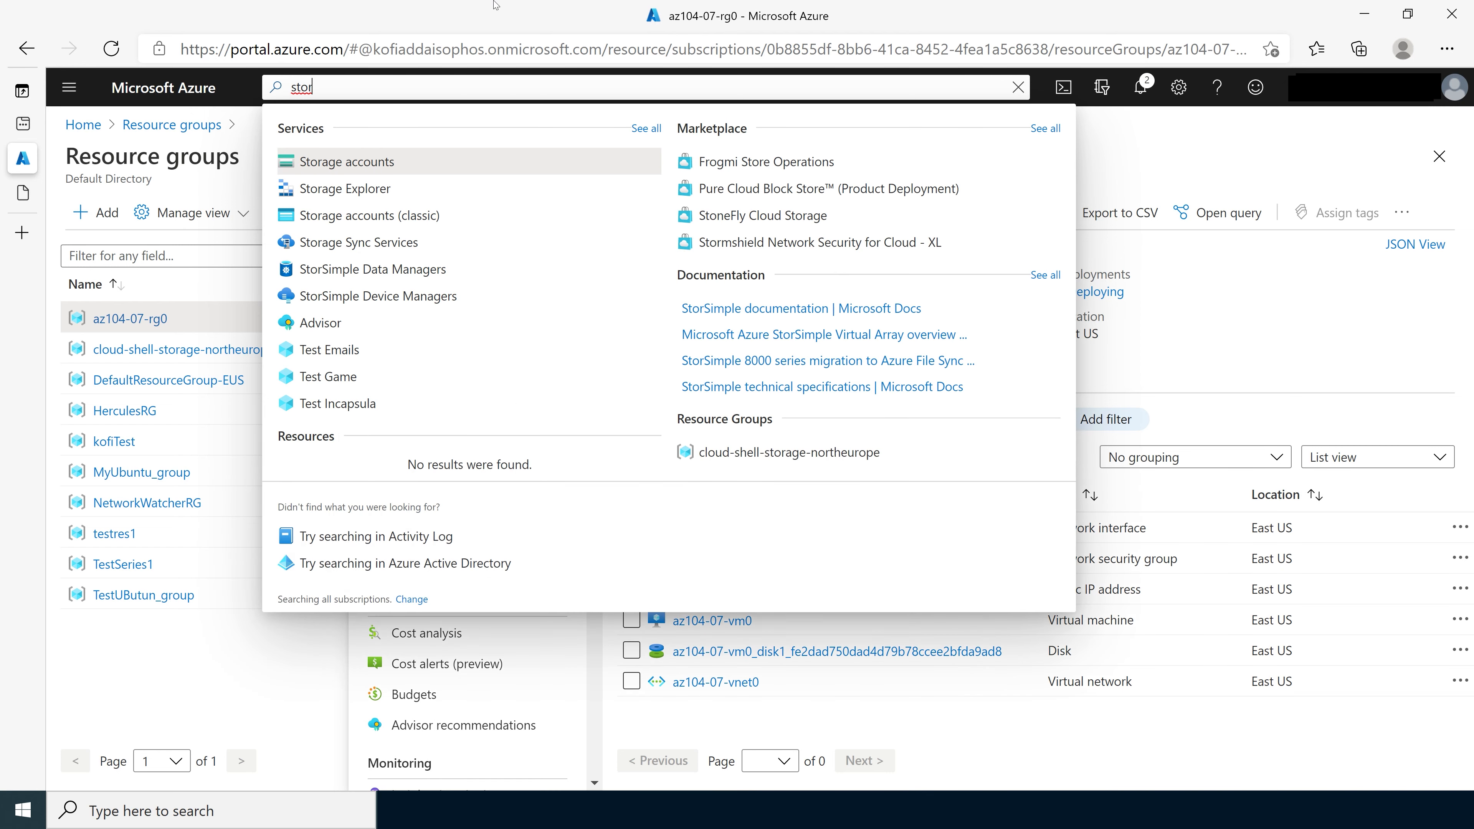
left_click(348, 170)
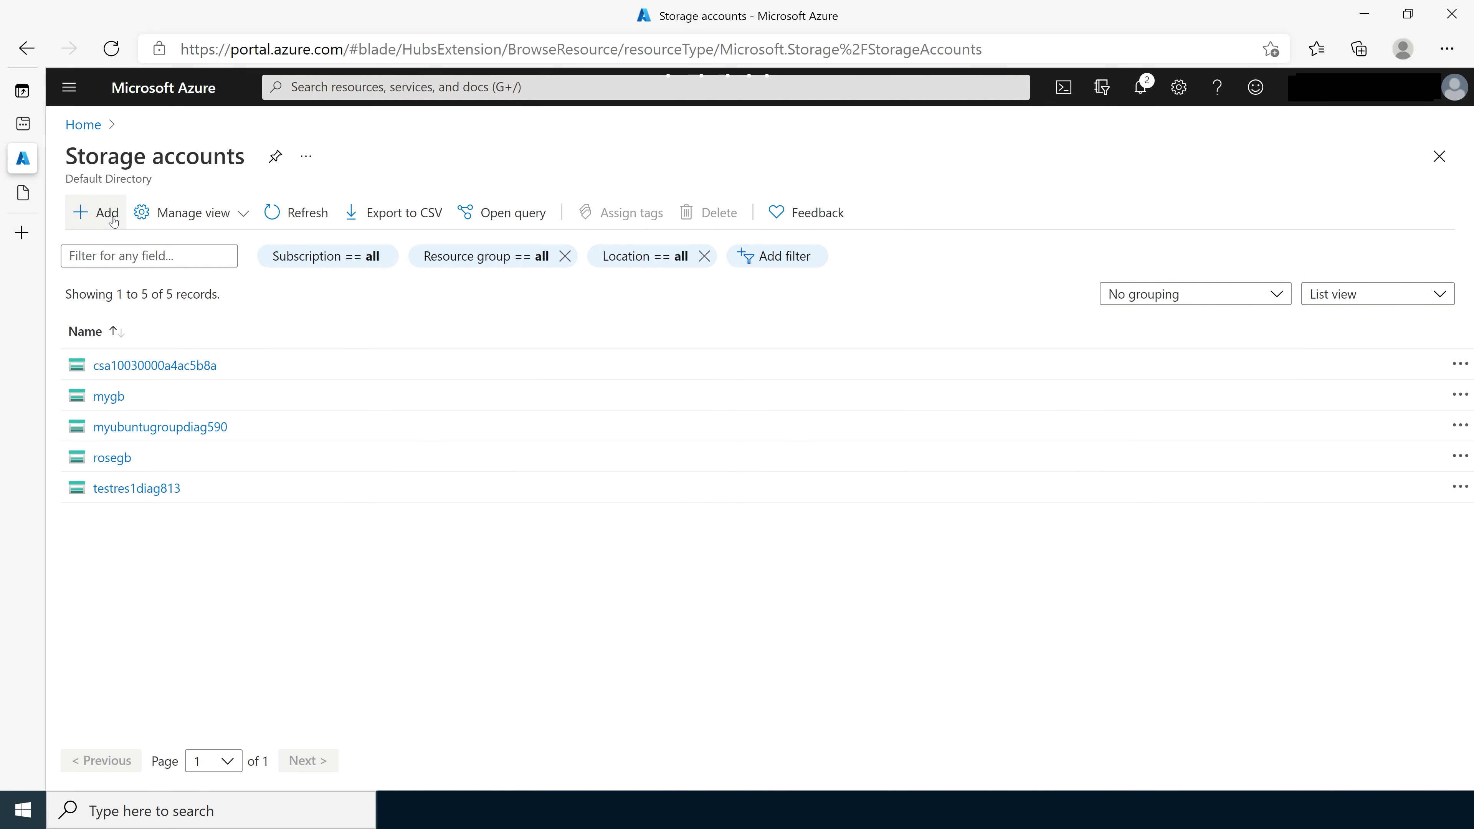
left_click(113, 220)
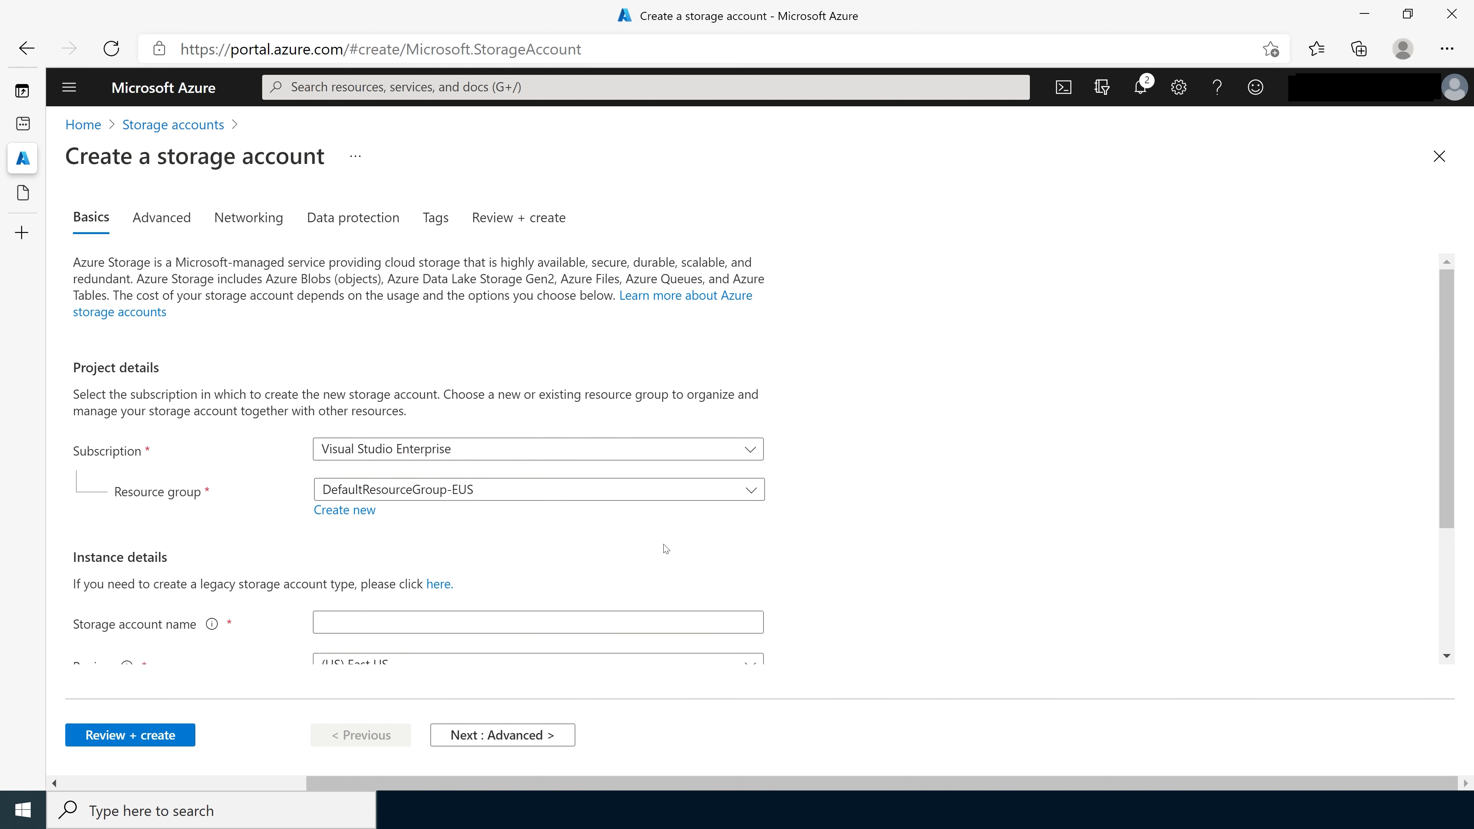
Name the storage account kofistore and assign it to the resource group az104-07-rg0, leaving the other basic settings at their defaults.
scroll(991, 450, "down", 2)
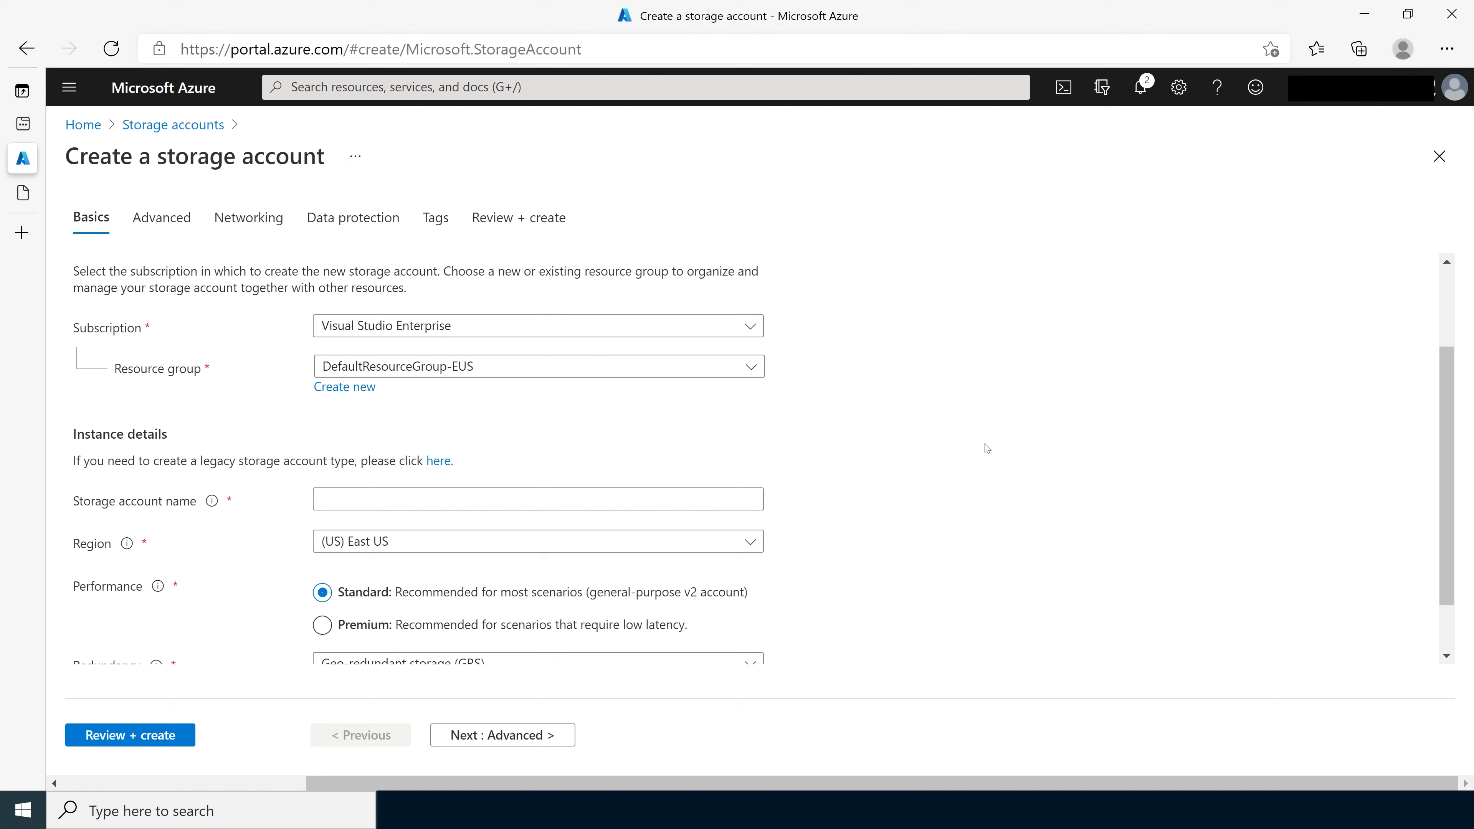
left_click(571, 499)
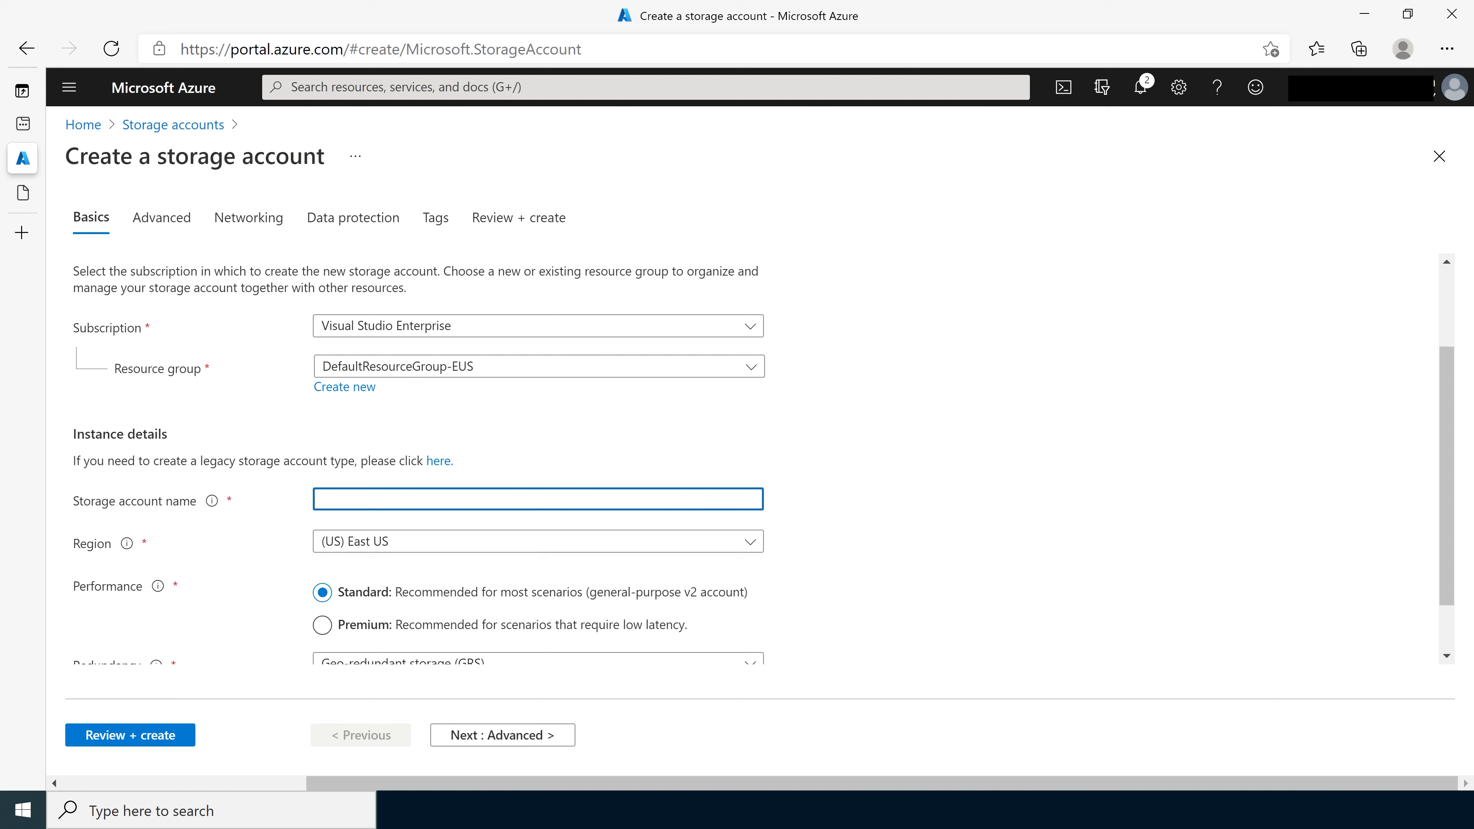
type("kofistore")
left_click(449, 367)
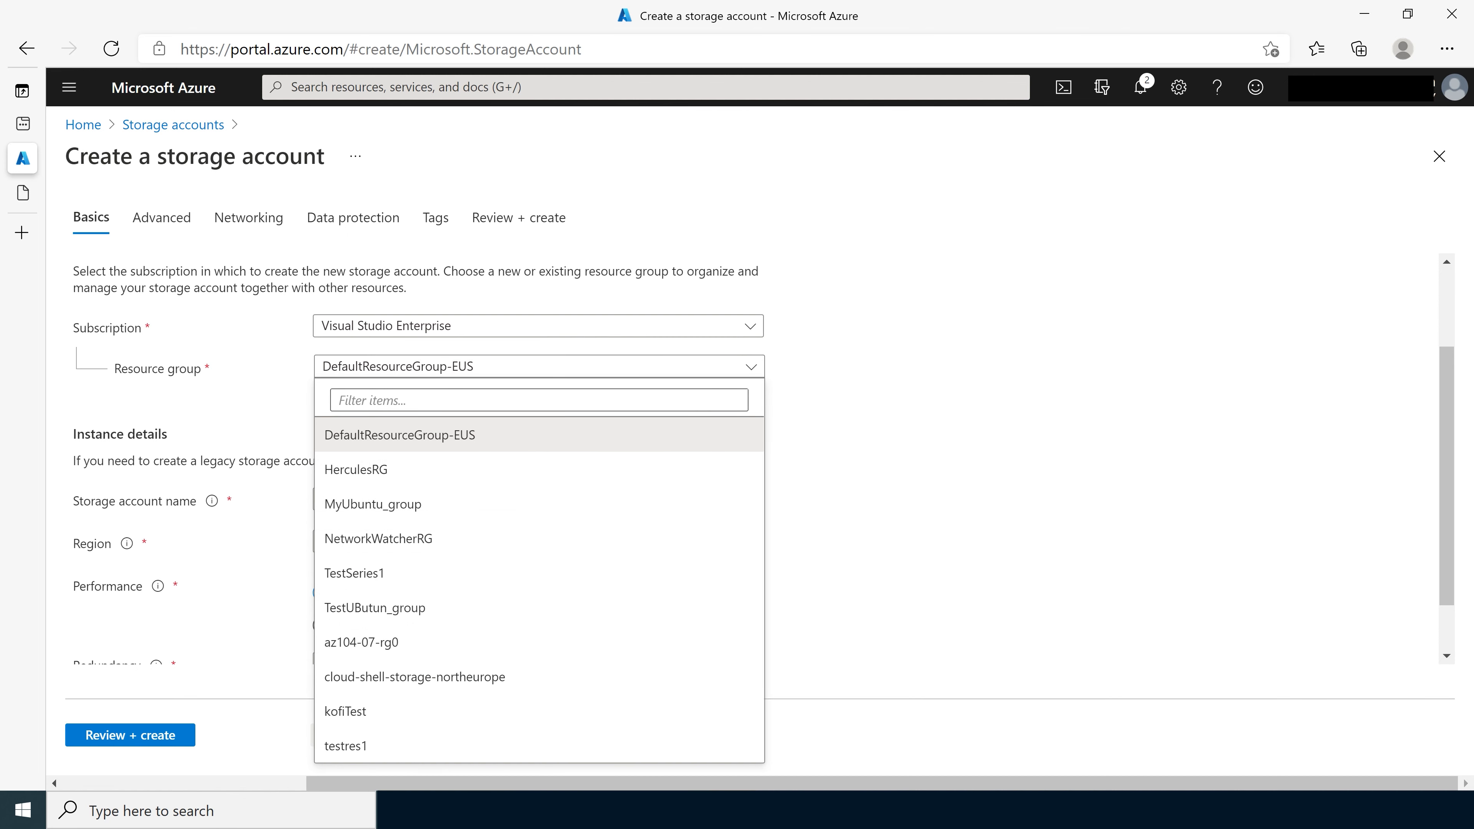
left_click(359, 644)
scroll(986, 418, "down", 1)
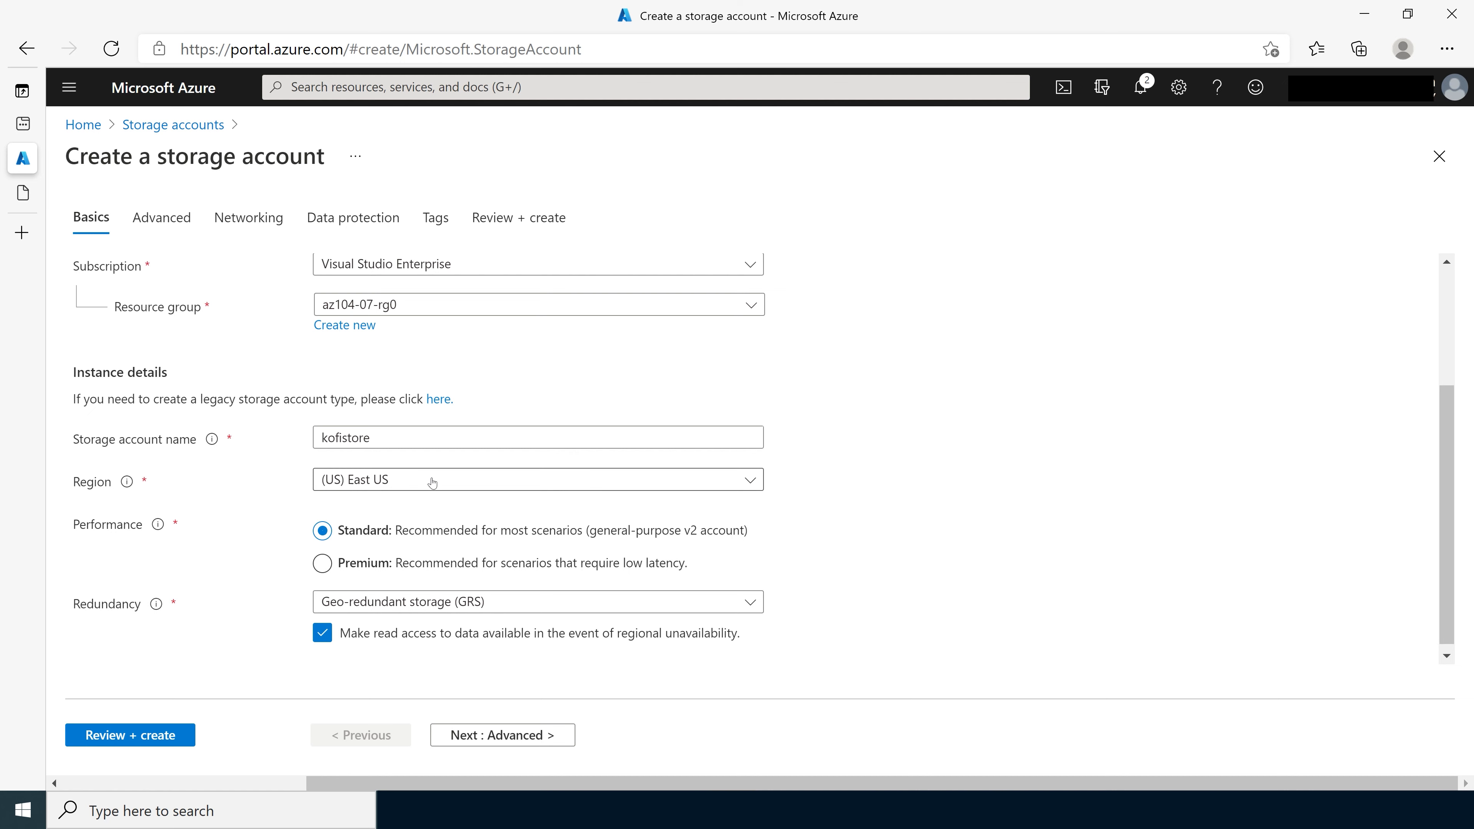
scroll(1053, 471, "down", 1)
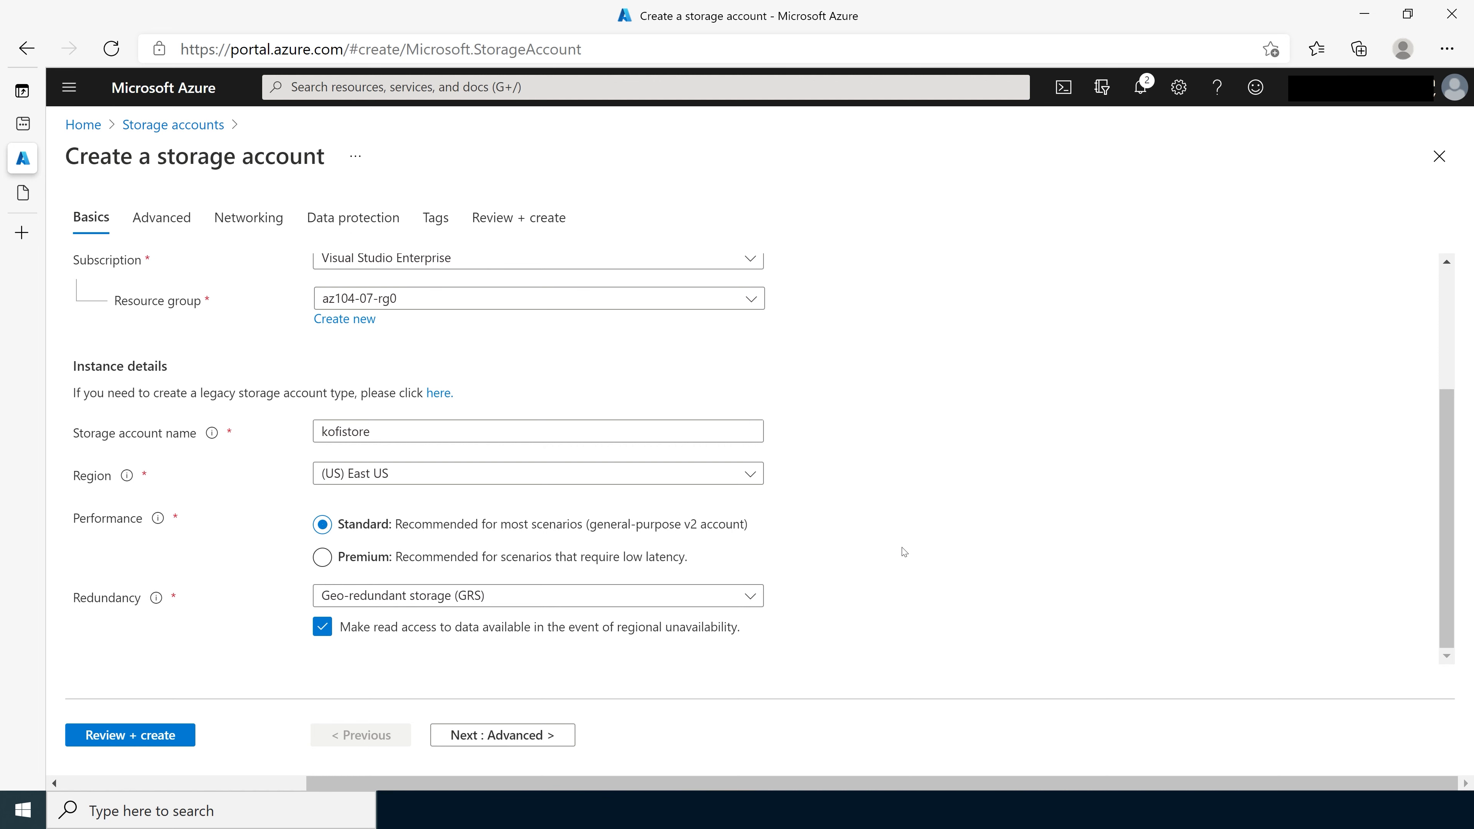
Go through the storage account's Advanced, Networking and Data protection settings, accepting the defaults.
left_click(527, 742)
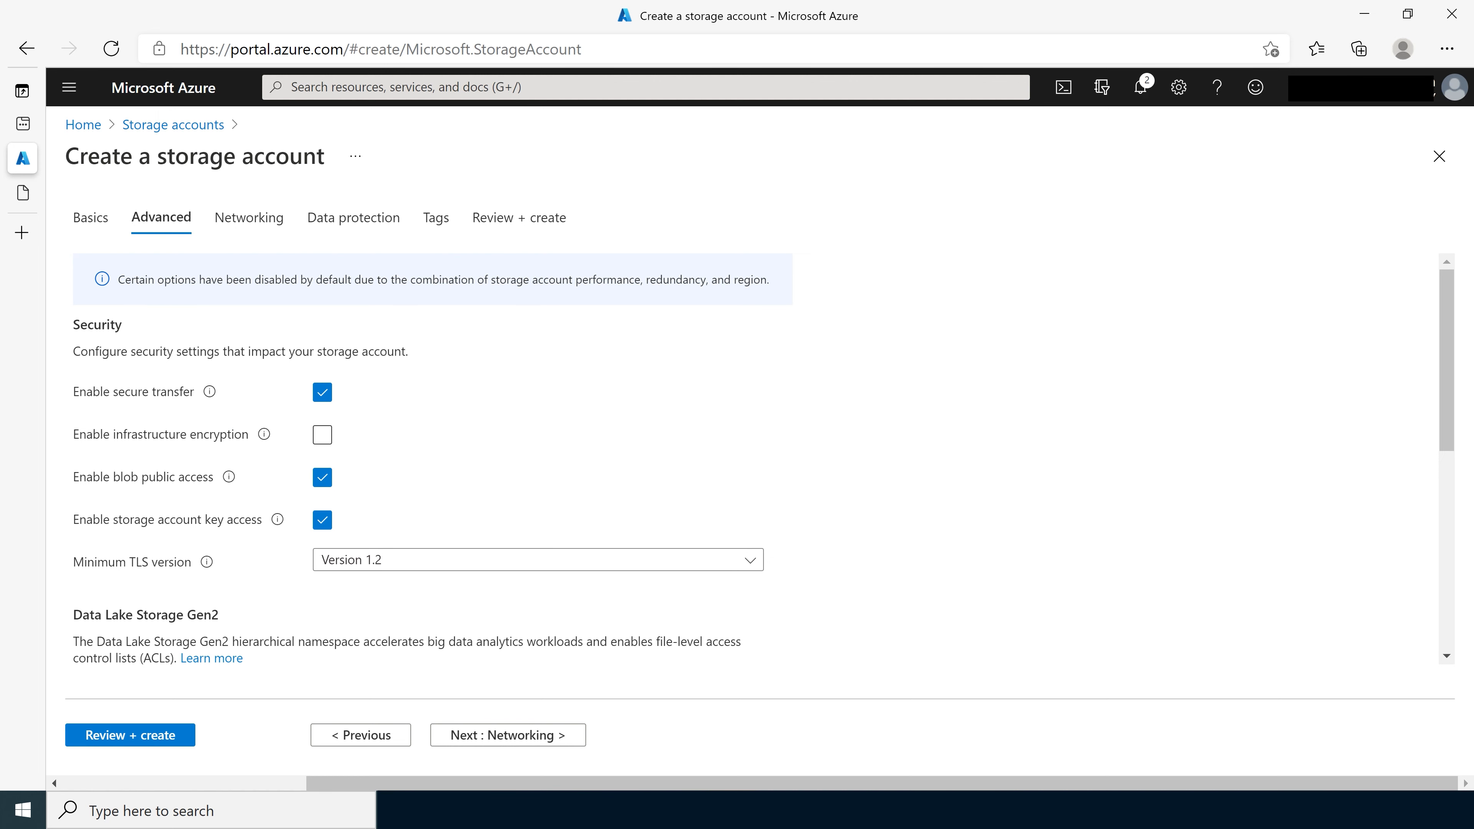
scroll(970, 389, "down", 8)
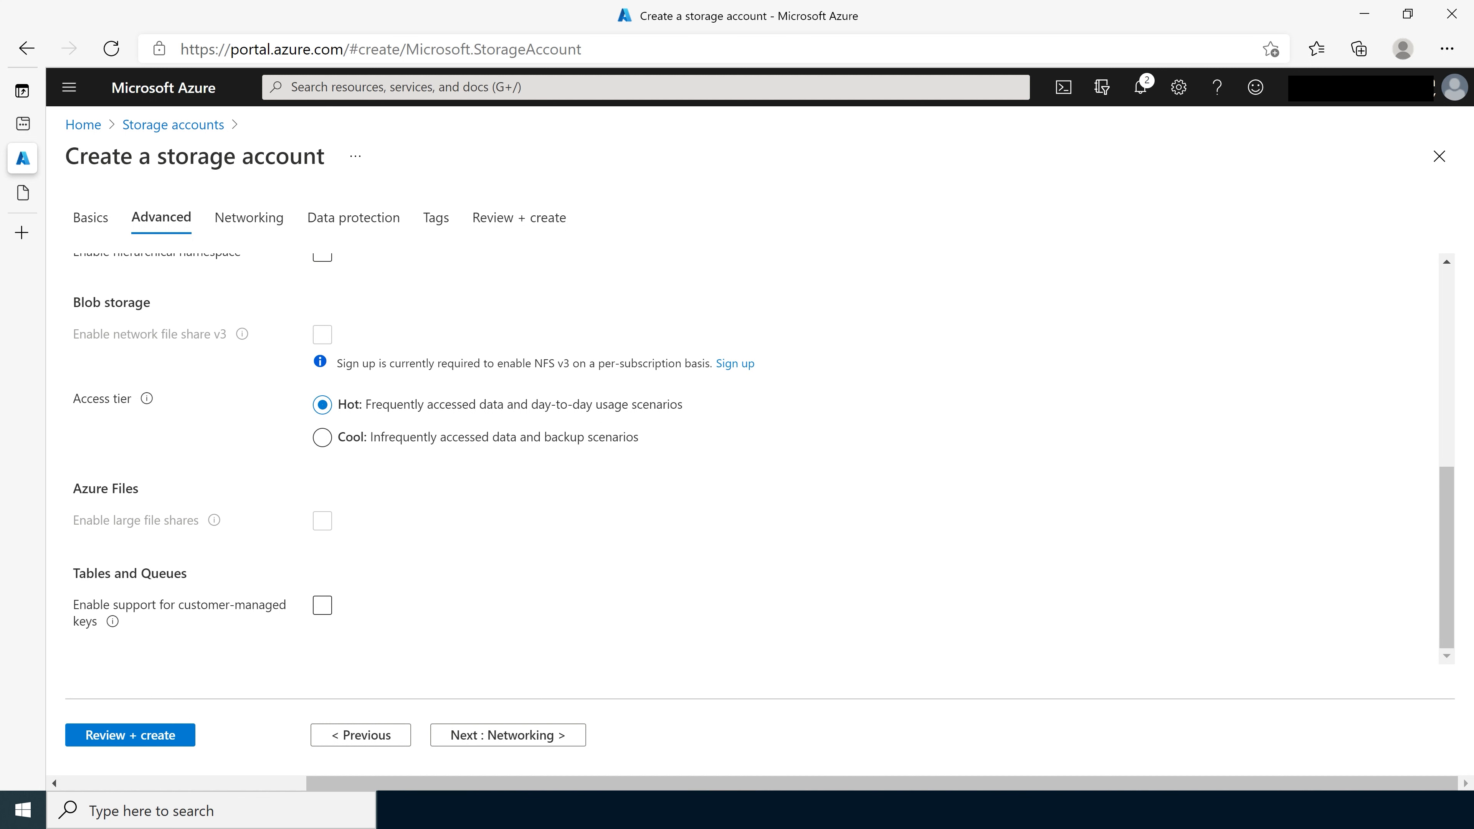
left_click(509, 736)
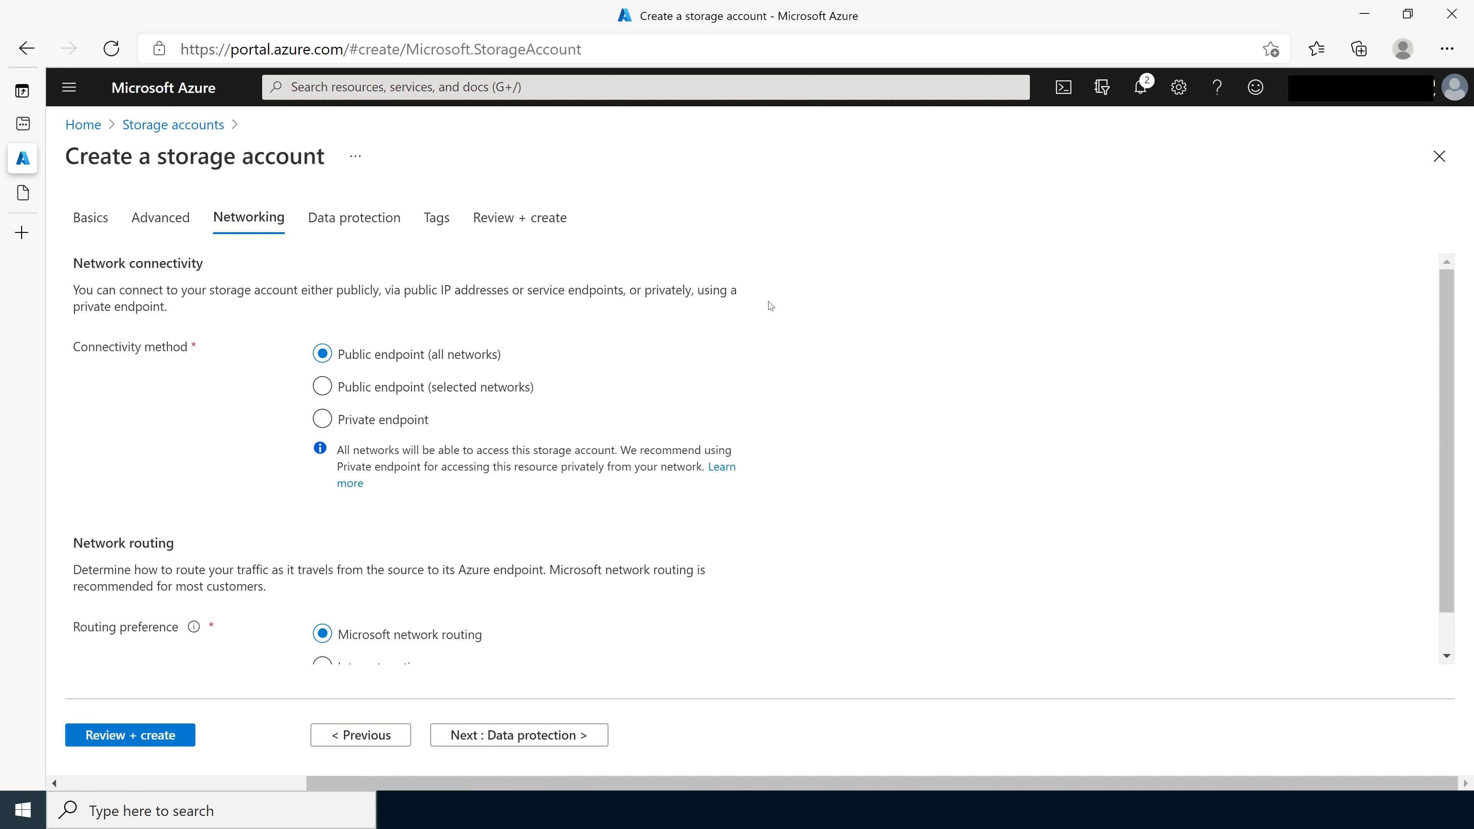
scroll(785, 336, "down", 1)
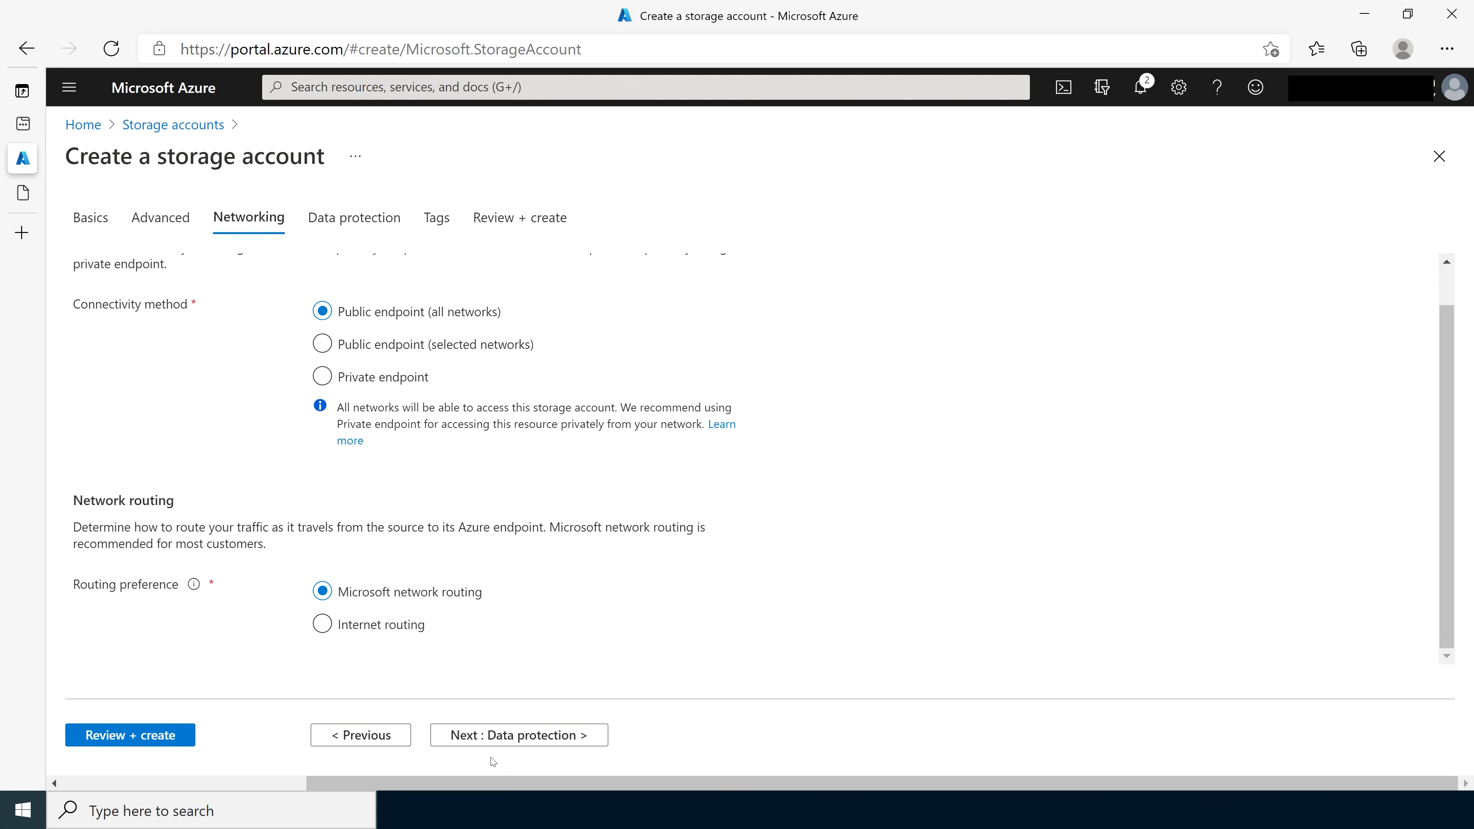
left_click(518, 735)
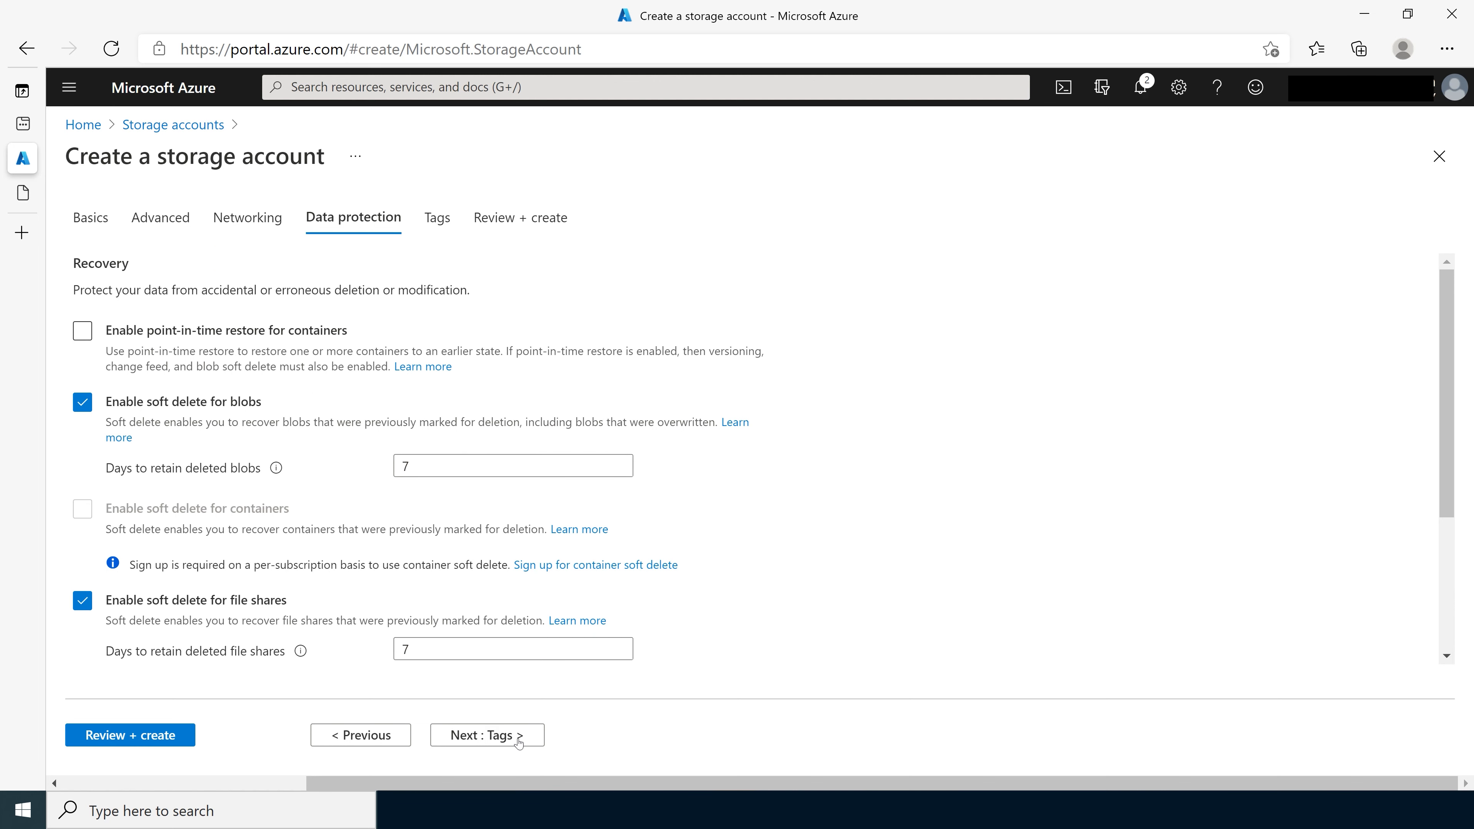
scroll(745, 414, "down", 4)
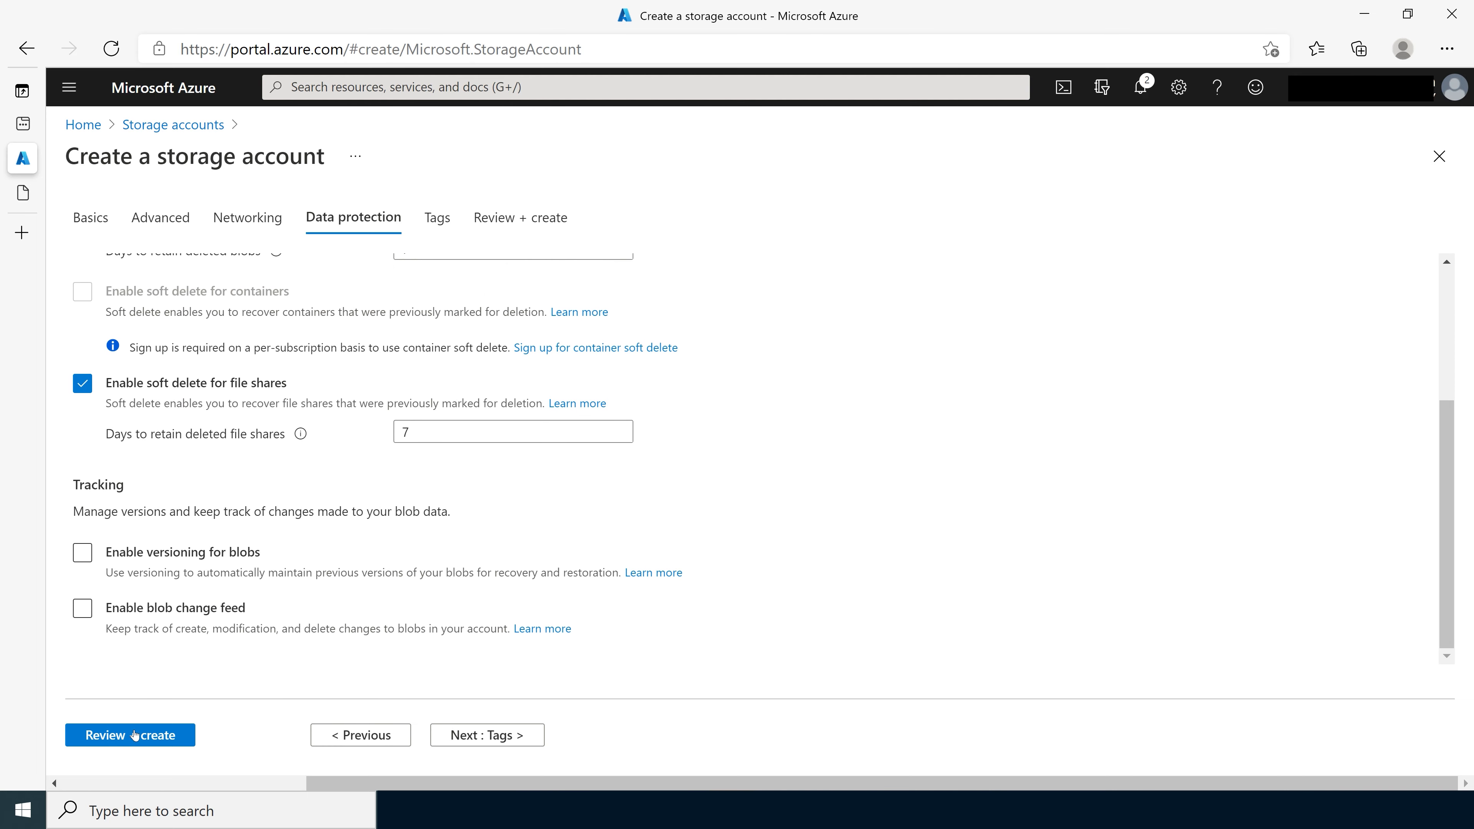
Validate and create the storage account kofistore, and open the deployed resource.
left_click(149, 745)
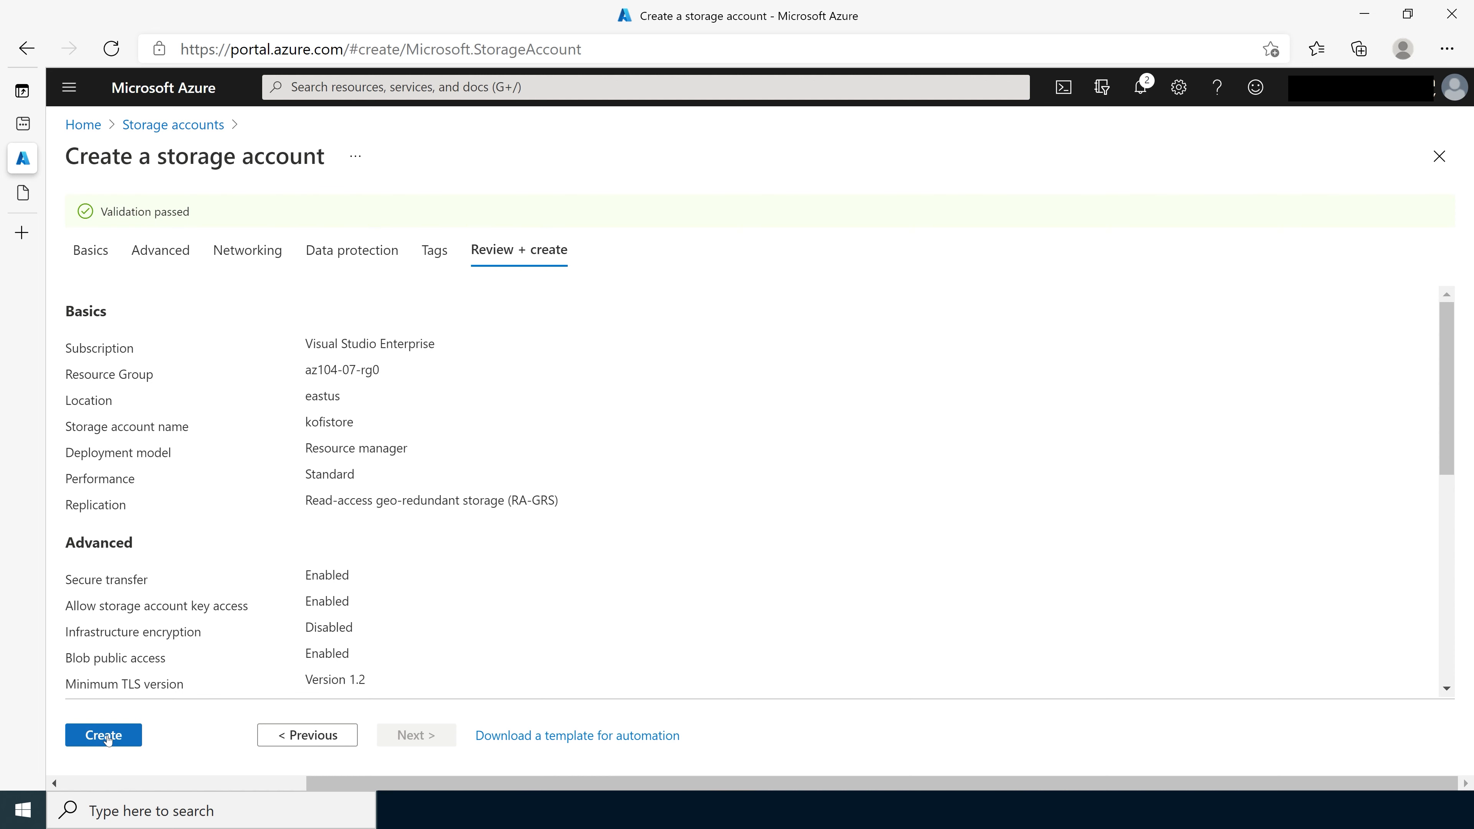
left_click(106, 739)
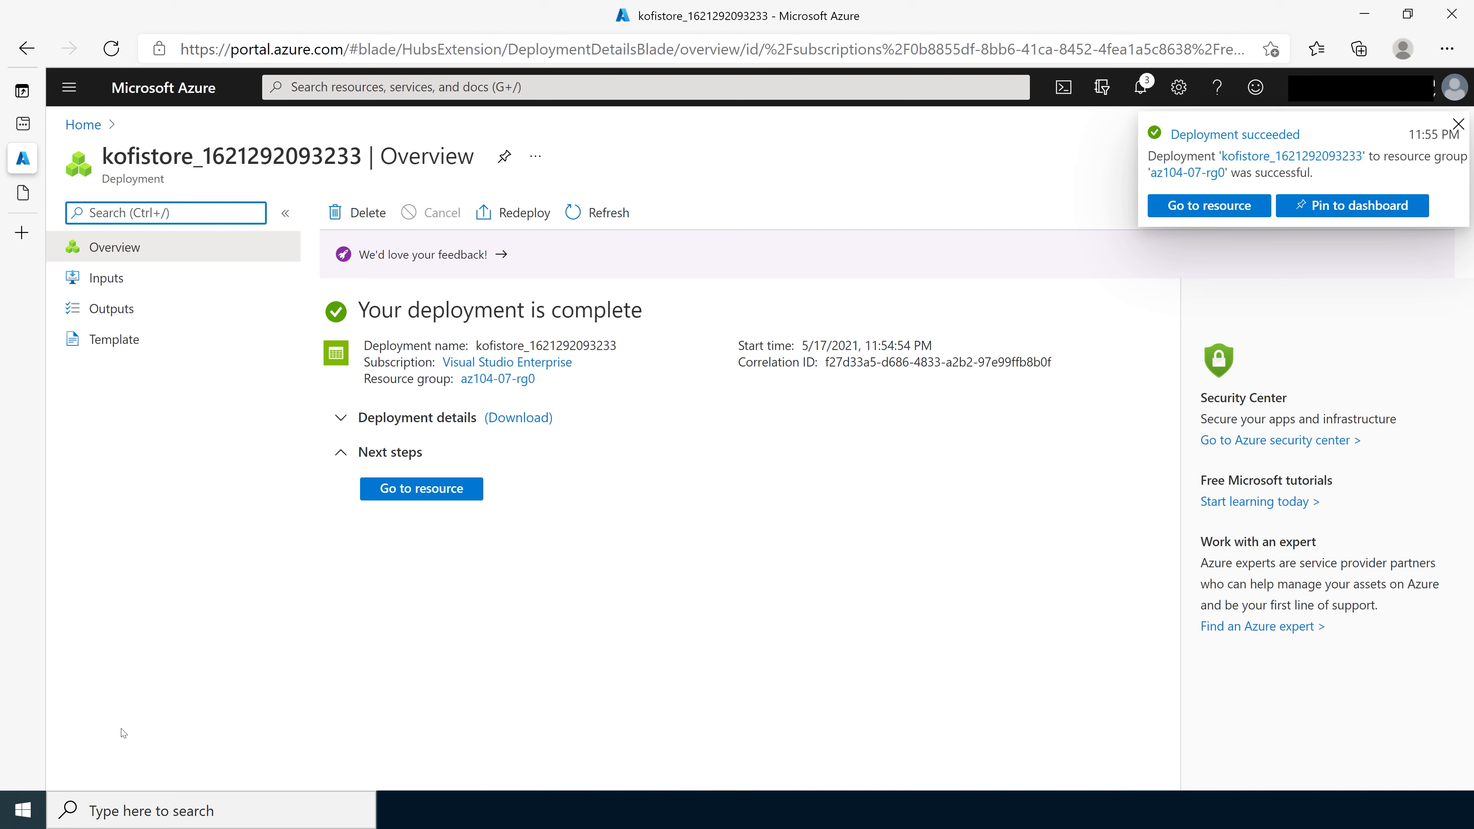
left_click(455, 496)
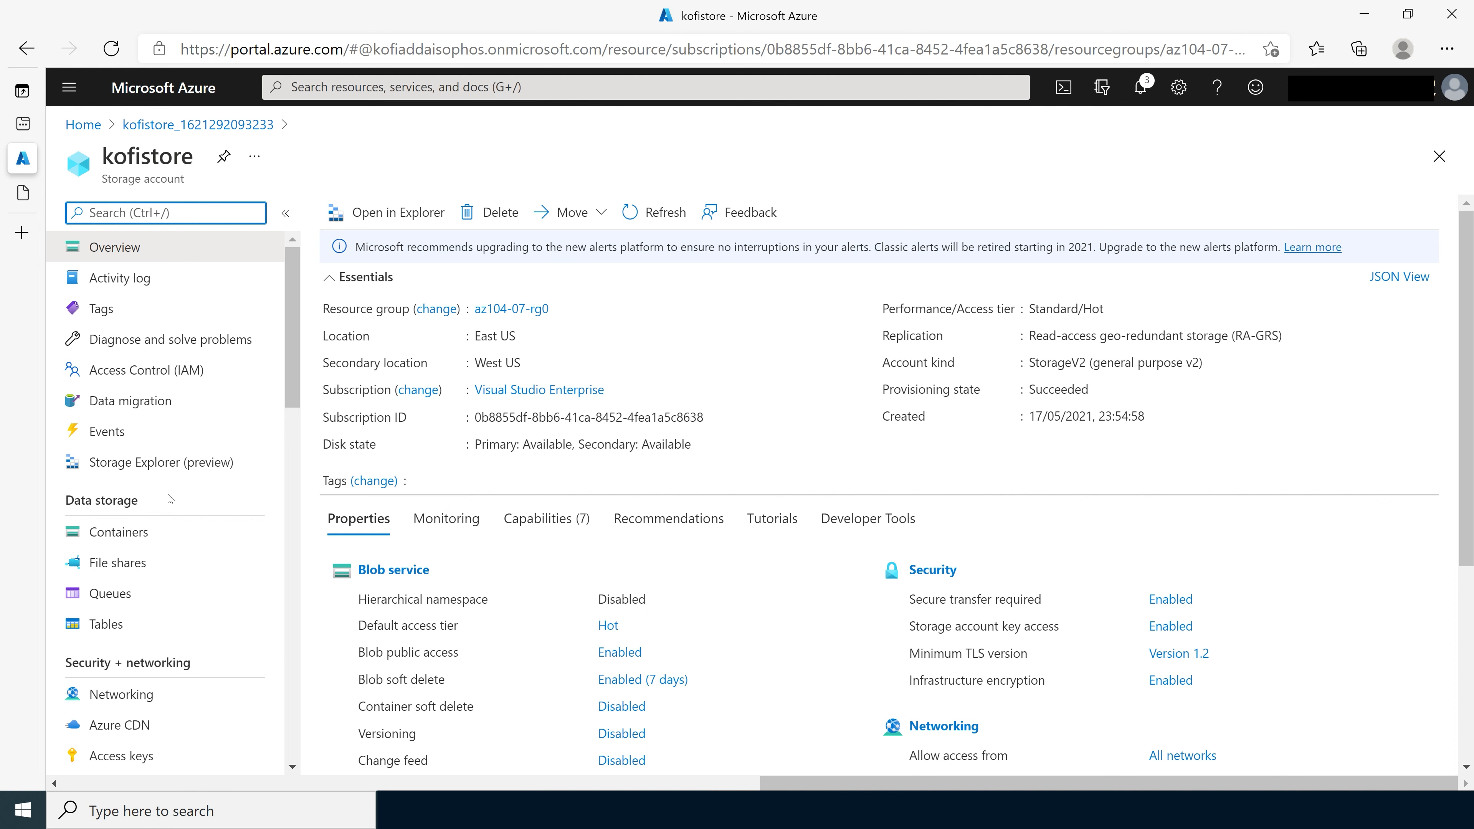
Open the Geo-replication page of kofistore and examine its primary and secondary locations.
scroll(170, 499, "down", 4)
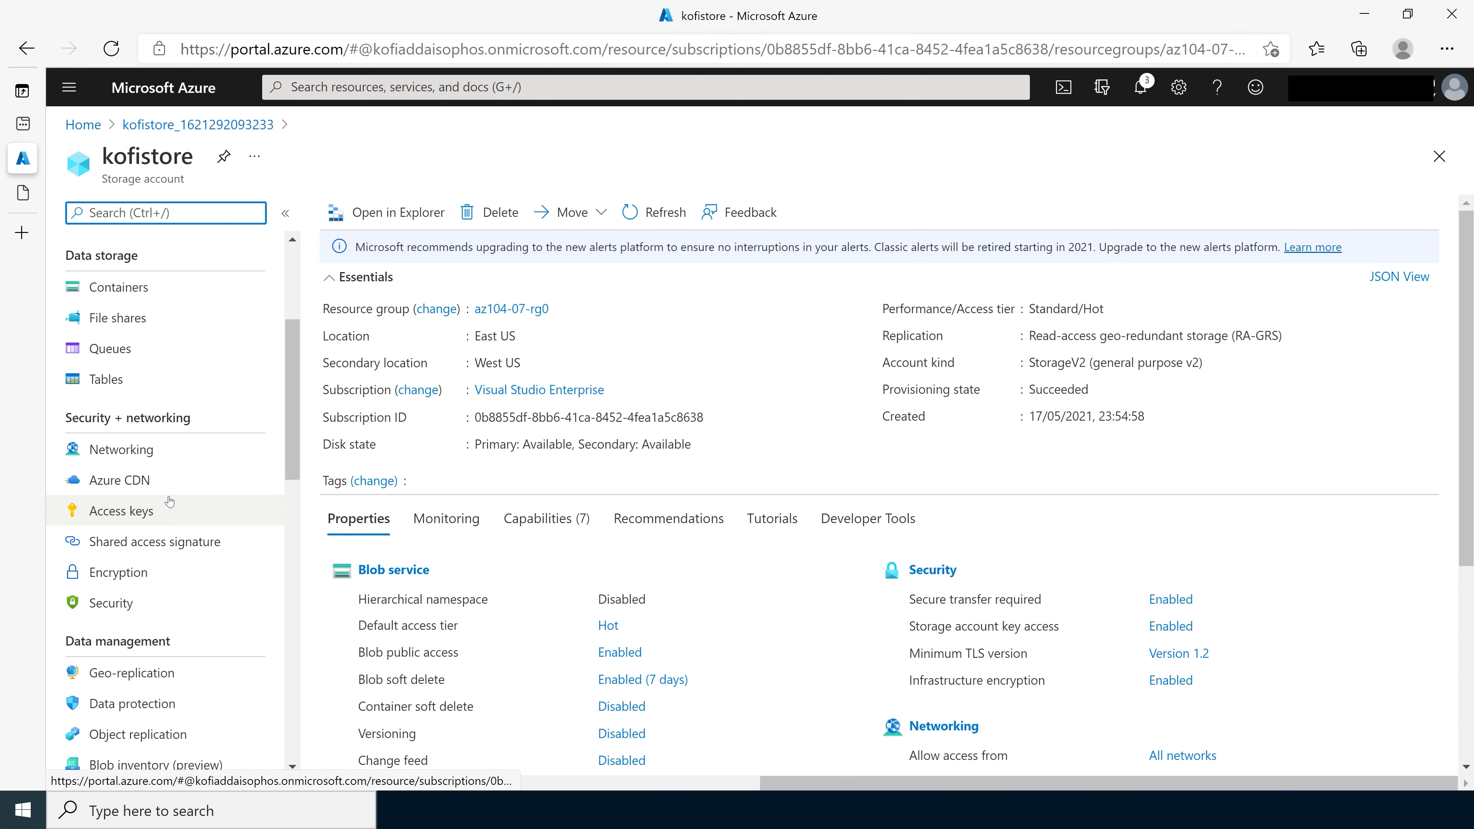
scroll(170, 500, "down", 3)
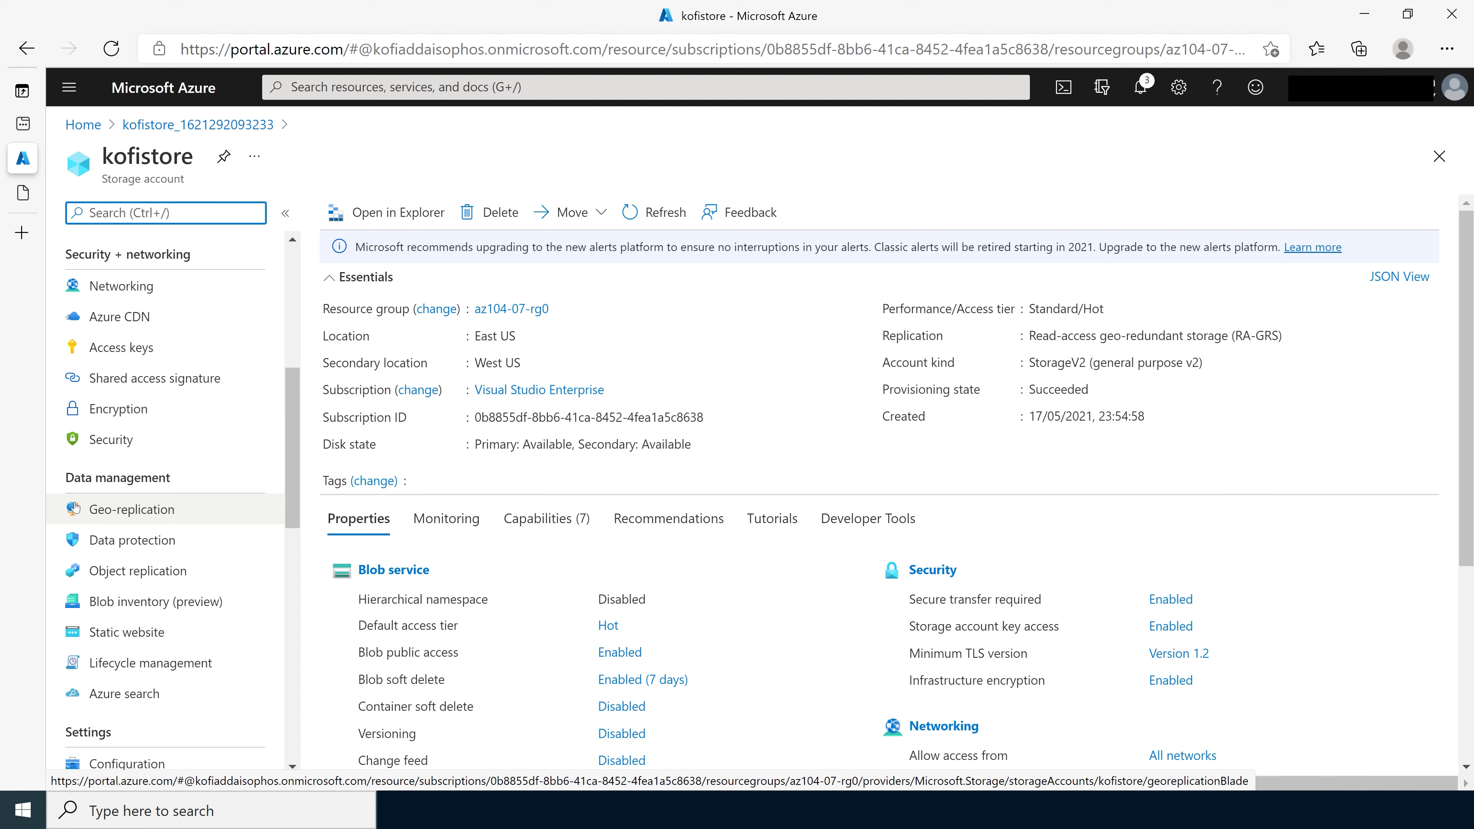
left_click(152, 511)
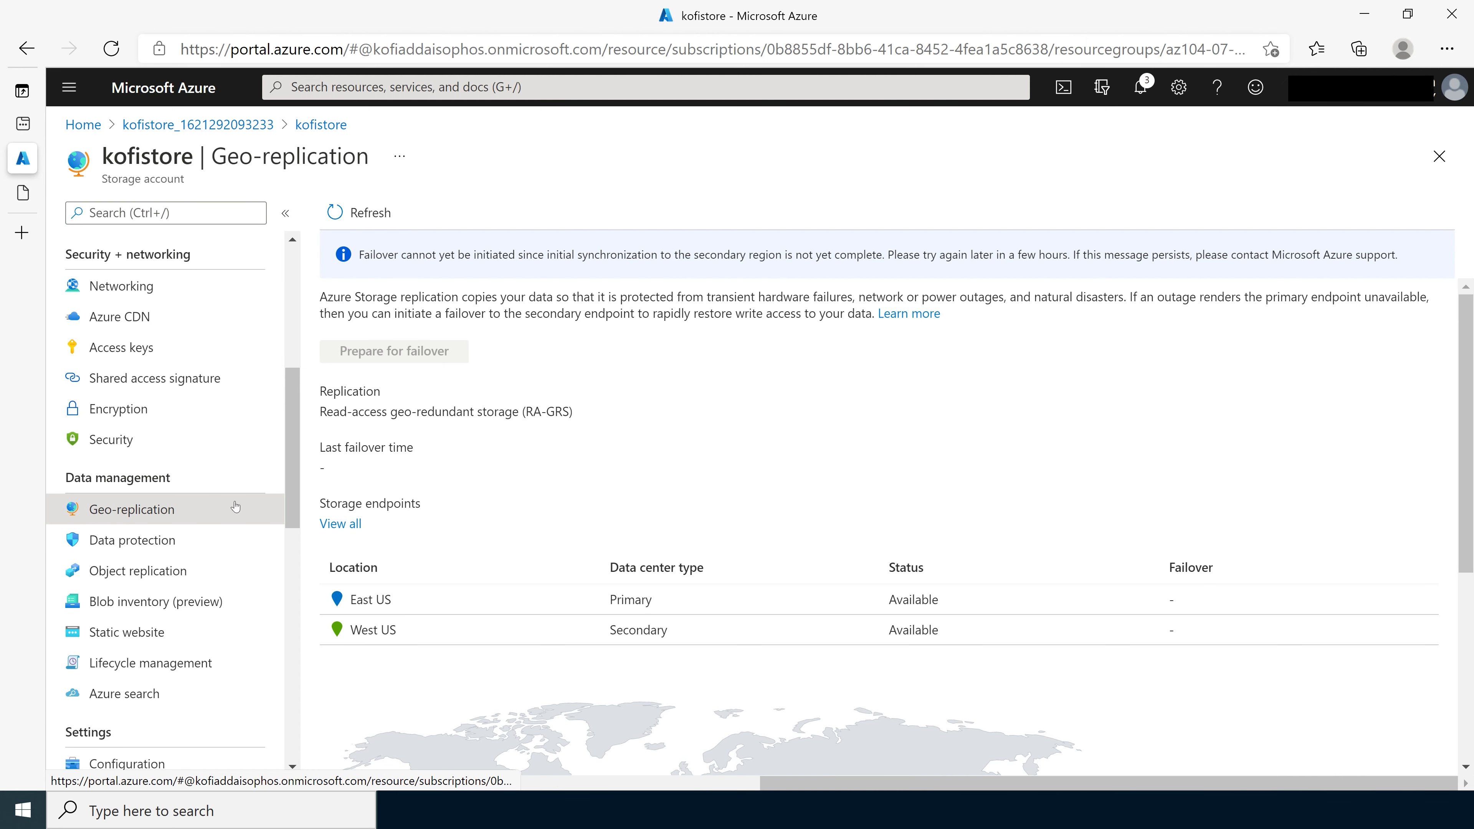
left_click_drag(622, 631, 735, 637)
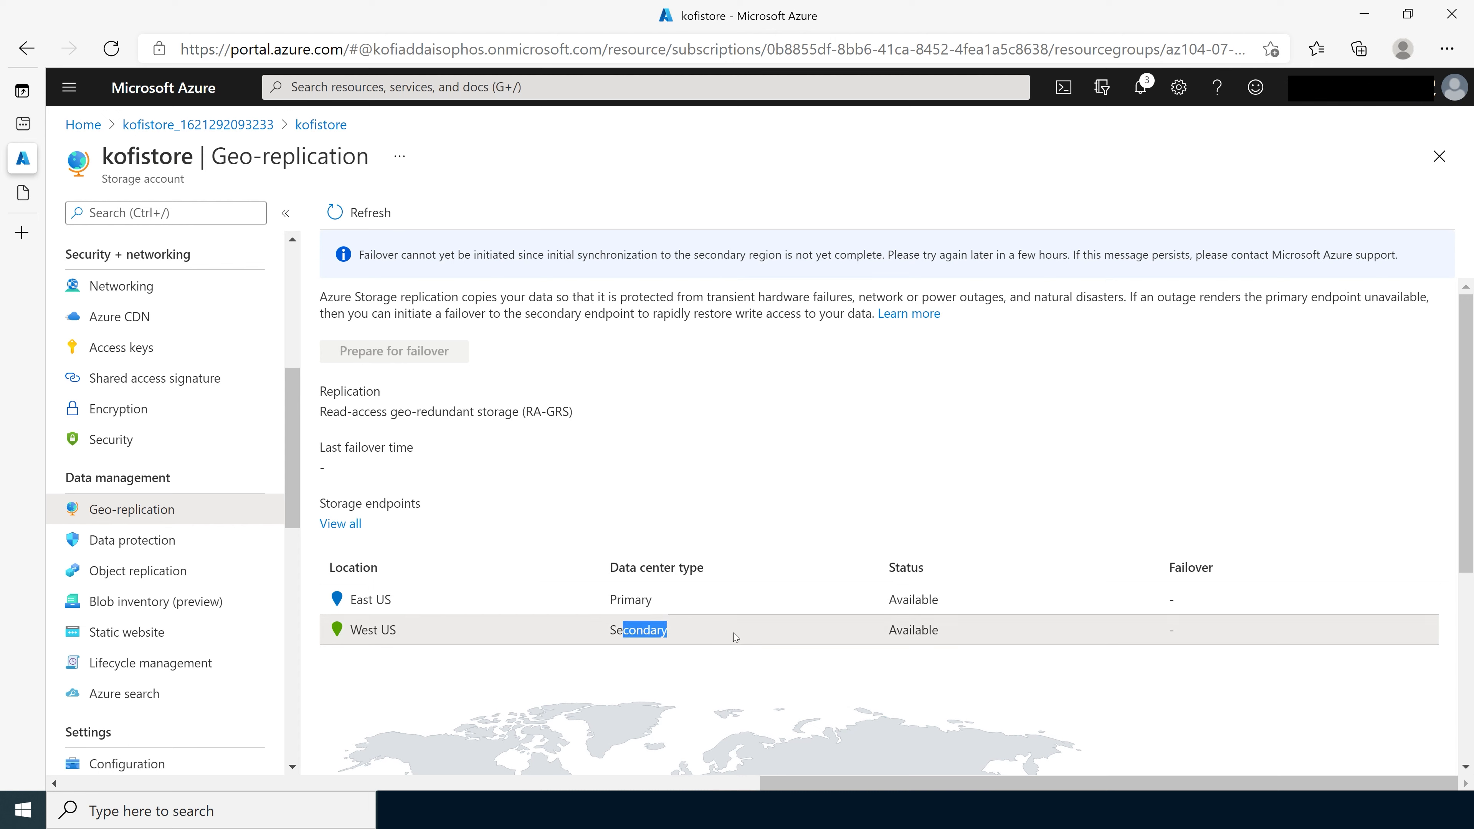
left_click(352, 631)
left_click_drag(361, 631, 433, 637)
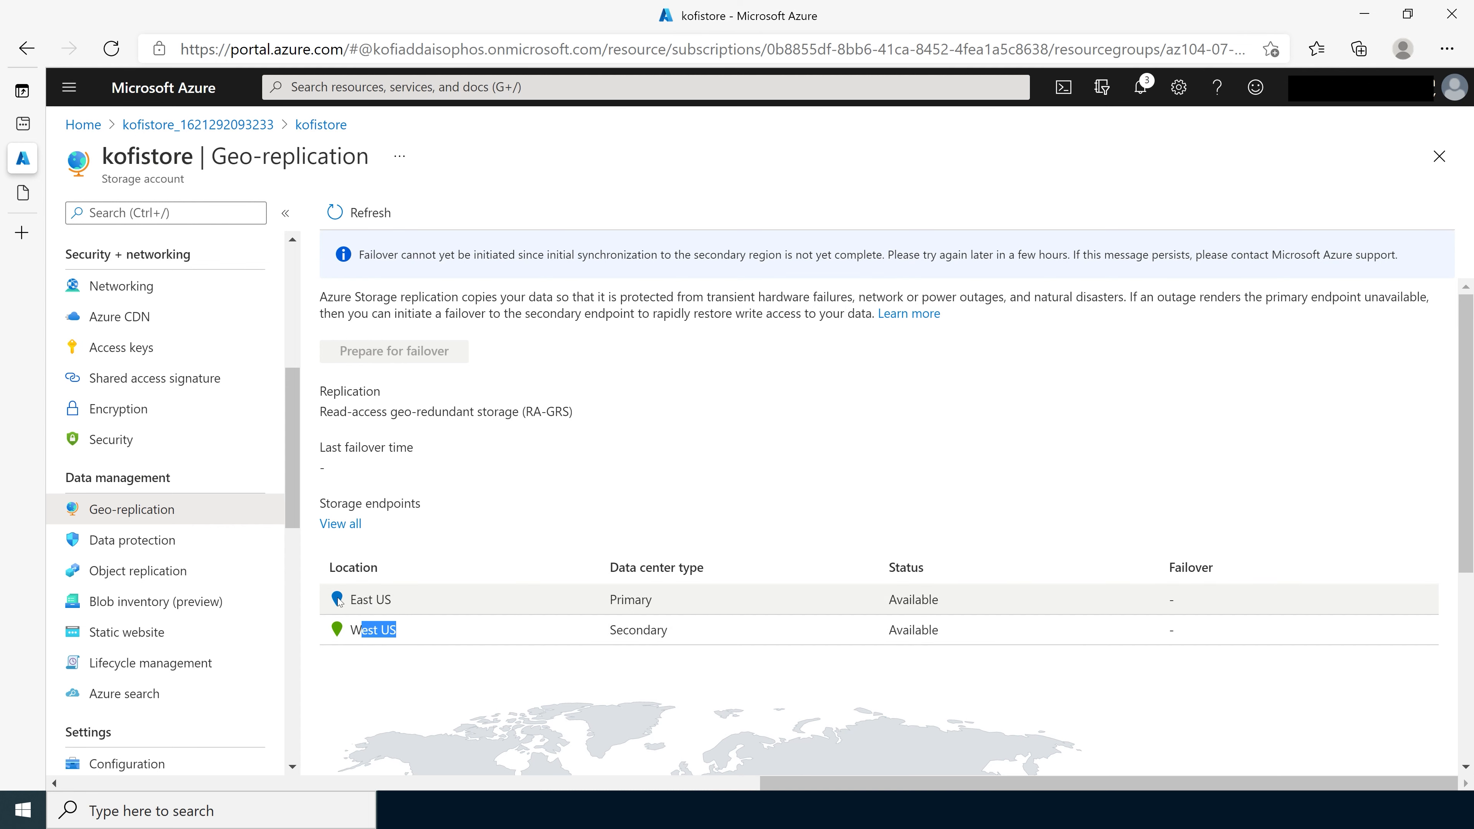
left_click_drag(348, 600, 424, 610)
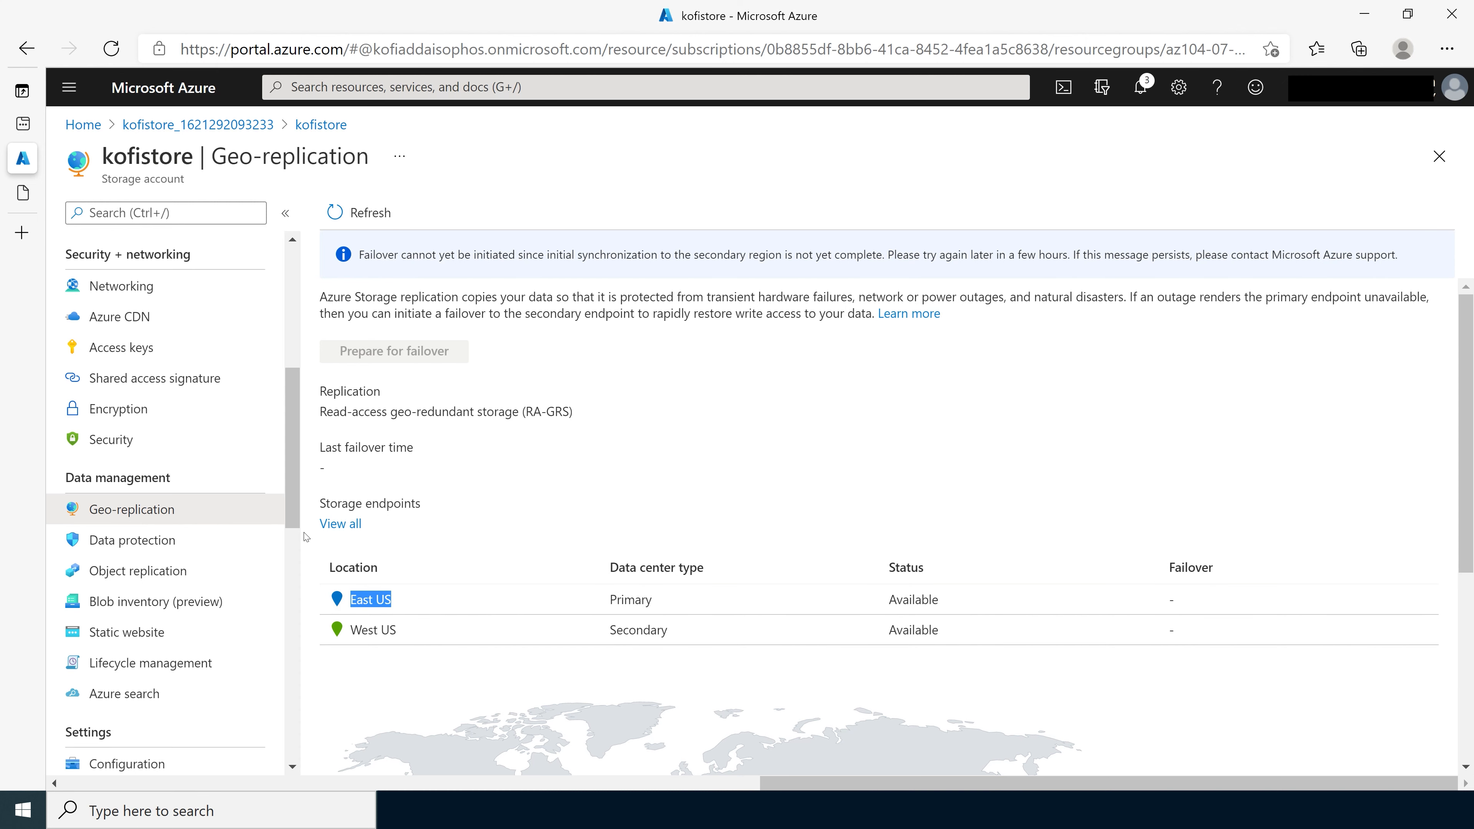
Change kofistore's replication to Locally-redundant storage (LRS), save the configuration, and check the Geo-replication page.
left_click_drag(294, 493, 306, 553)
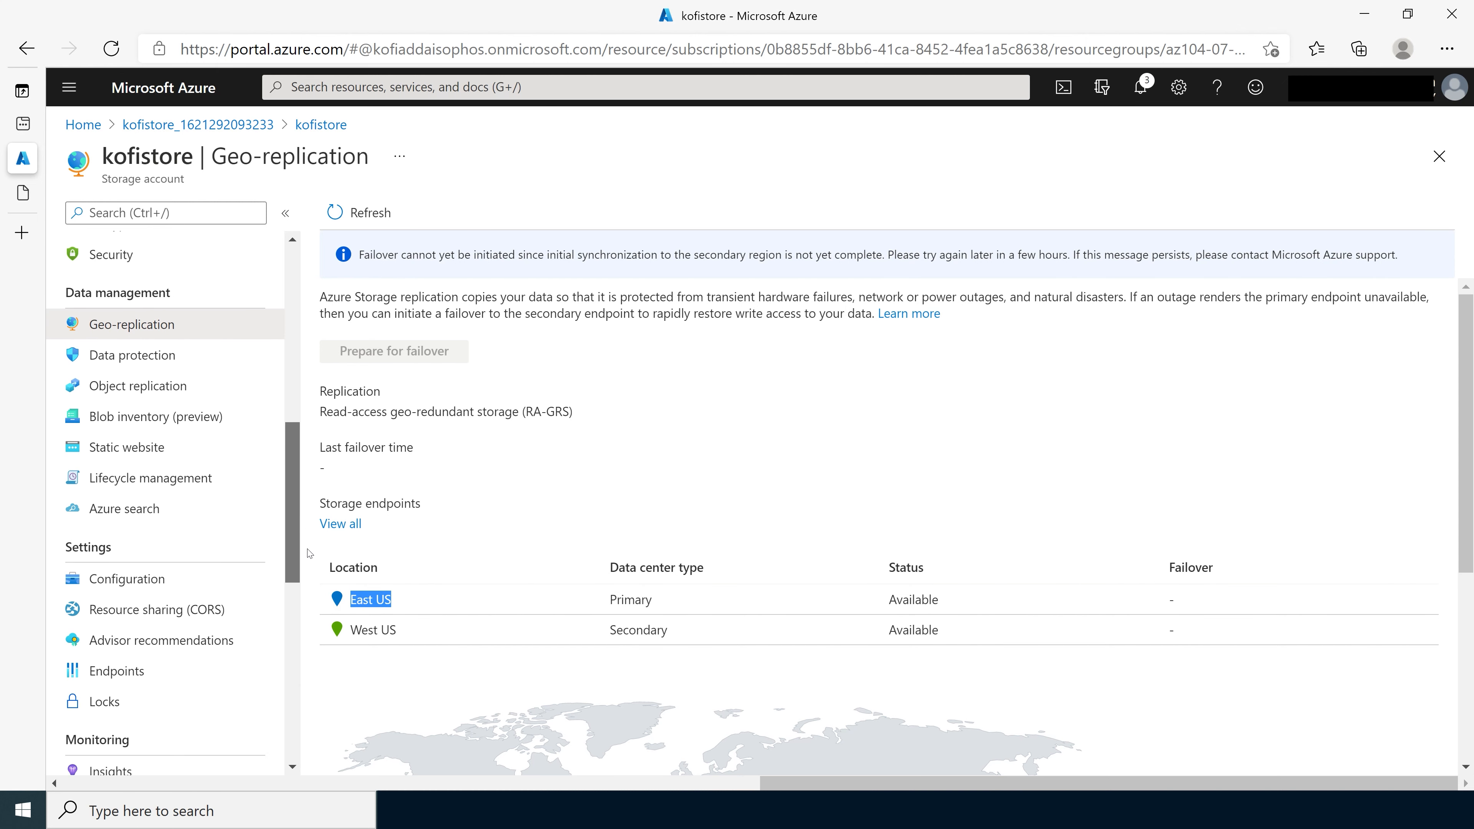
left_click(128, 587)
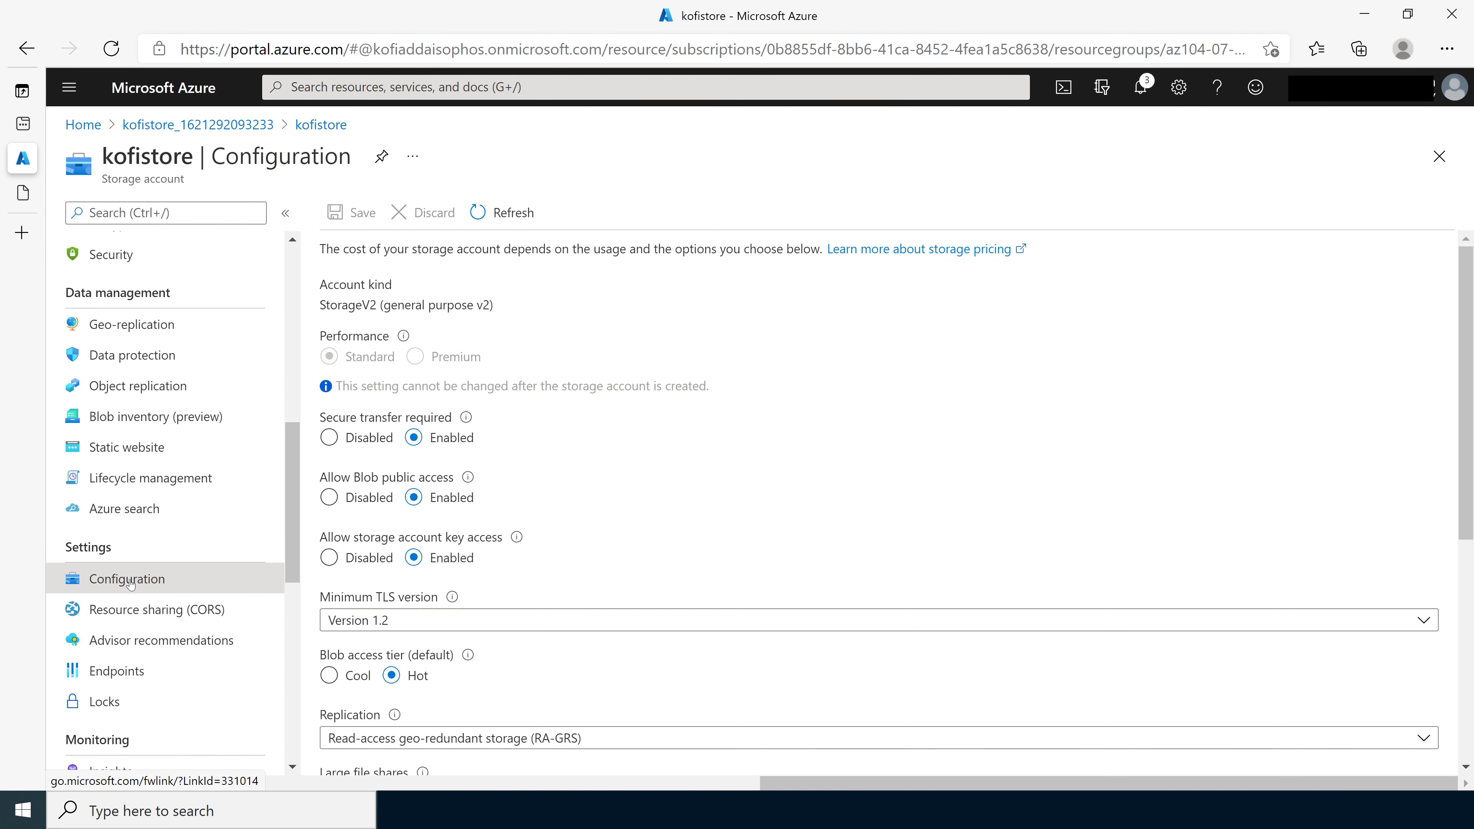
scroll(763, 417, "down", 2)
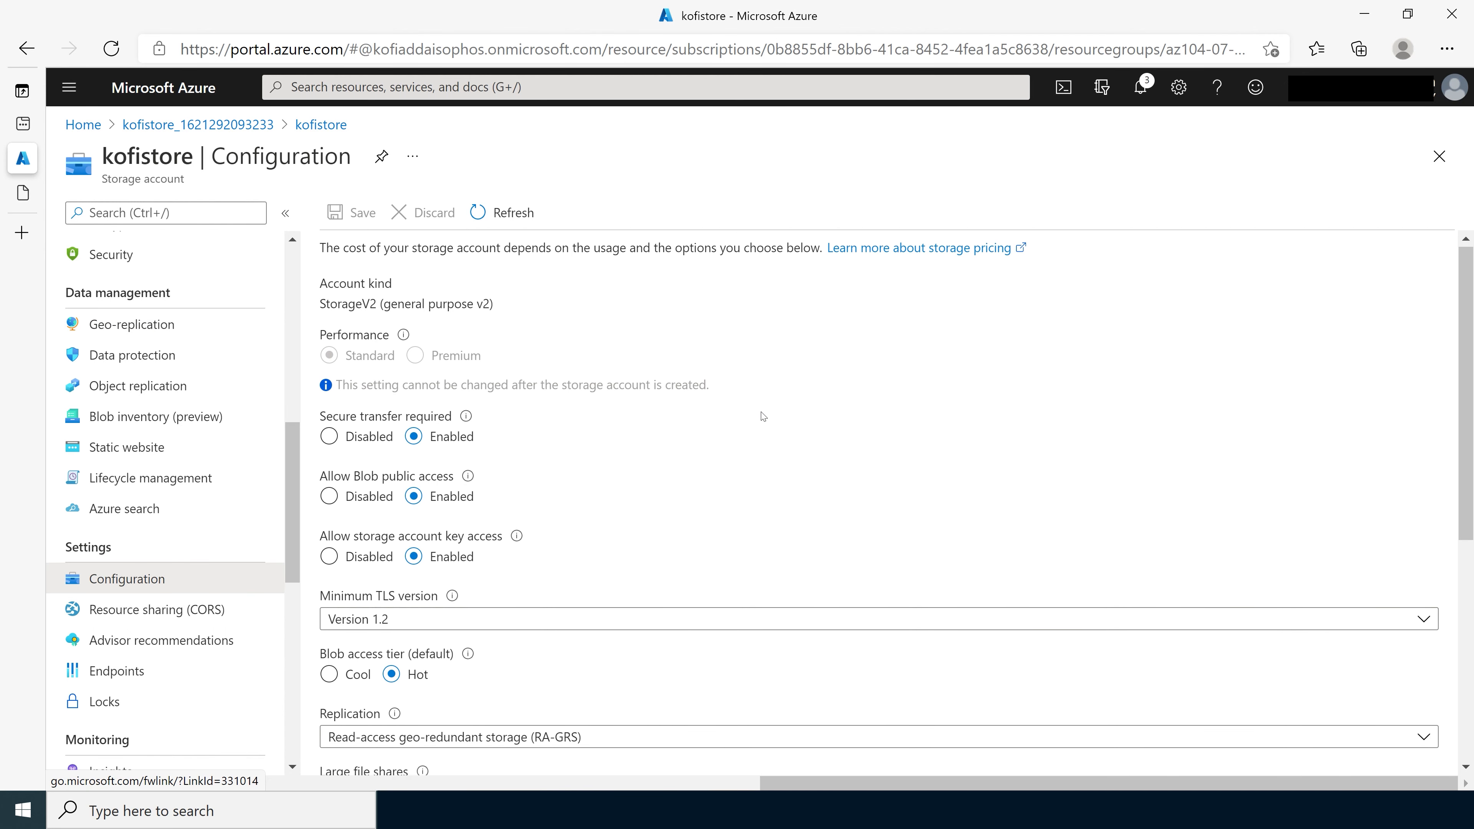
scroll(764, 416, "down", 3)
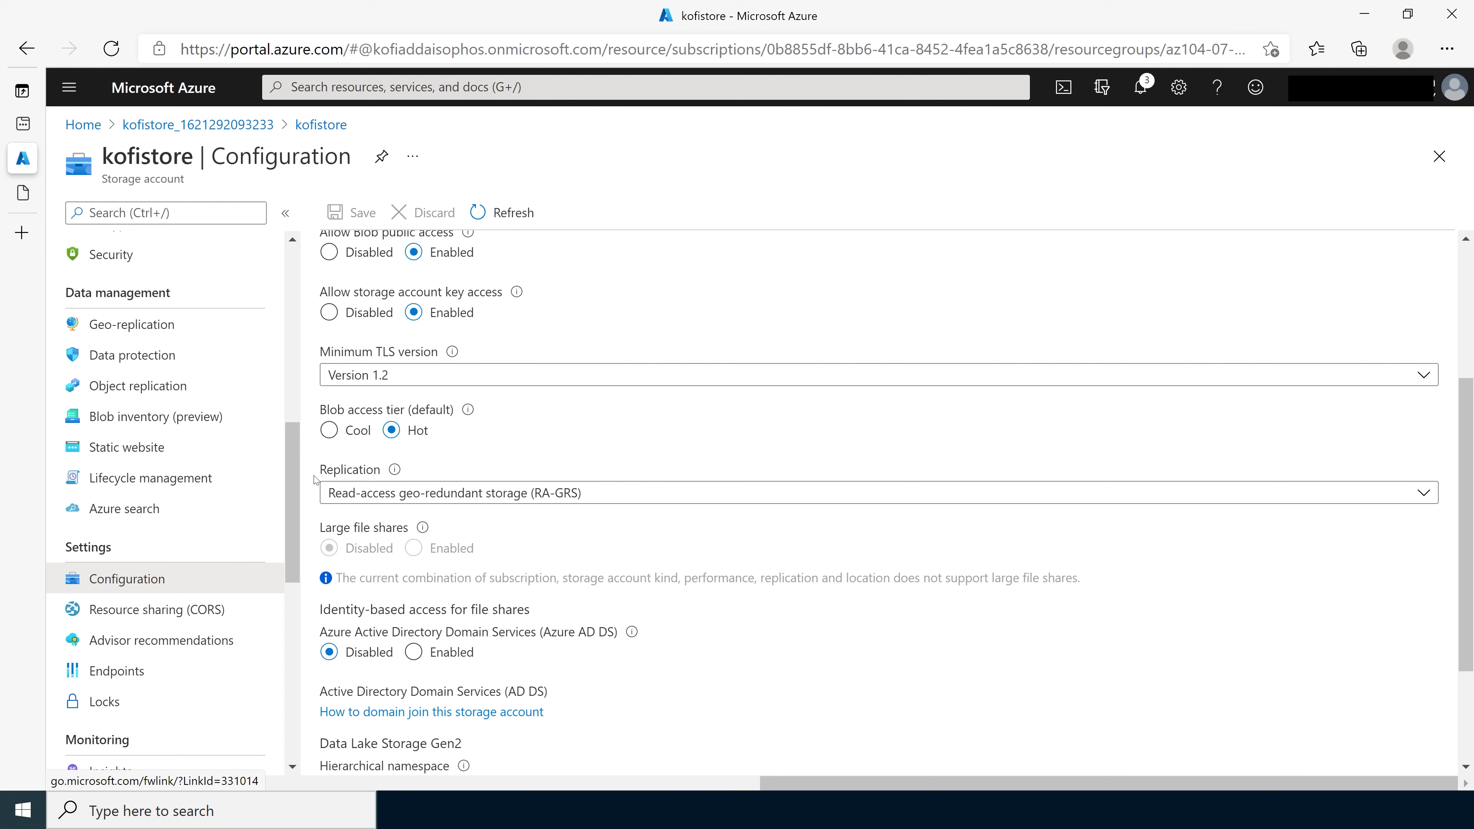
left_click(454, 499)
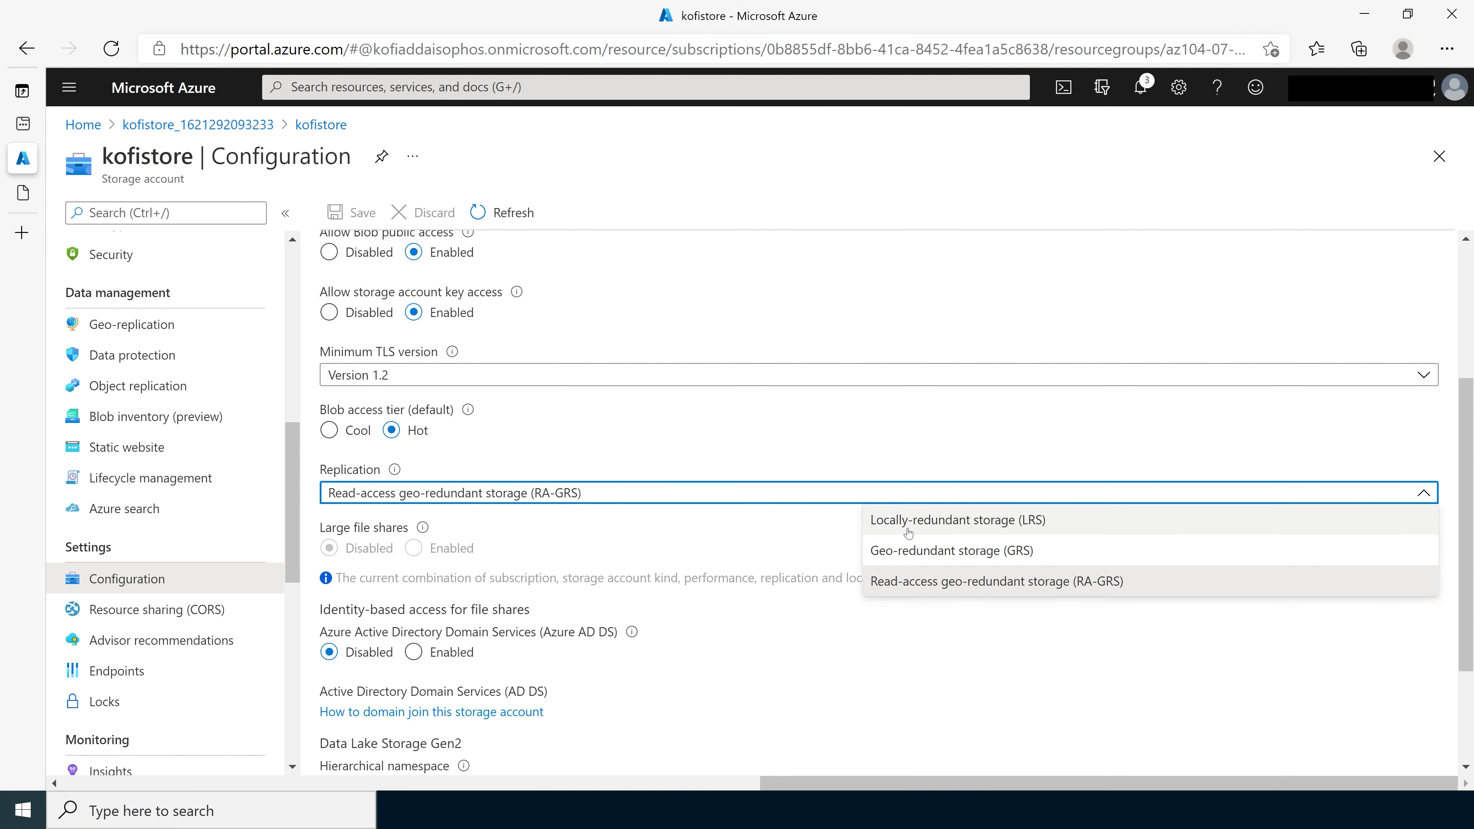
left_click(975, 527)
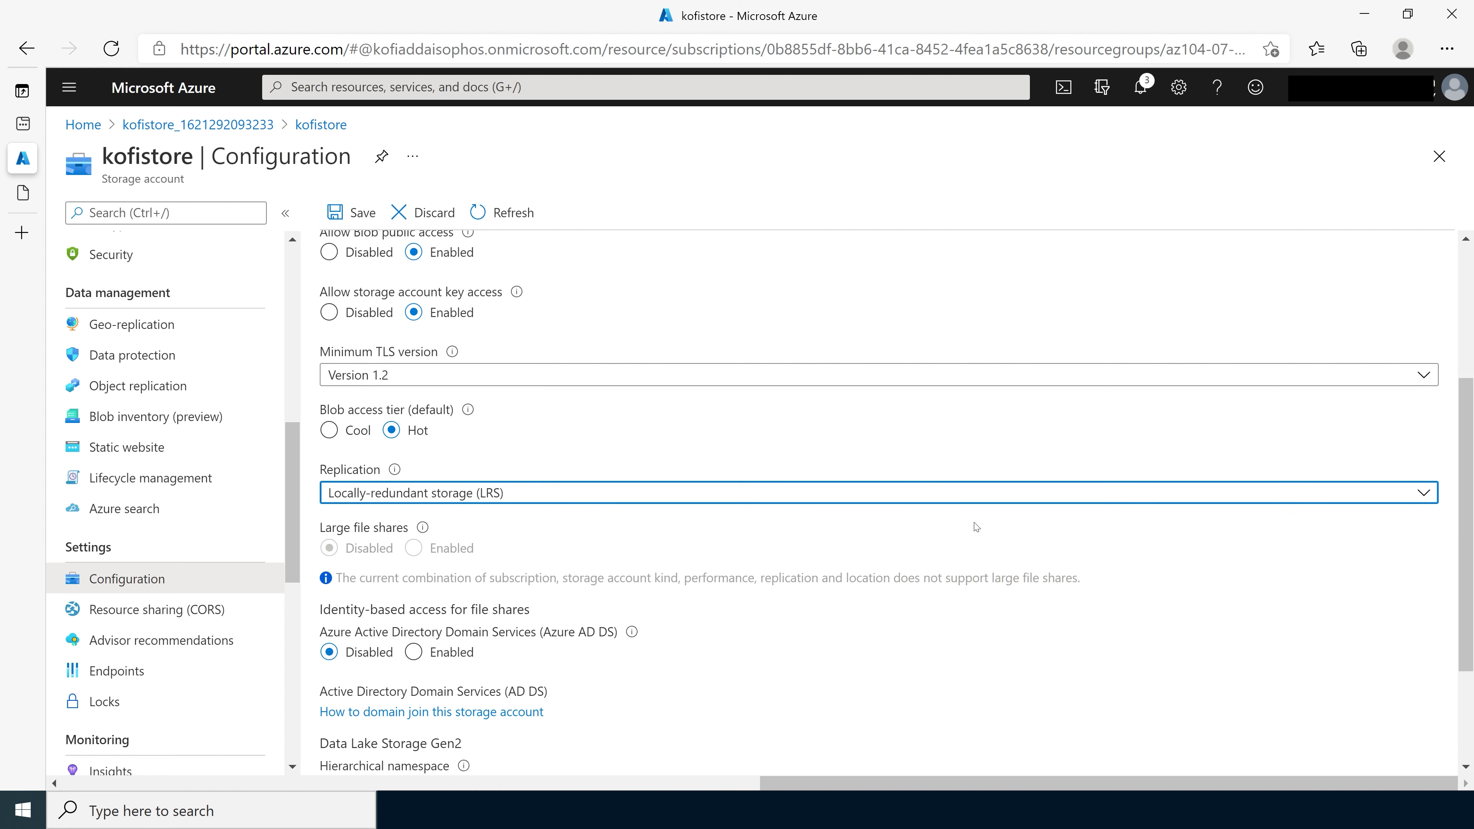
left_click(355, 219)
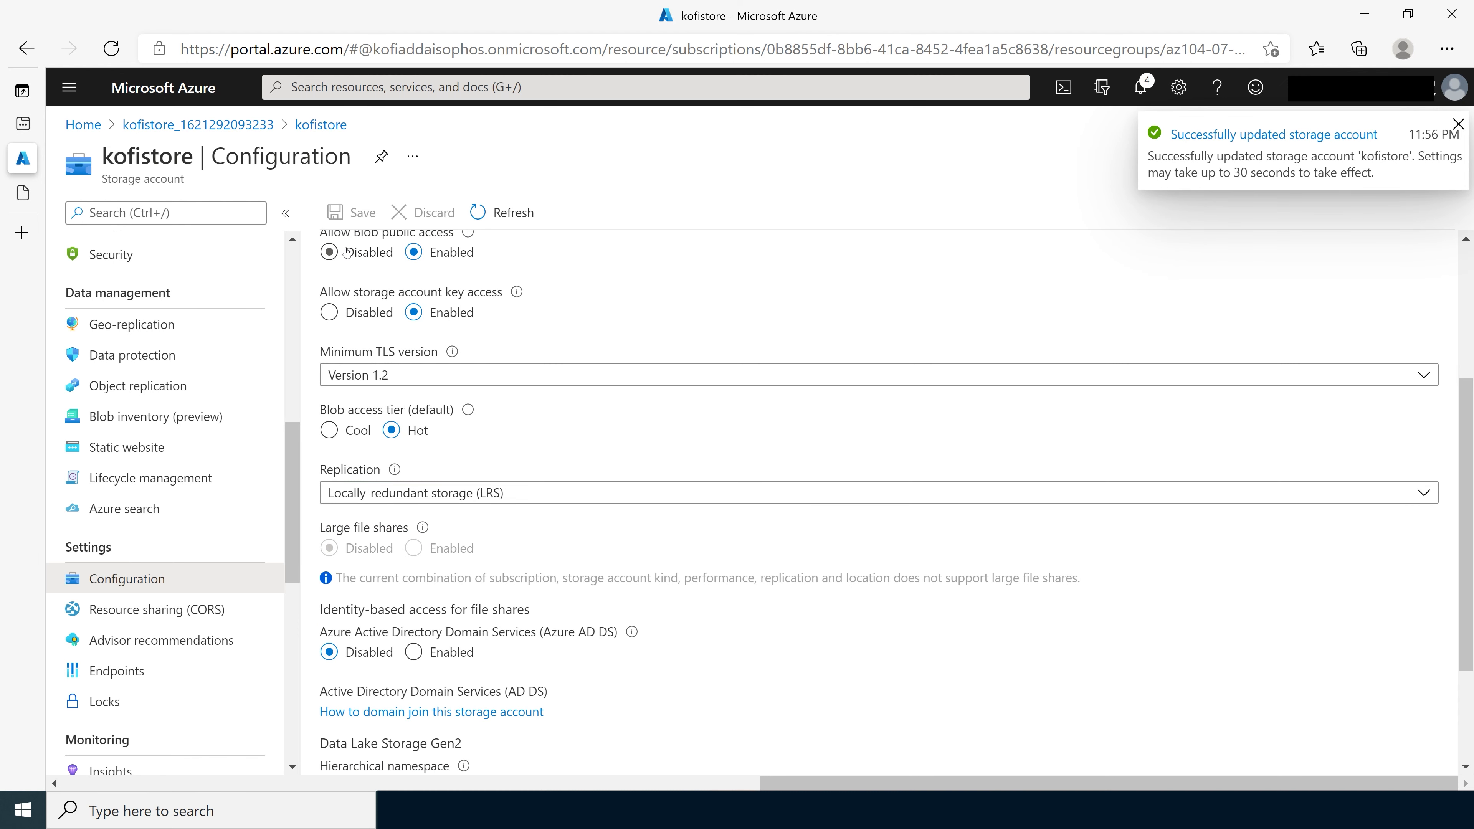
left_click(162, 330)
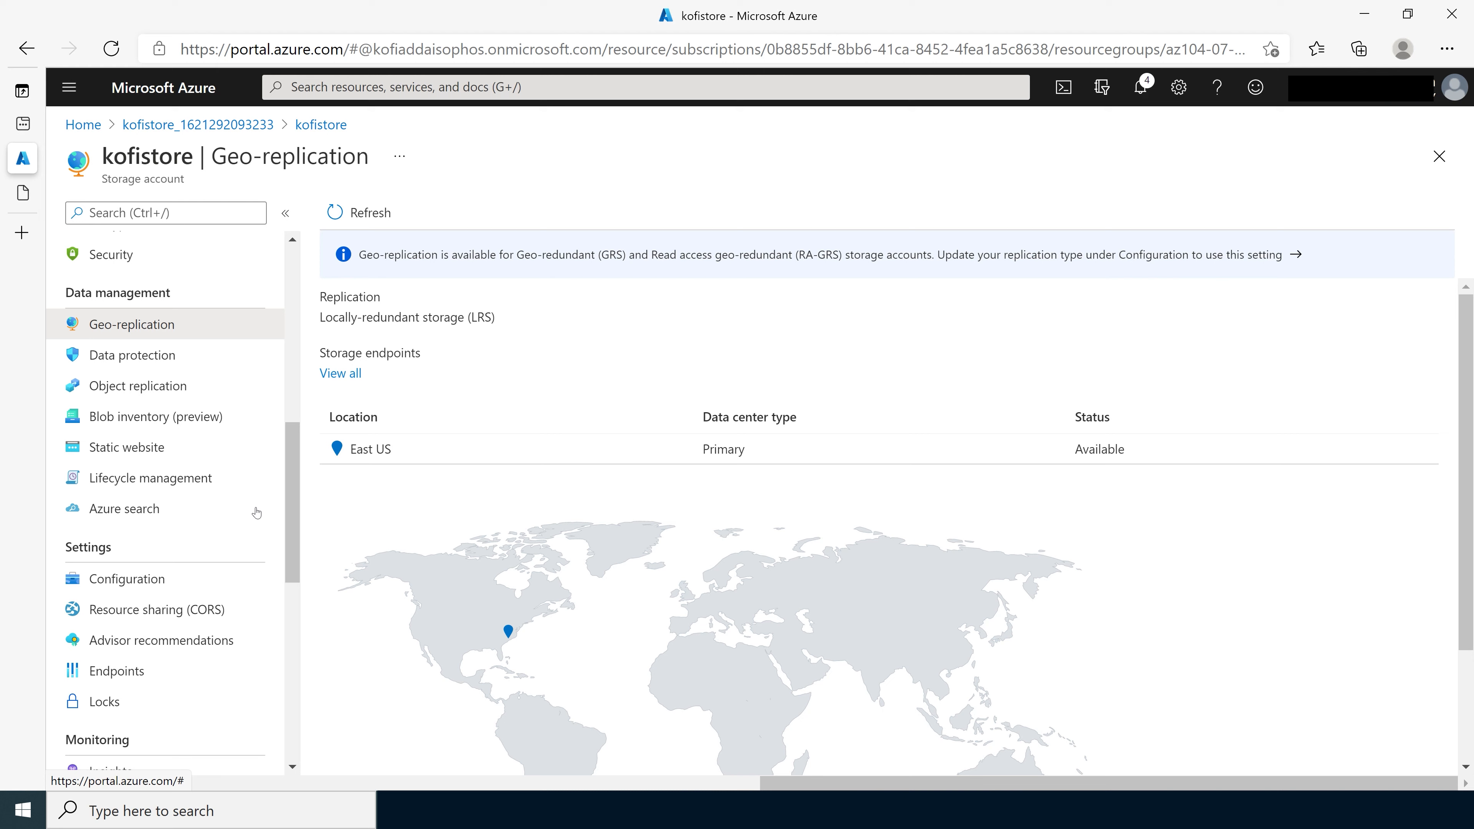
Set kofistore's default blob access tier to Cool in its configuration and save the change.
left_click(141, 588)
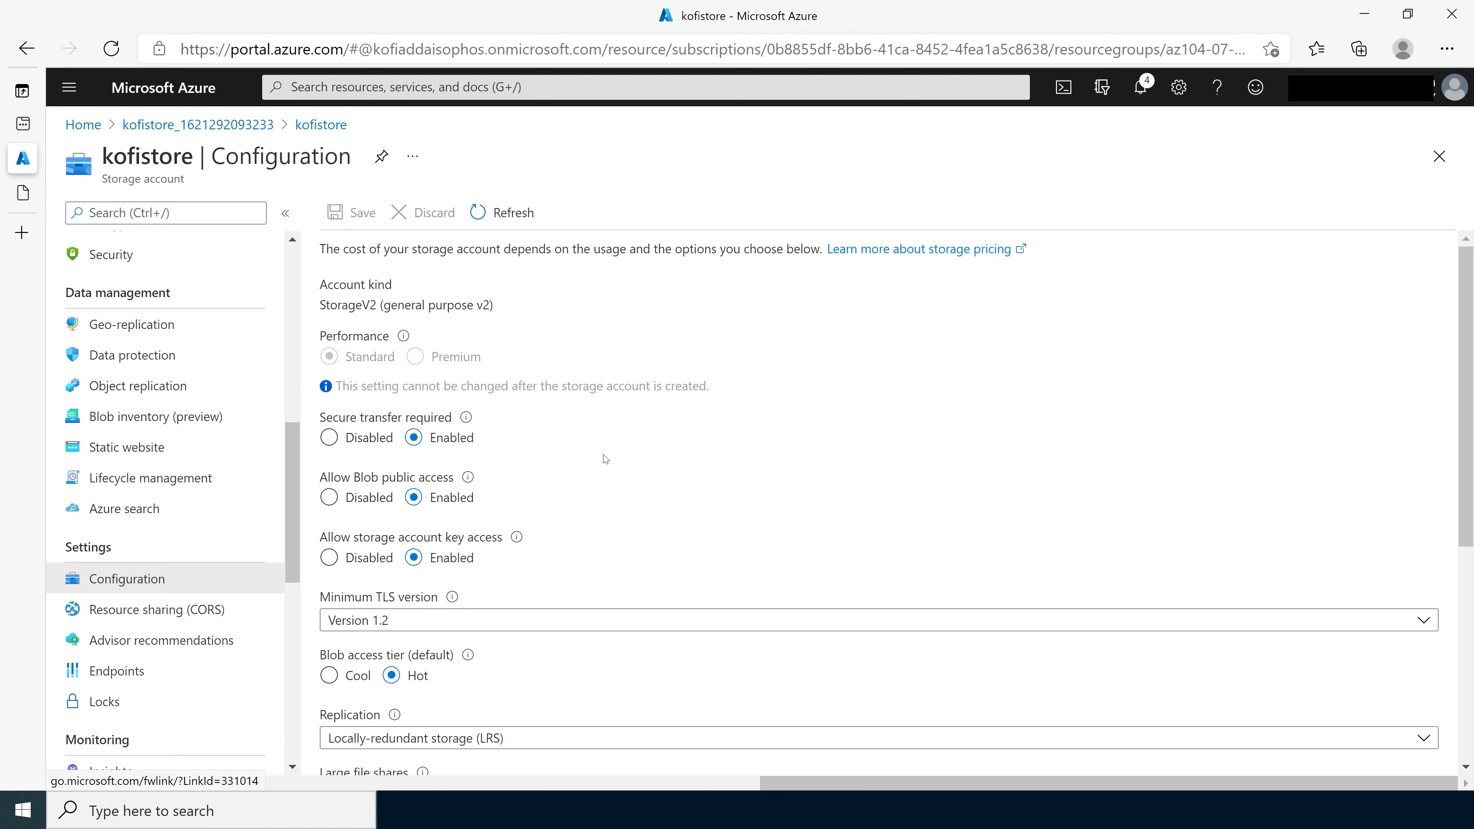
scroll(605, 459, "down", 1)
scroll(605, 459, "down", 1)
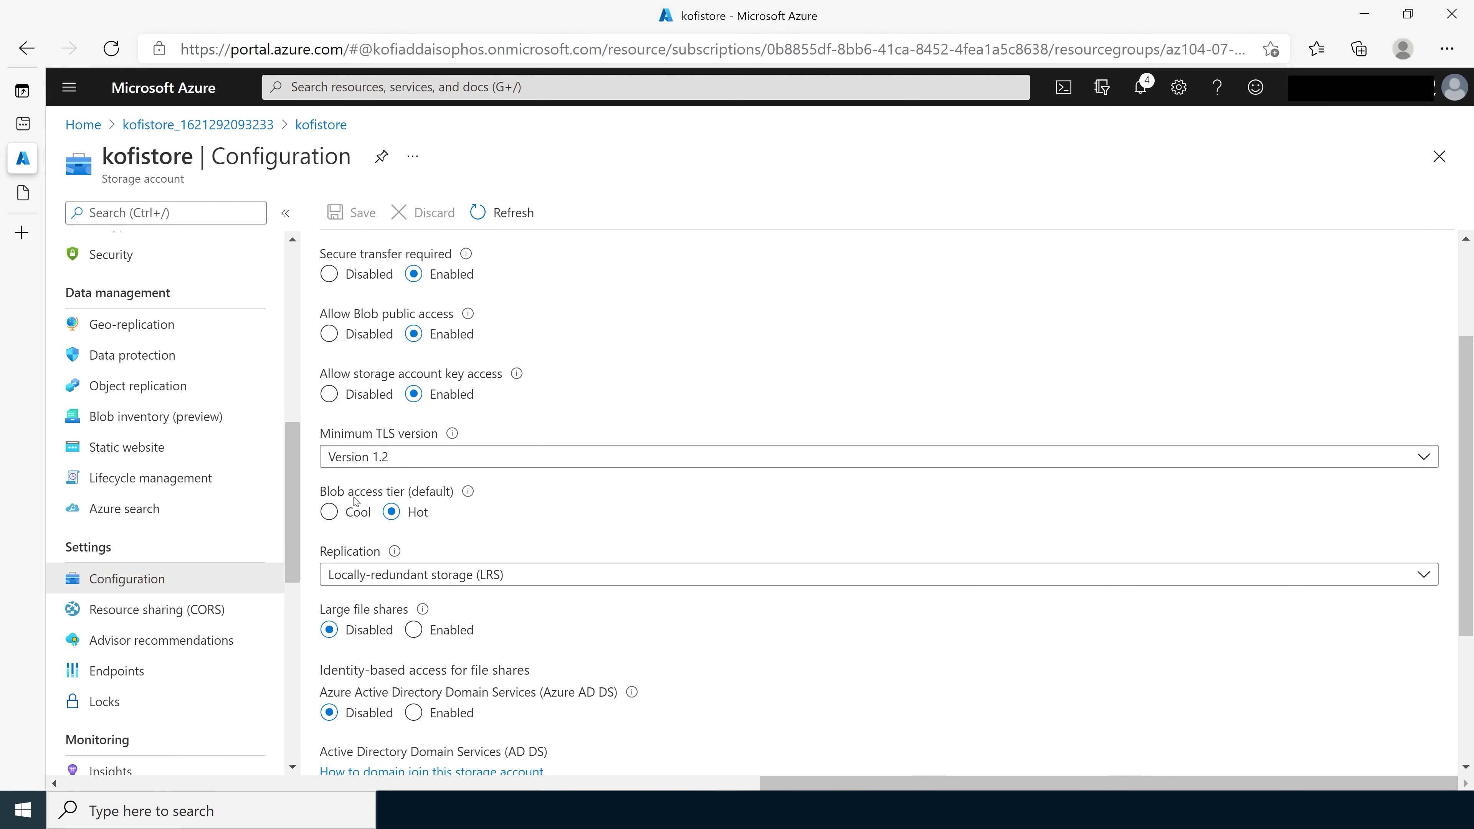
left_click(330, 512)
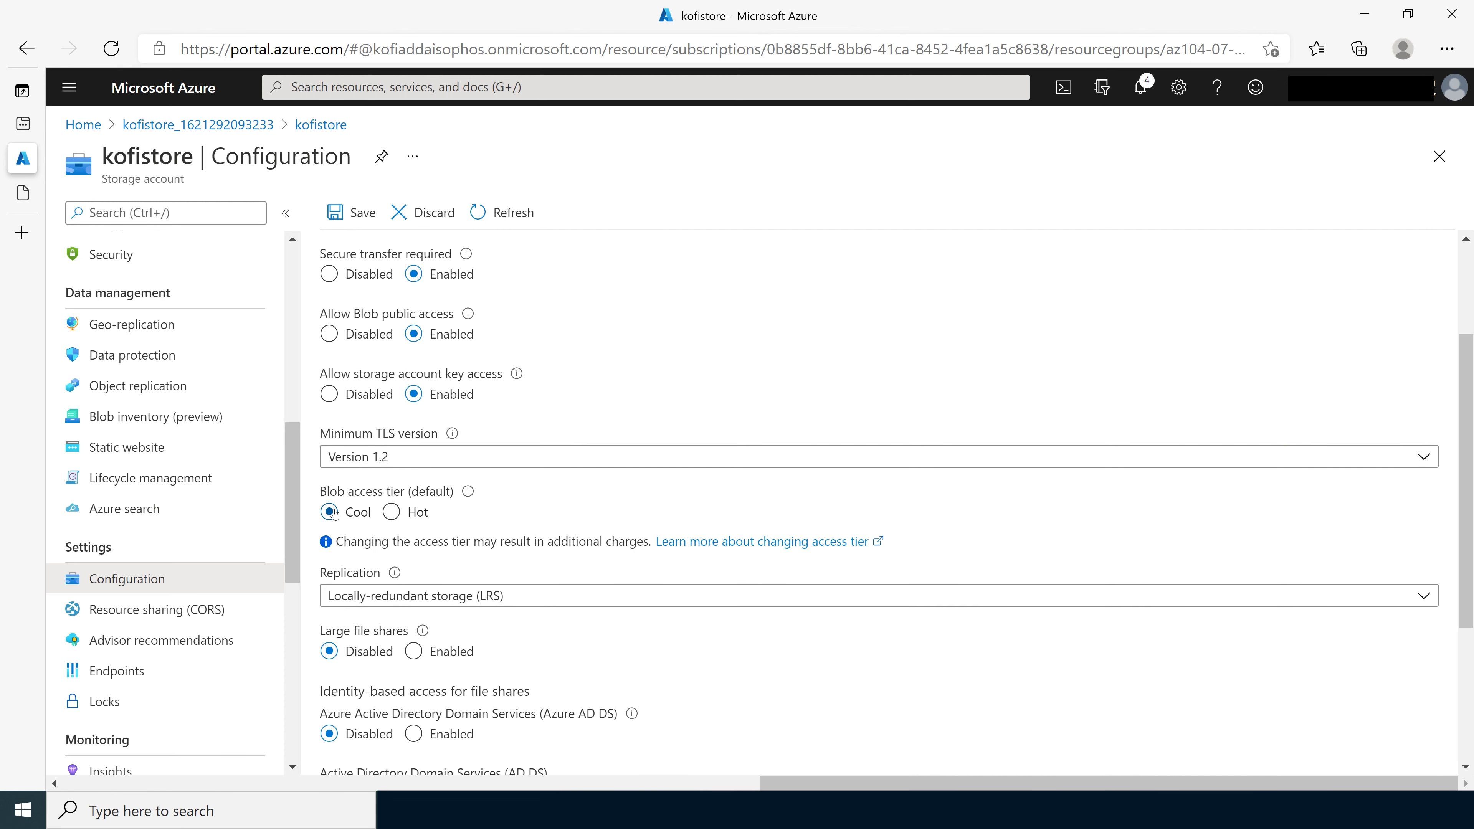
left_click(351, 218)
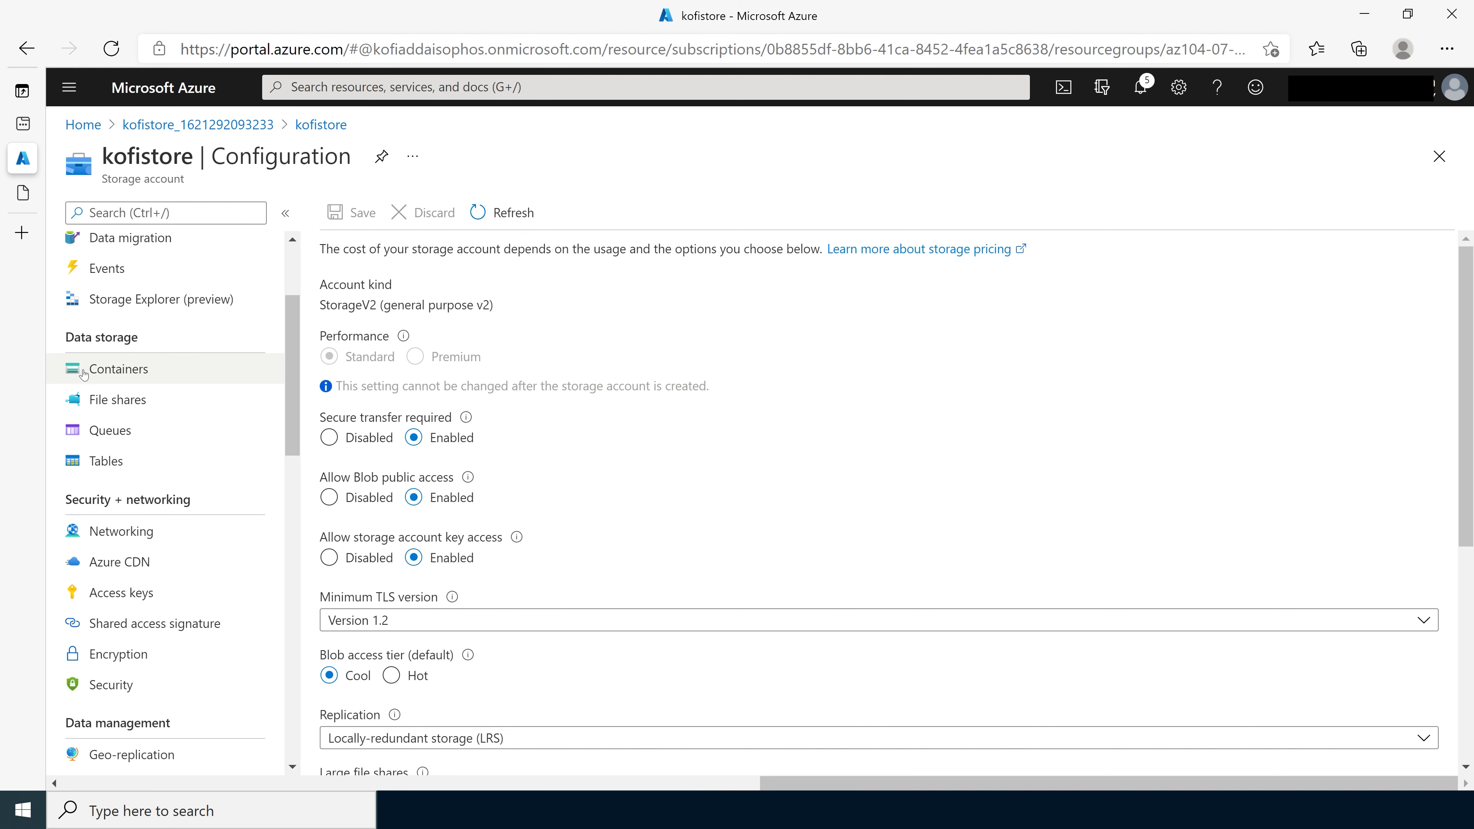
Create a blob container named az104-07-container in kofistore, keeping the private access level.
left_click(127, 371)
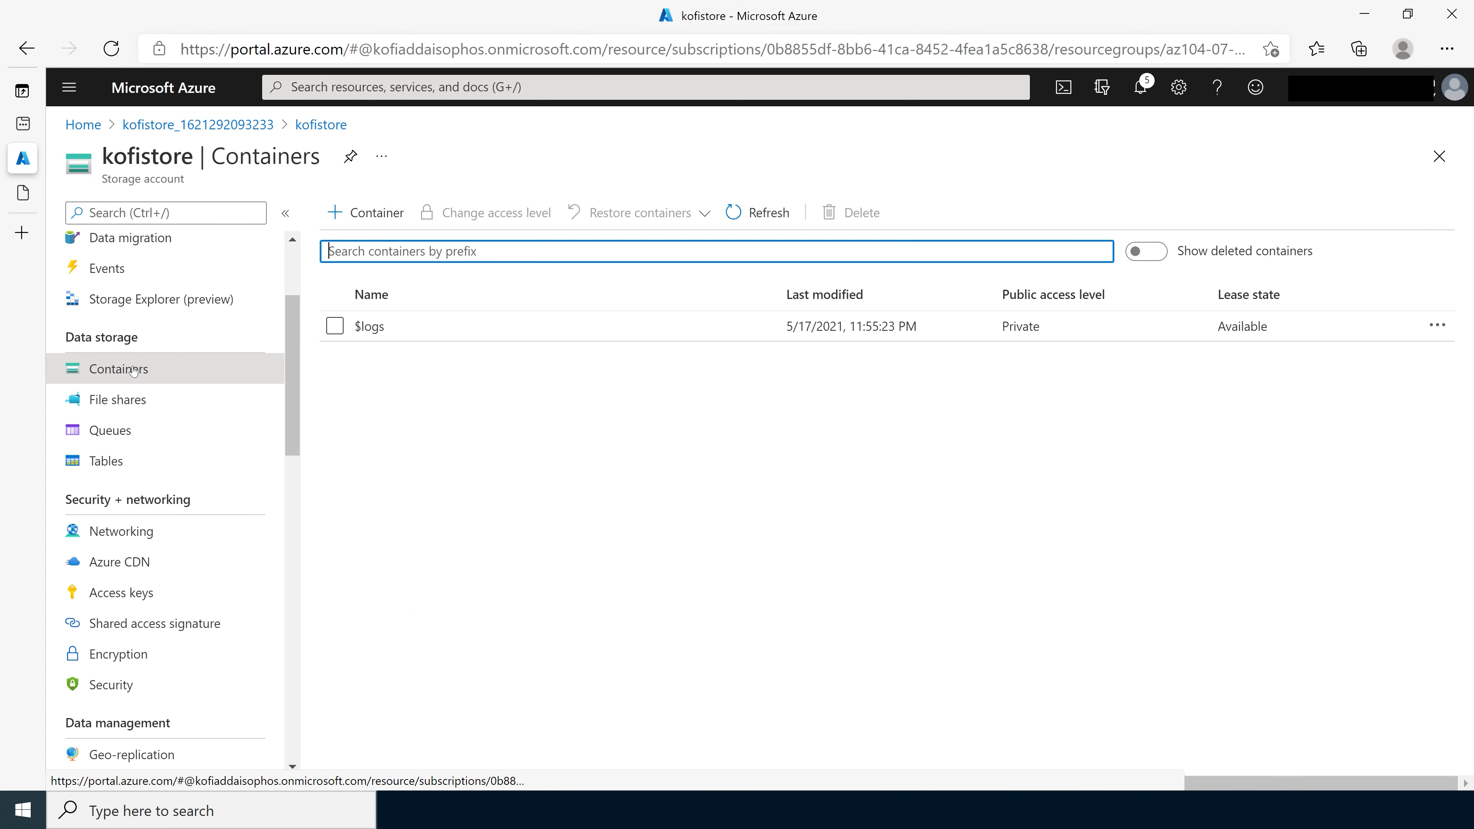
left_click(382, 215)
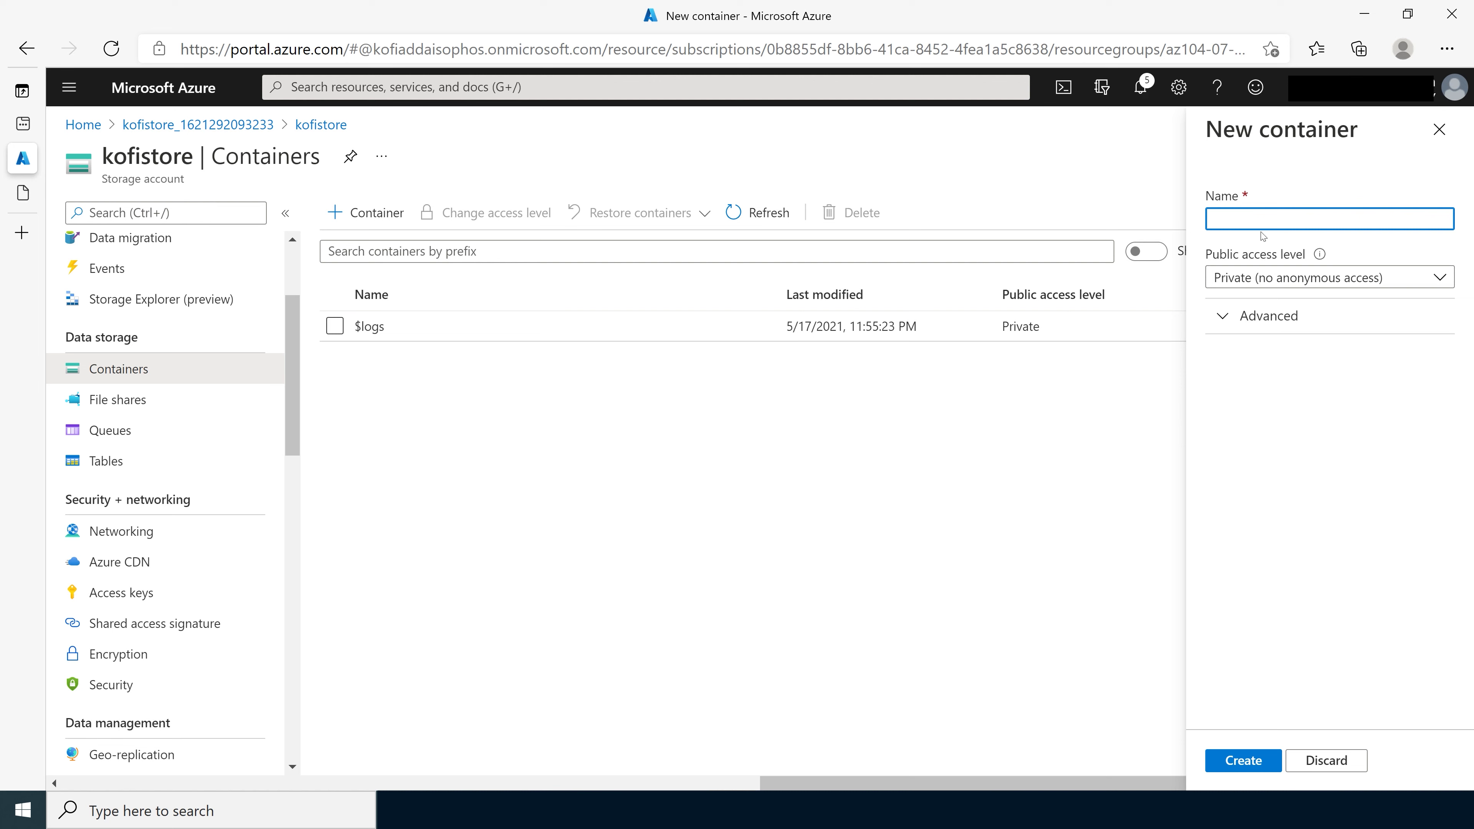
type("az104-")
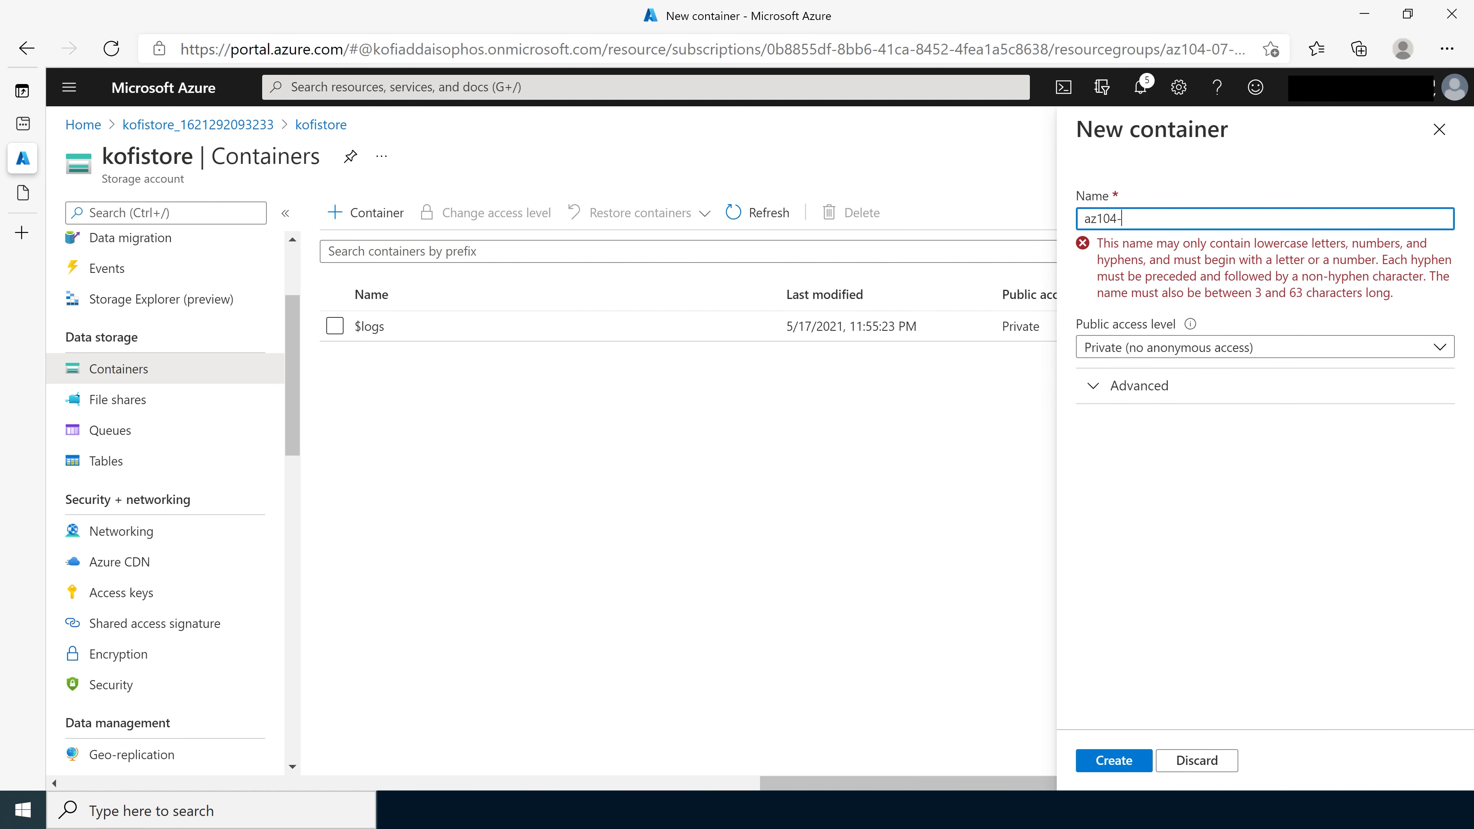
type("07-container")
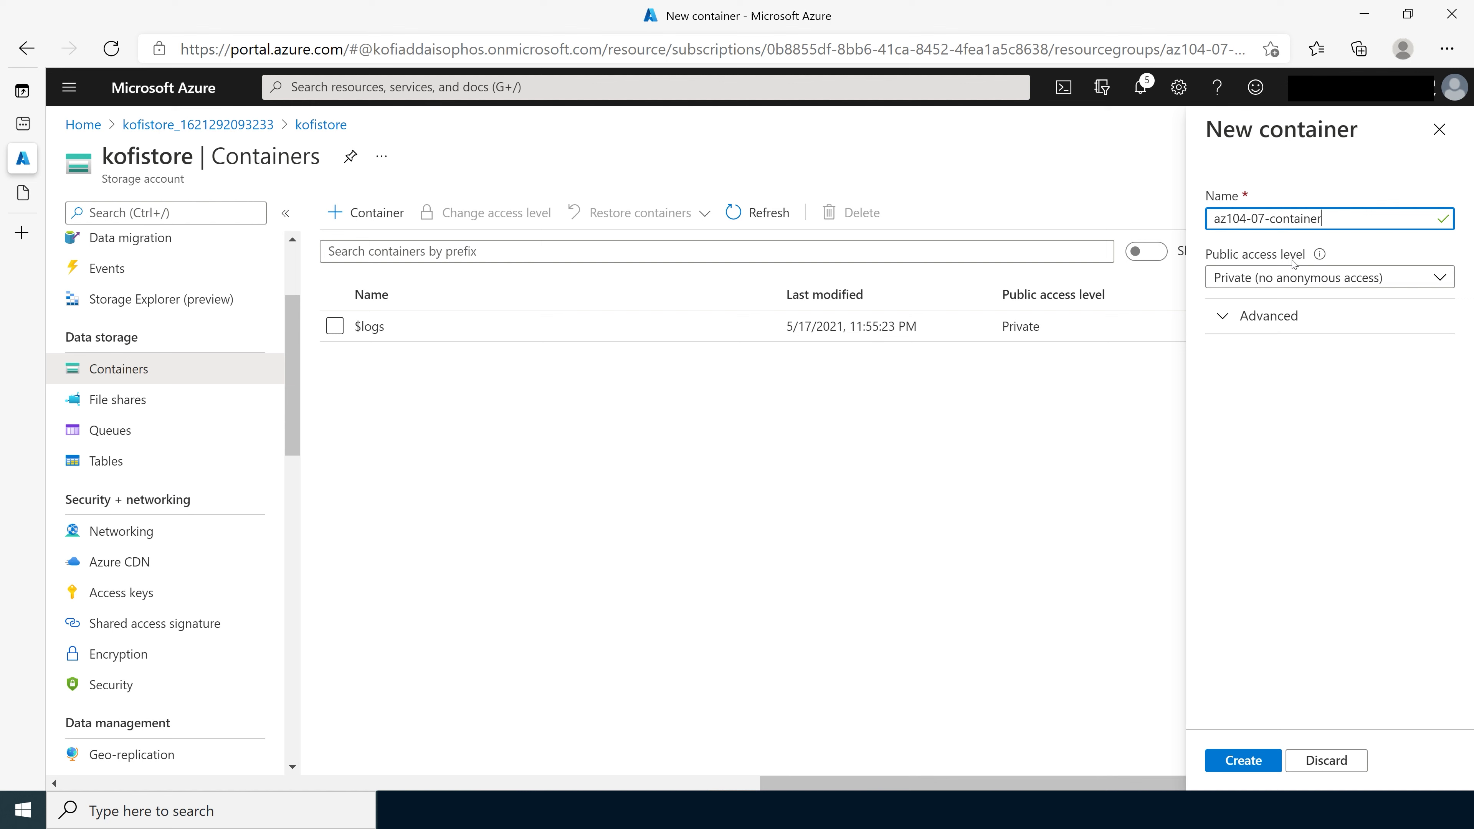
left_click(1240, 766)
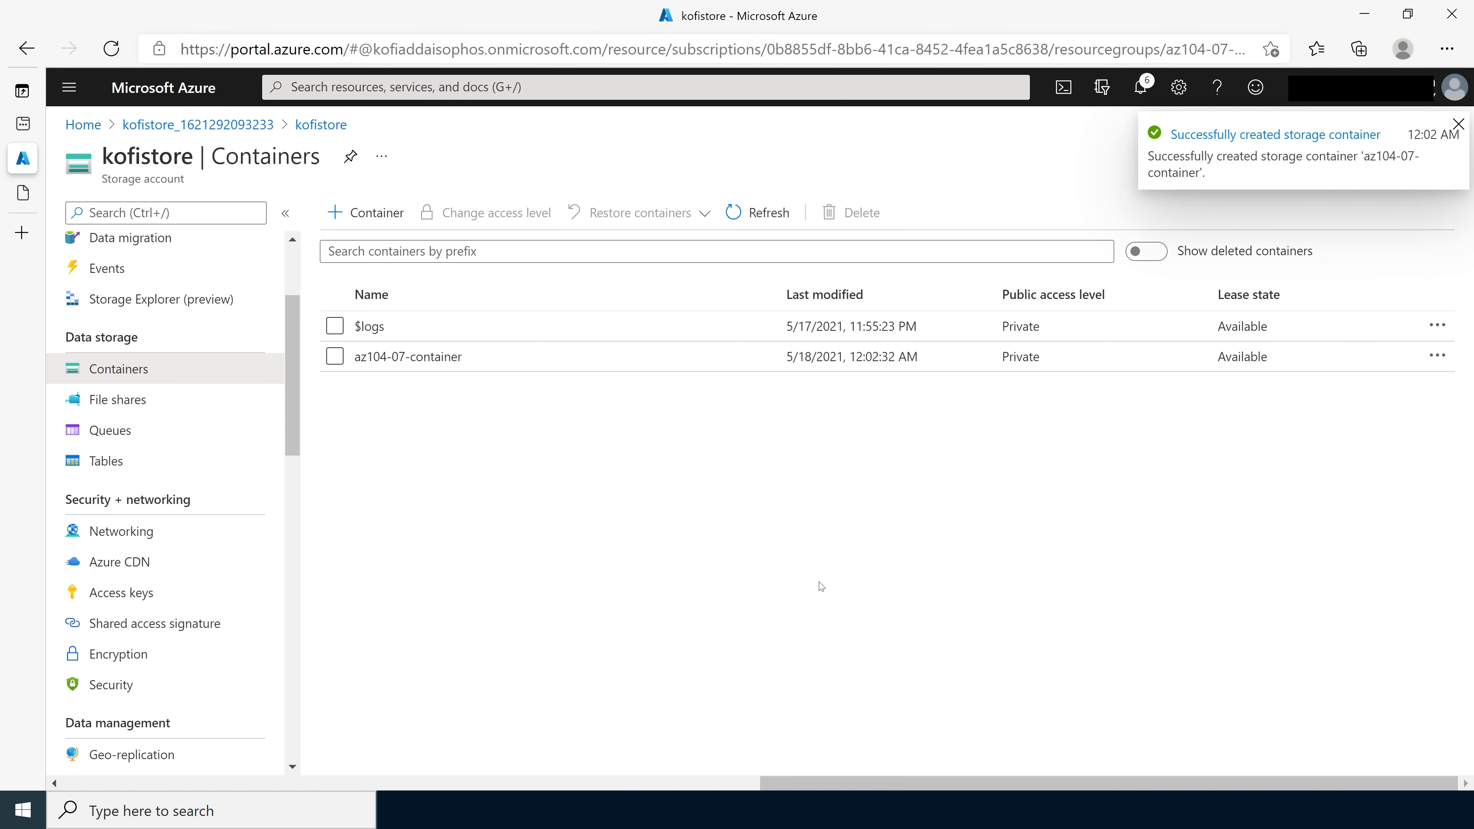
Start a blob upload in az104-07-container and select the LICENSE file from the Allfiles\Labs\07 folder.
left_click(405, 357)
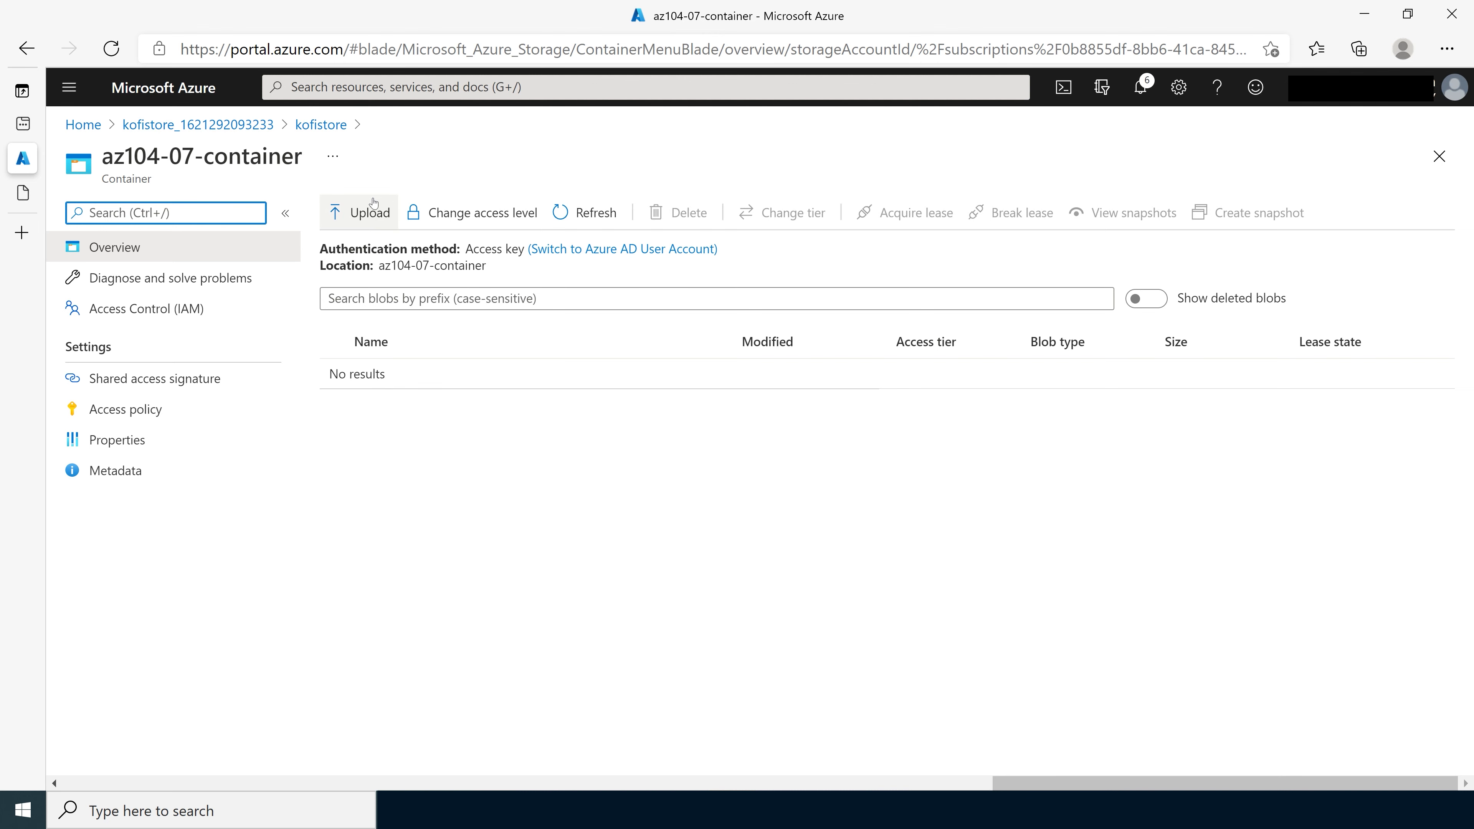
left_click(360, 219)
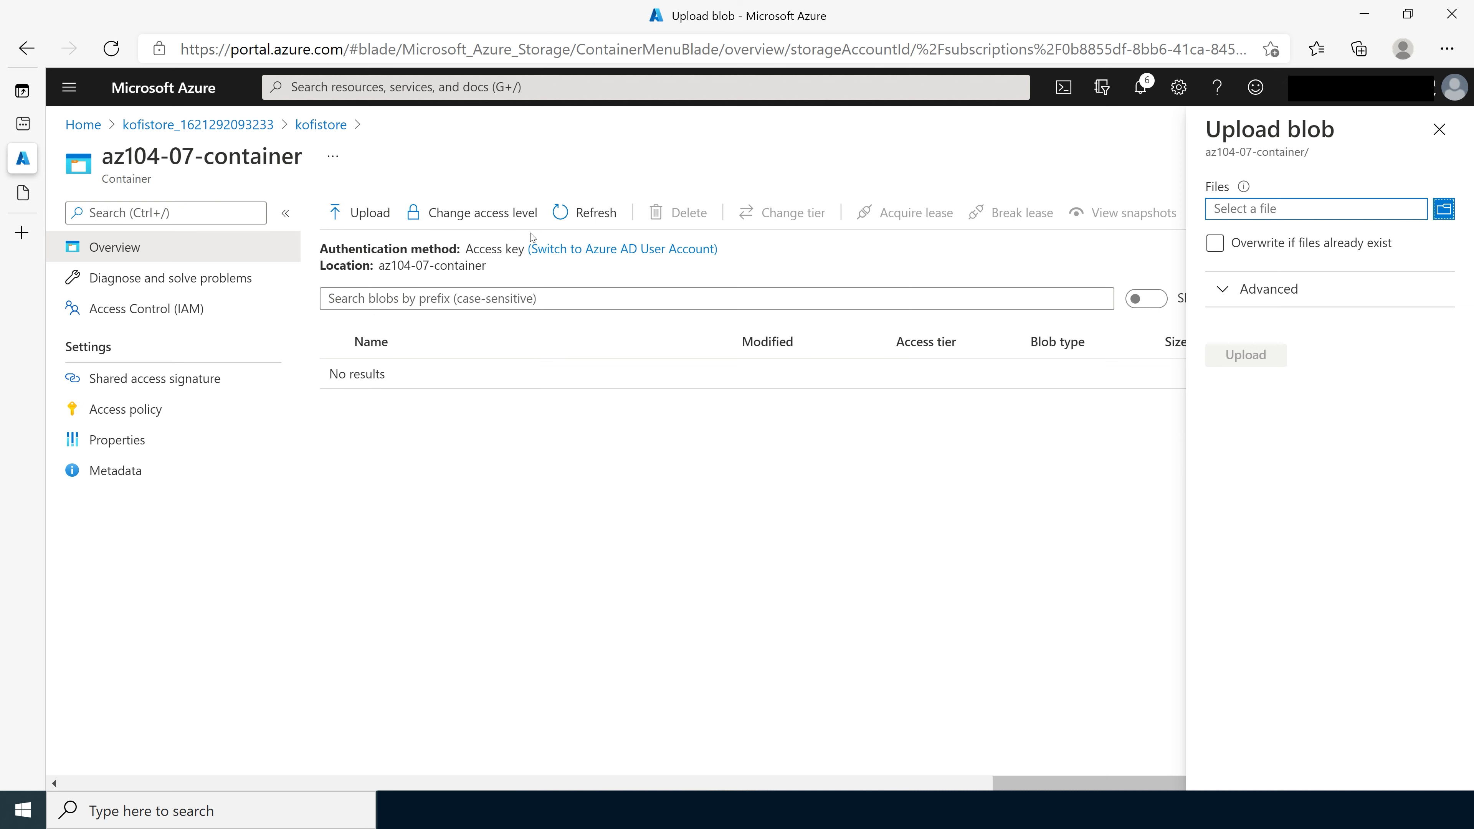
left_click(1442, 213)
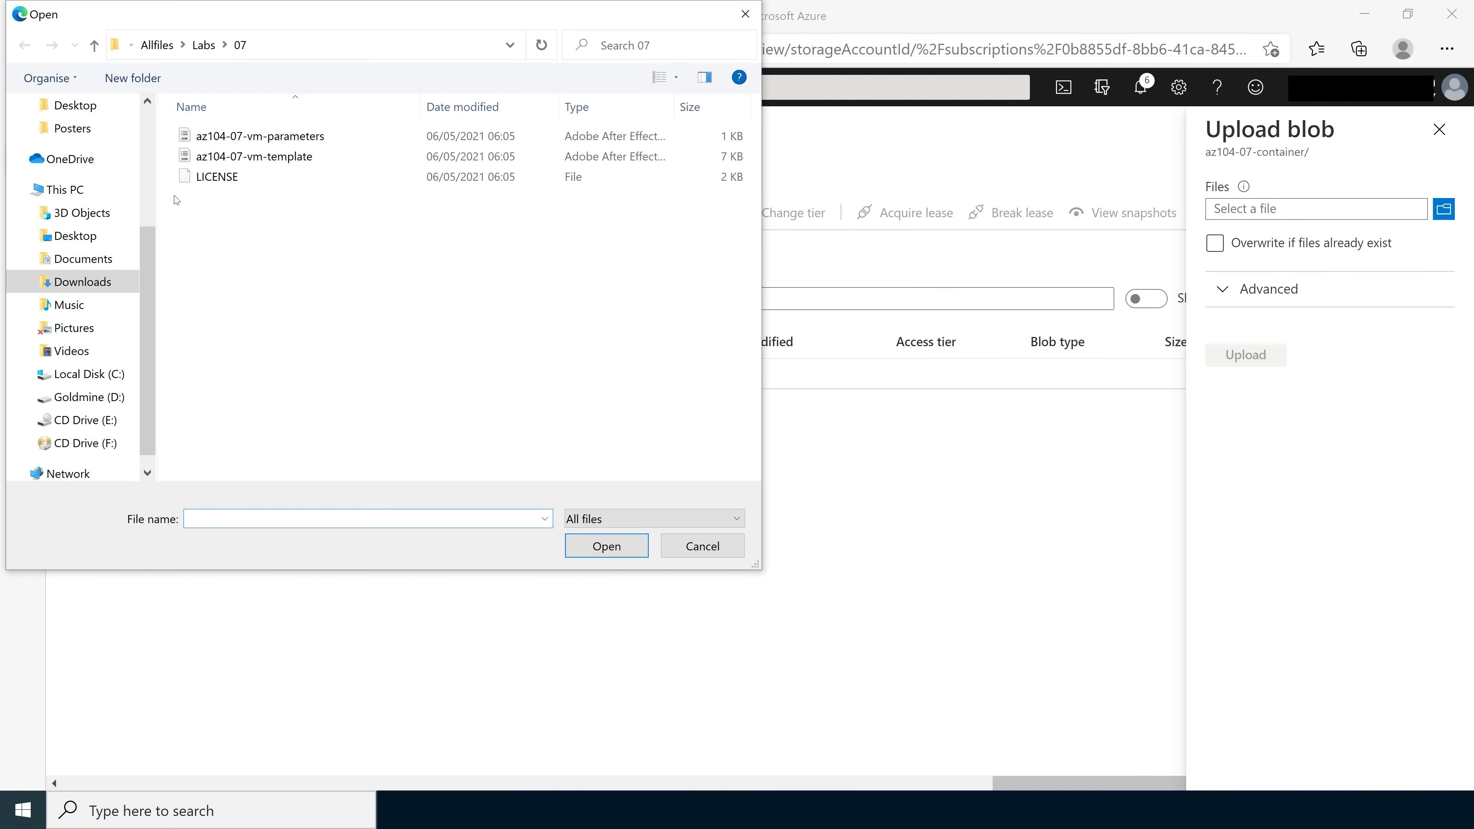
left_click(219, 178)
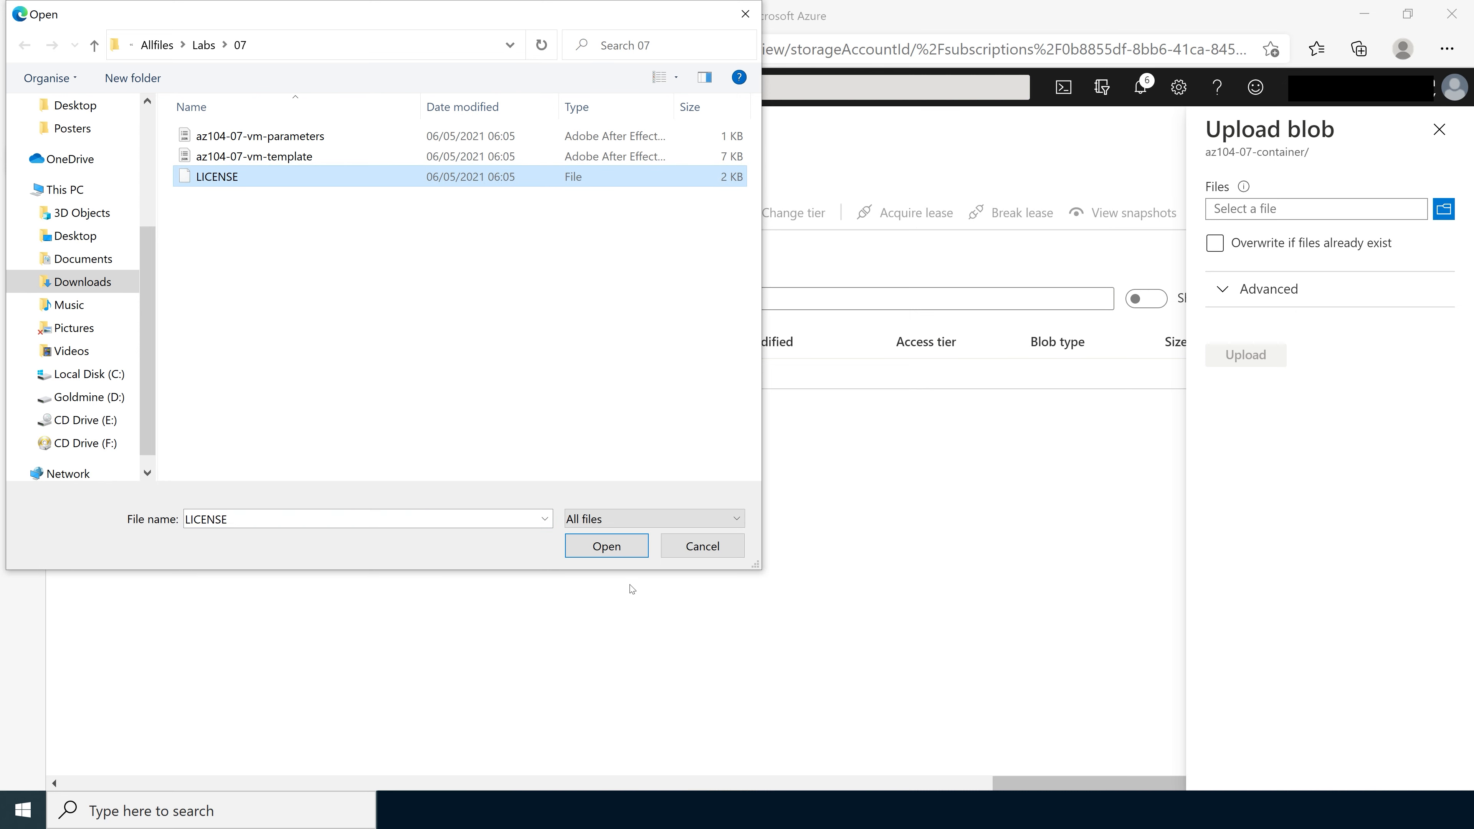
left_click(617, 548)
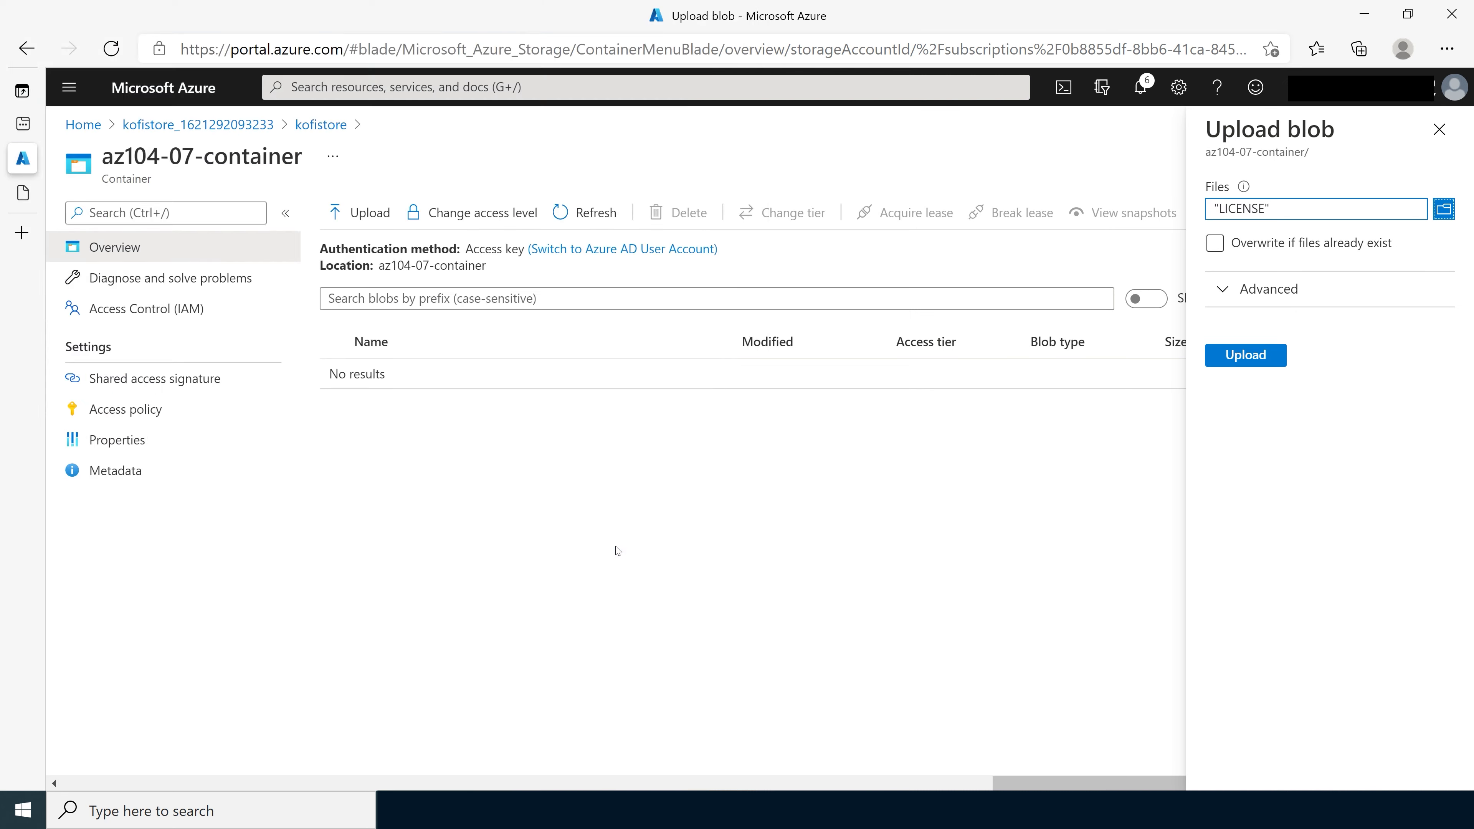
Upload the LICENSE file with the Hot access tier into a folder named licenses, and close the upload pane.
left_click(1241, 285)
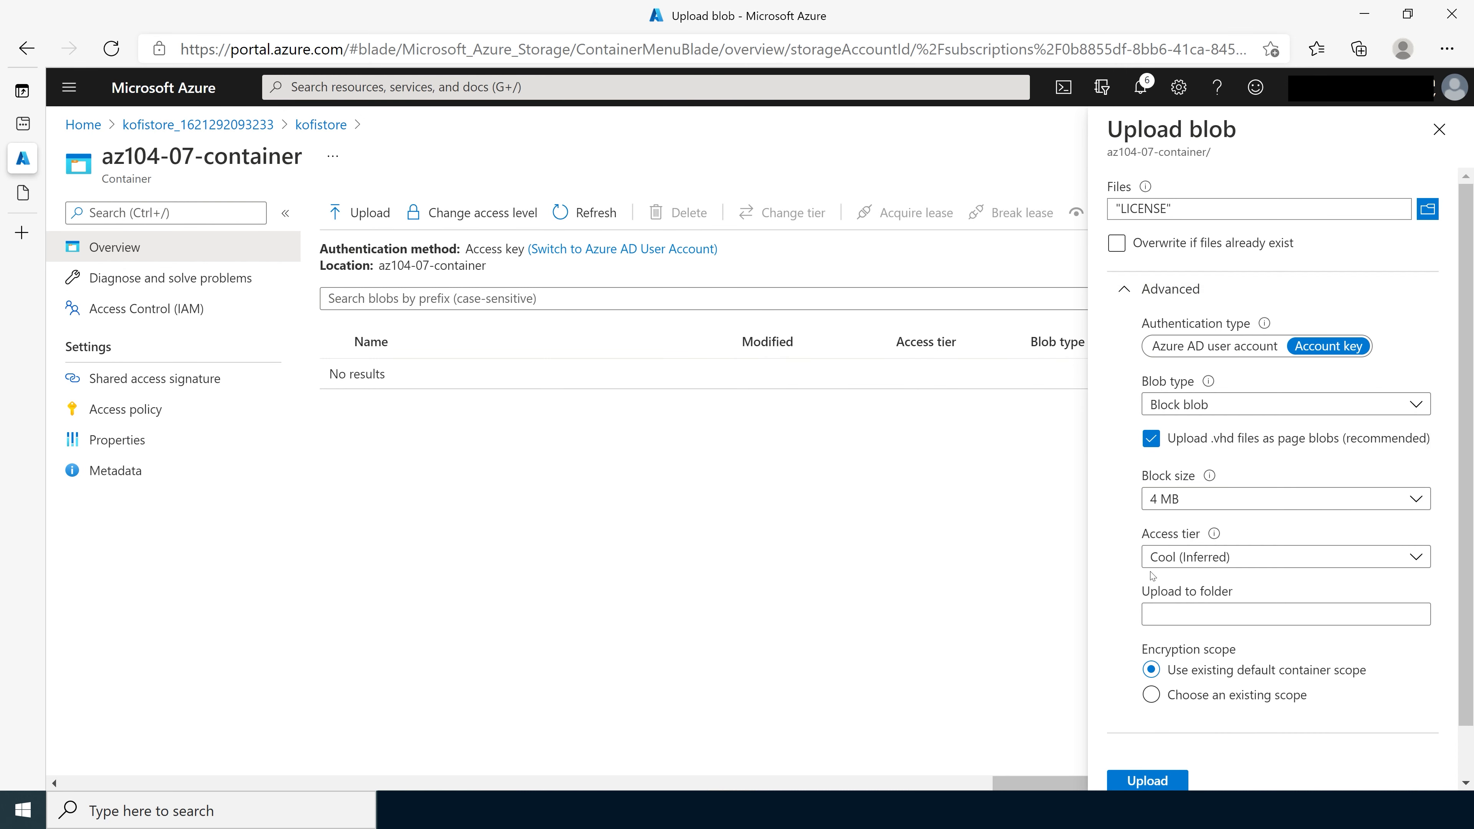
left_click(1228, 560)
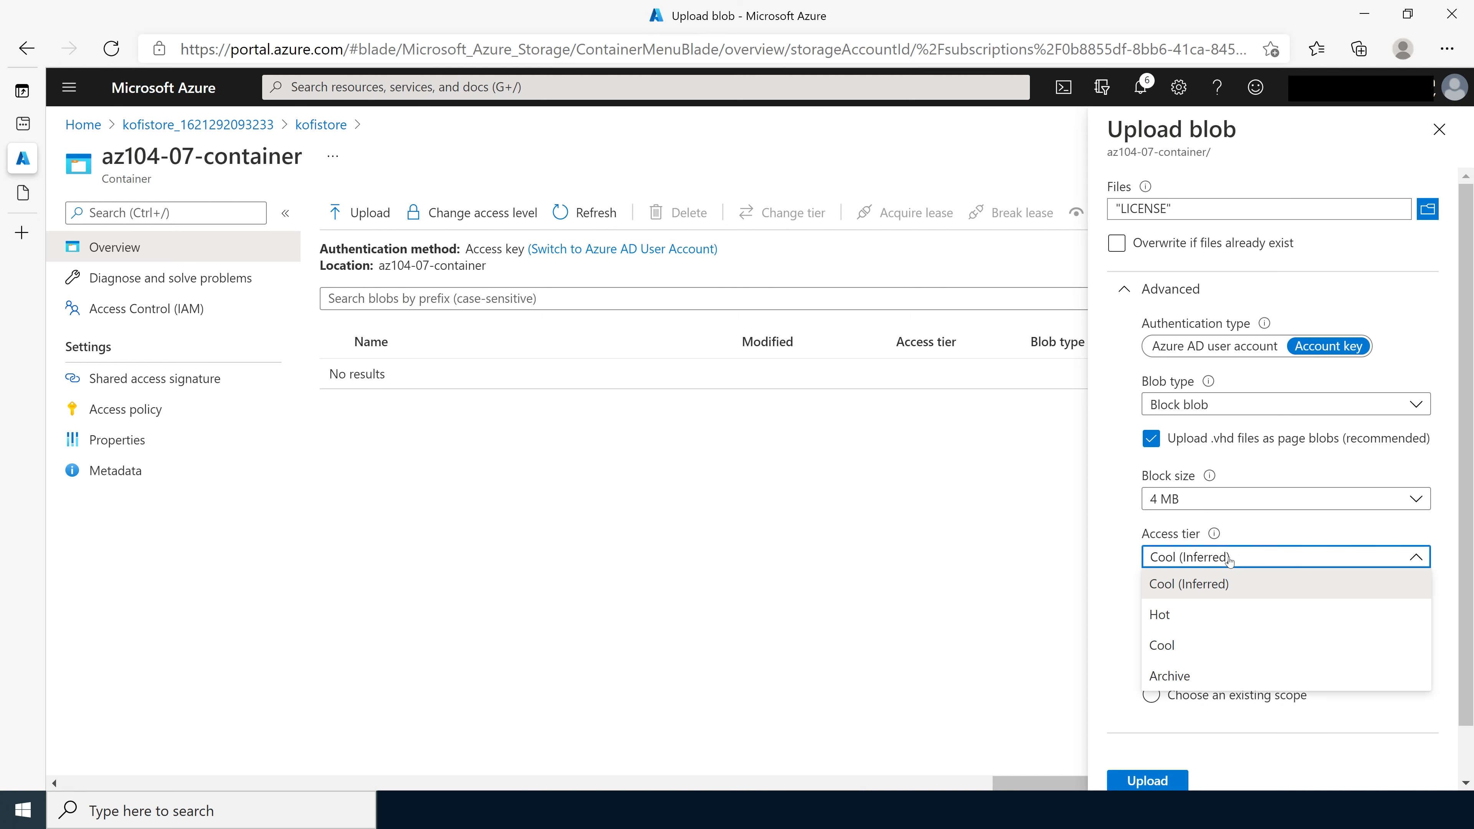
left_click(1168, 618)
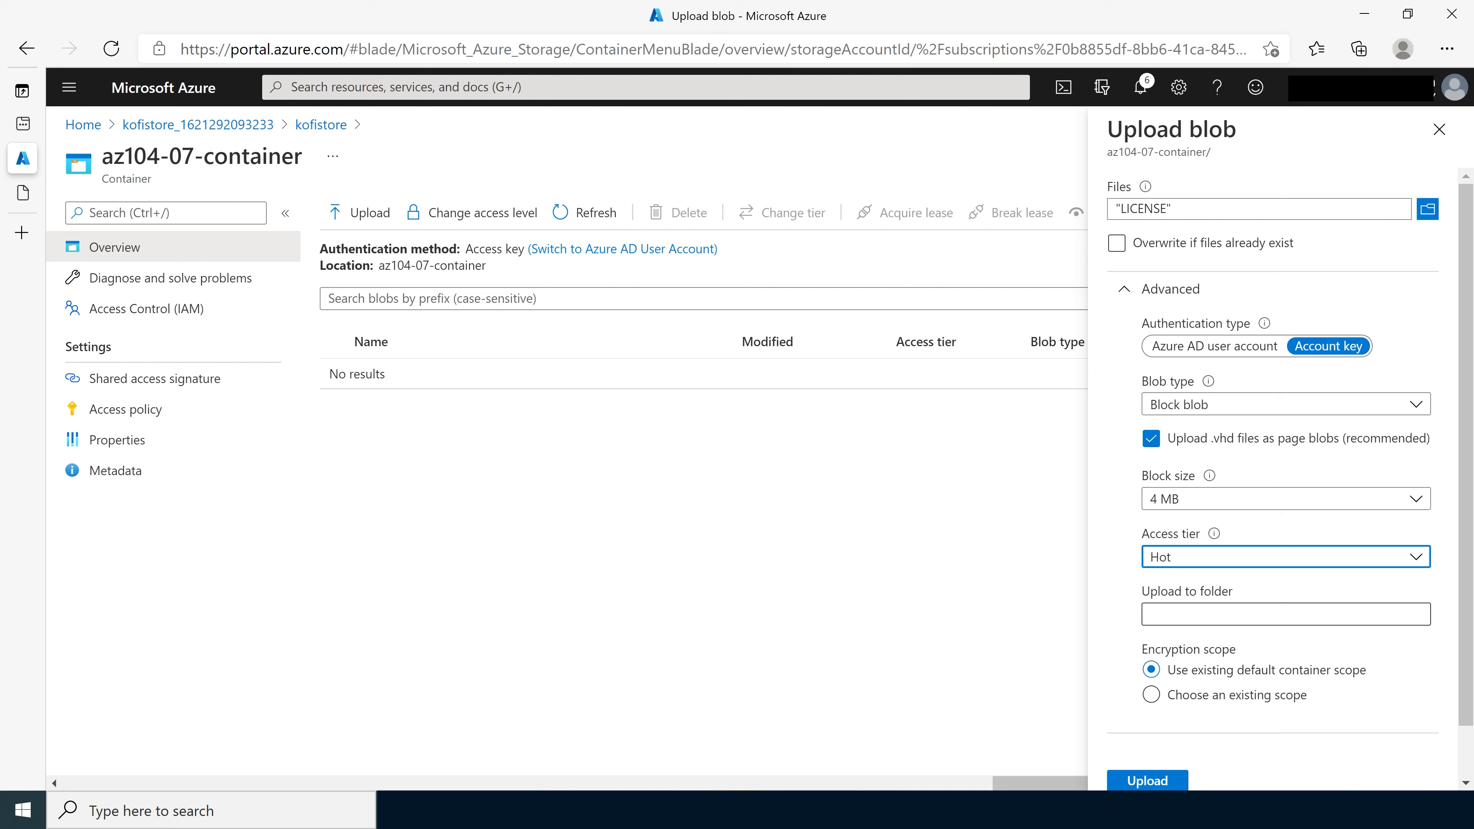
left_click(1286, 614)
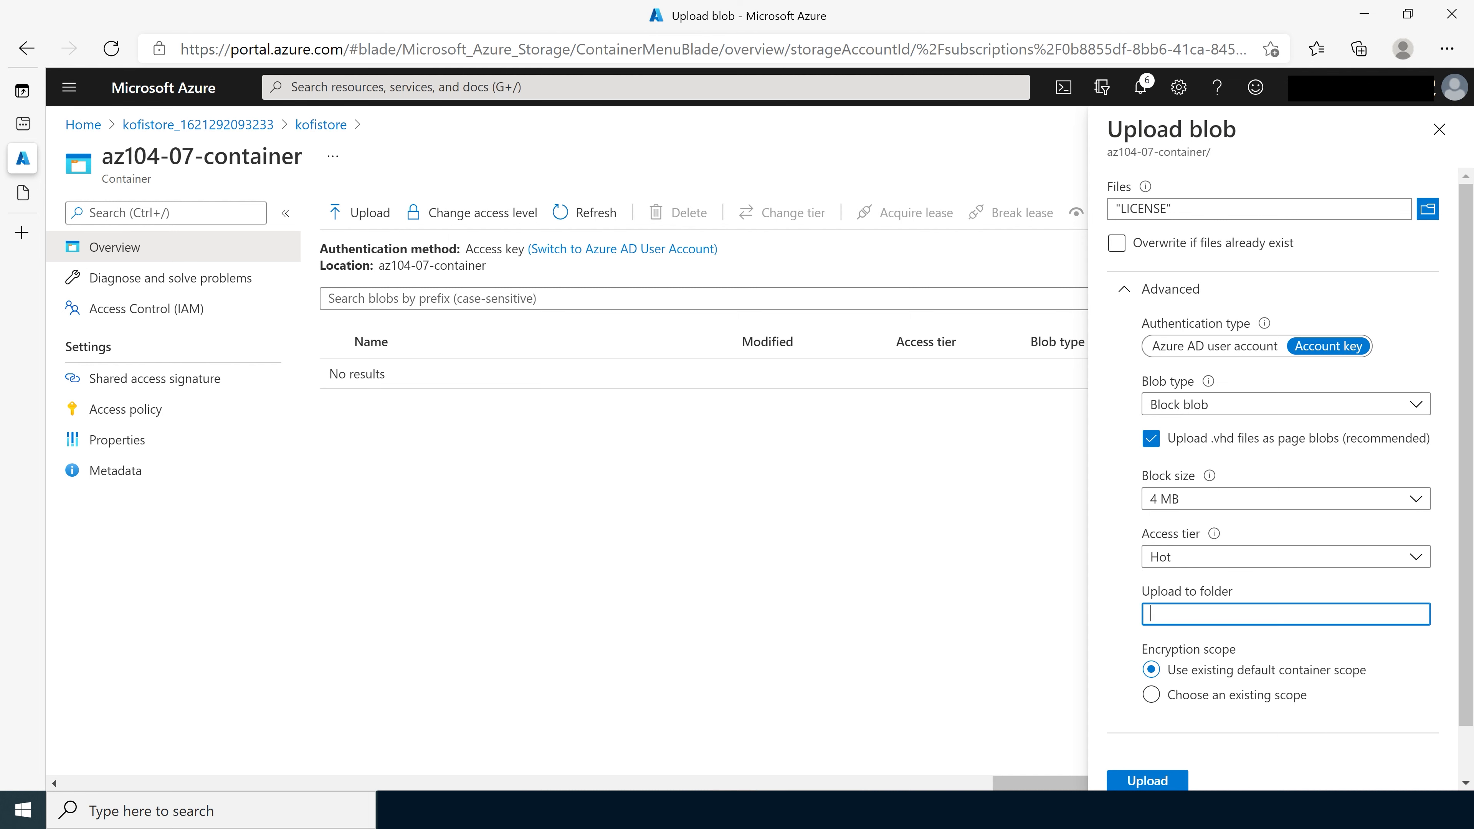
type("licenses")
left_click(1158, 780)
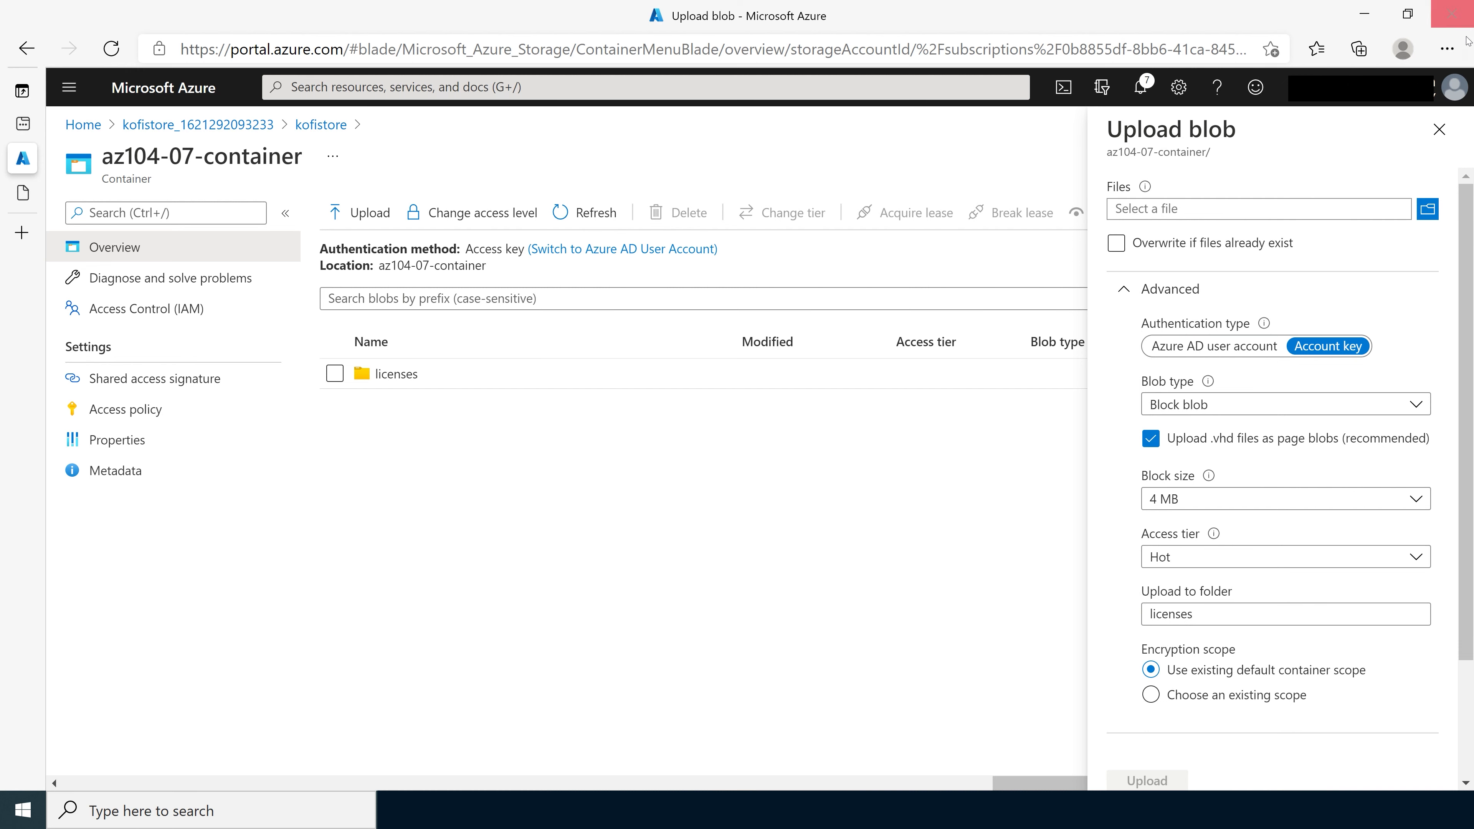
left_click(1440, 129)
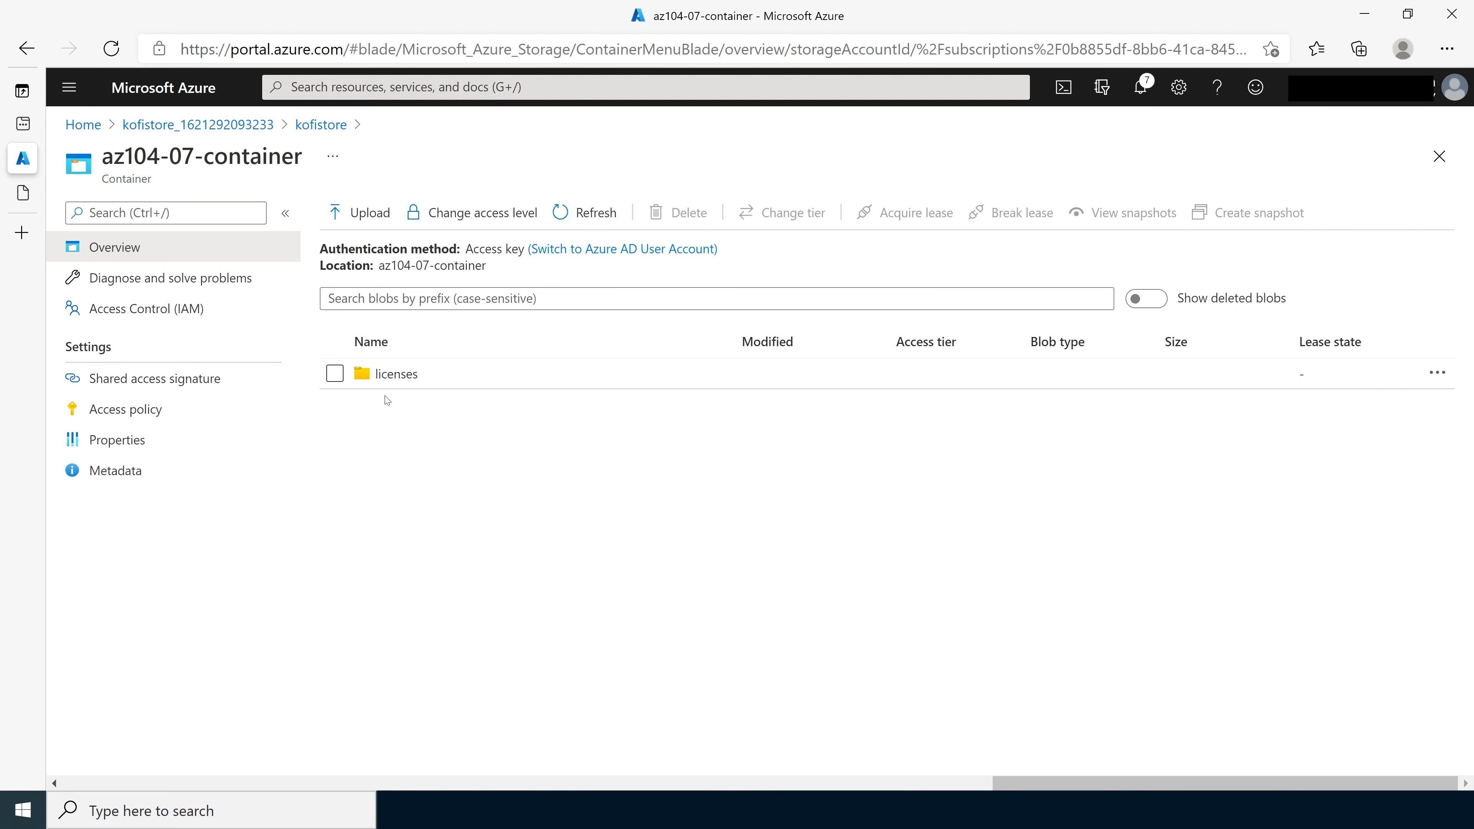
Open the licenses folder in az104-07-container and bring up the LICENSE blob's properties.
left_click(393, 373)
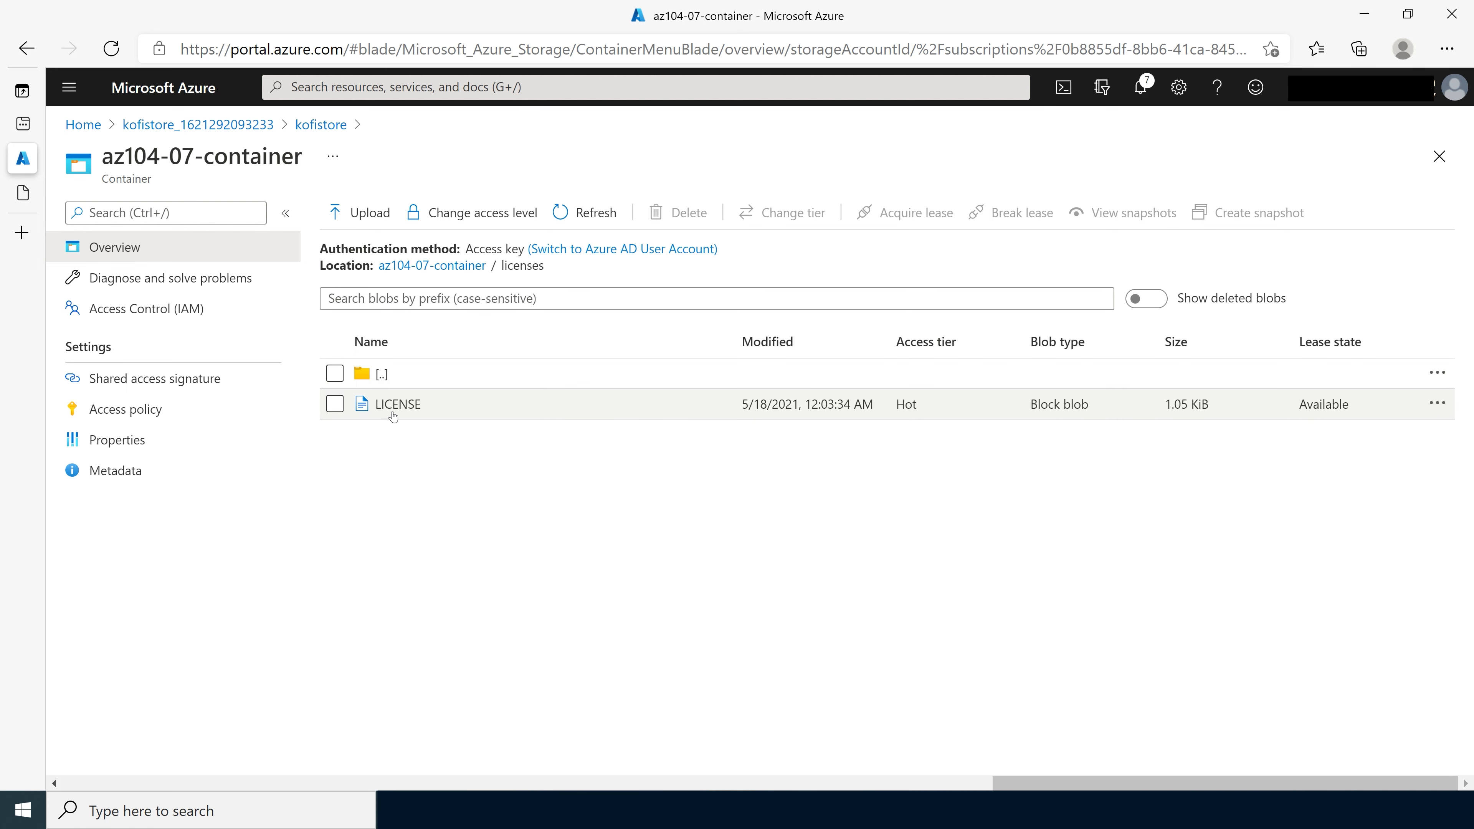
left_click(368, 378)
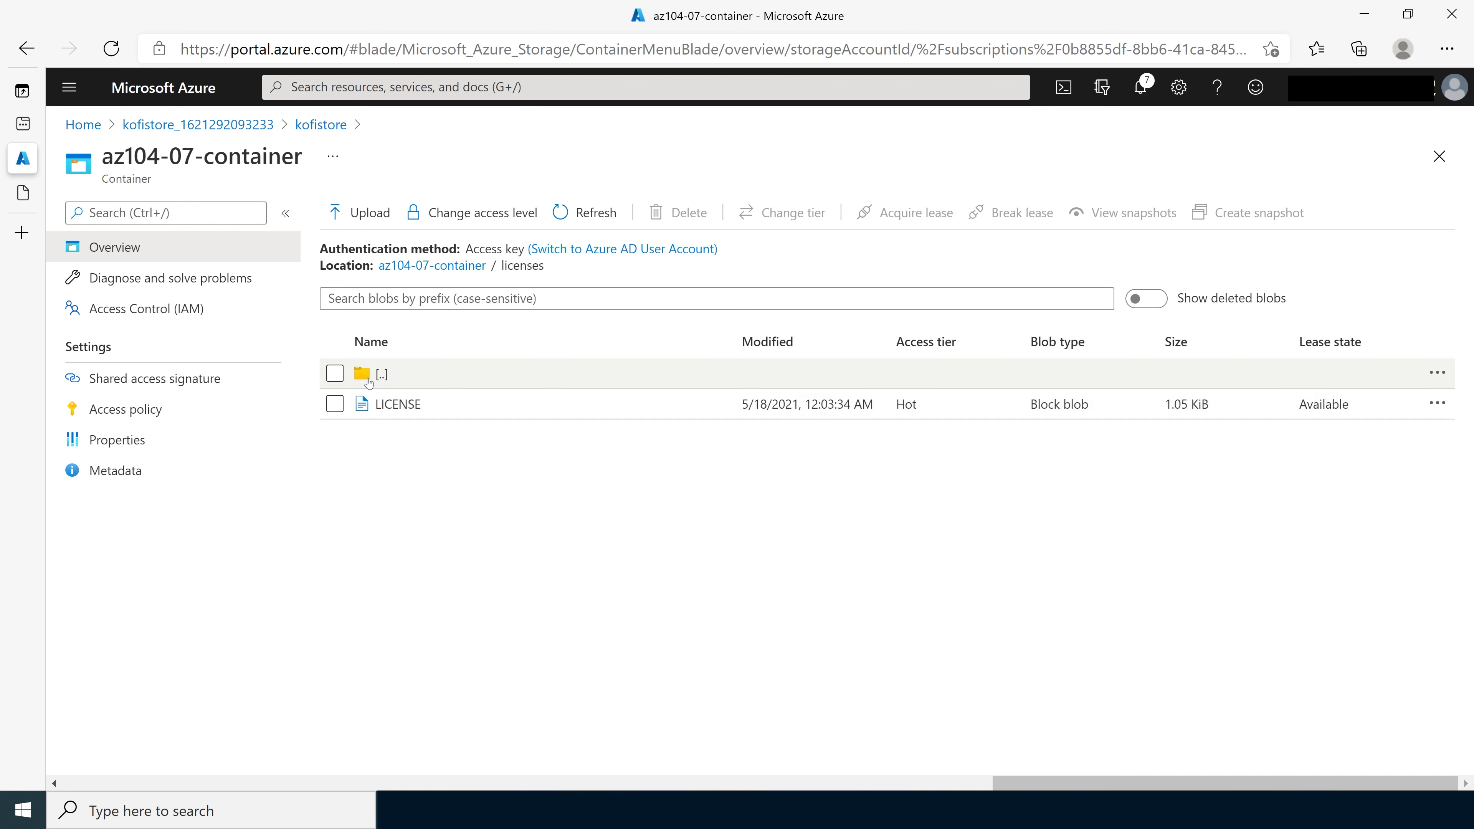
left_click(368, 379)
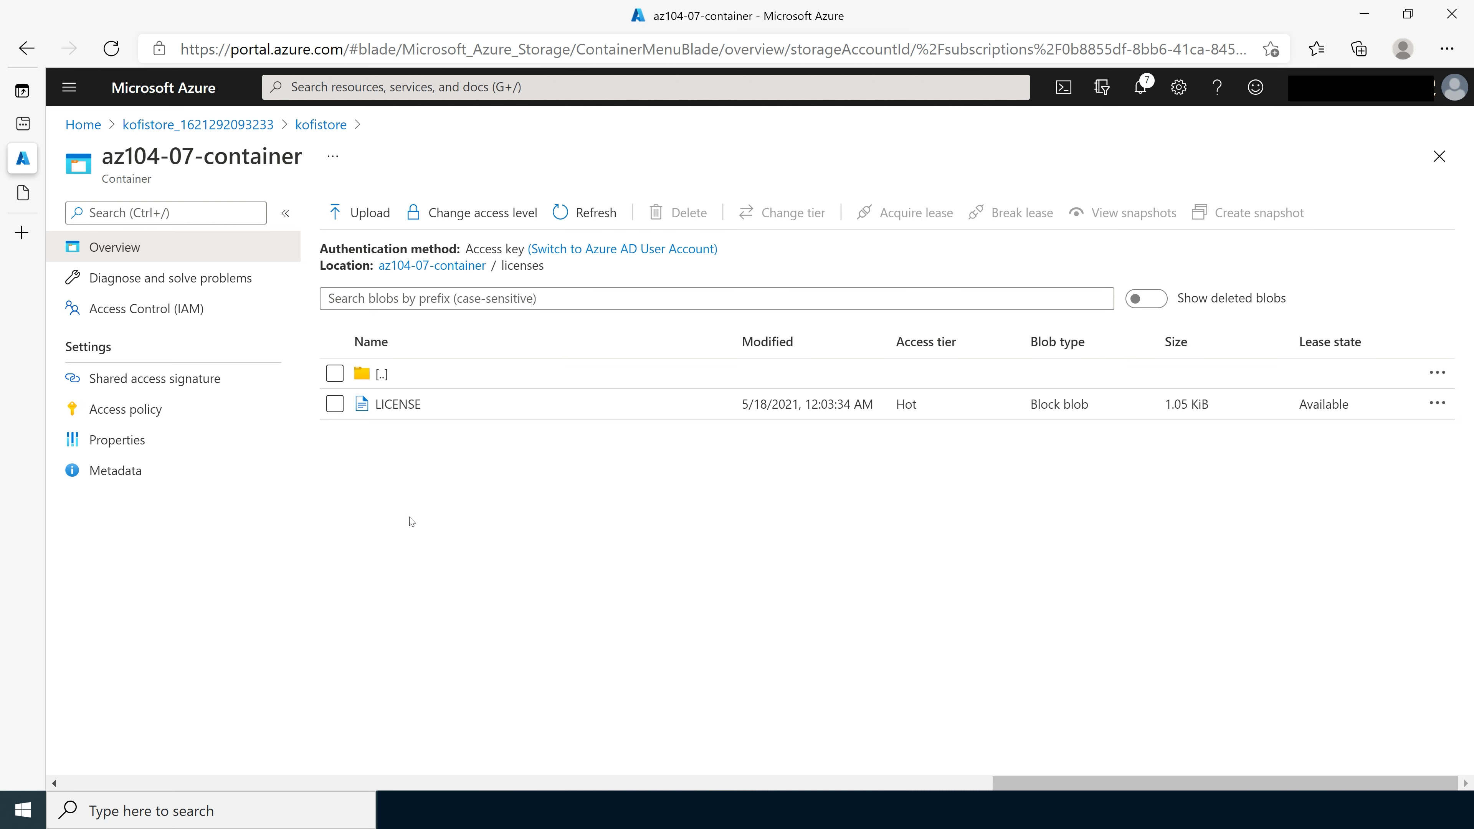
left_click(398, 405)
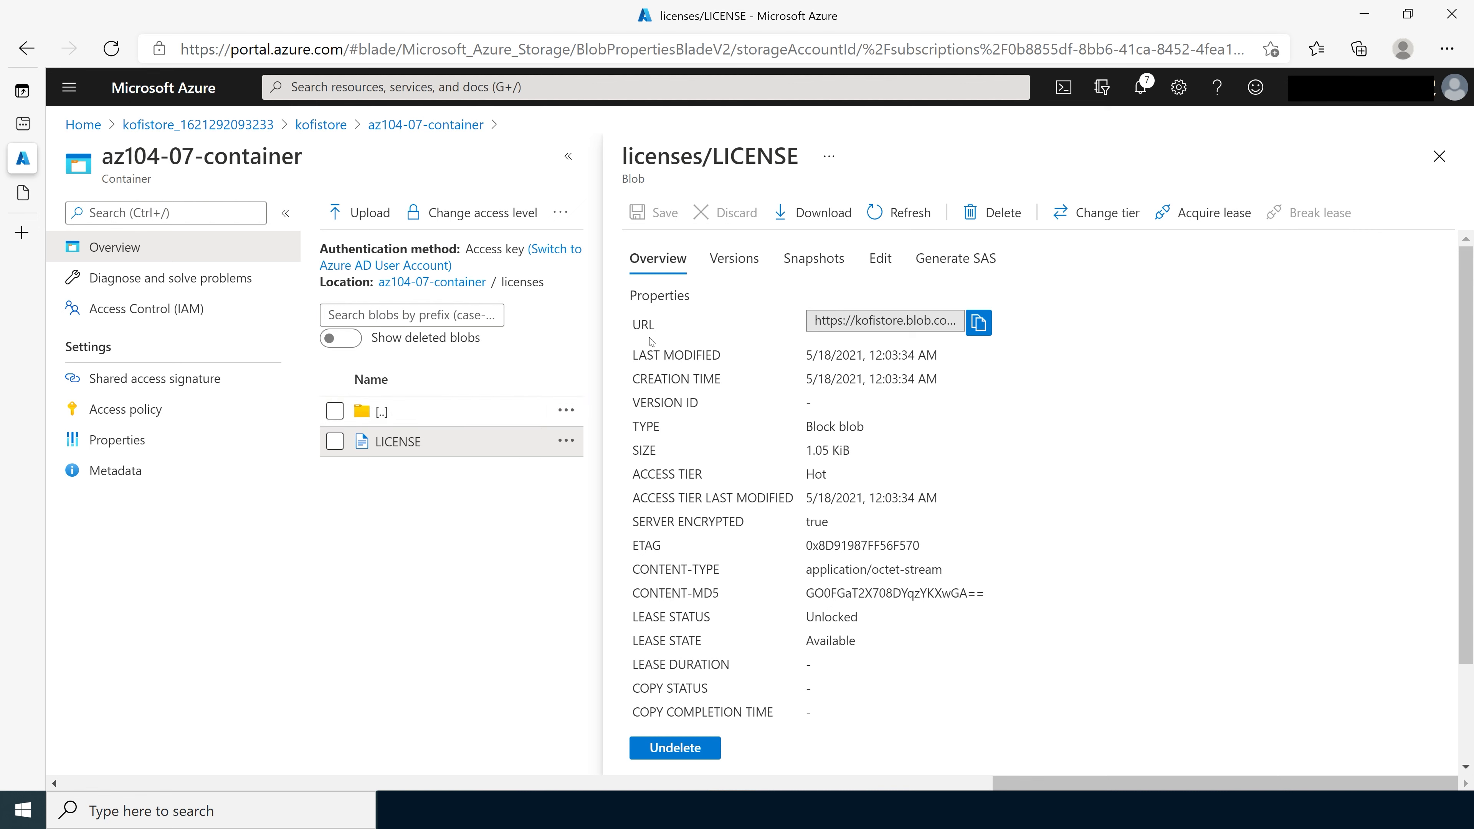
Copy the LICENSE blob's URL, test anonymous access to it in an InPrivate window, and close that window.
left_click(983, 323)
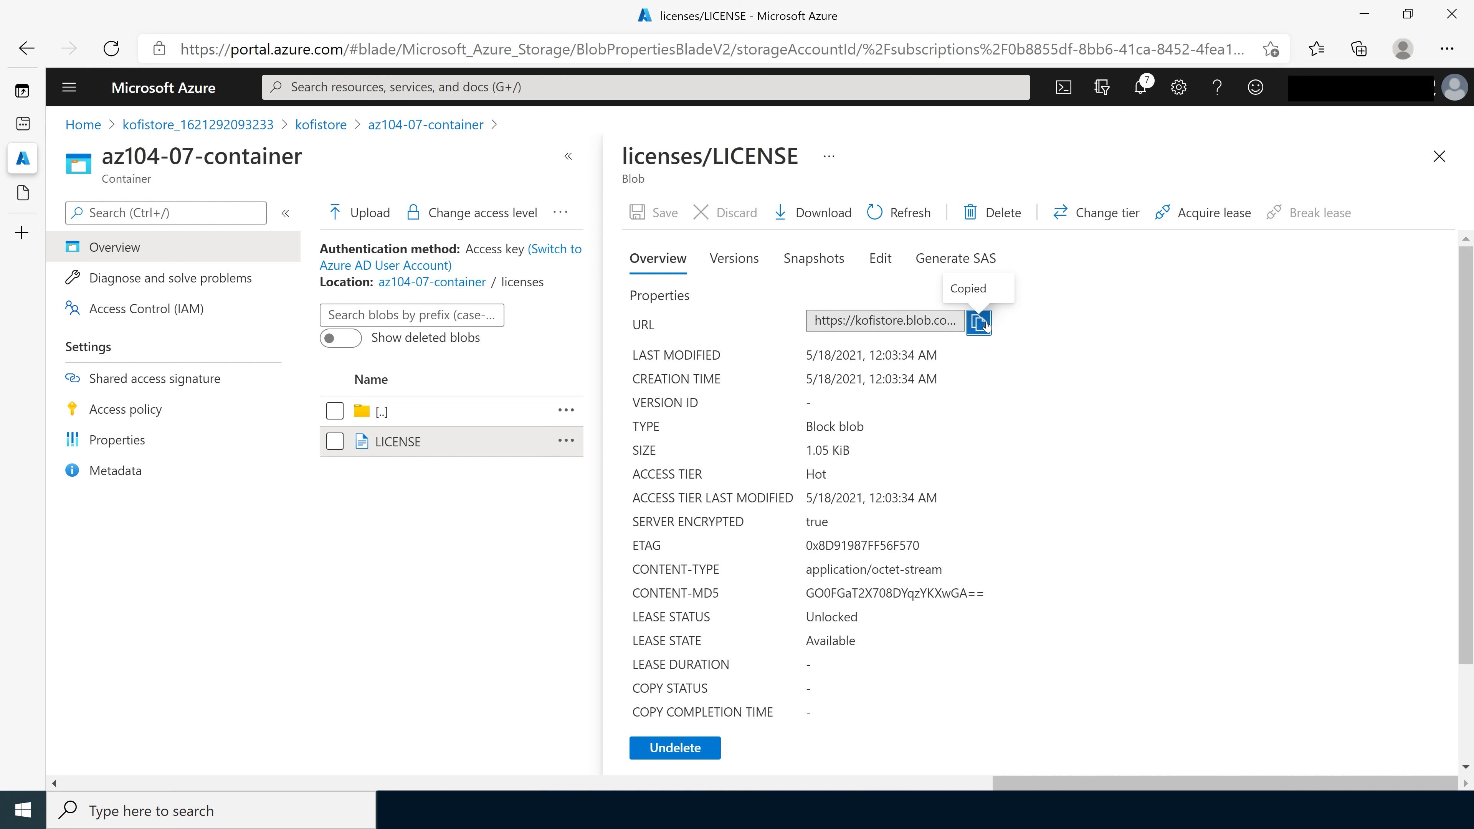
key("ctrl+shift+n")
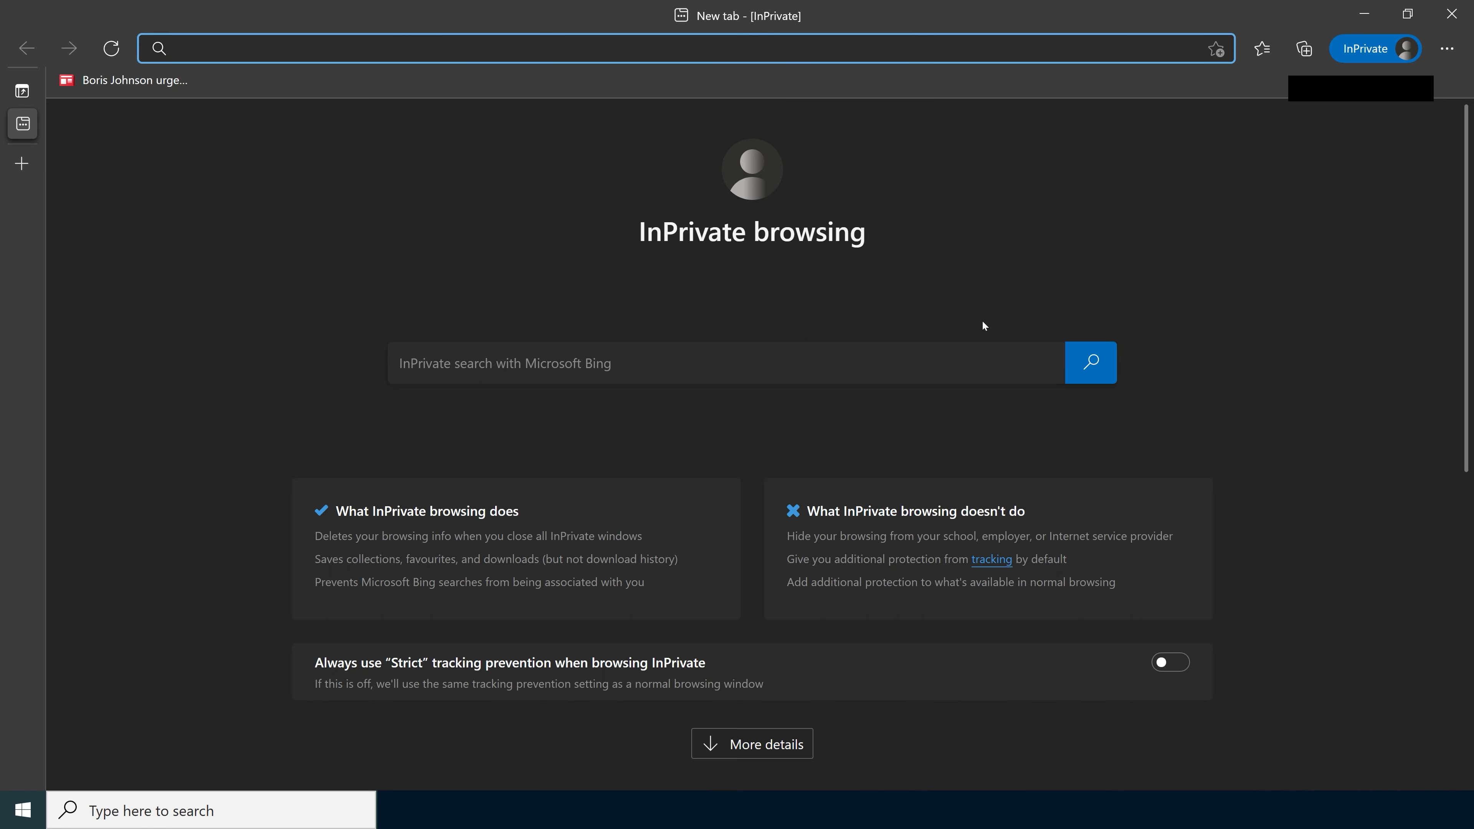
key("ctrl+v")
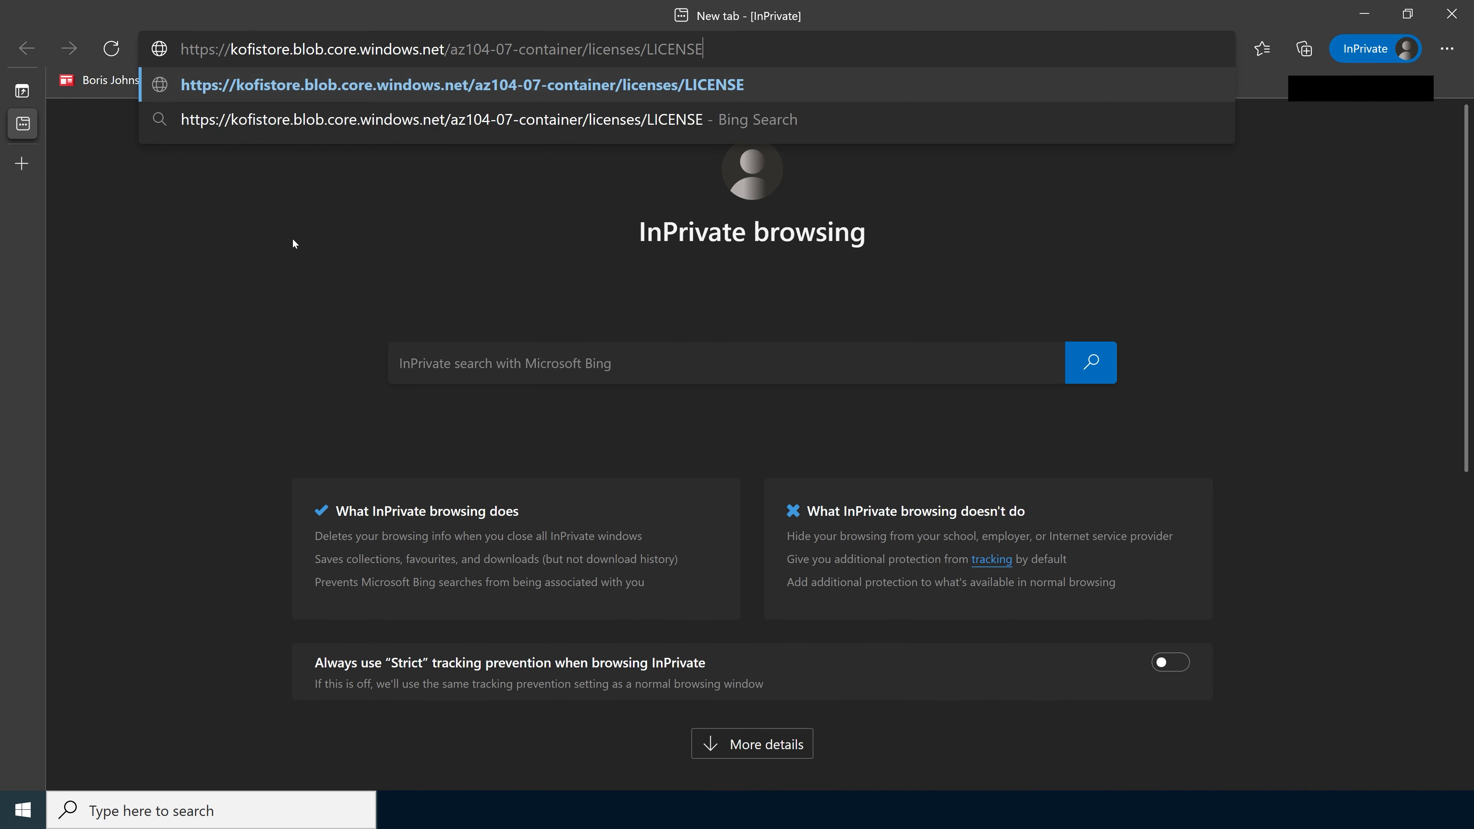
key("Return")
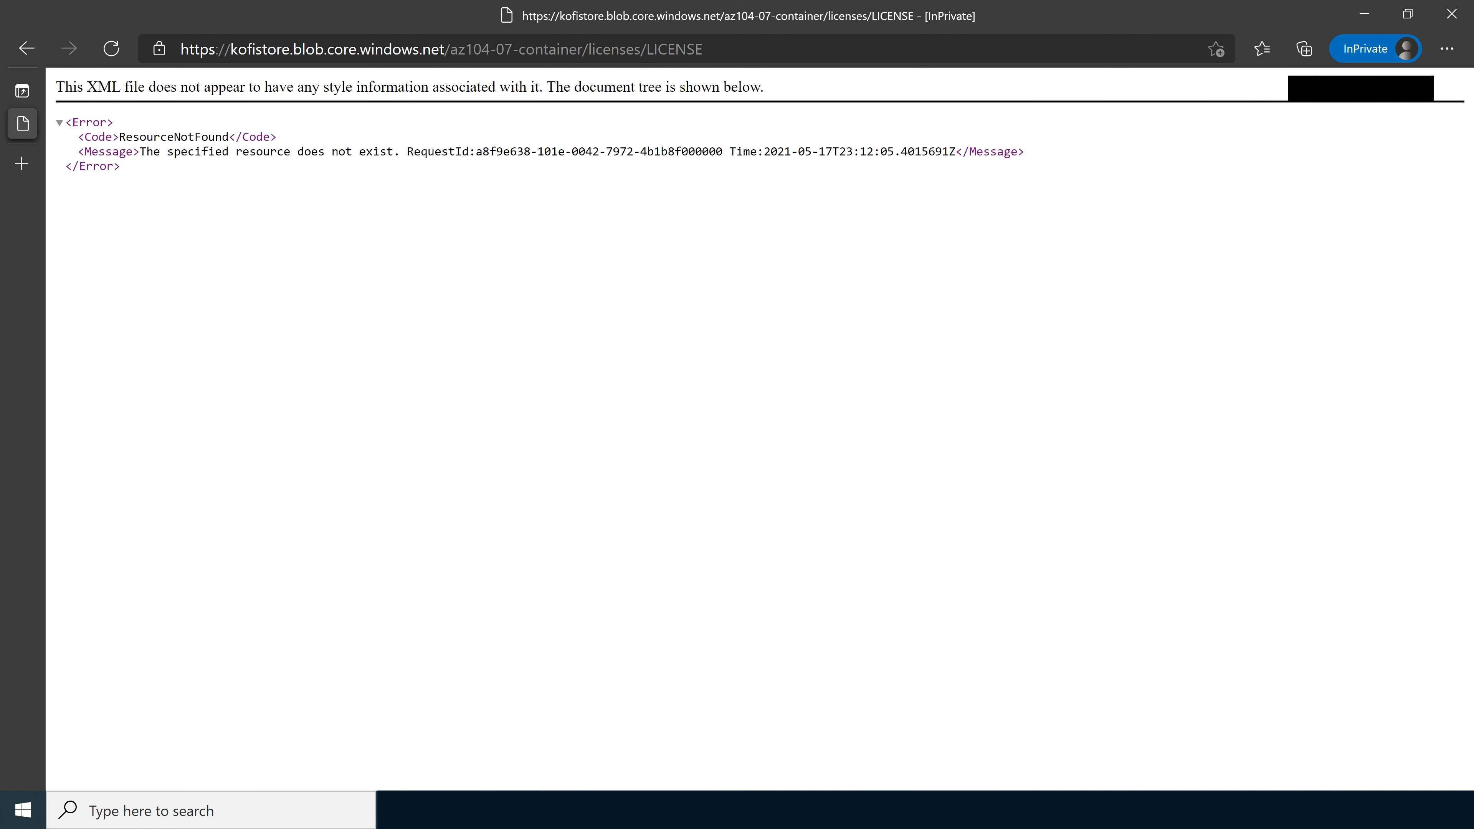
left_click_drag(71, 166, 132, 169)
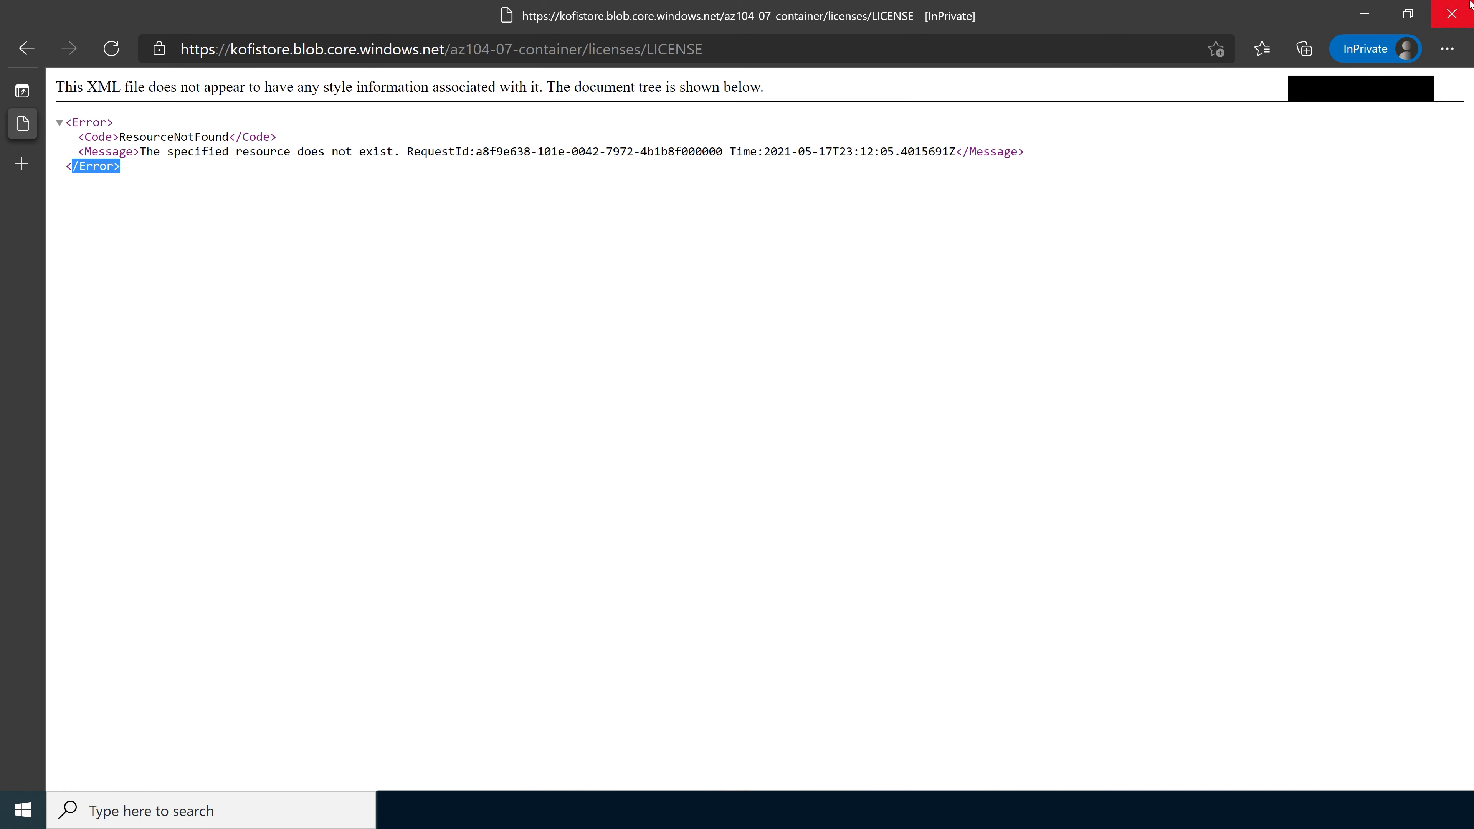
left_click(1452, 17)
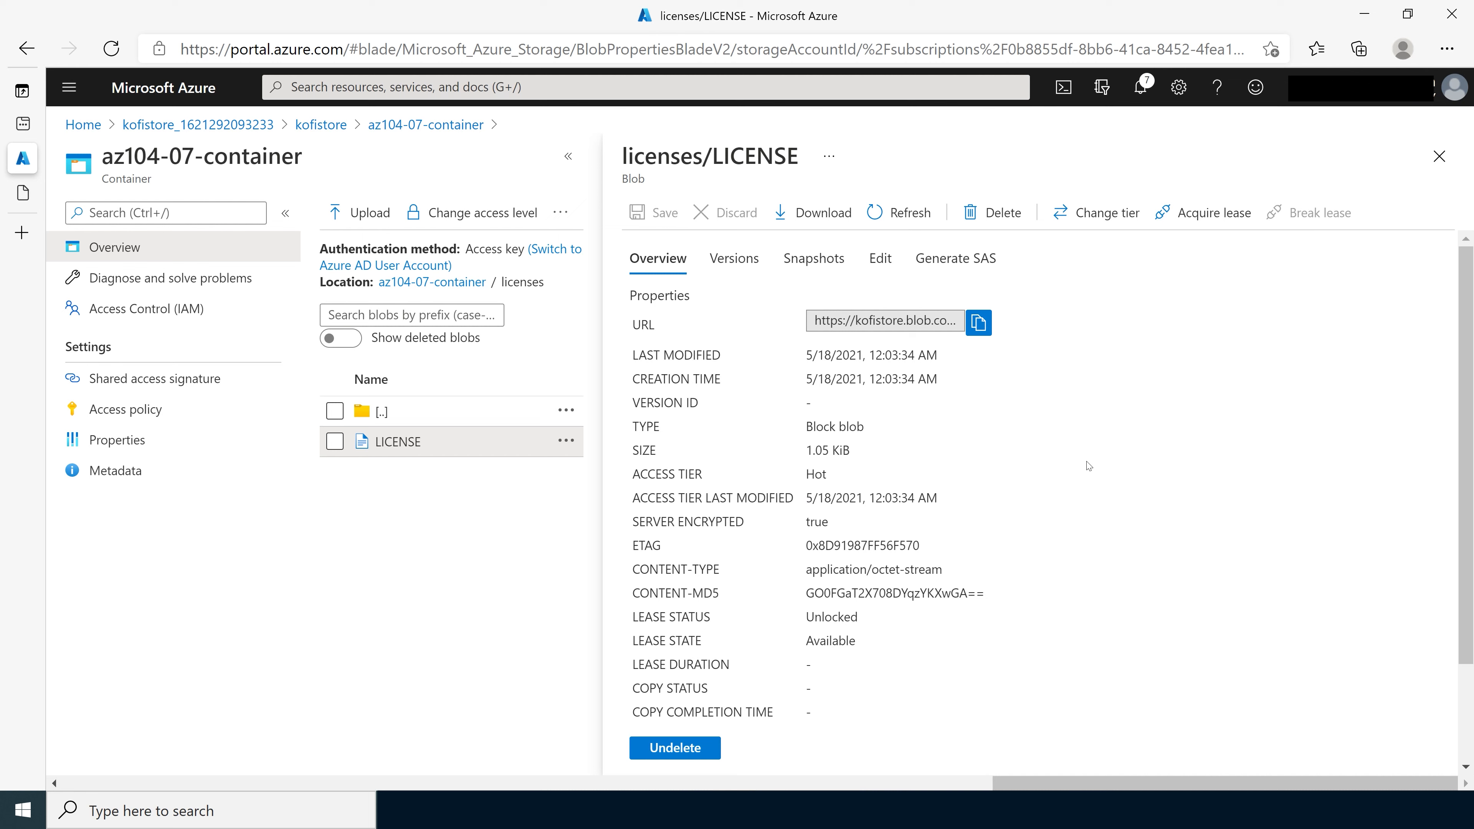
Begin a SAS for the LICENSE blob with start date 05/17/2021 and expiry date 05/19/2021.
left_click(970, 266)
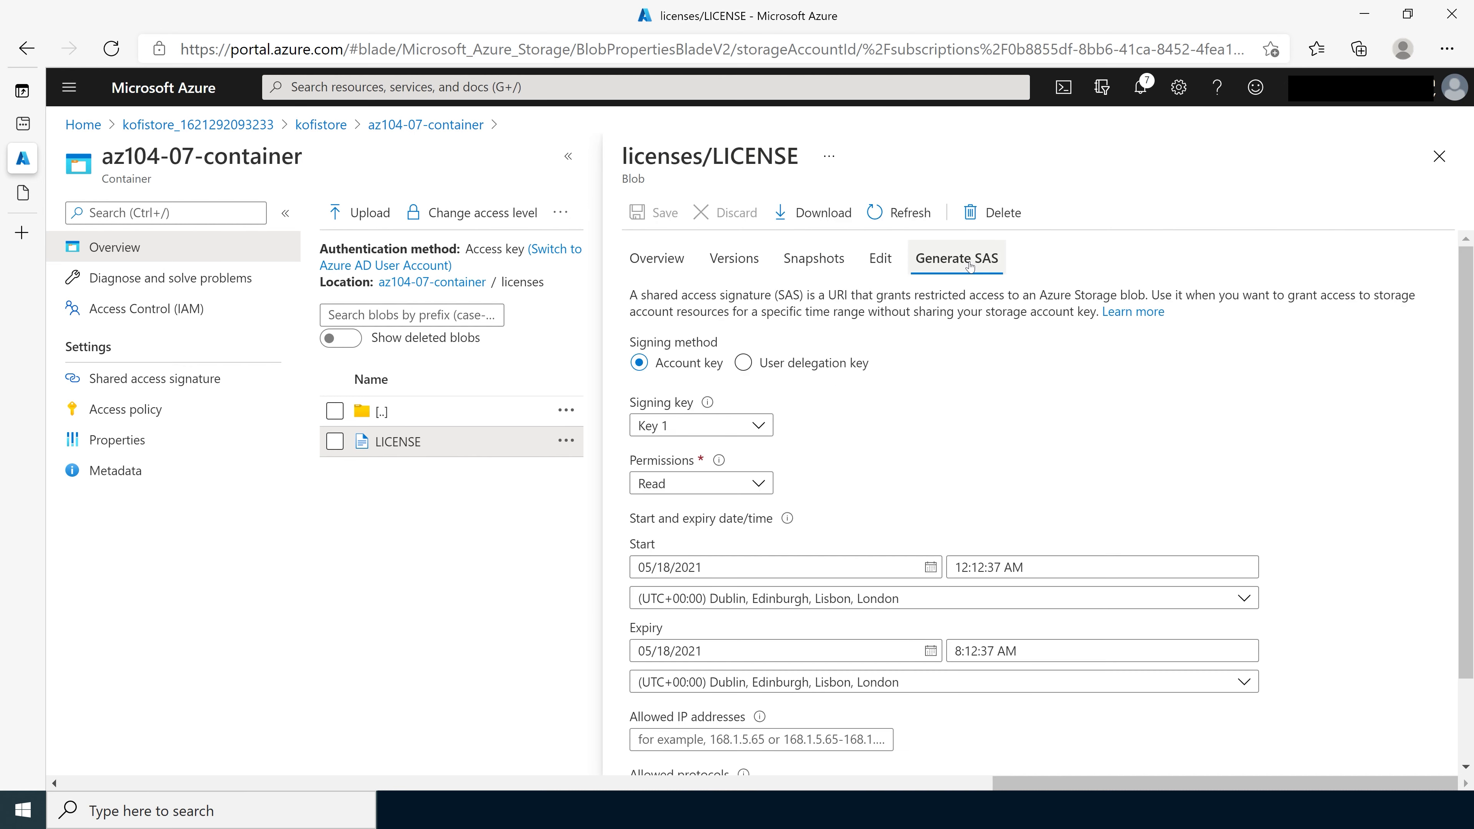
scroll(899, 449, "down", 2)
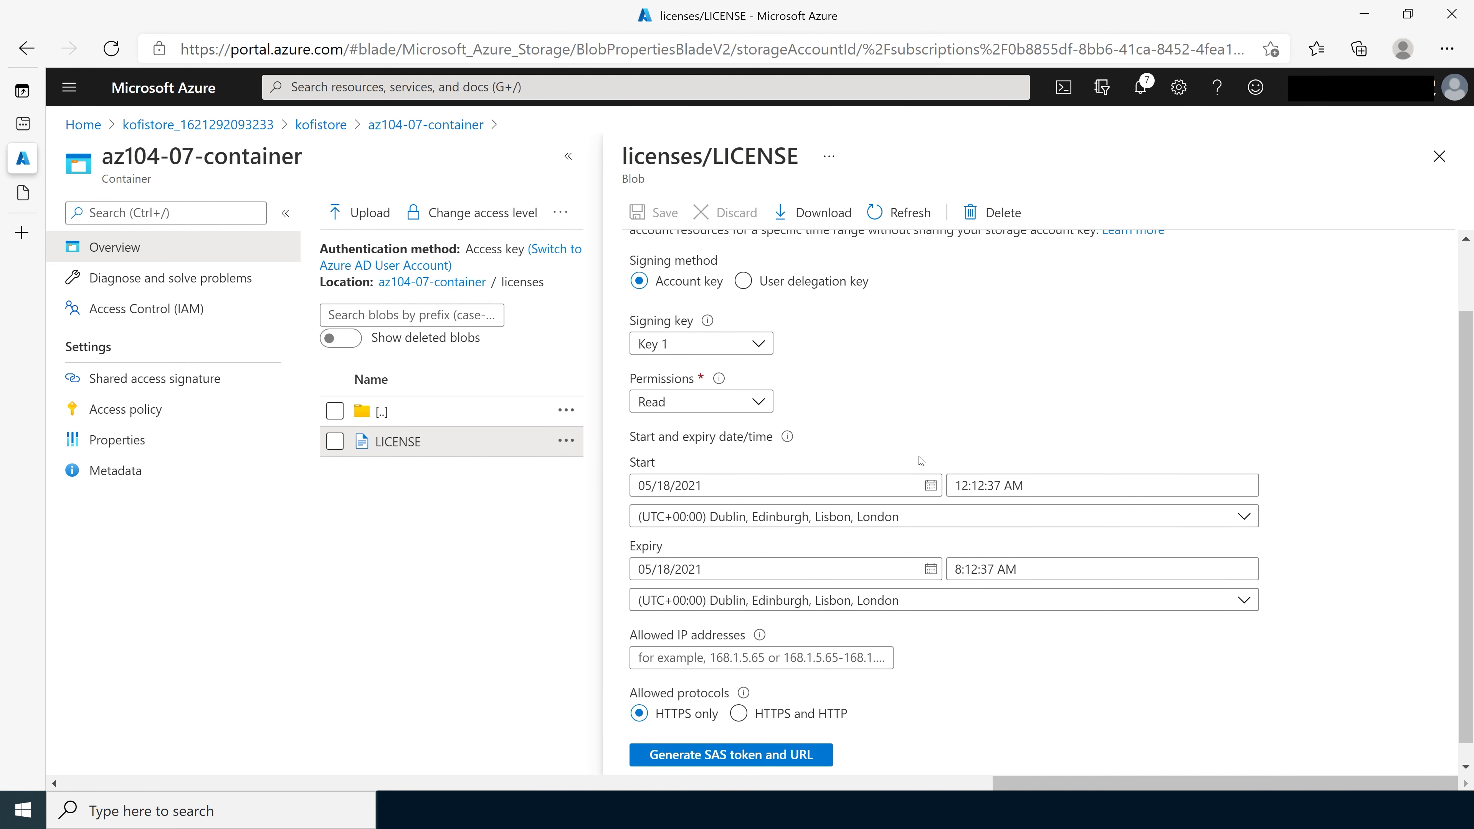
scroll(920, 435, "down", 1)
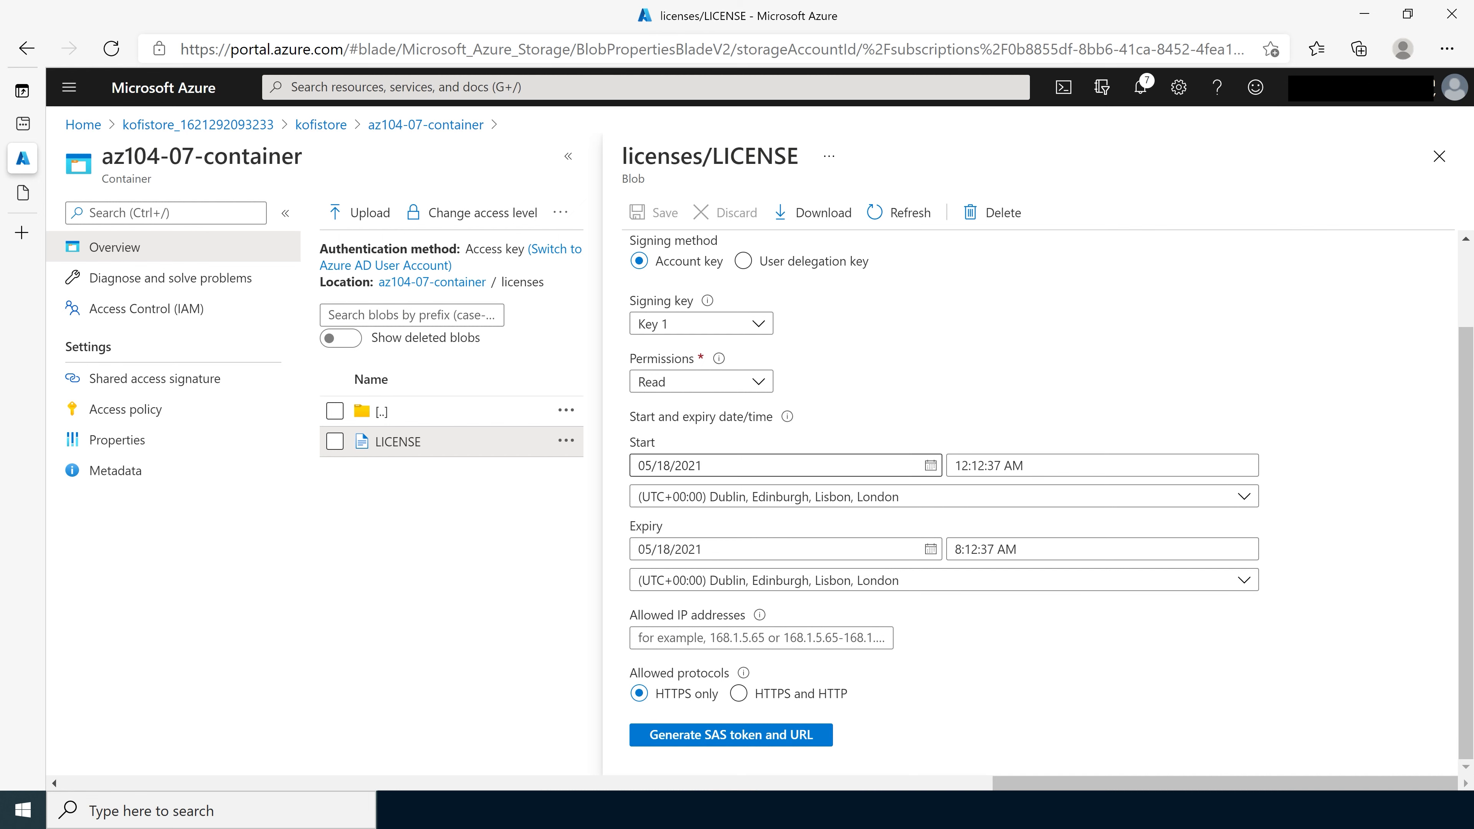
left_click(905, 468)
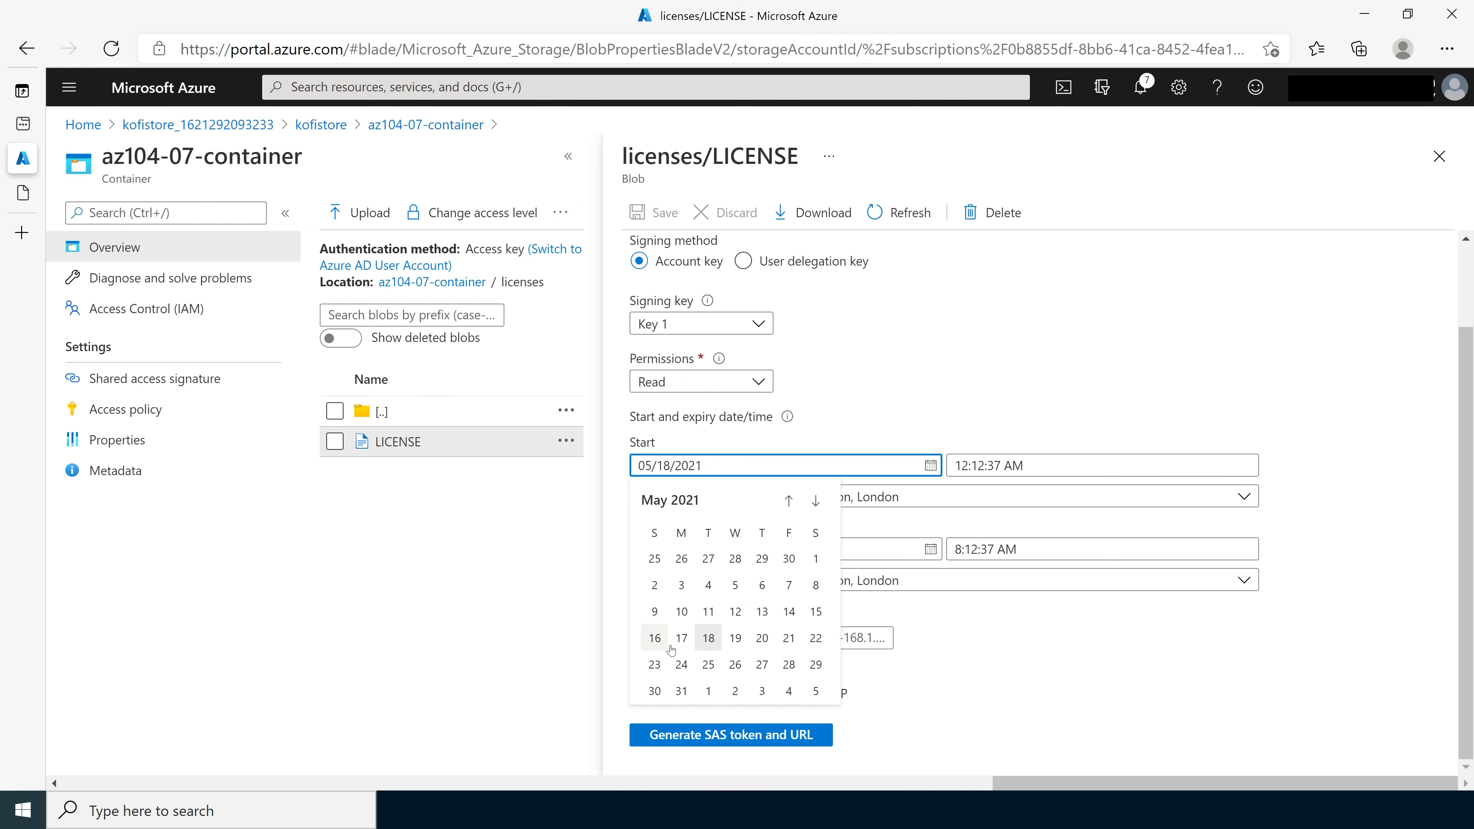
left_click(682, 638)
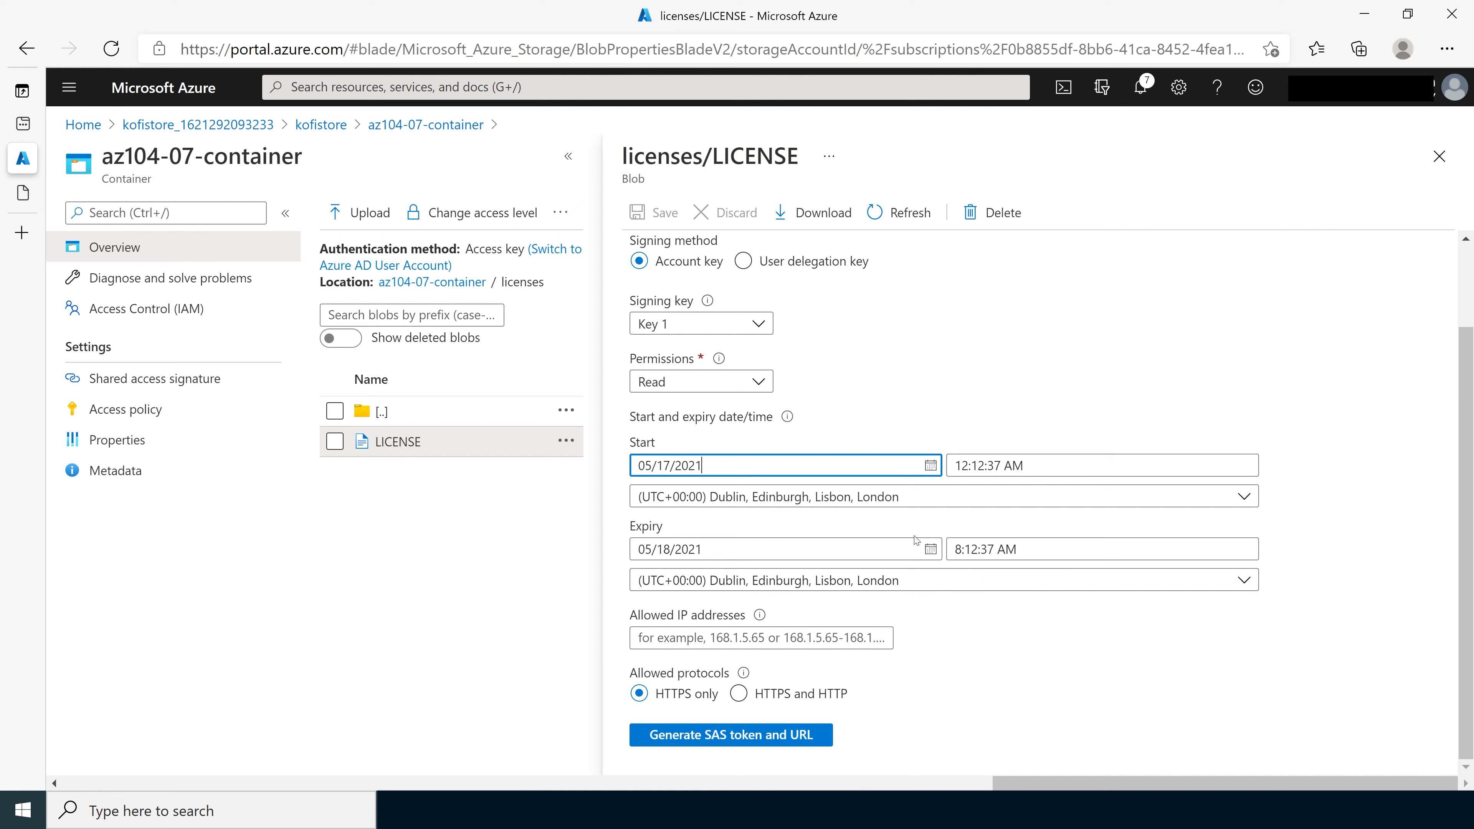
left_click(930, 549)
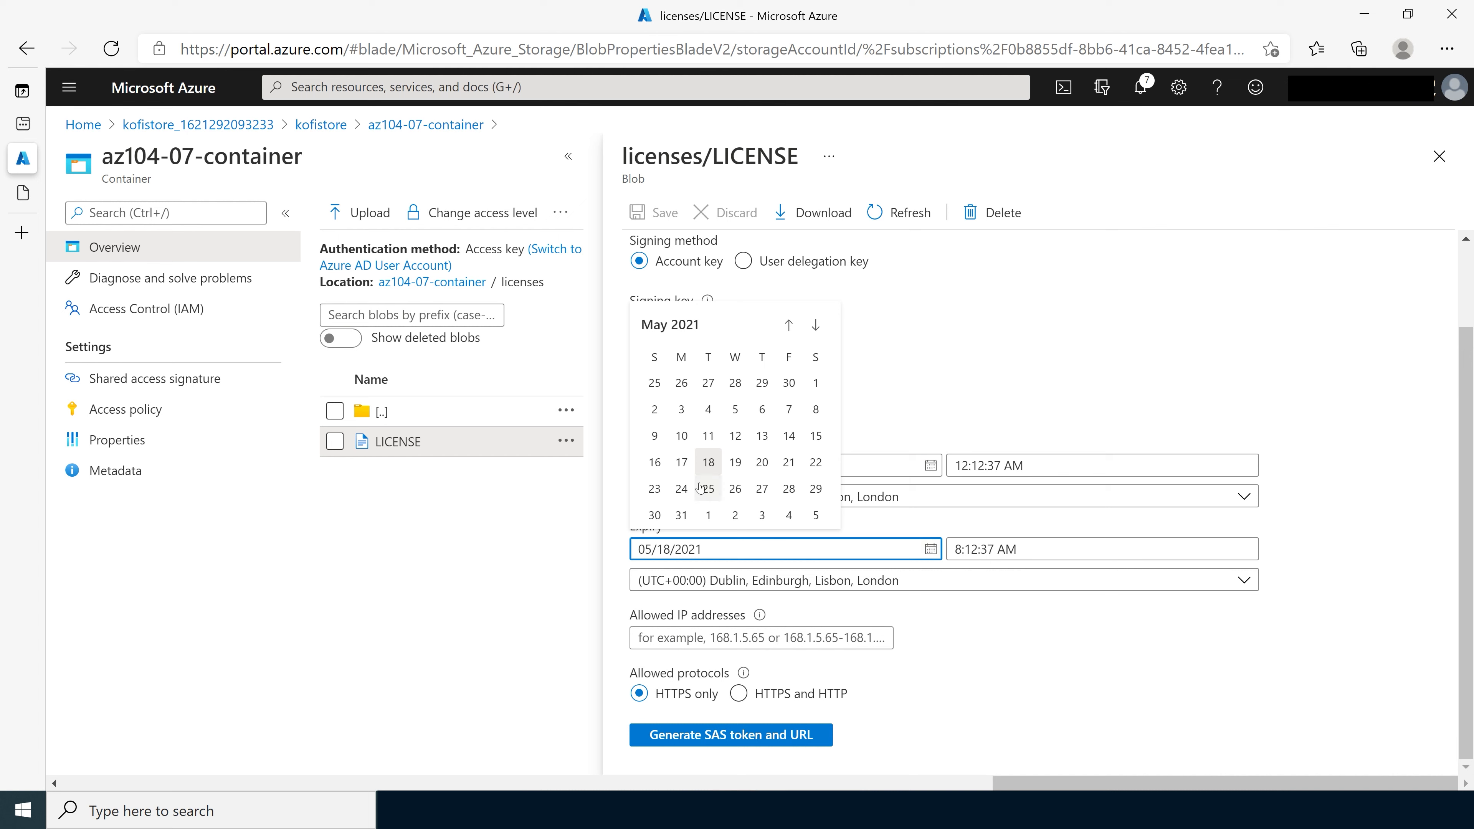
left_click(735, 462)
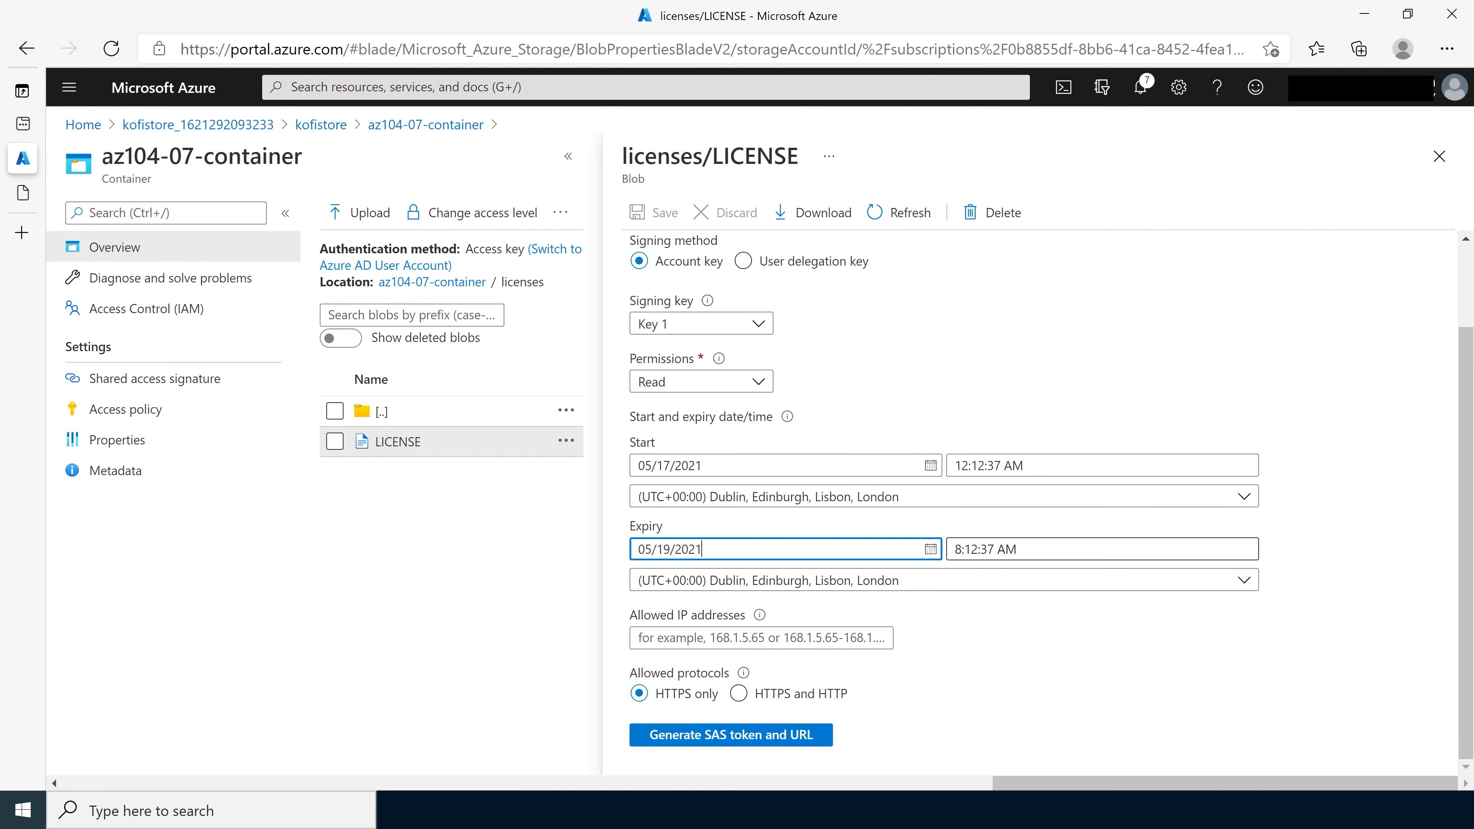
Set the SAS expiry time to 12:12:37 AM and generate the SAS token and URL.
left_click(952, 550)
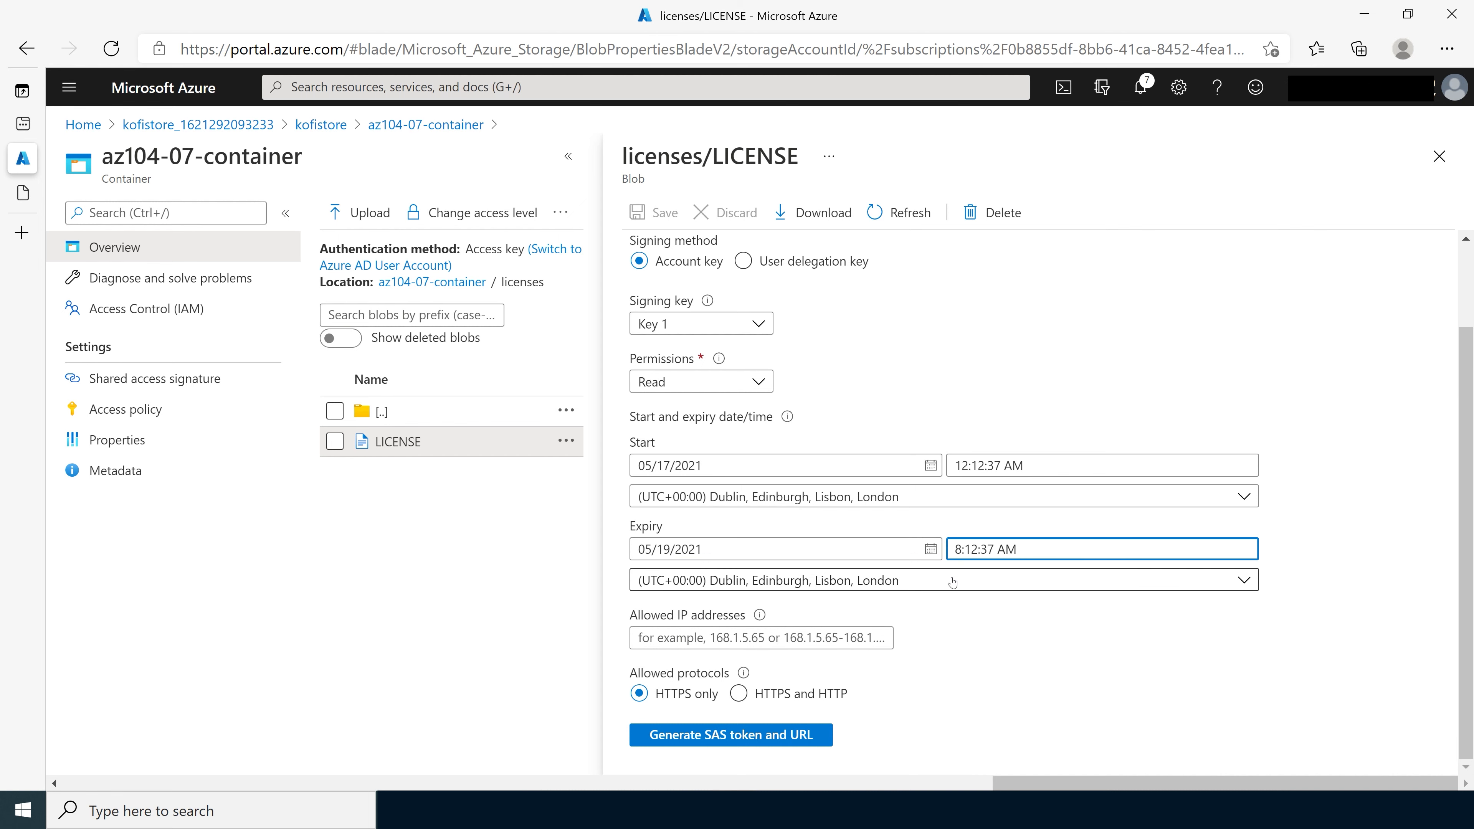
key("BackSpace")
type("12")
key("Right")
key("Right")
key("Right")
key("Right")
key("Right")
key("Right")
key("Right")
key("Right")
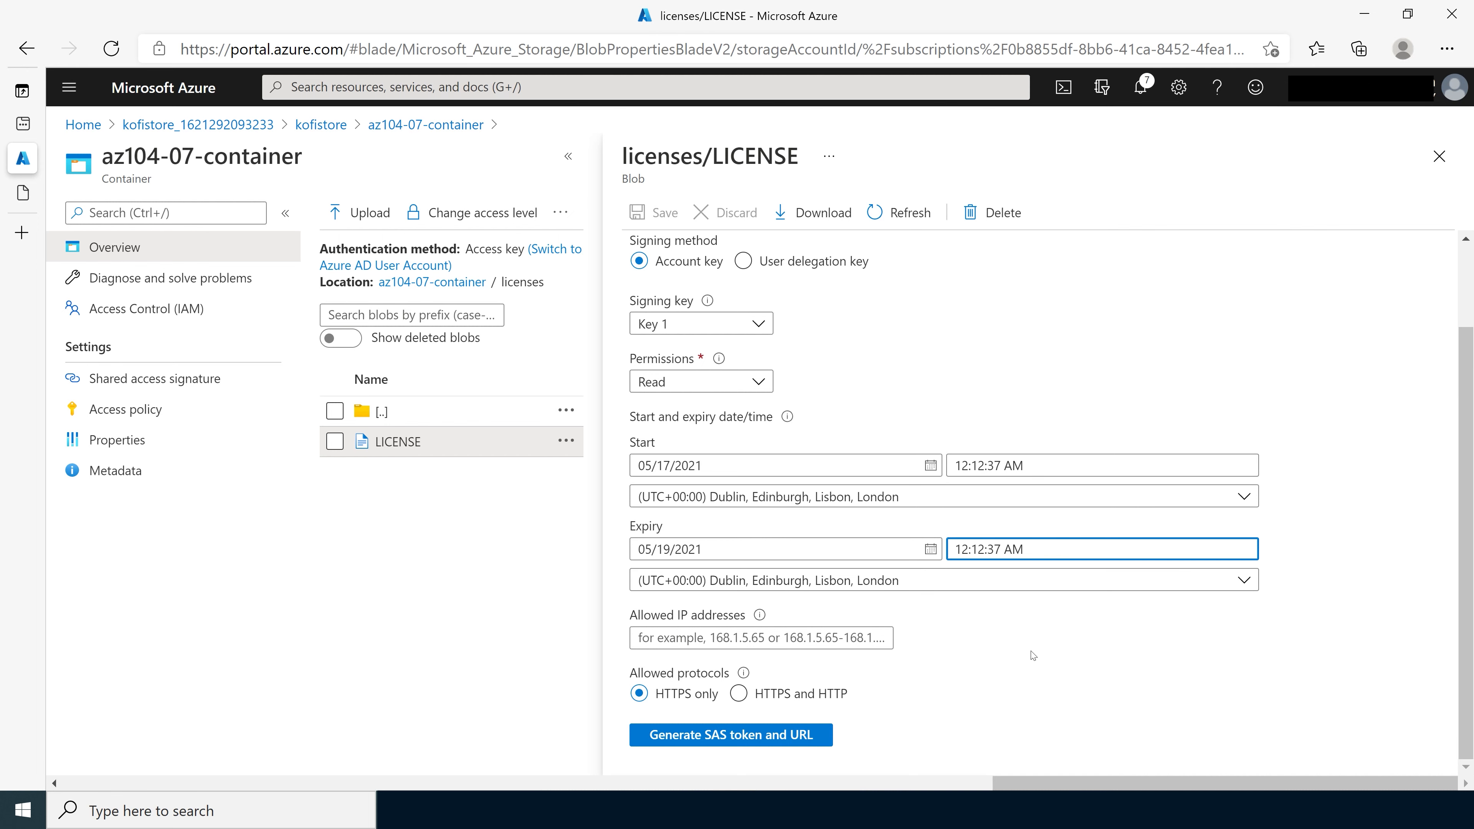
left_click(1046, 653)
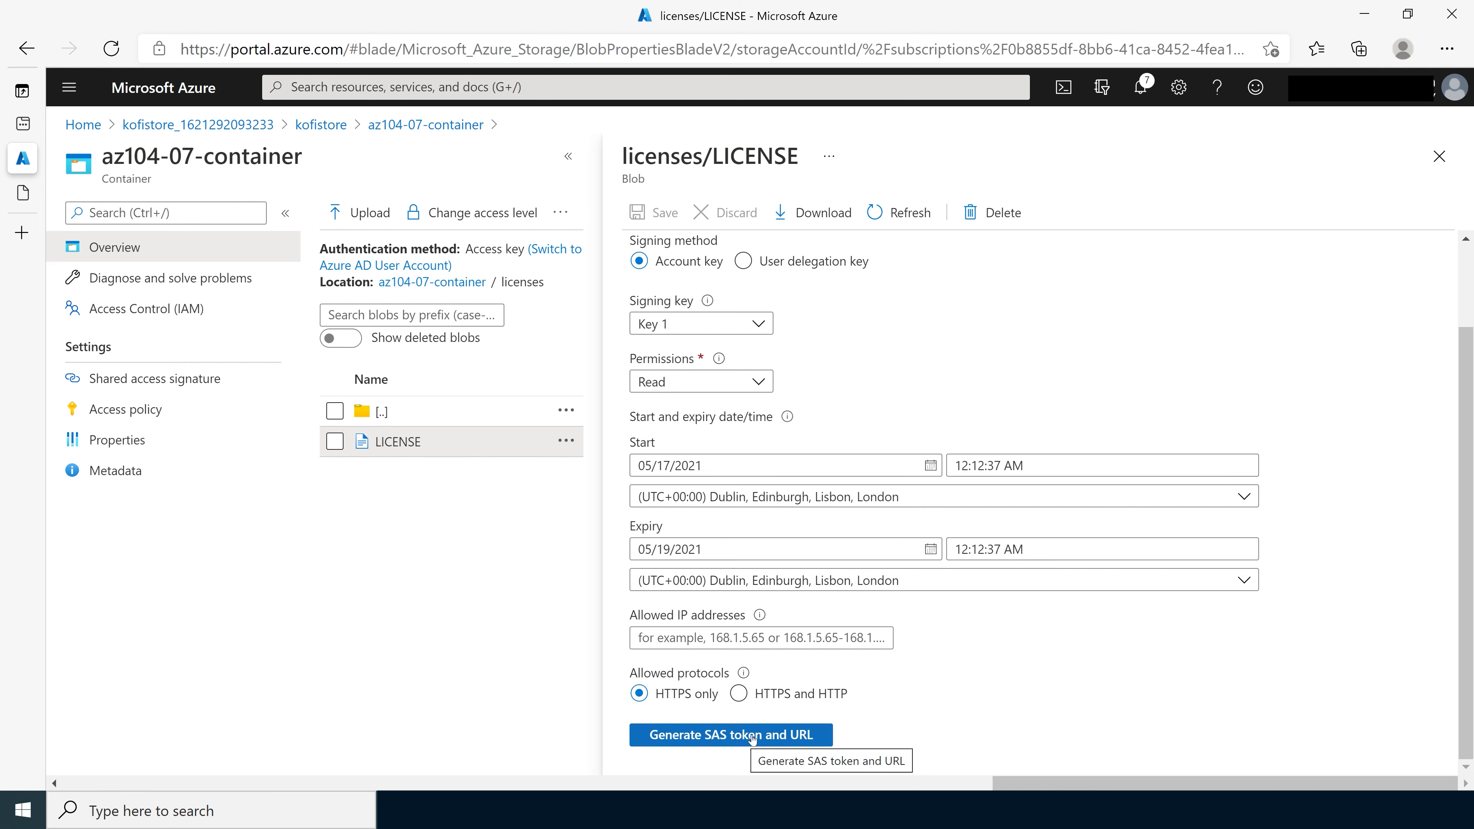
left_click(788, 742)
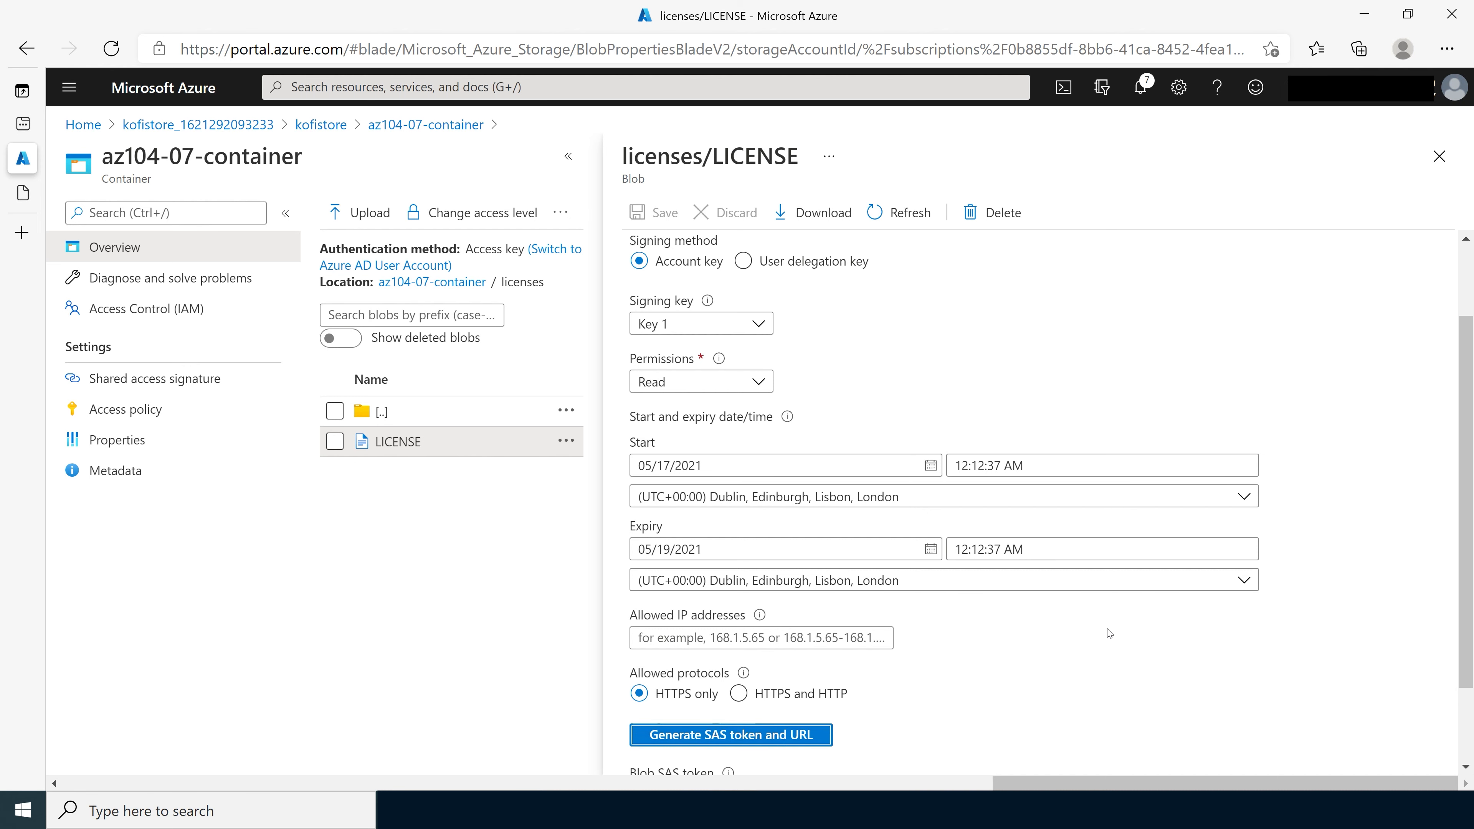
scroll(1107, 633, "down", 2)
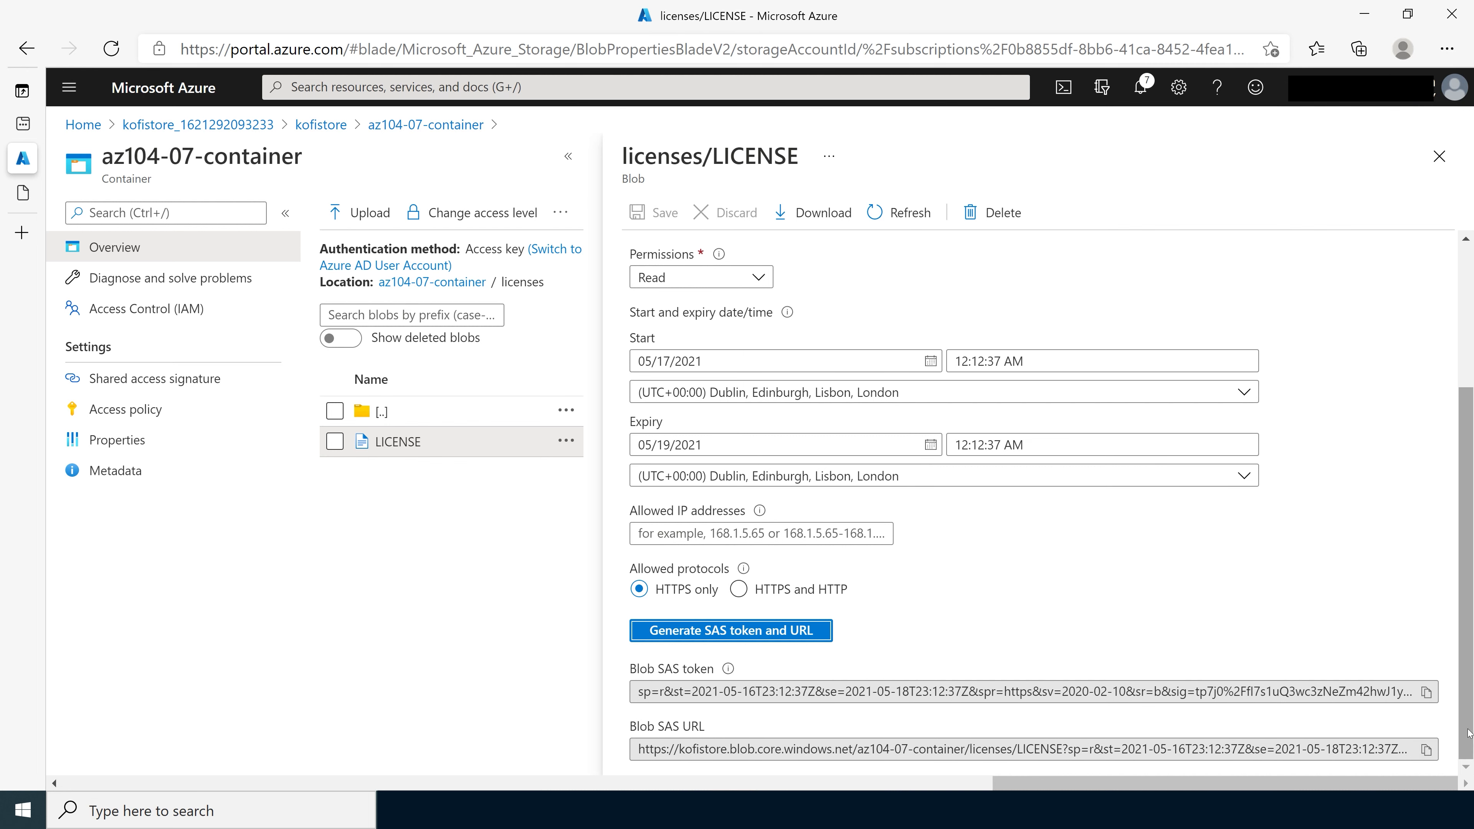
Copy the Blob SAS URL, download the LICENSE blob through it in an InPrivate window, and close that window.
left_click(1427, 750)
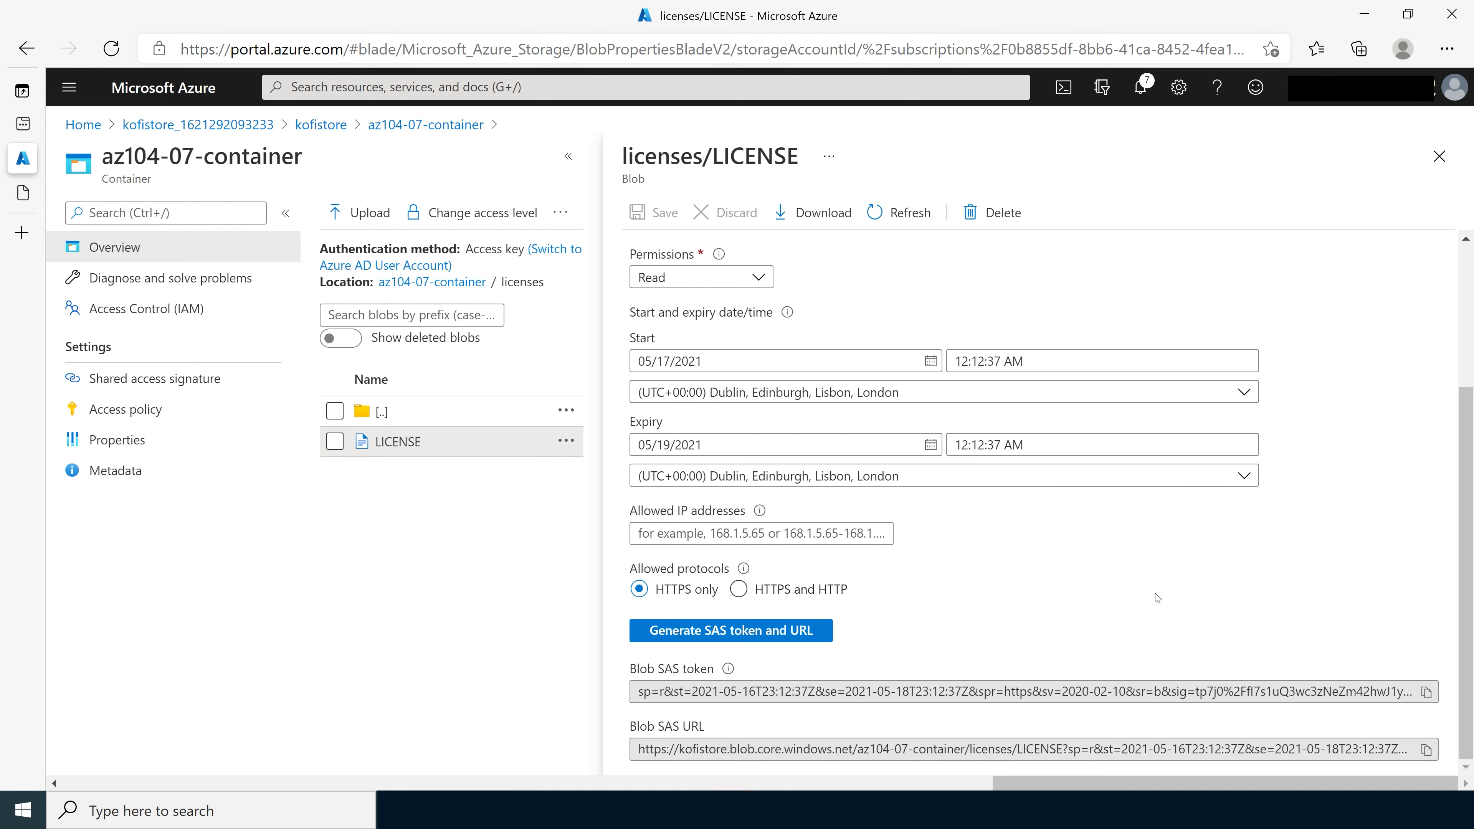
key("ctrl+shift+n")
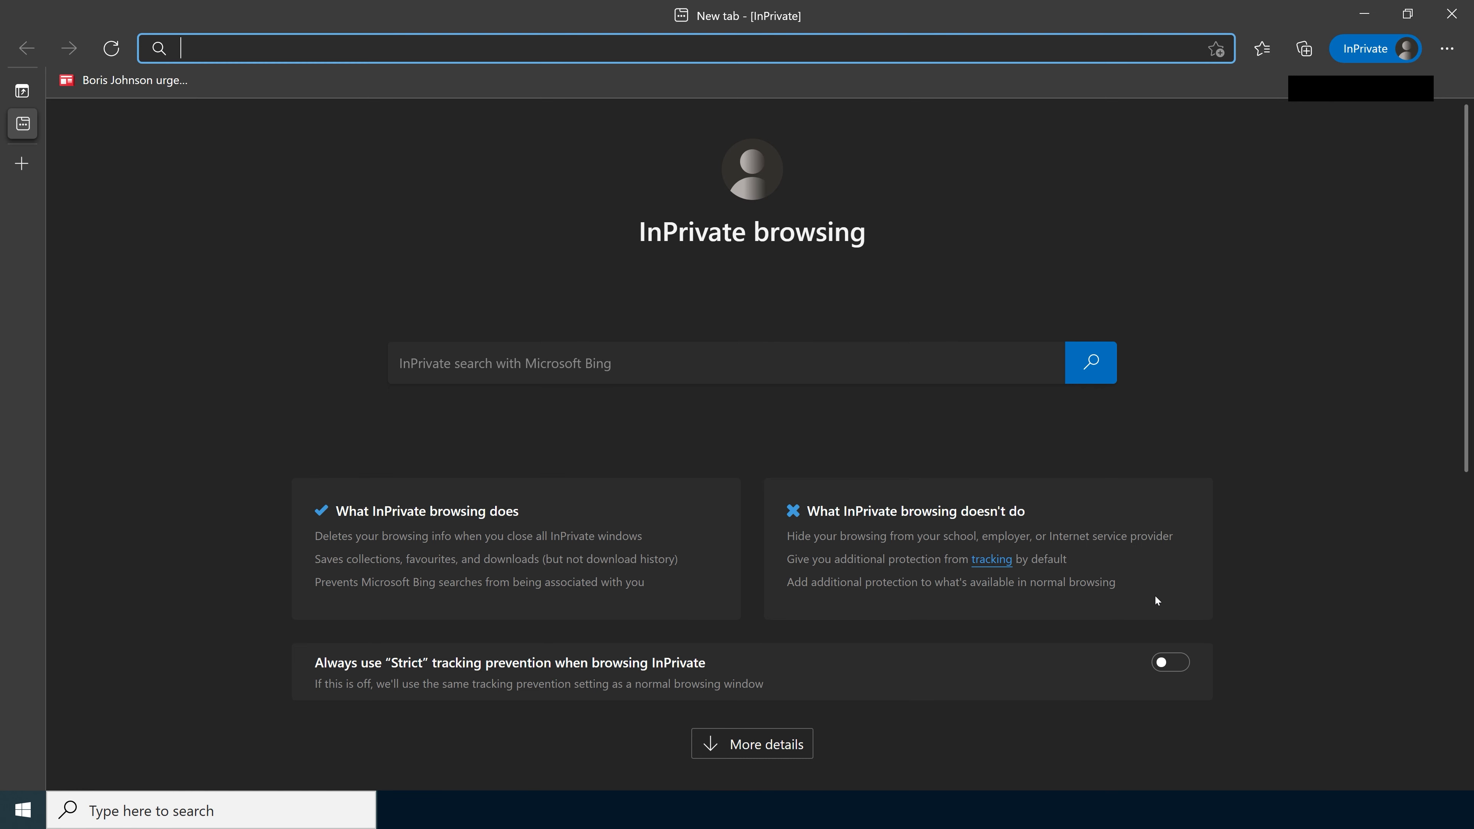
key("ctrl+v")
key("Return")
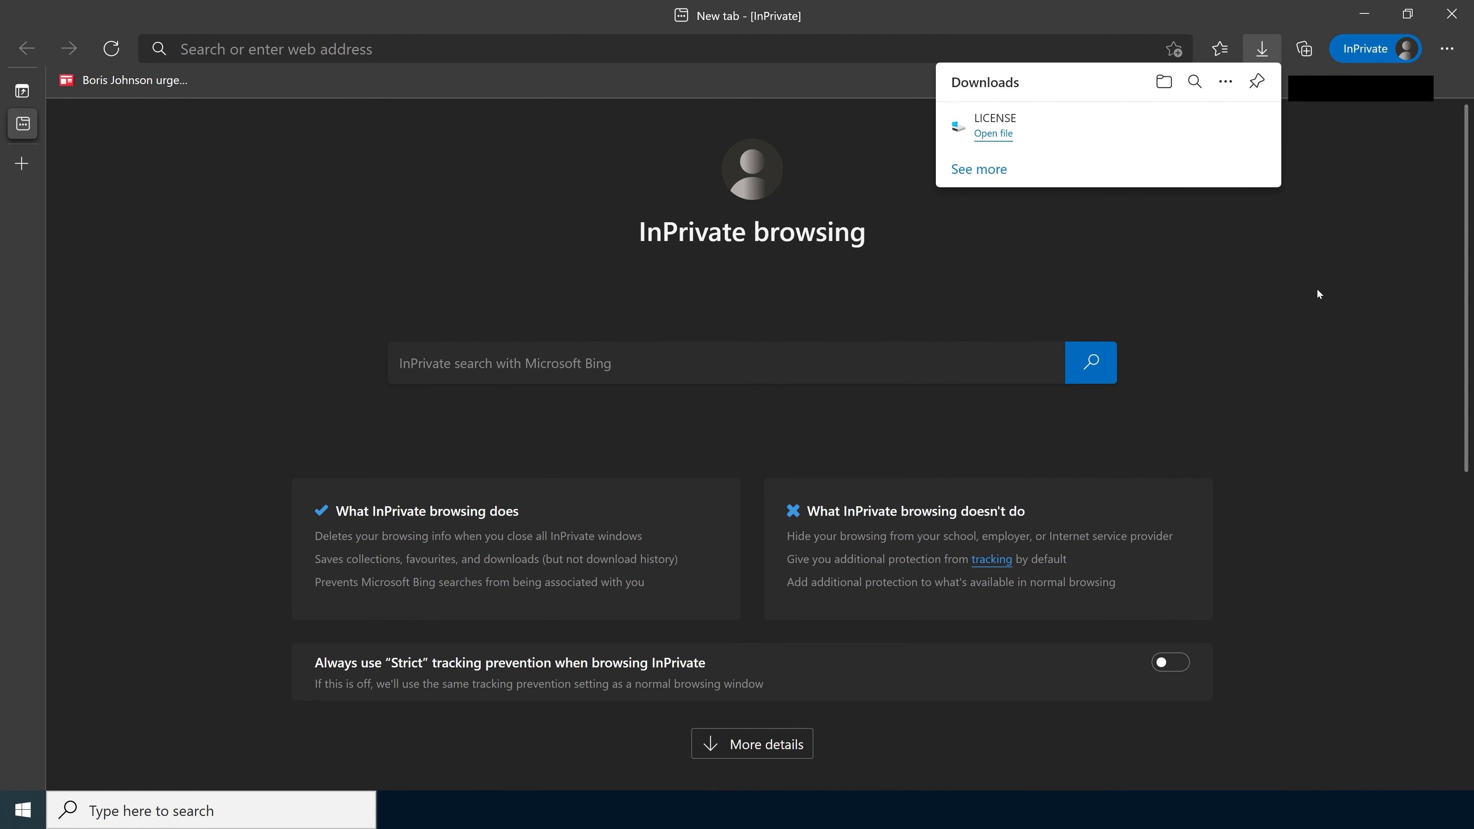
left_click(1444, 23)
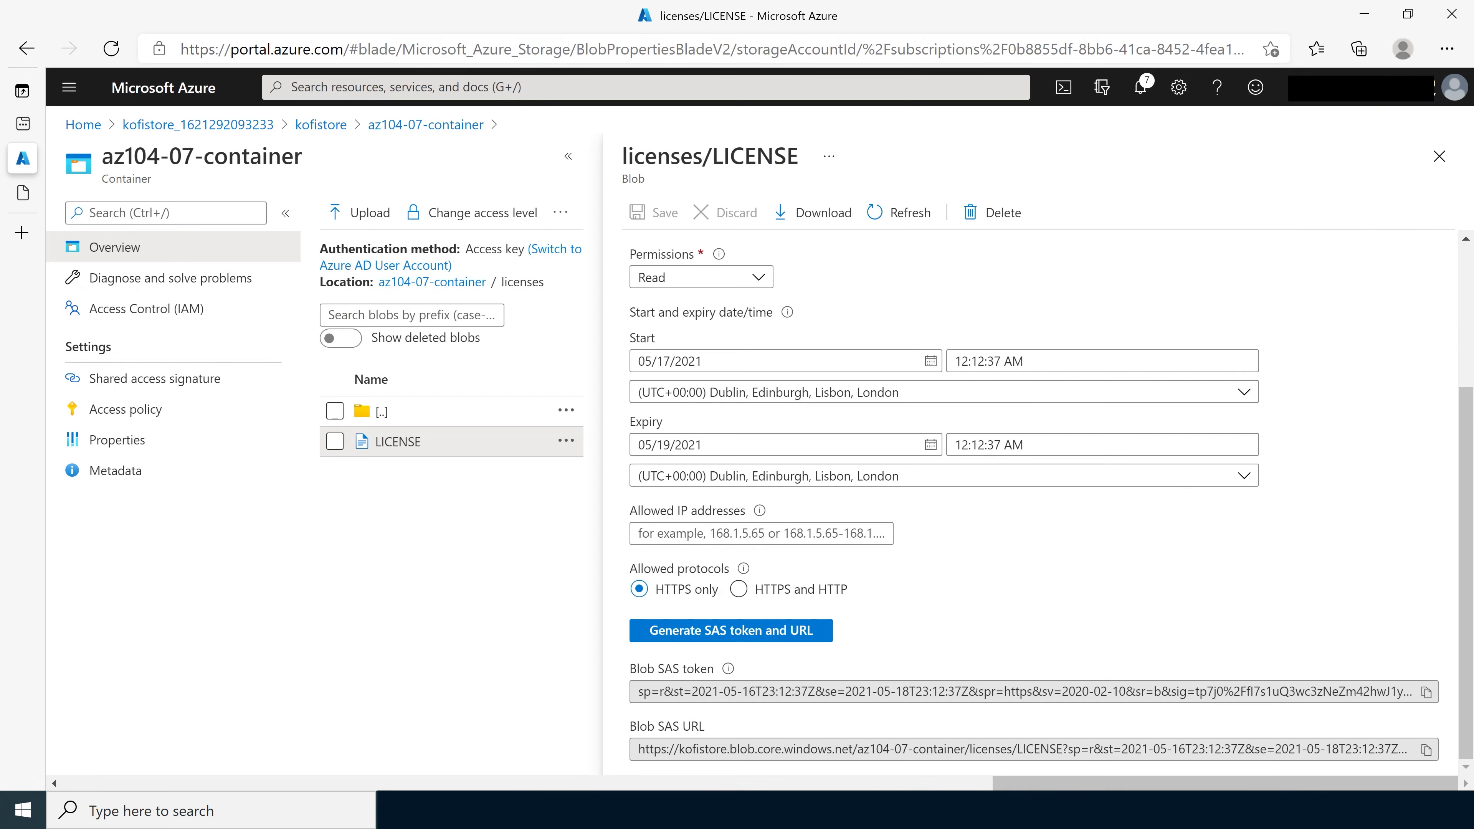
Switch to Notepad, paste the Blob SAS URL with its token into the untitled document, and return to the Azure portal.
key("alt+Tab")
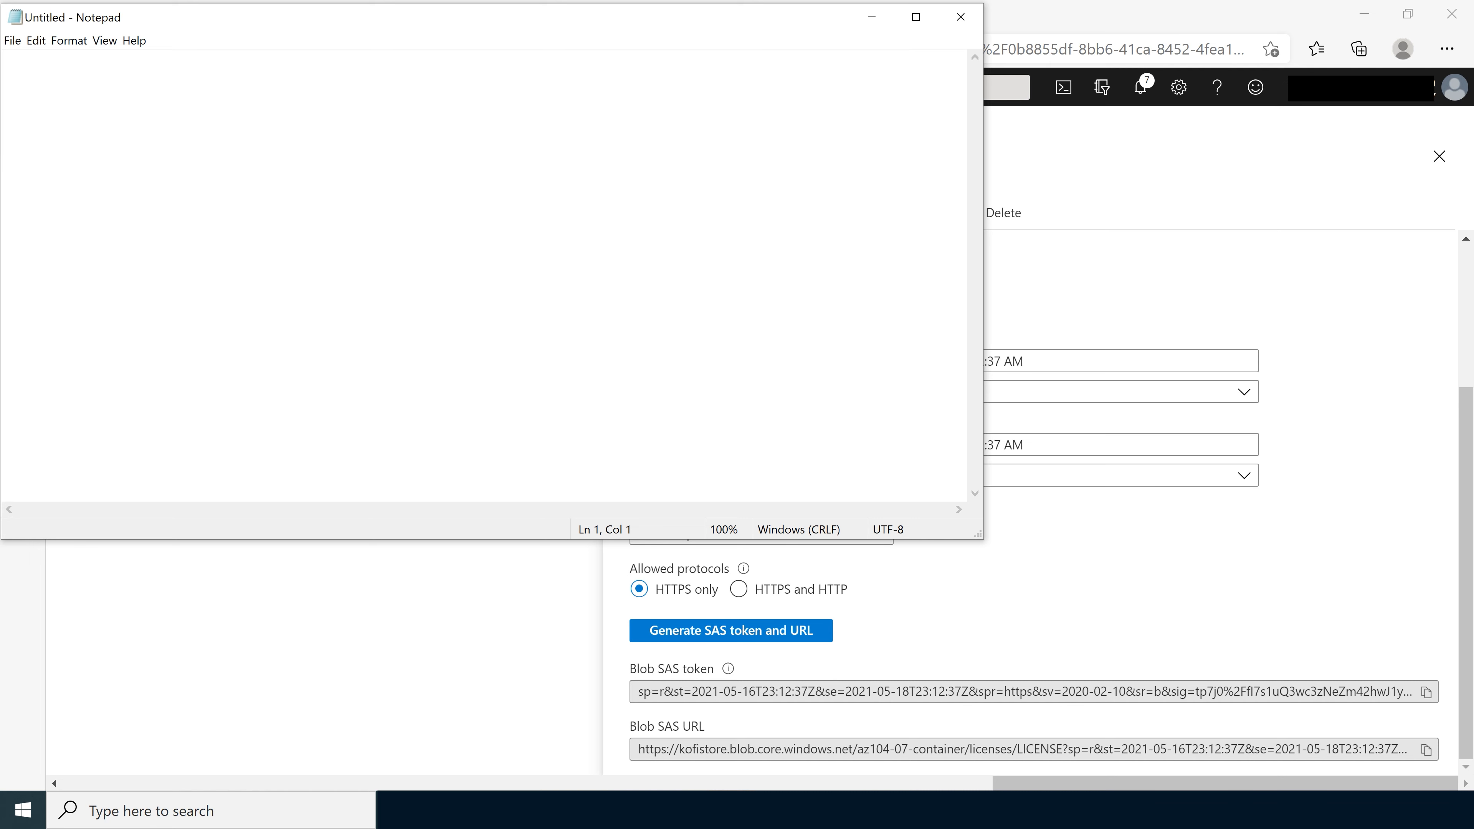
key("ctrl+v")
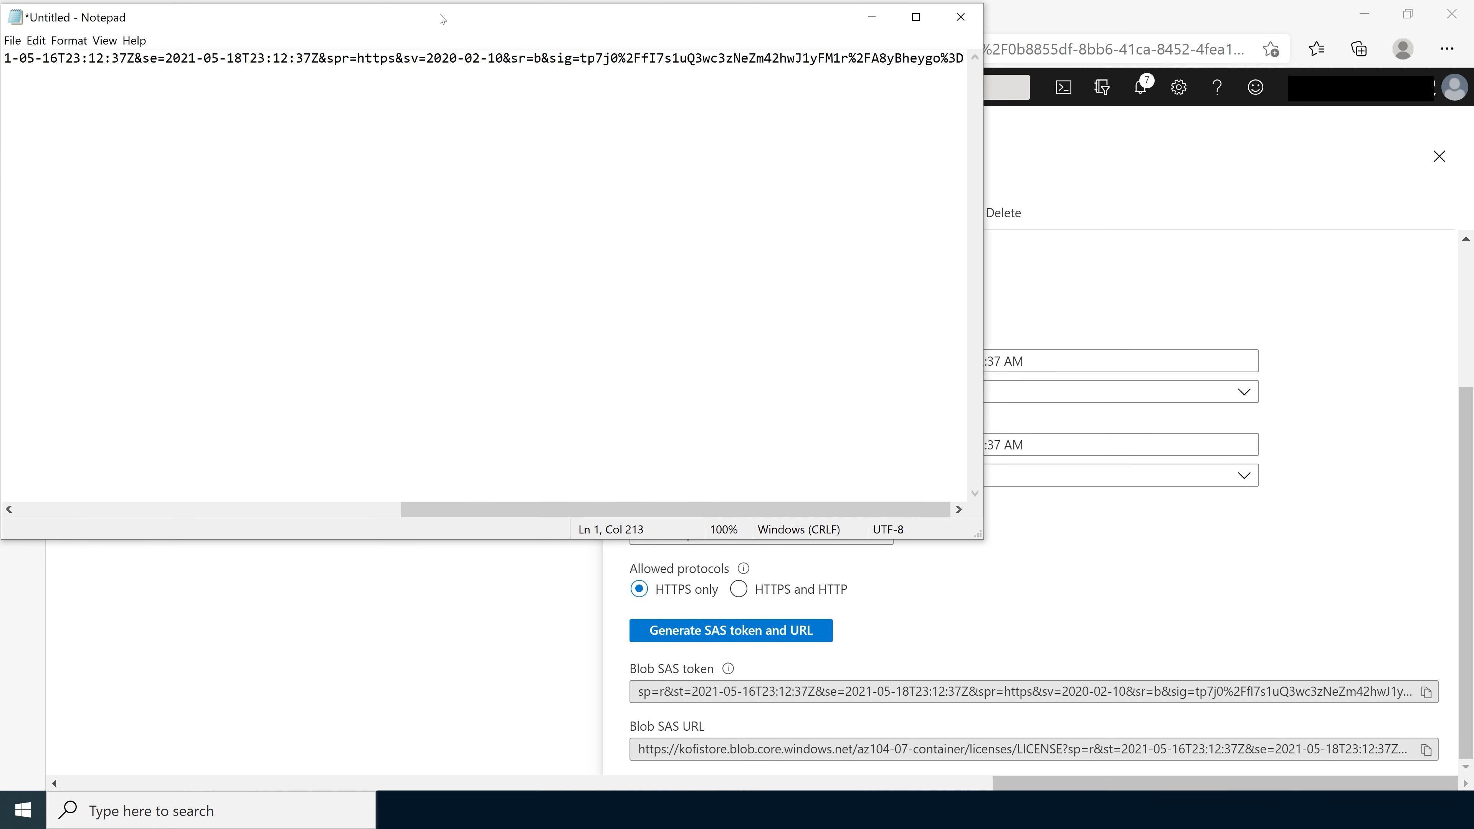
left_click_drag(441, 16, 688, 156)
left_click(1120, 156)
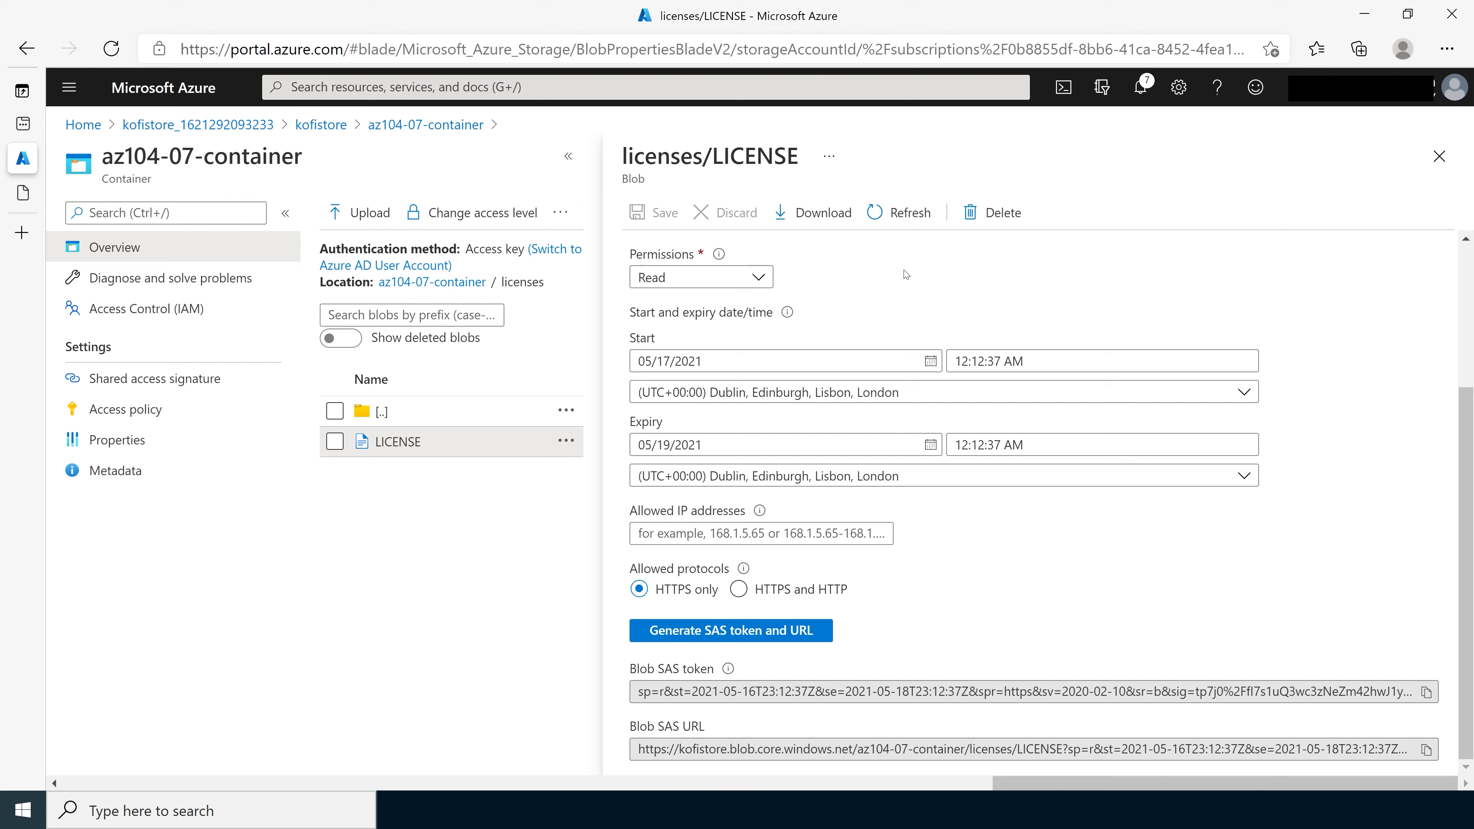
Close the LICENSE blob's properties and switch az104-07-container's authentication method to Azure AD User Account.
left_click(1439, 157)
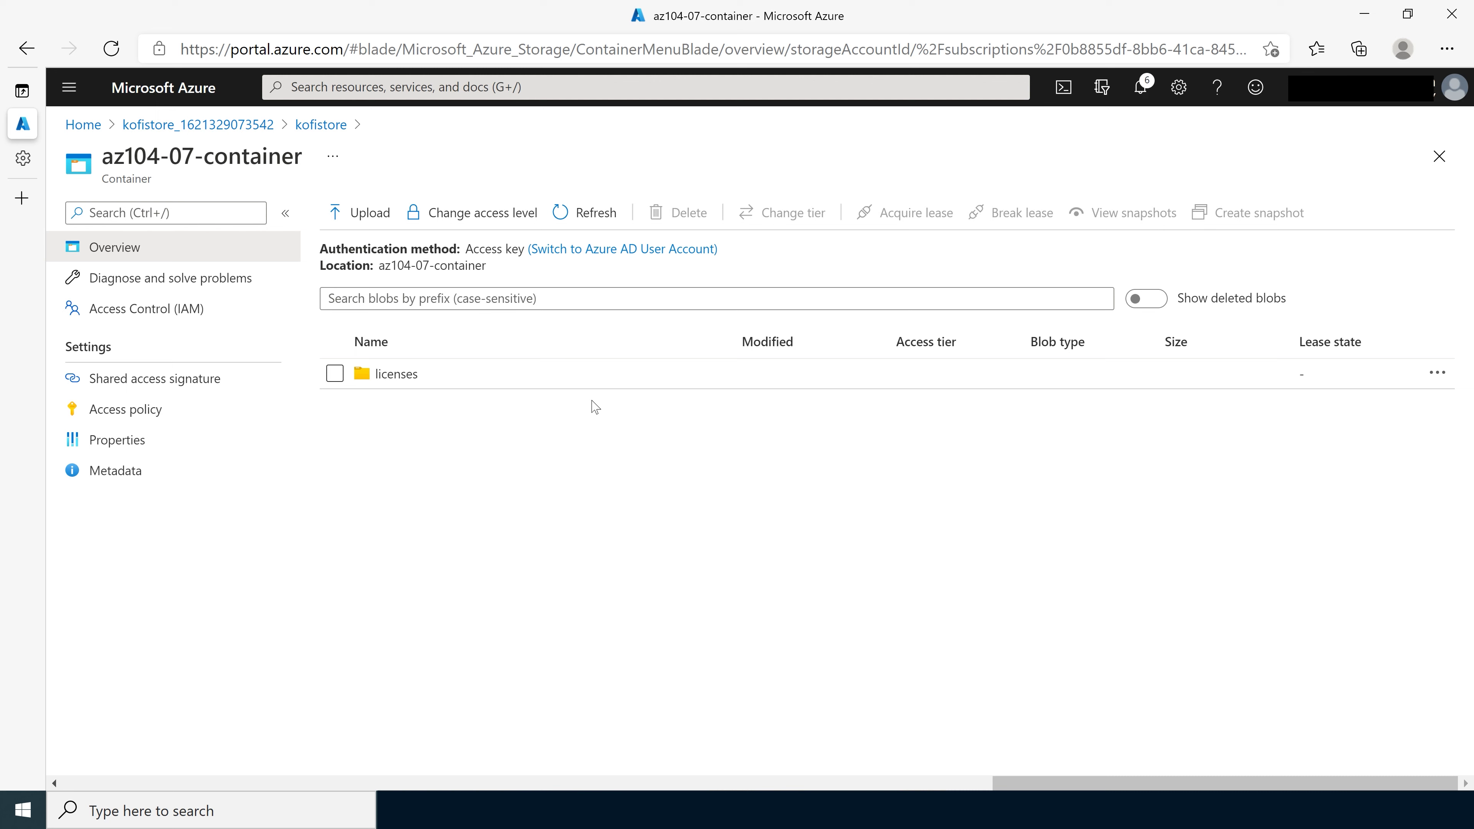
left_click_drag(348, 248, 433, 249)
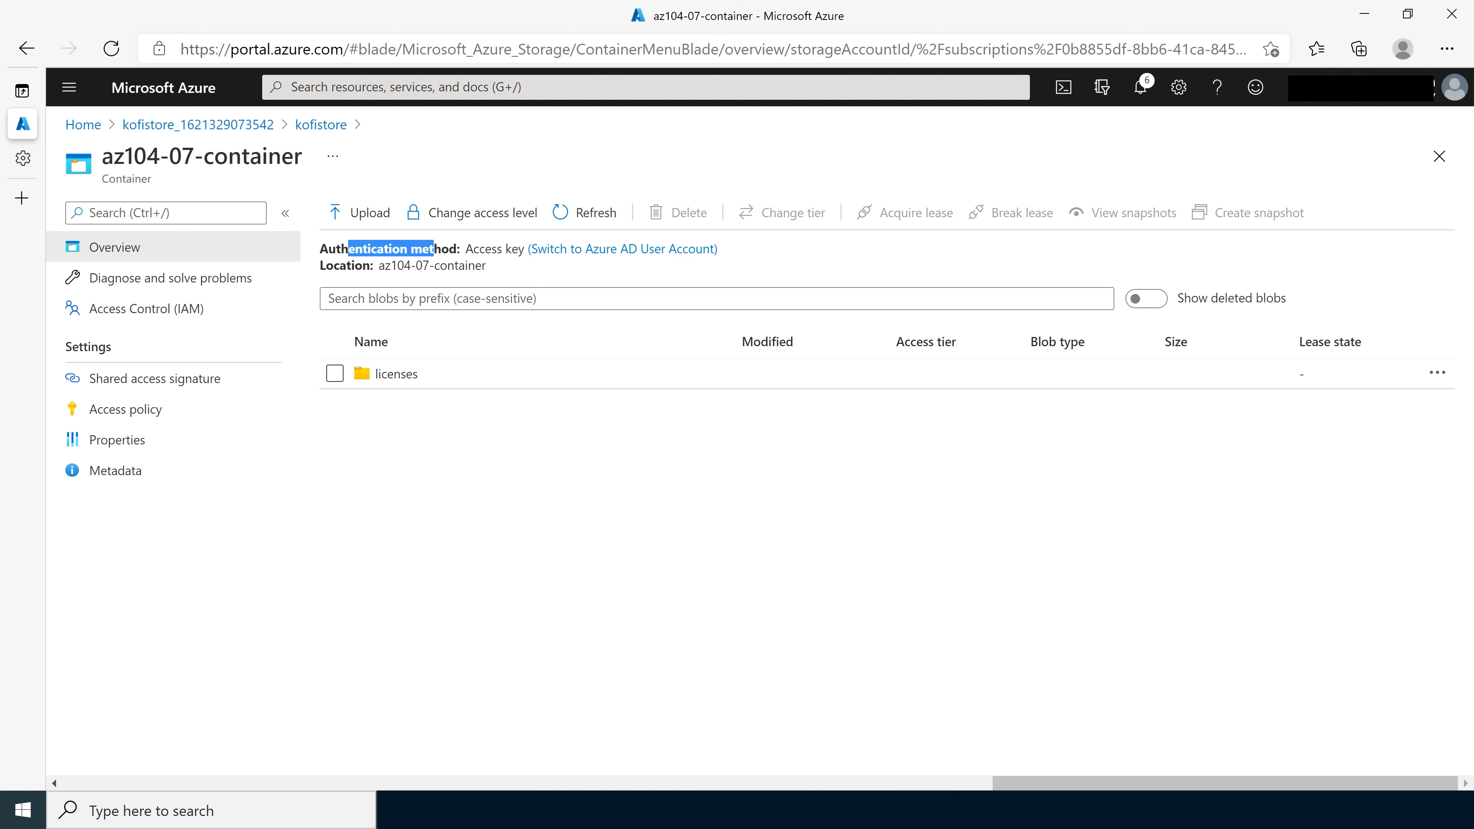
left_click(637, 249)
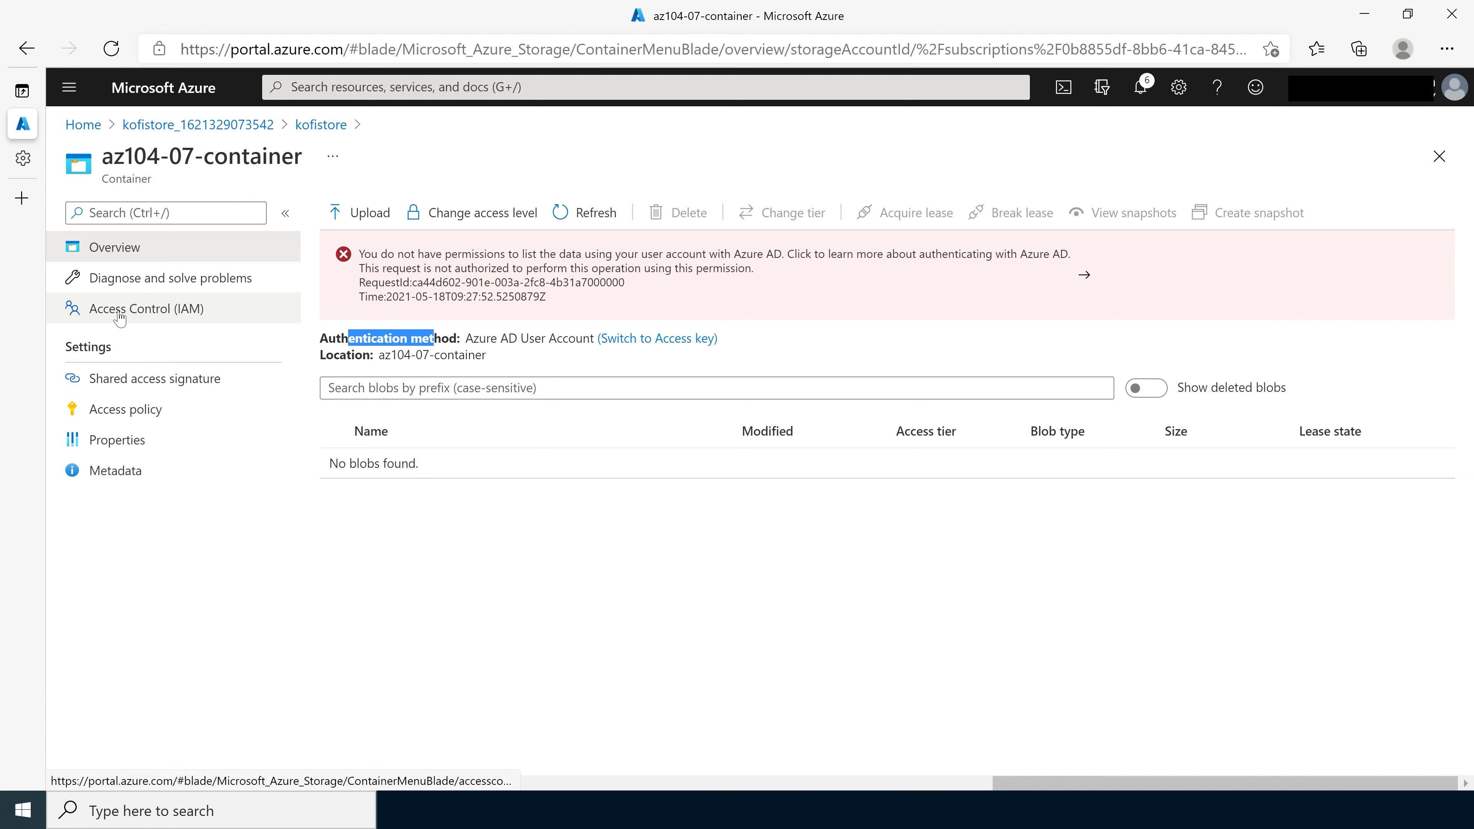
Assign the Storage Blob Data Owner role on az104-07-container to your own user account through Access Control (IAM).
left_click(155, 318)
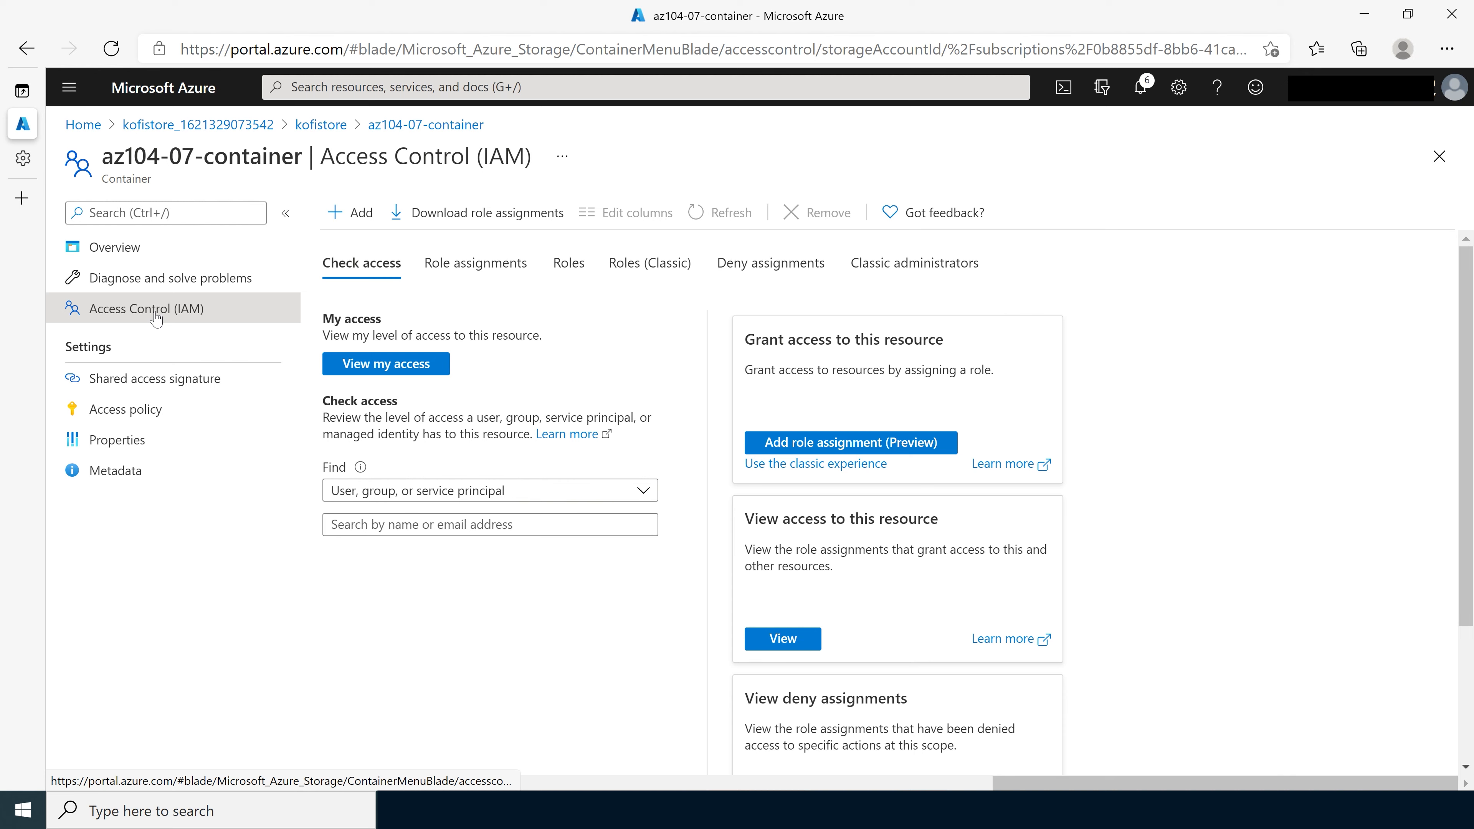
left_click(371, 215)
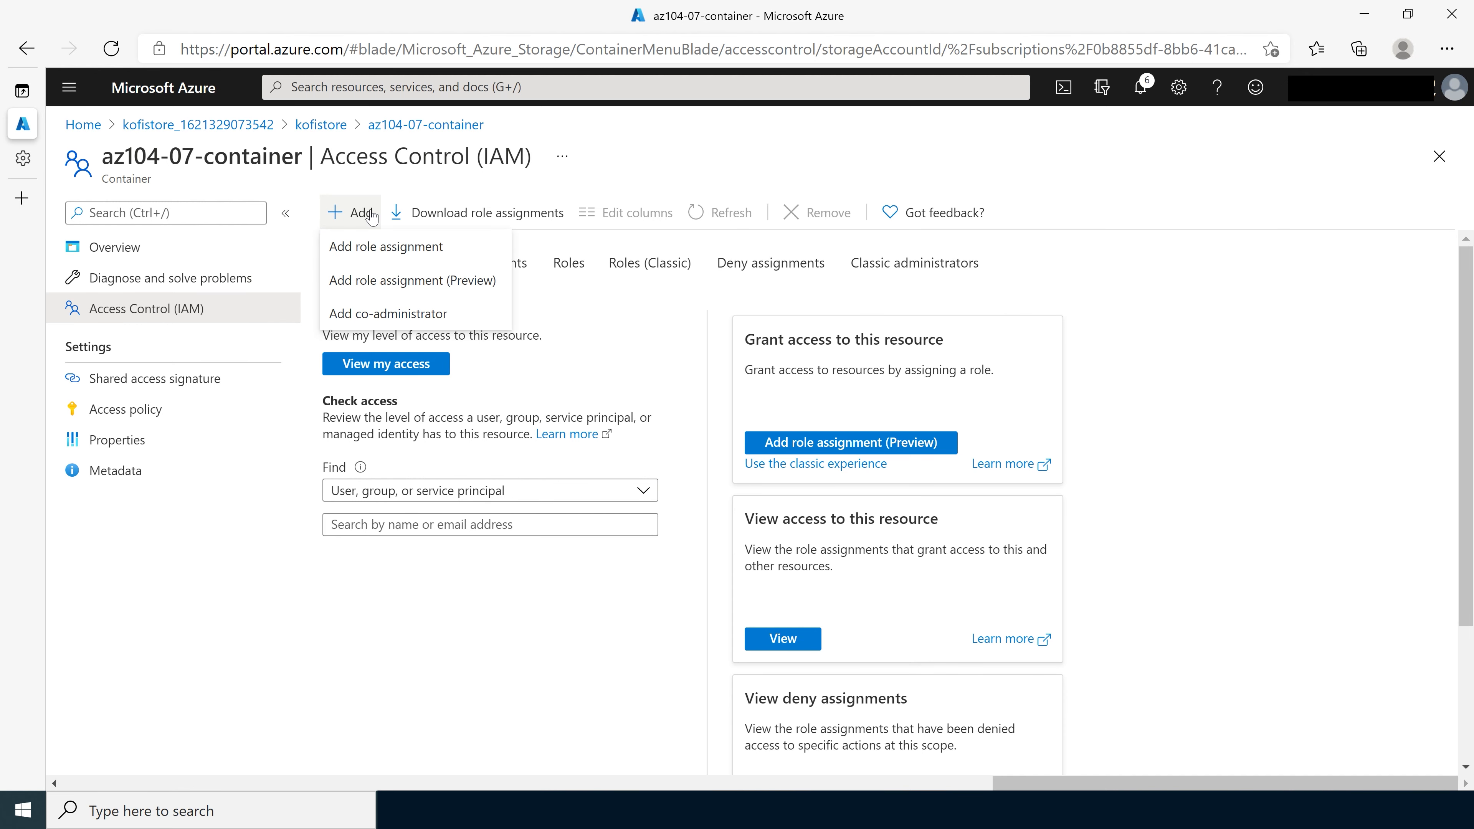
left_click(373, 249)
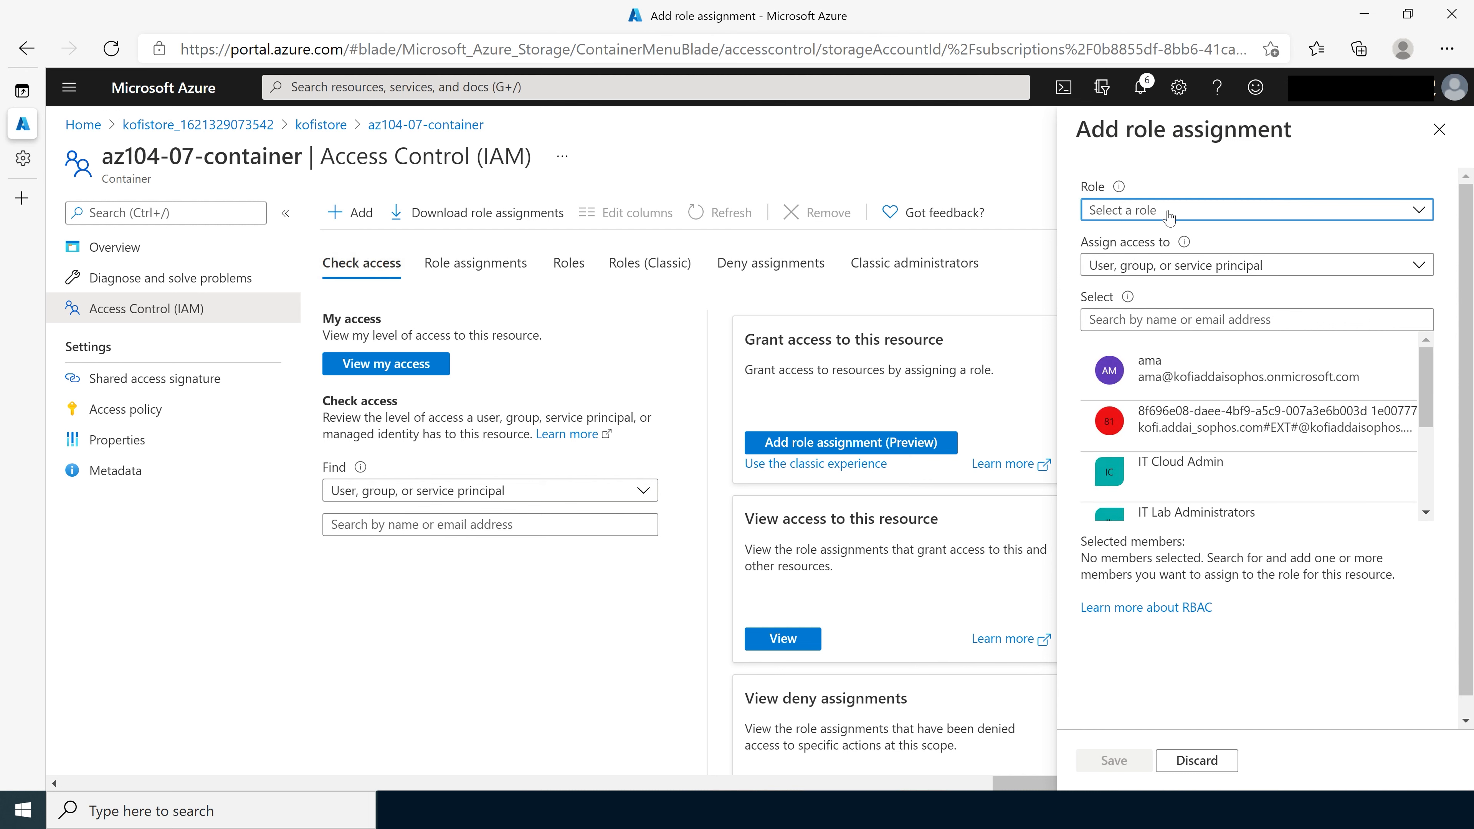
left_click(1168, 217)
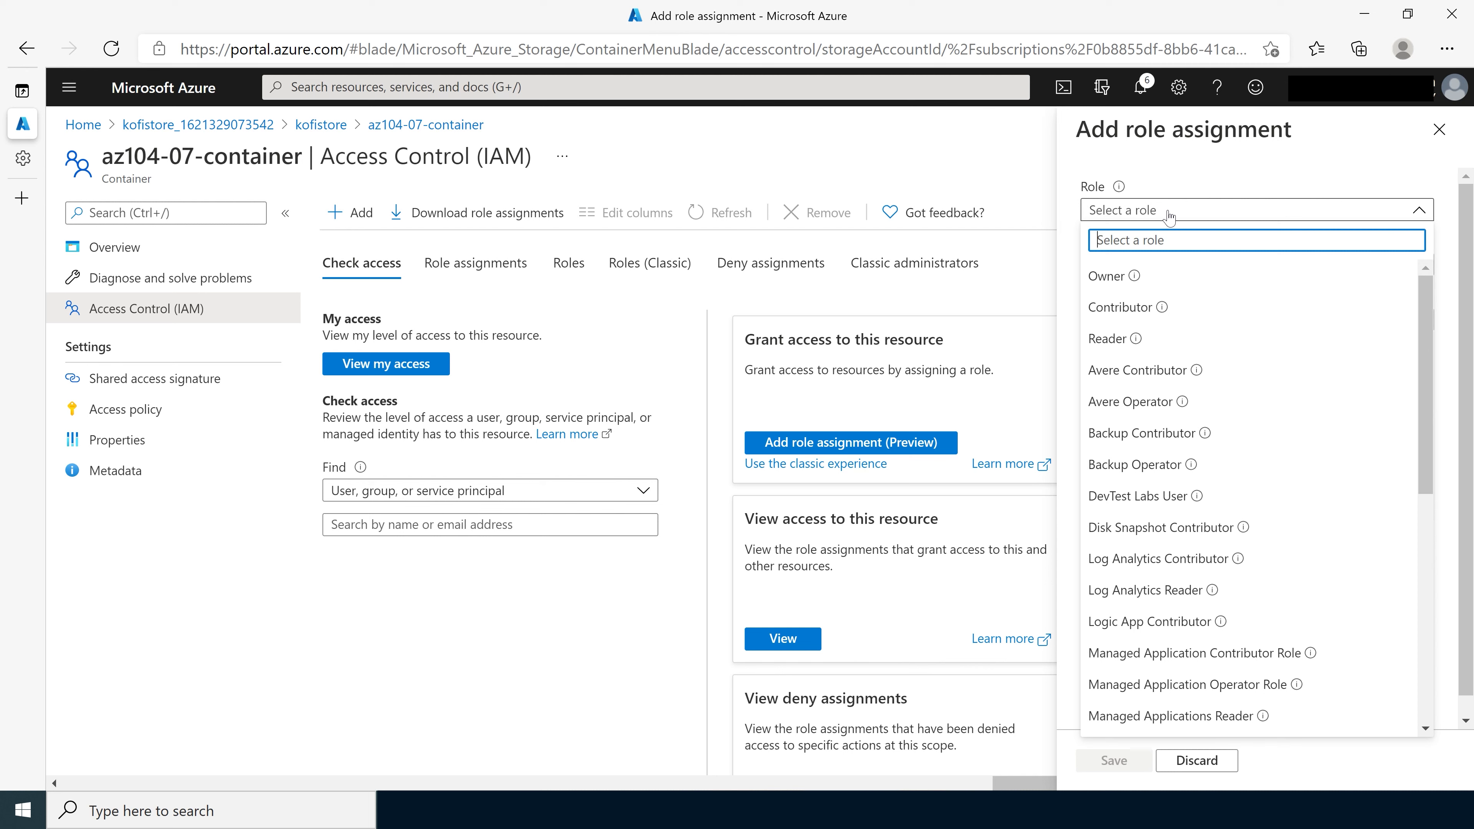
type("storag")
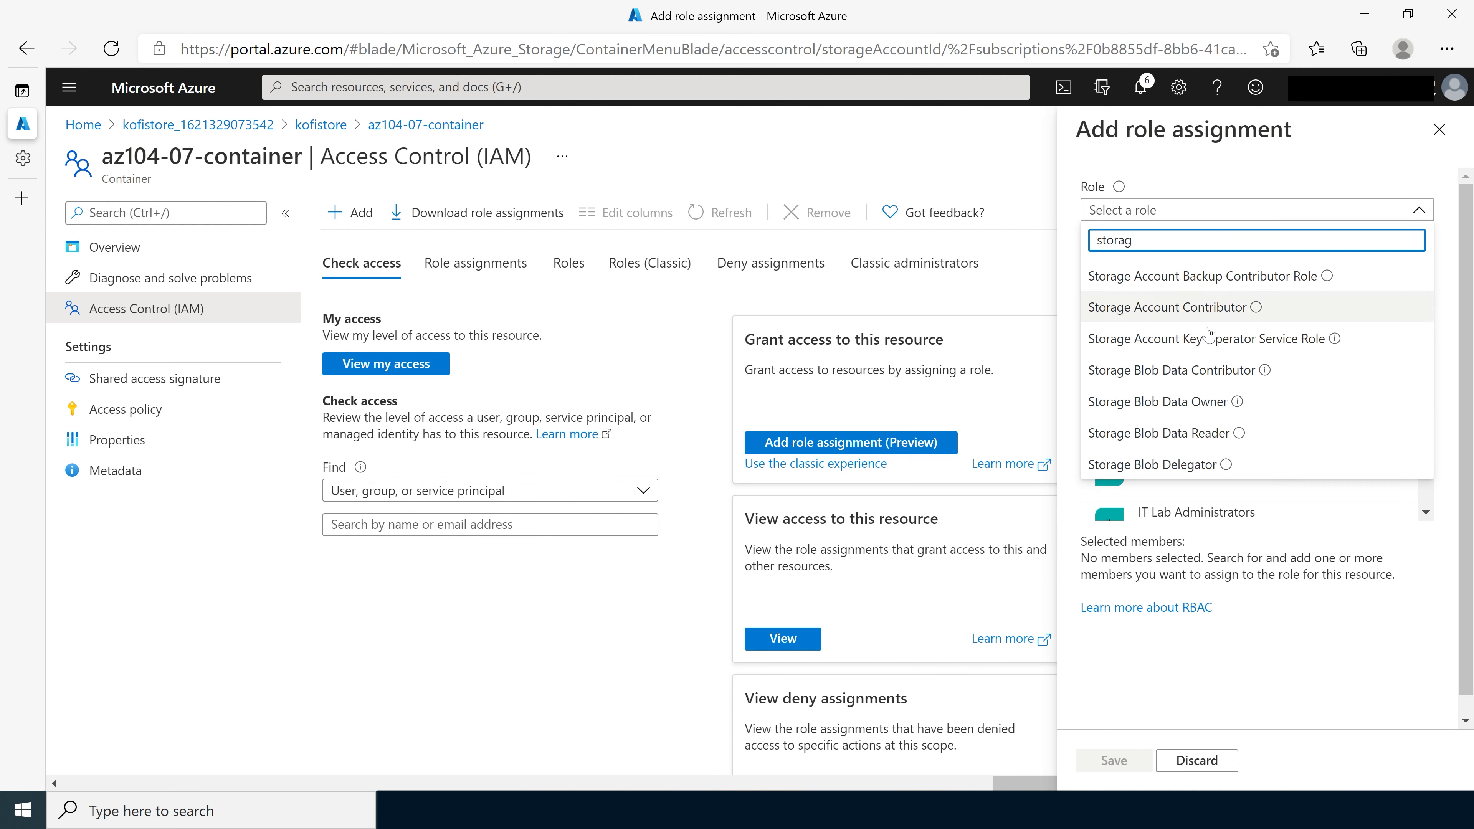
left_click(1168, 411)
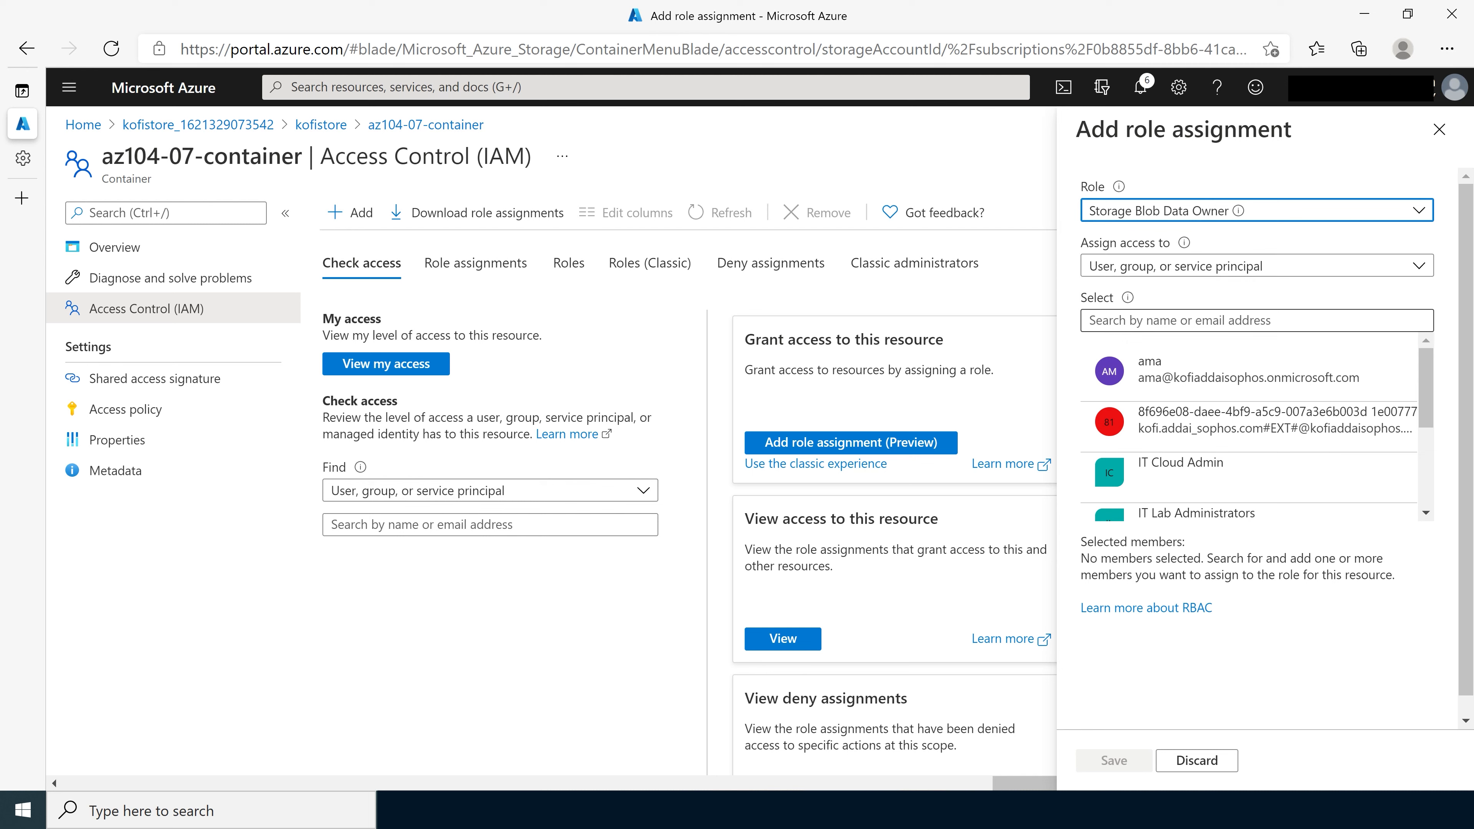
left_click(1236, 429)
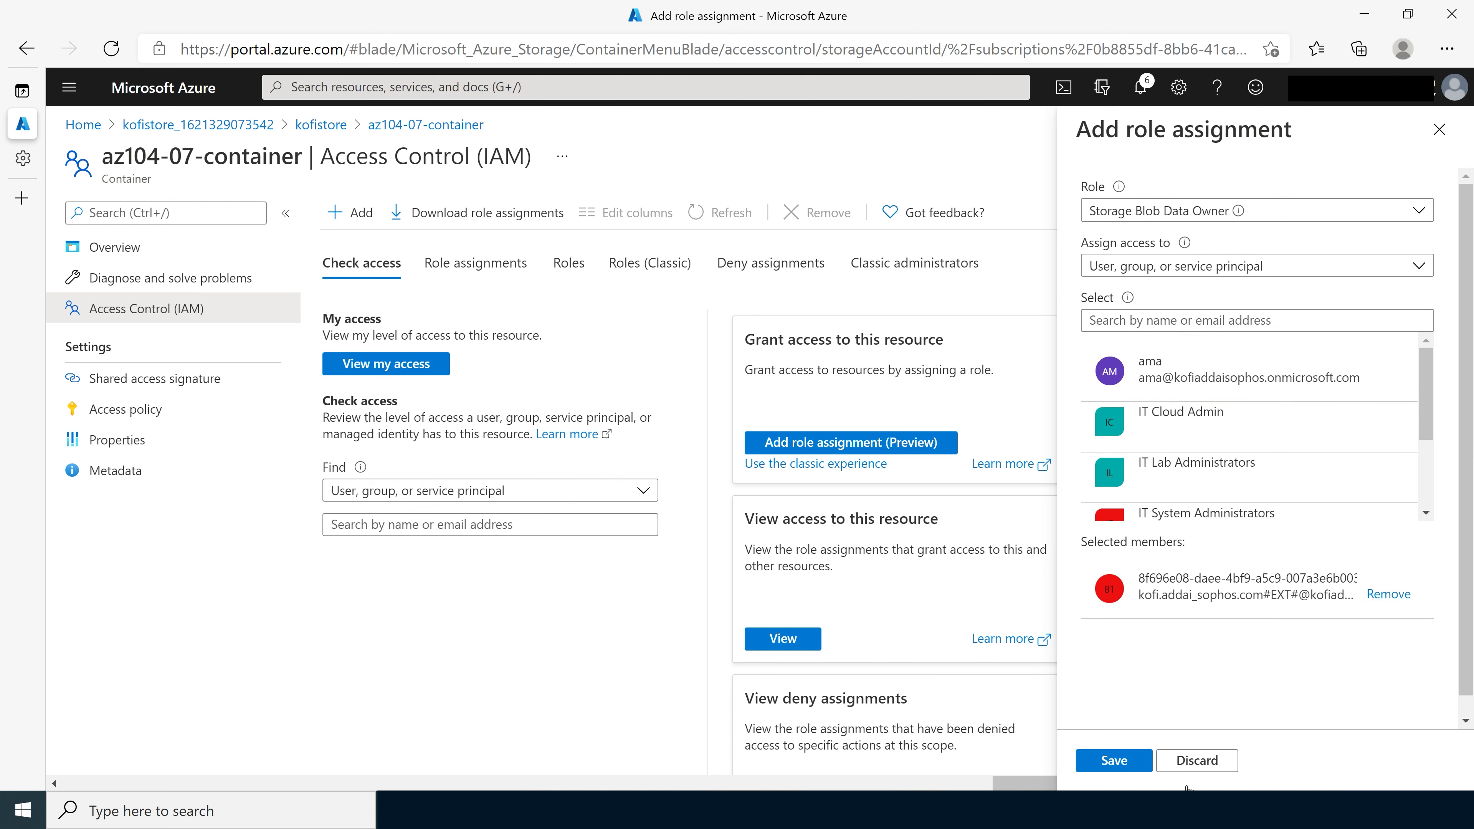
left_click(1111, 765)
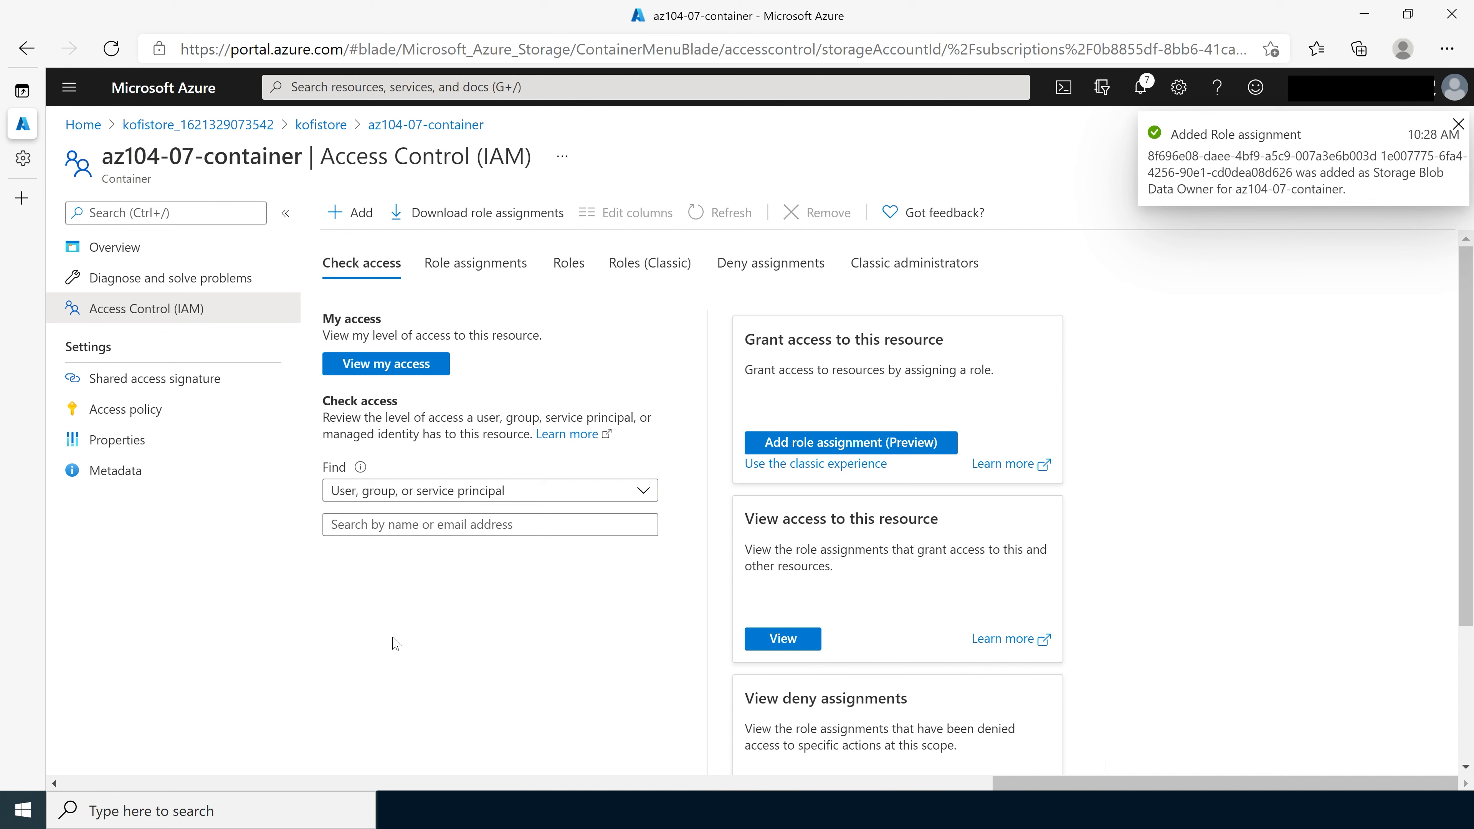
Return to the container's overview and open the licenses folder to view its LICENSE blob.
left_click(120, 256)
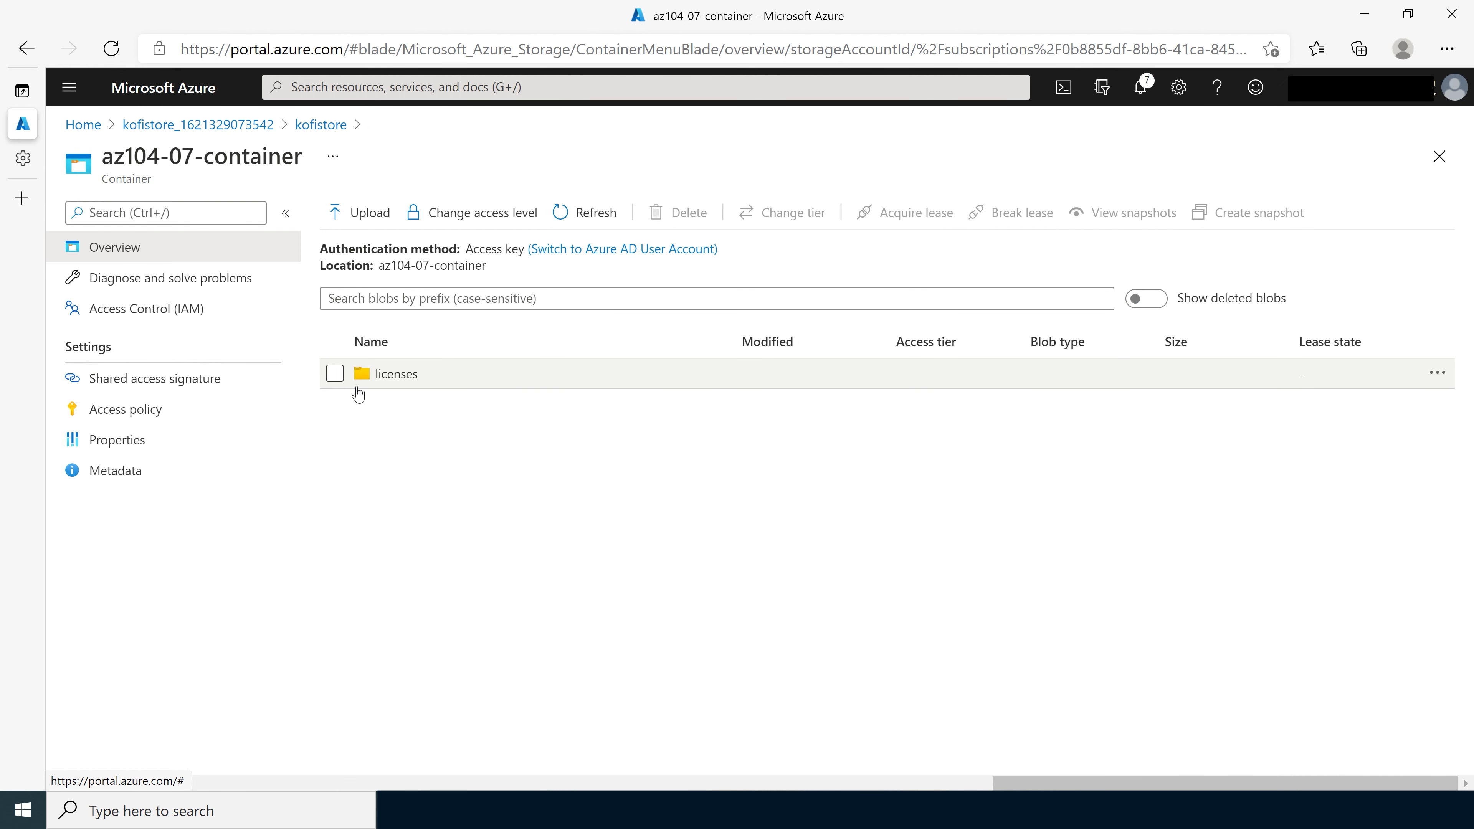
double_click(397, 375)
double_click(390, 385)
left_click(390, 384)
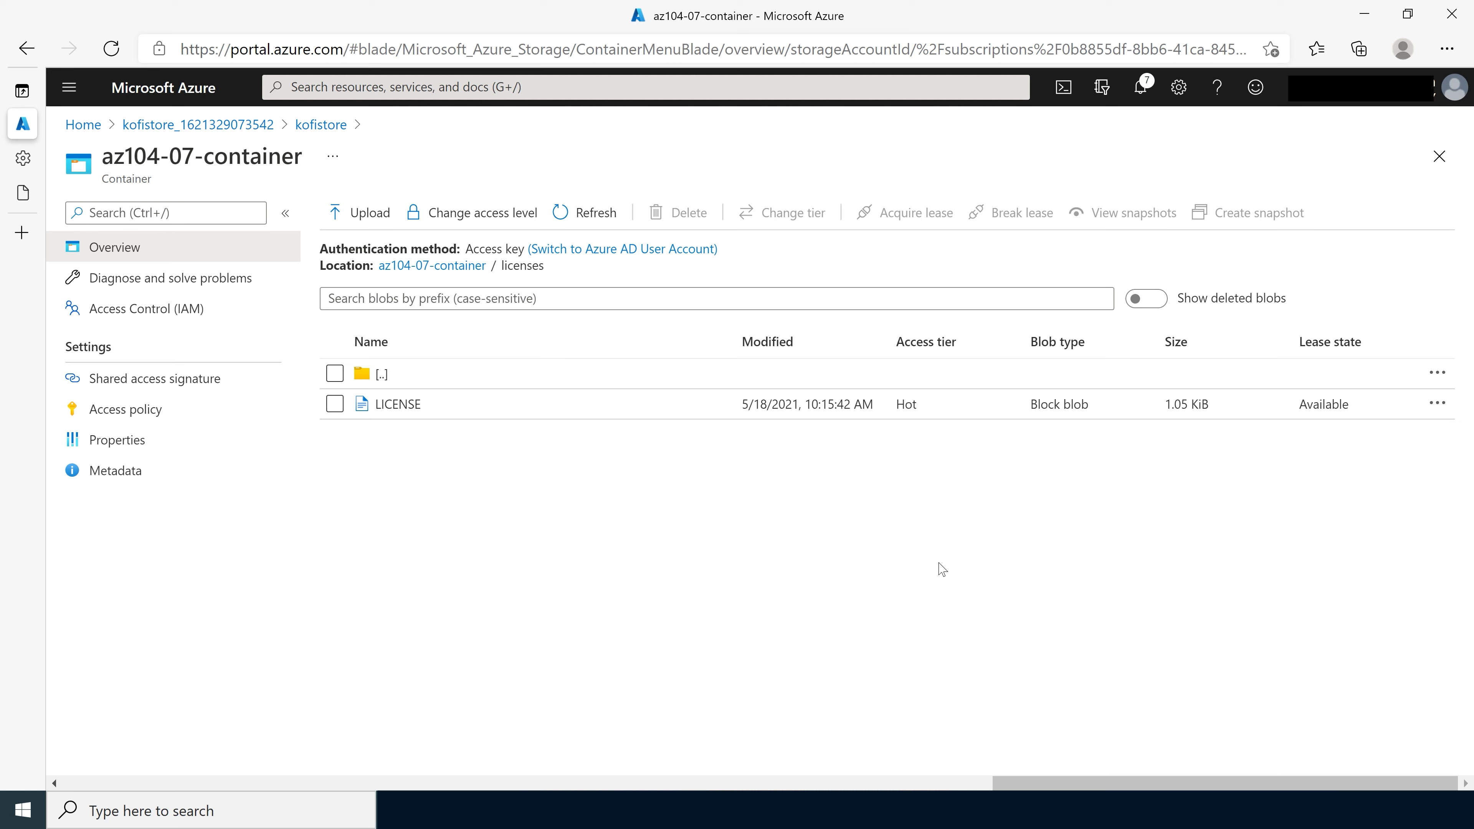
Find the Virtual machines service and check the status of az104-07-vm0.
left_click(685, 87)
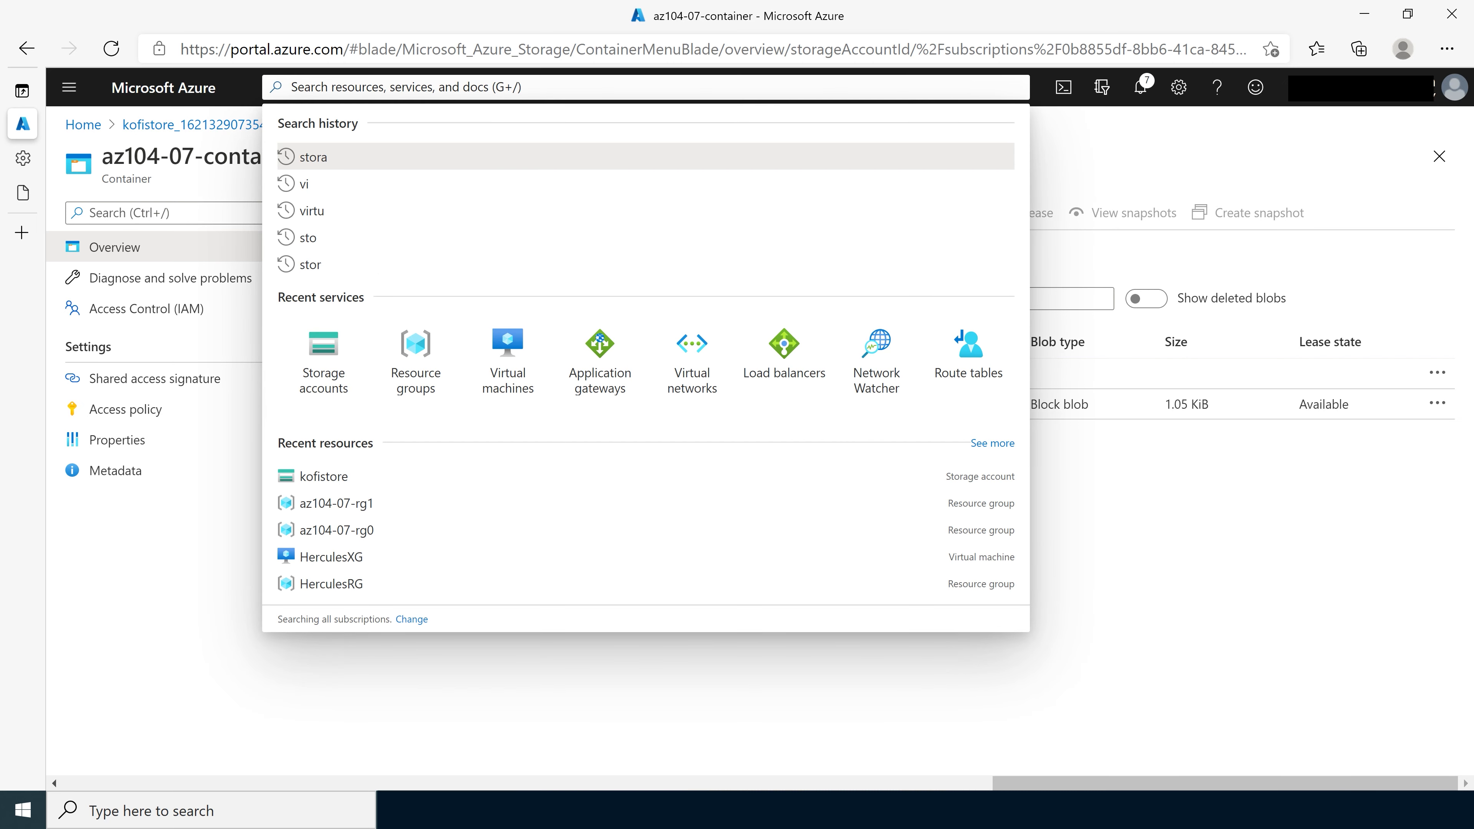
type("vm")
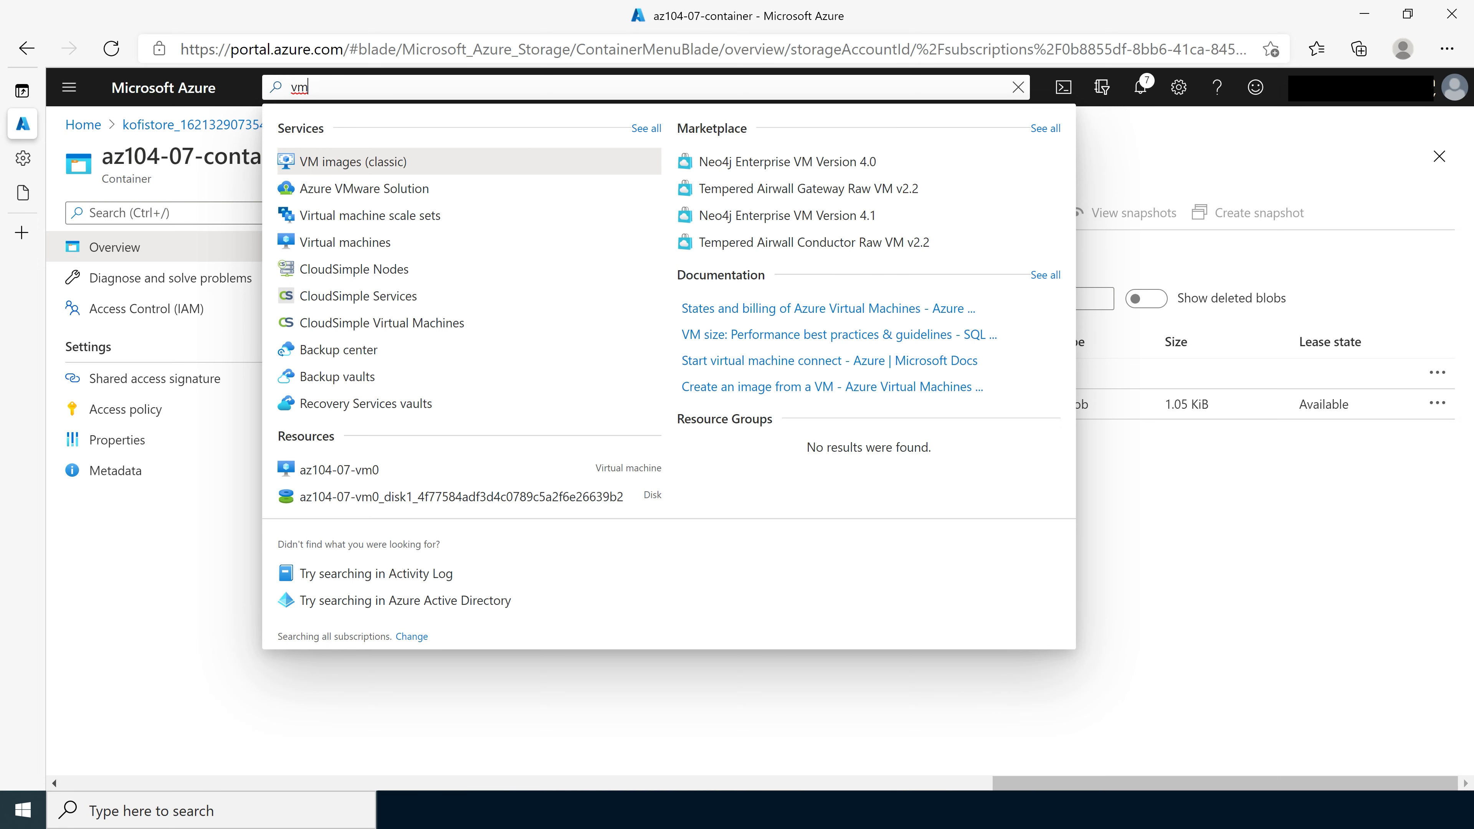
left_click(400, 243)
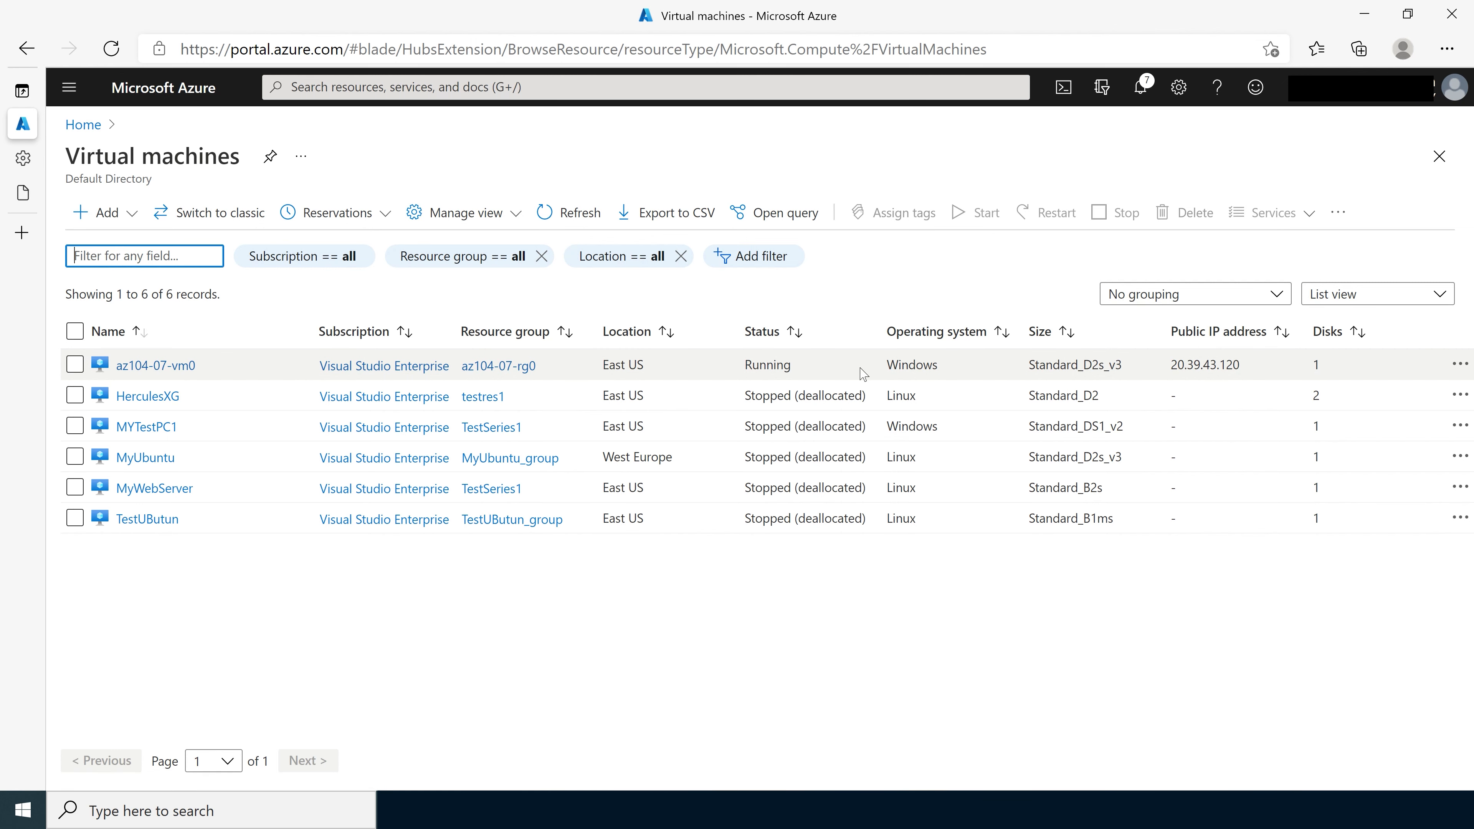
Find the Storage accounts service and open the file shares of the kofistore account.
left_click(441, 86)
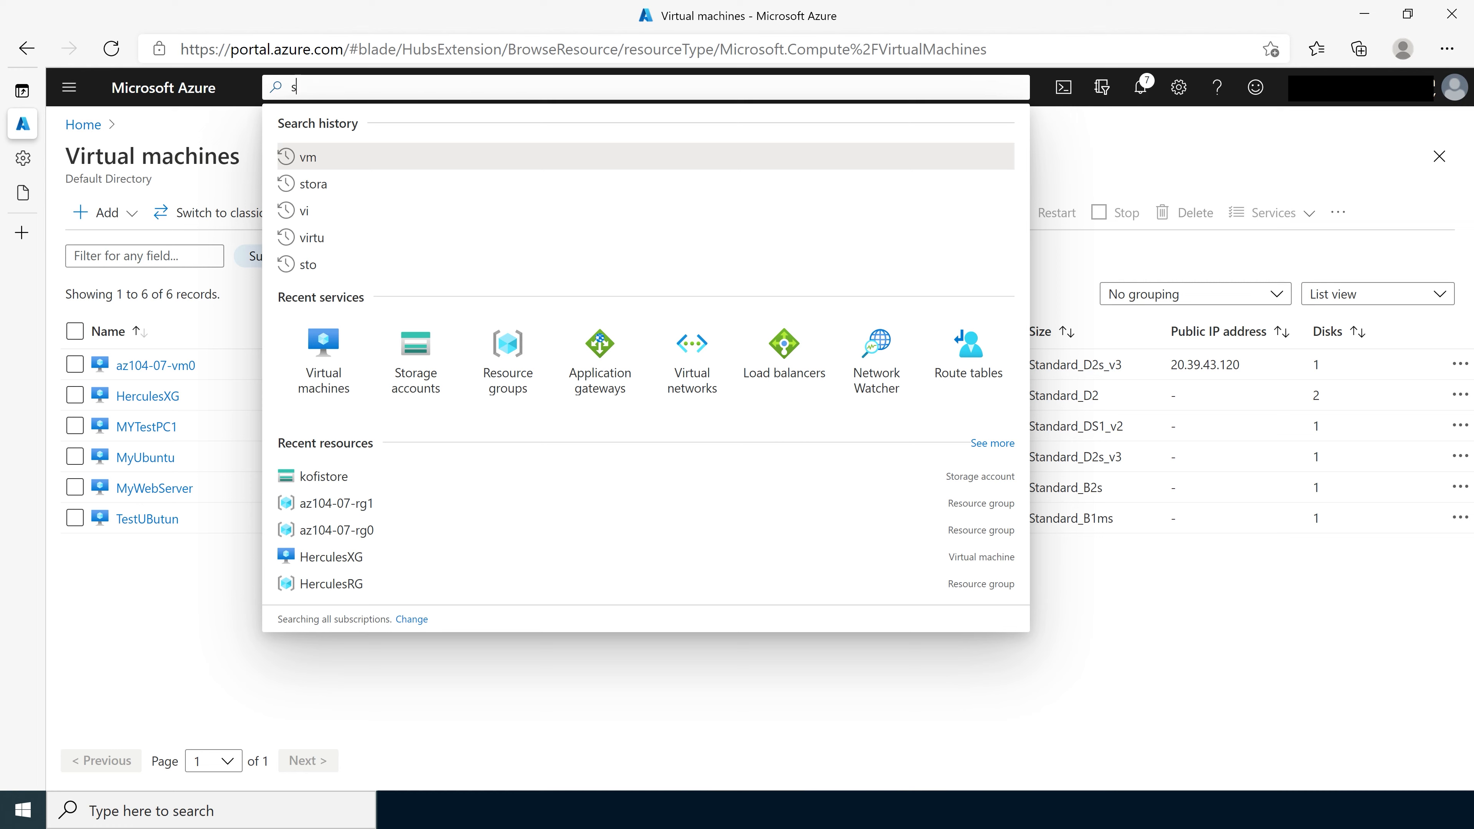
type("stor")
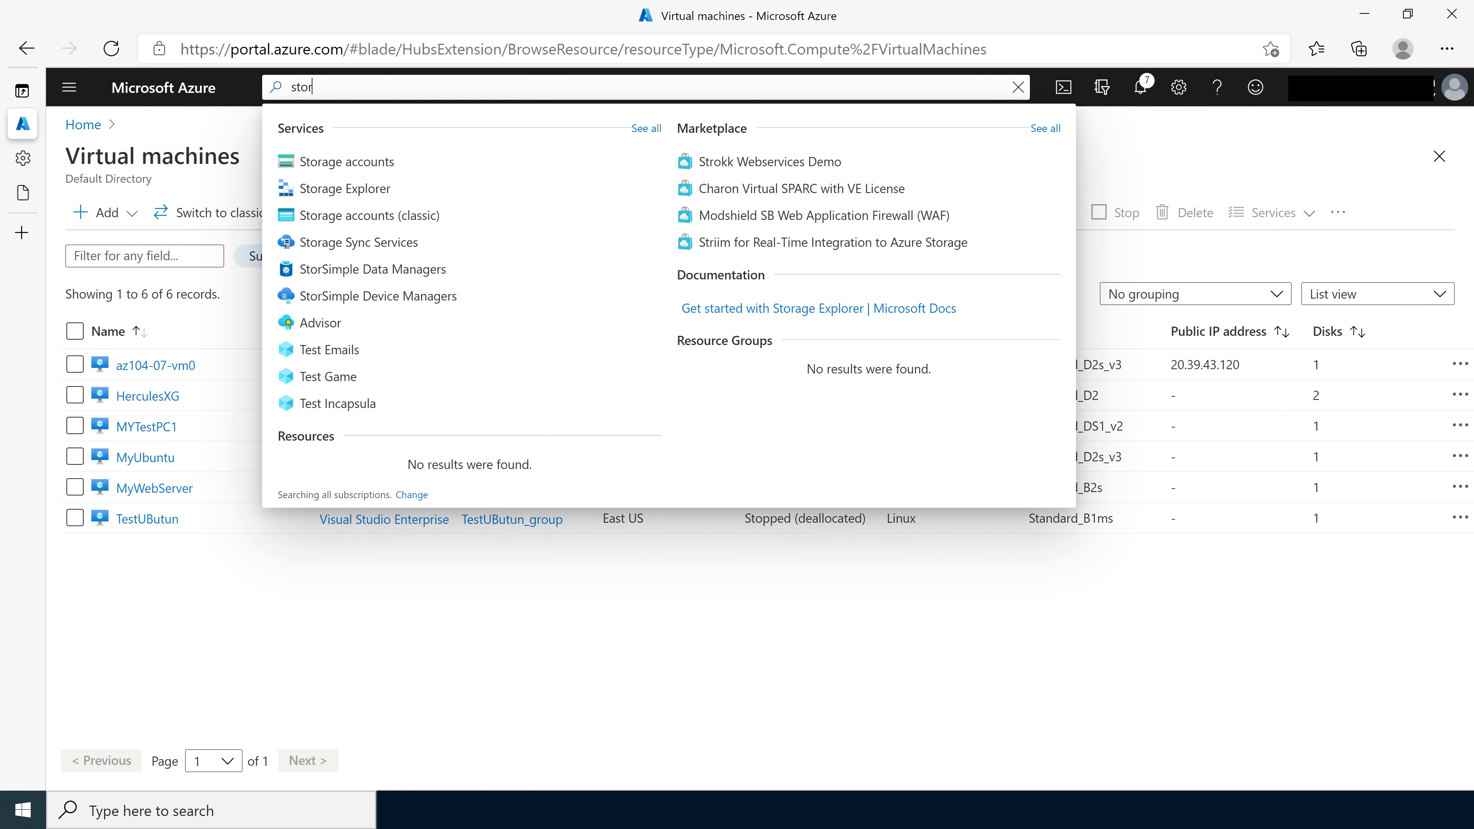
left_click(378, 162)
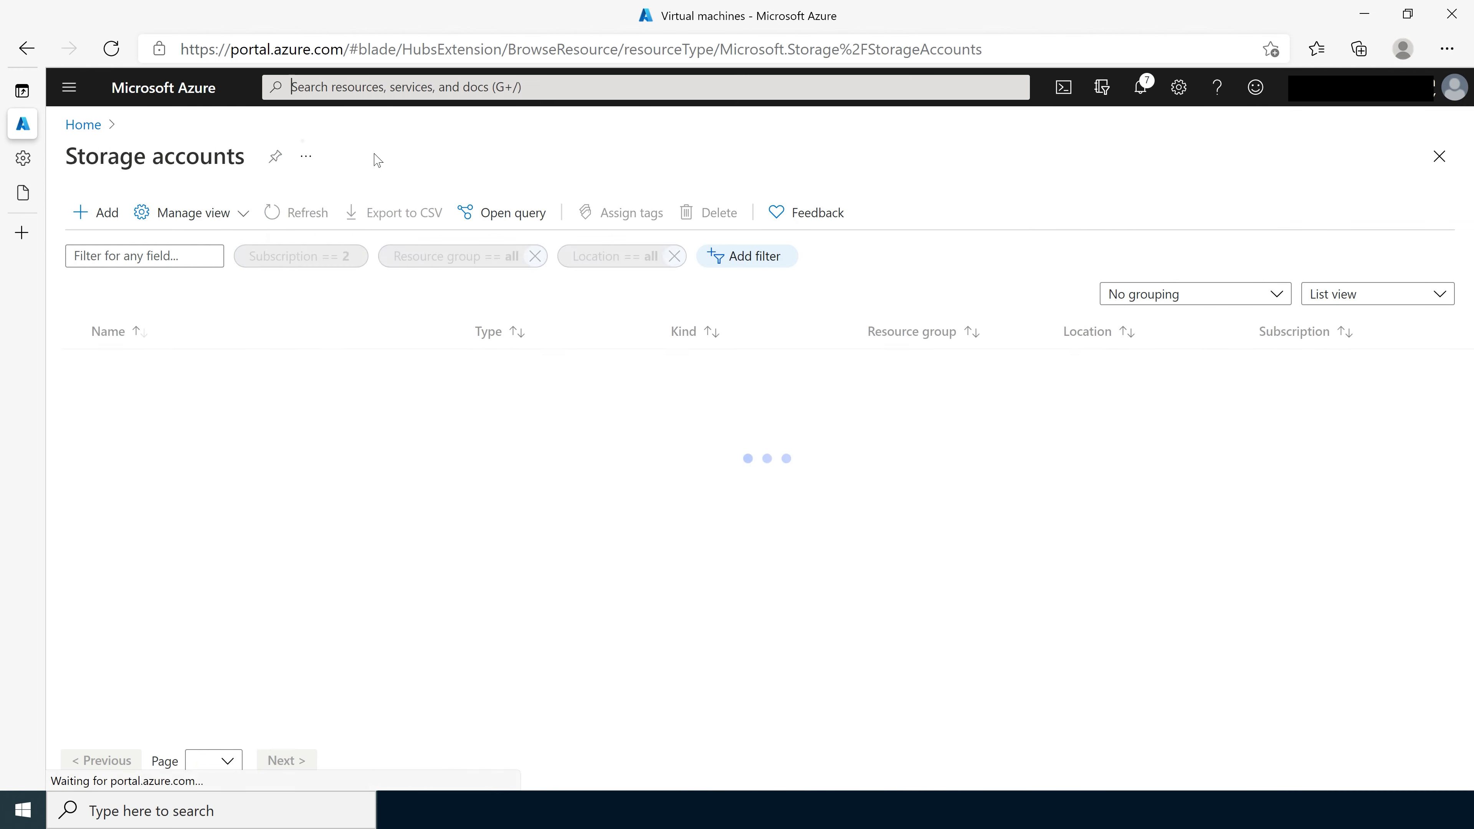
left_click(139, 397)
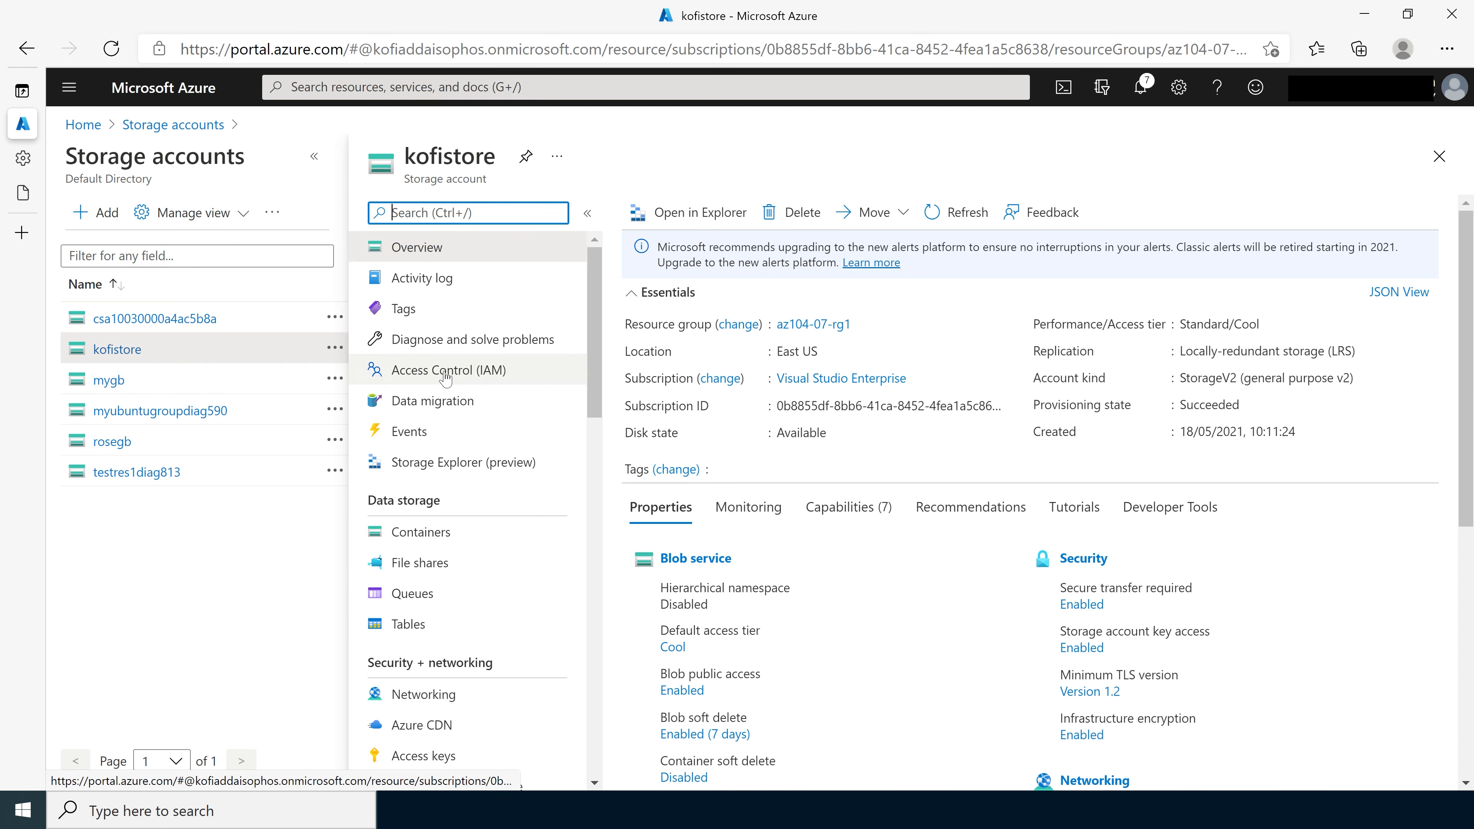
left_click_drag(593, 350, 576, 319)
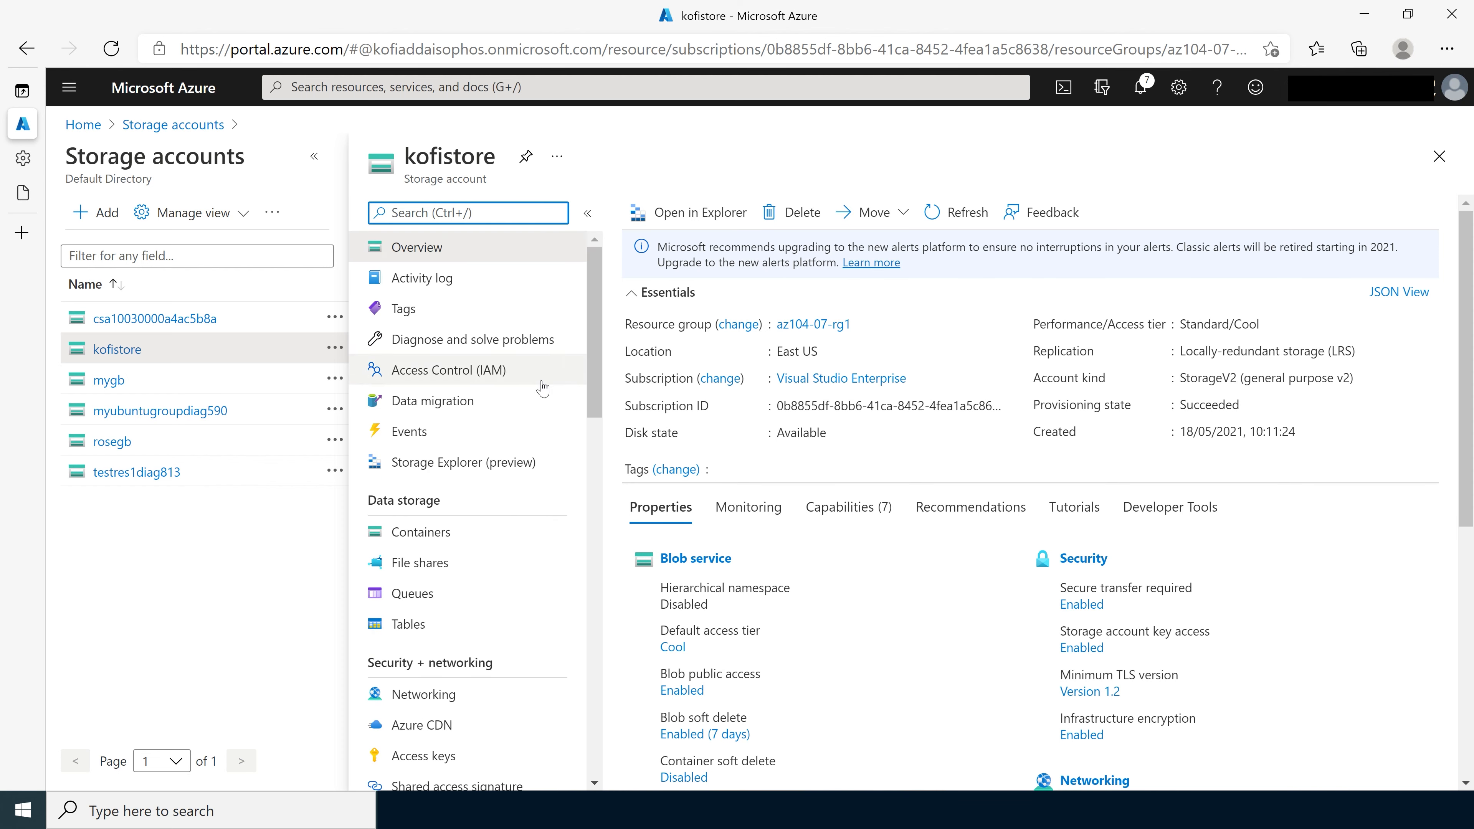
left_click(426, 570)
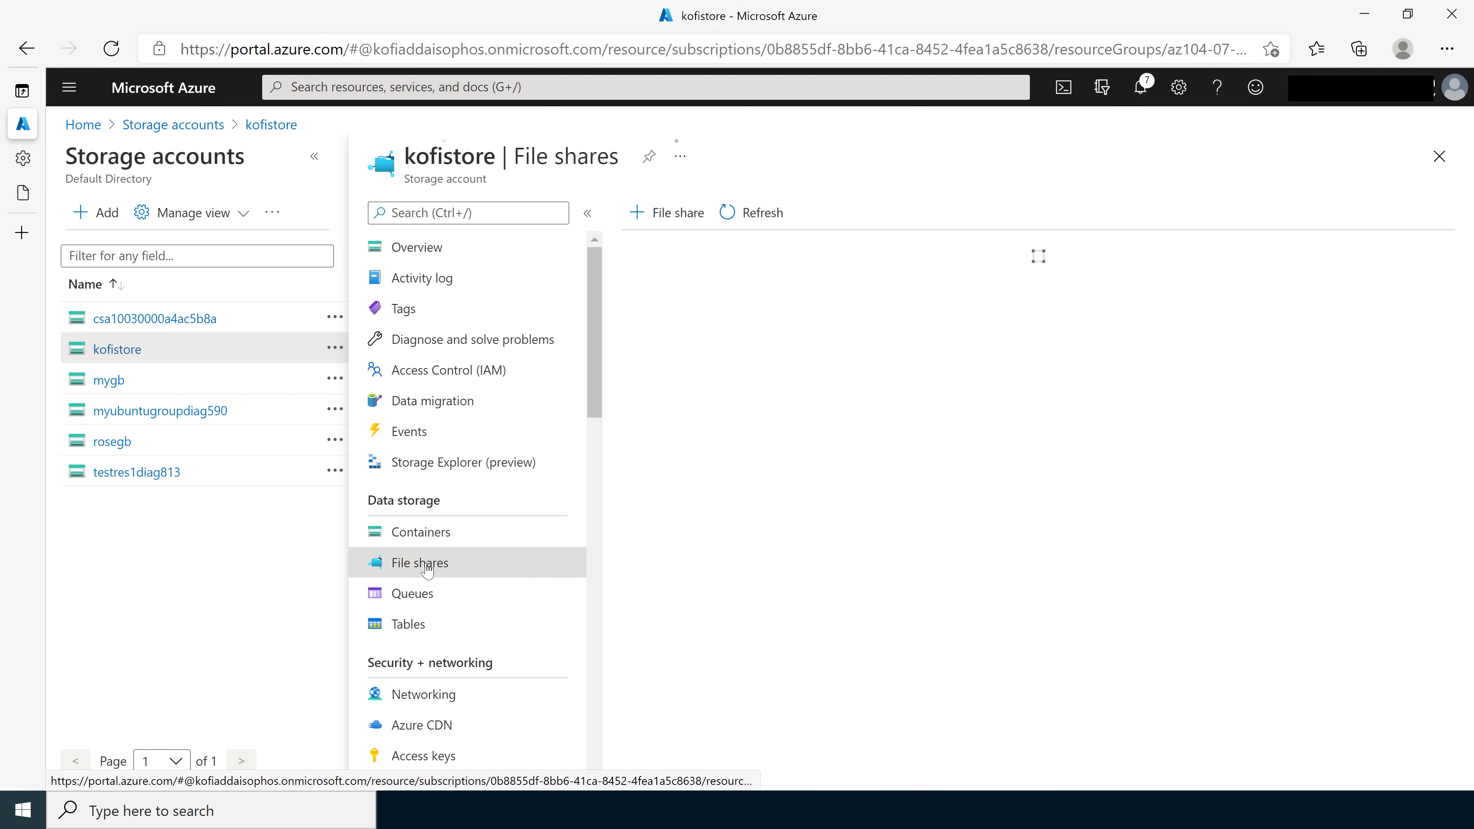
Create a file share named az104-07-share with a quota of 1024 GiB in the Transaction optimized tier.
left_click(672, 217)
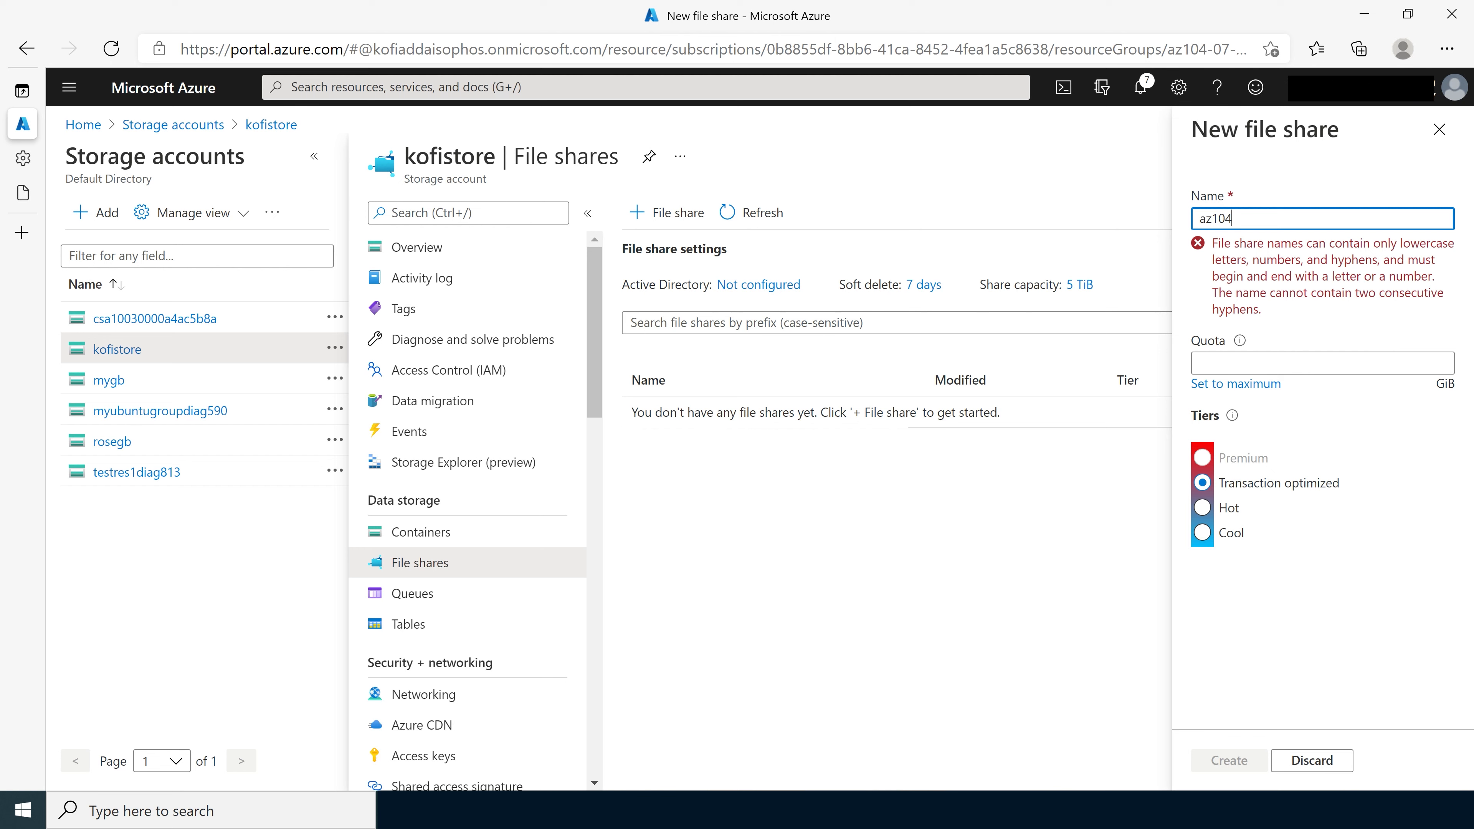
type("07-share")
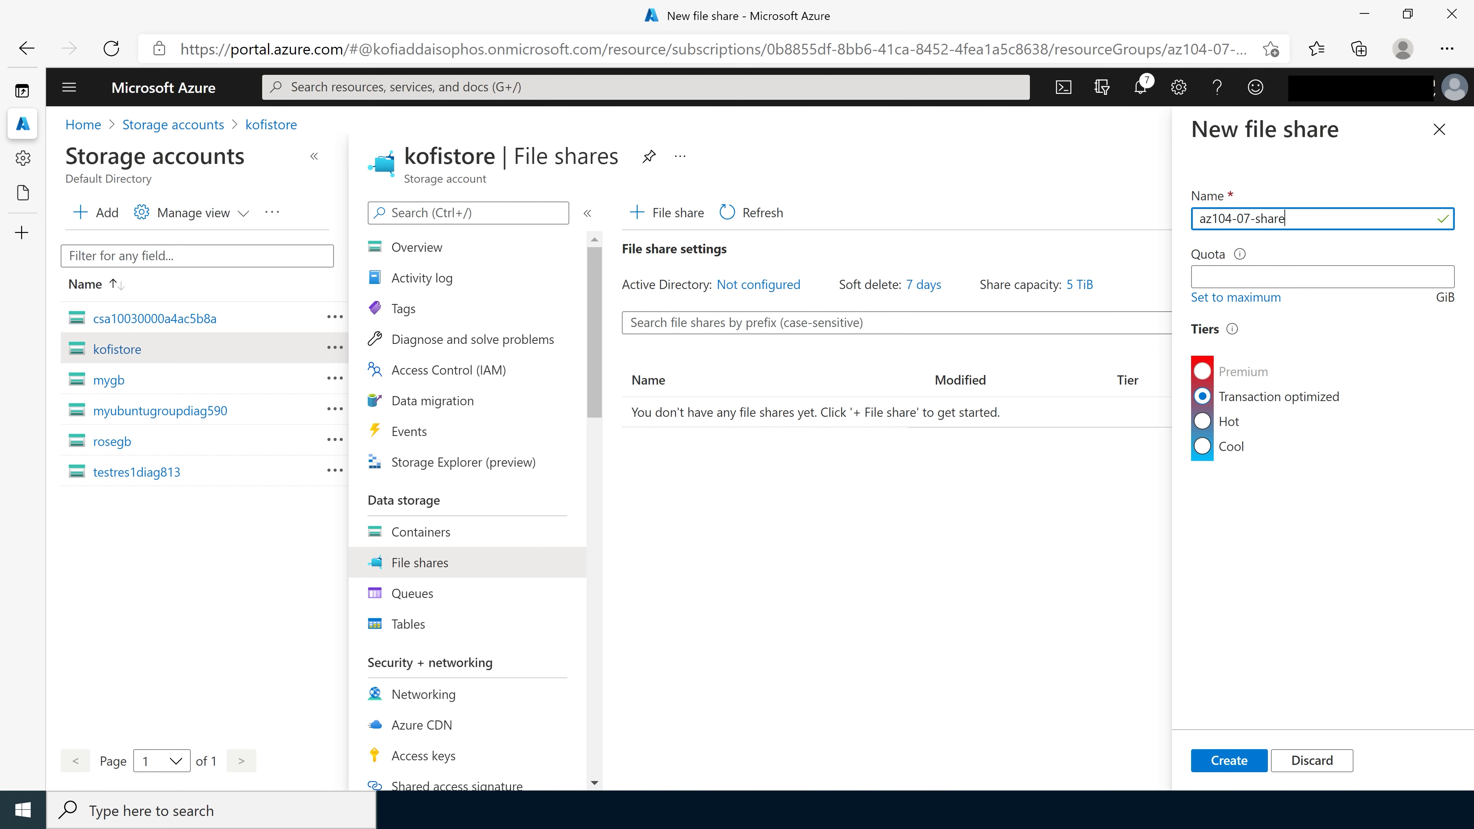
left_click(1277, 264)
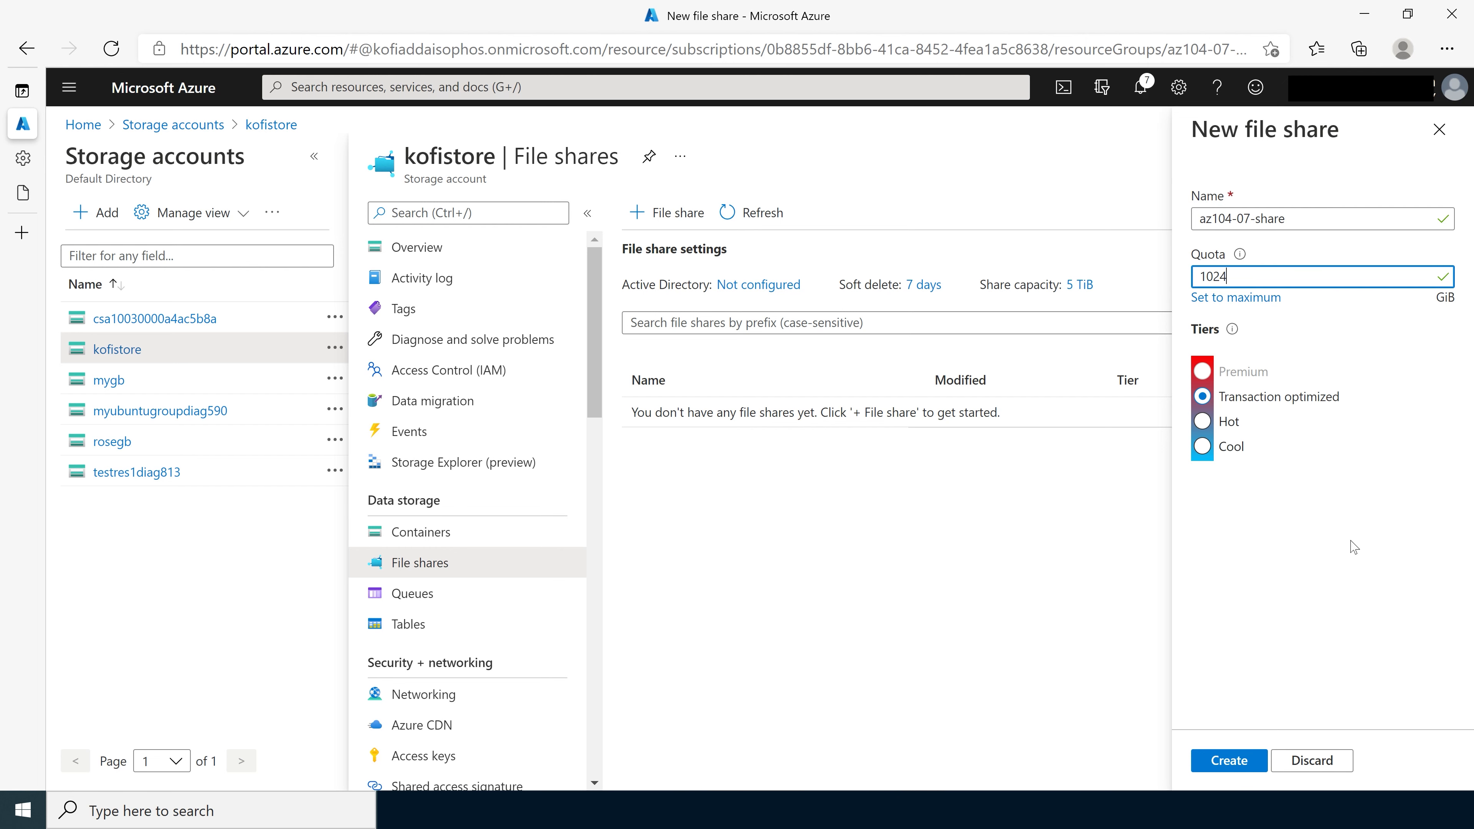
left_click(1241, 763)
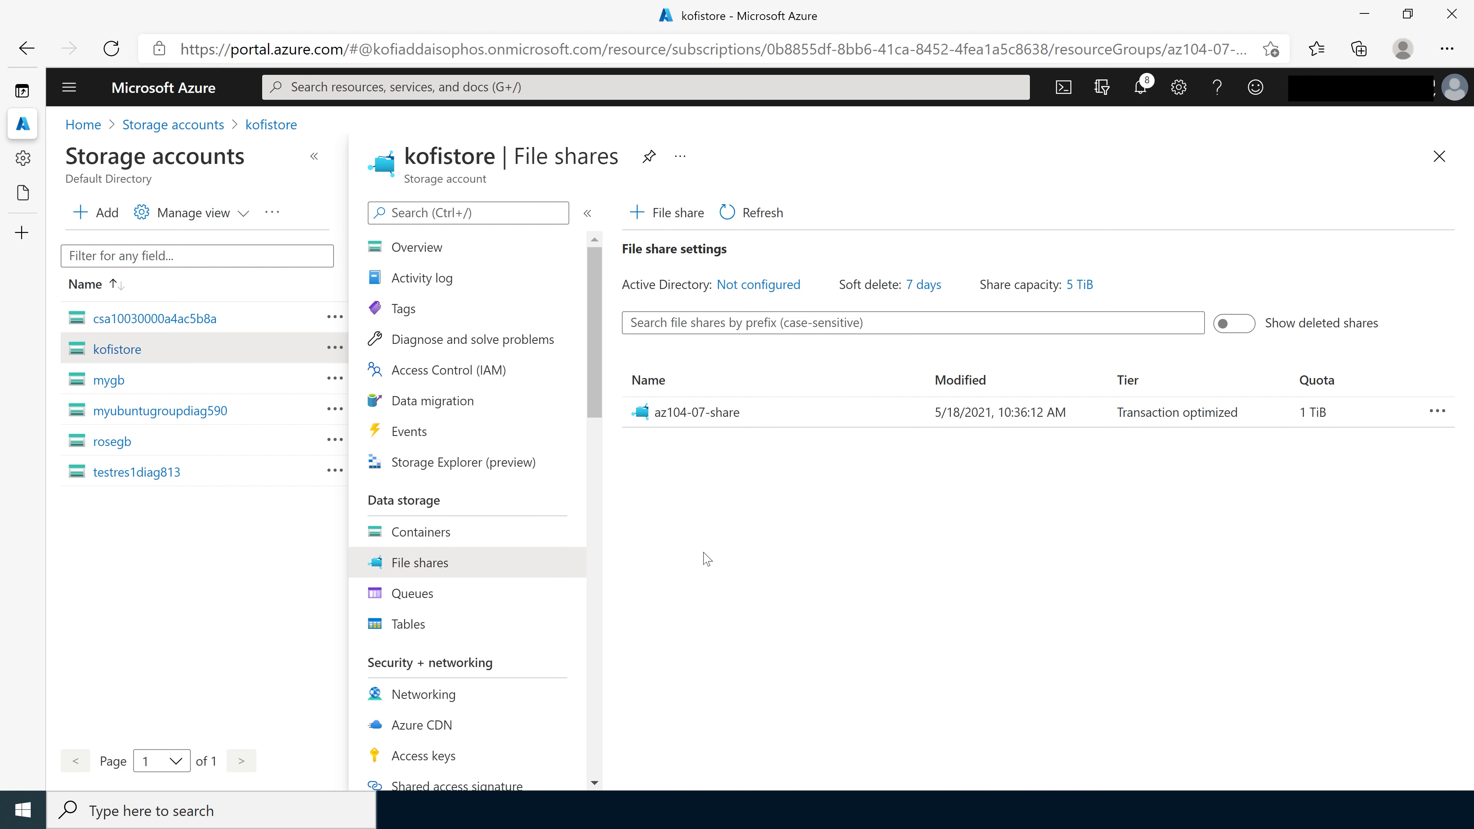
Open az104-07-share and copy its Windows connection script for drive letter Z with storage account key authentication.
left_click(695, 413)
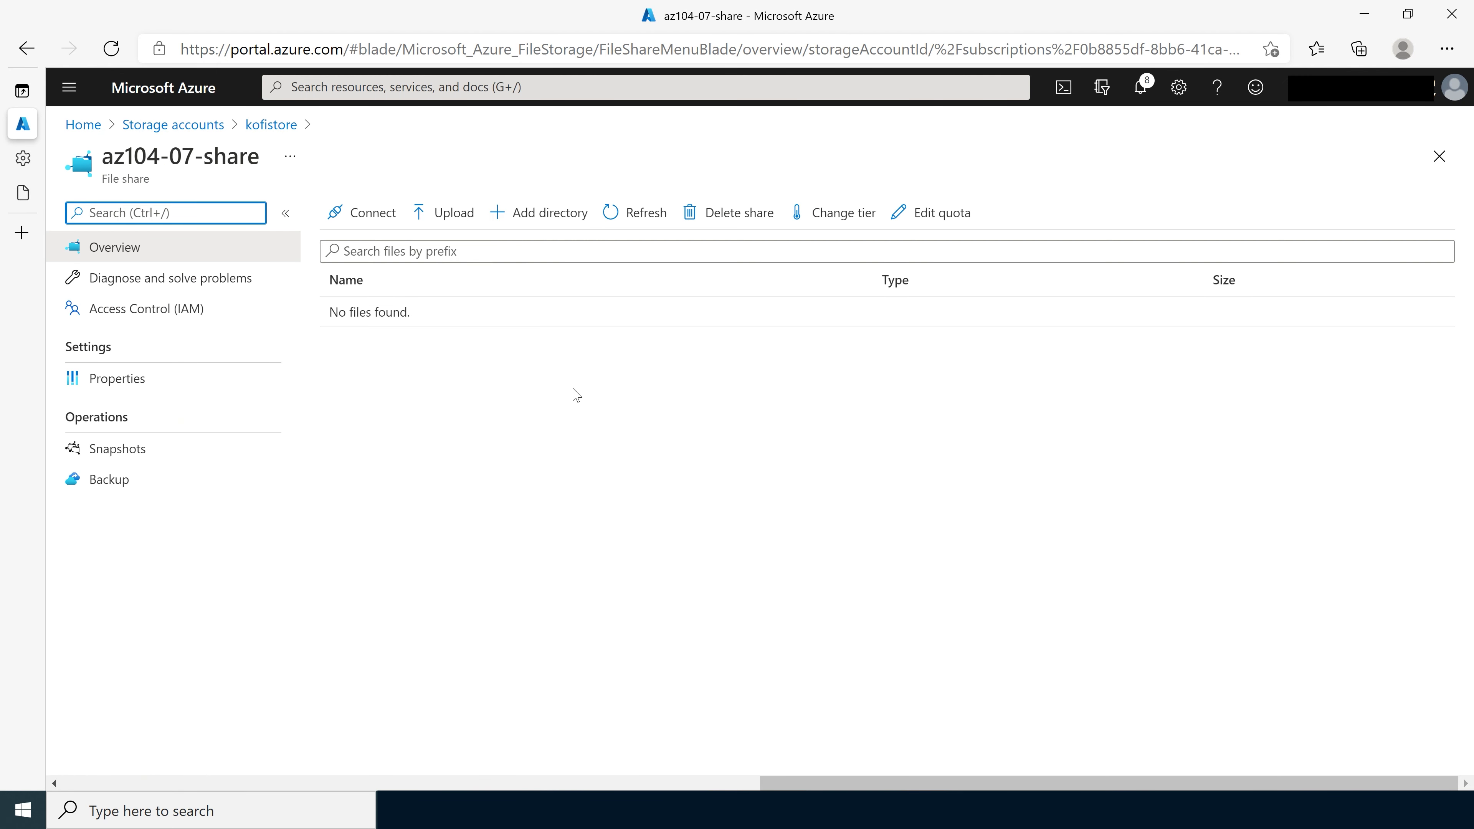
left_click(371, 213)
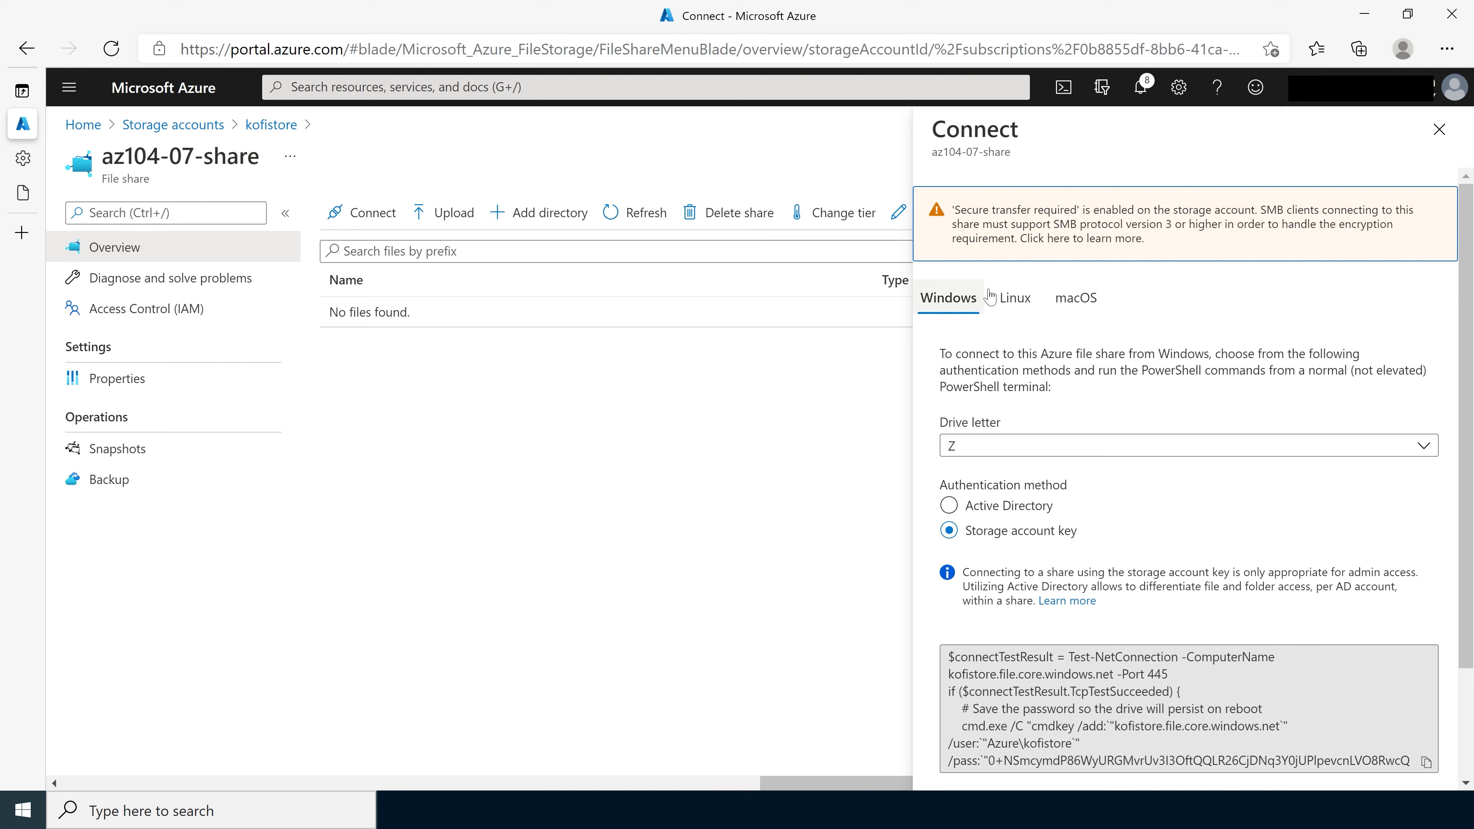
scroll(1035, 498, "down", 2)
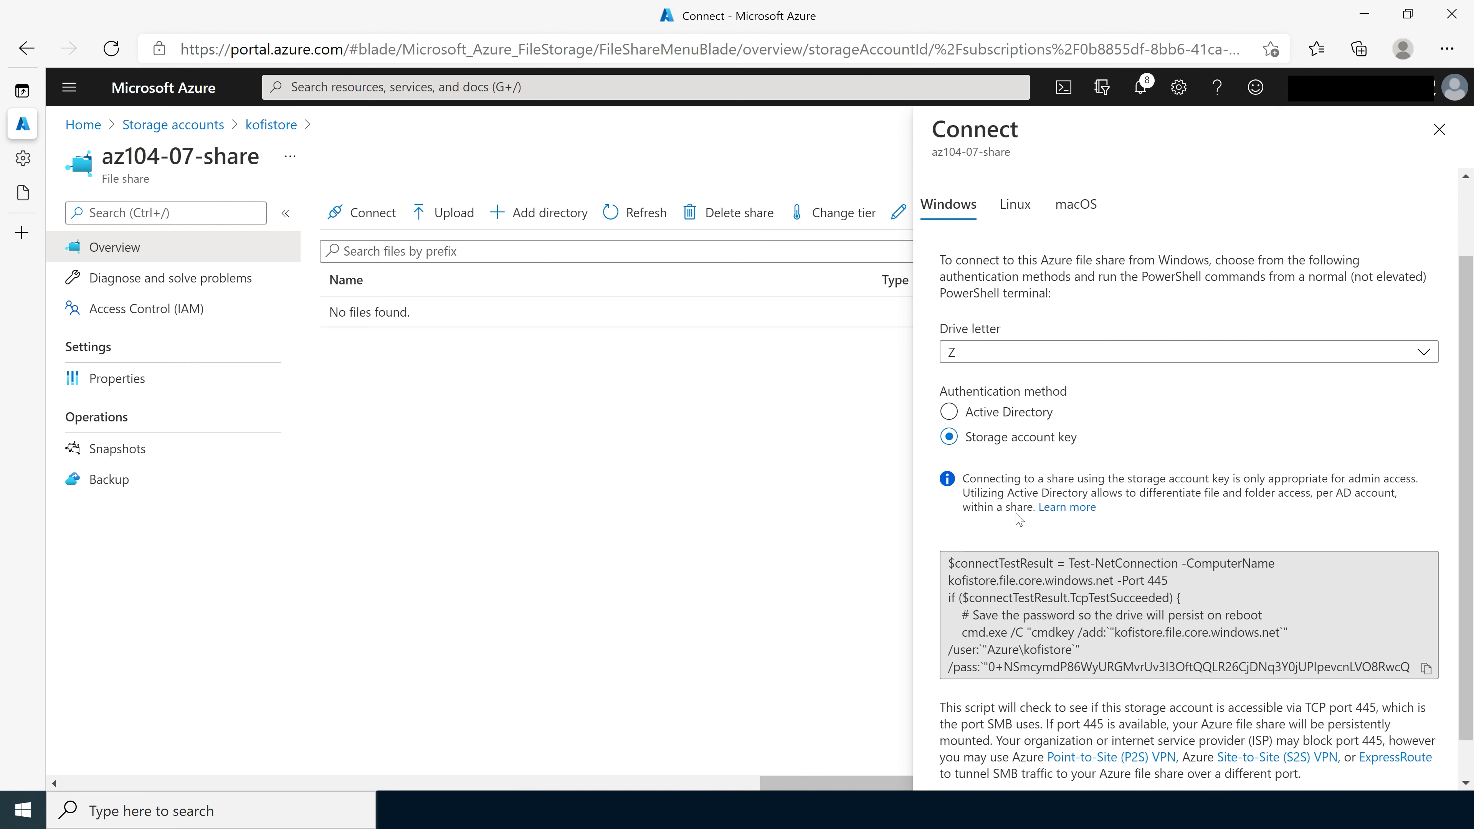
scroll(1013, 508, "down", 1)
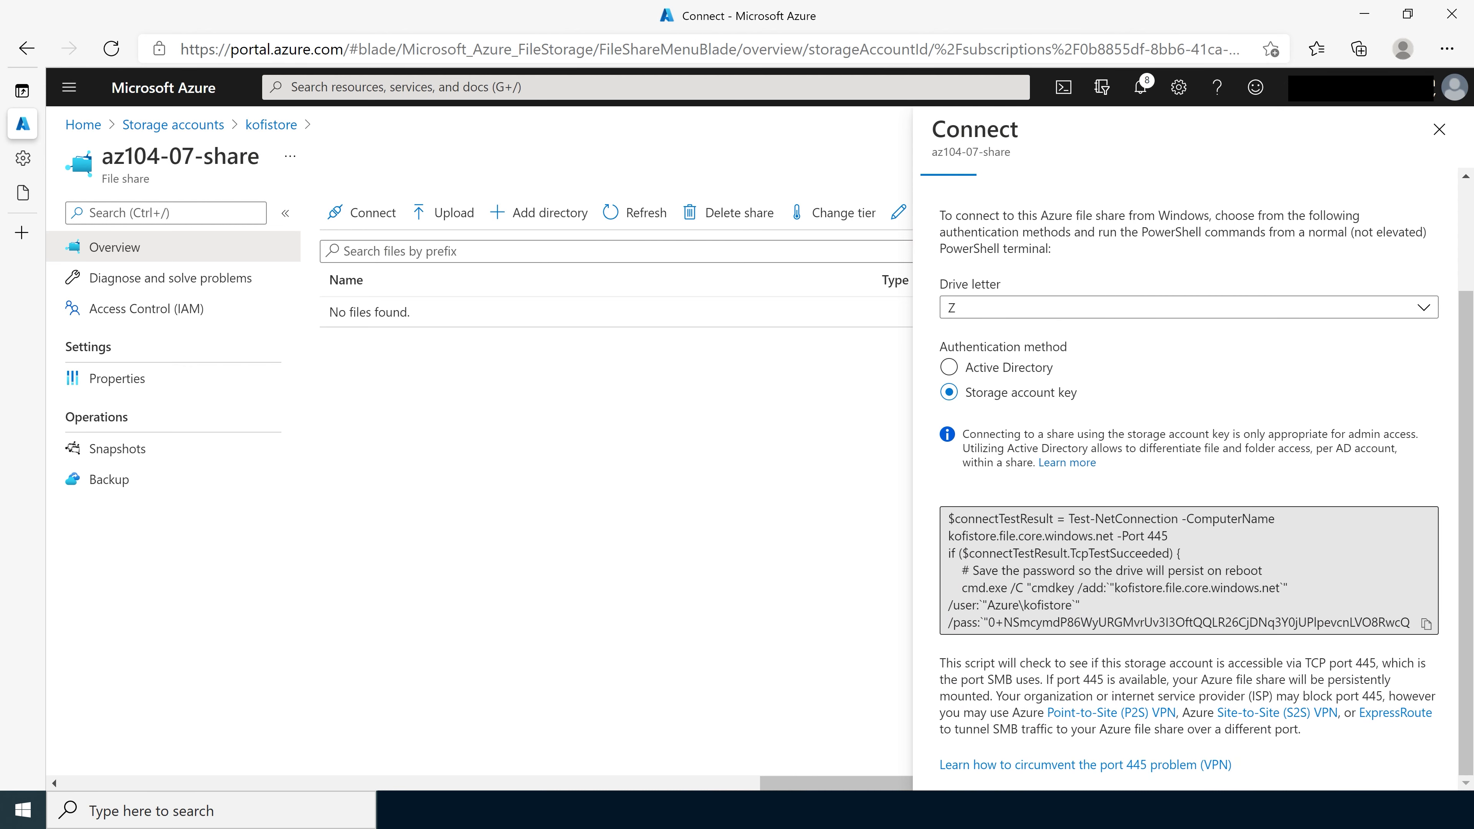
left_click(1428, 624)
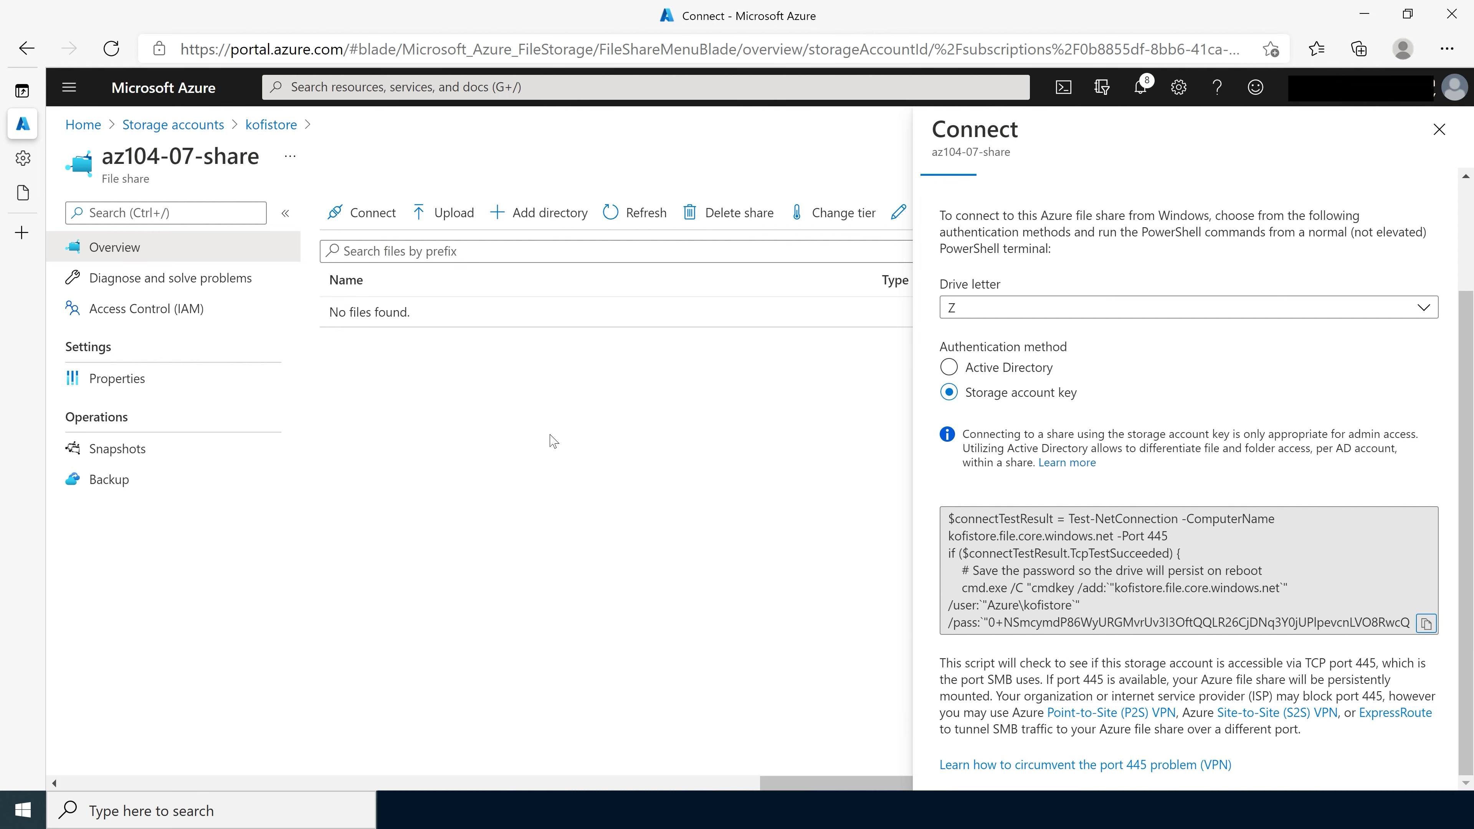
Open the virtual machine az104-07-vm0 and bring up its RunPowerShellScript run command.
left_click(395, 86)
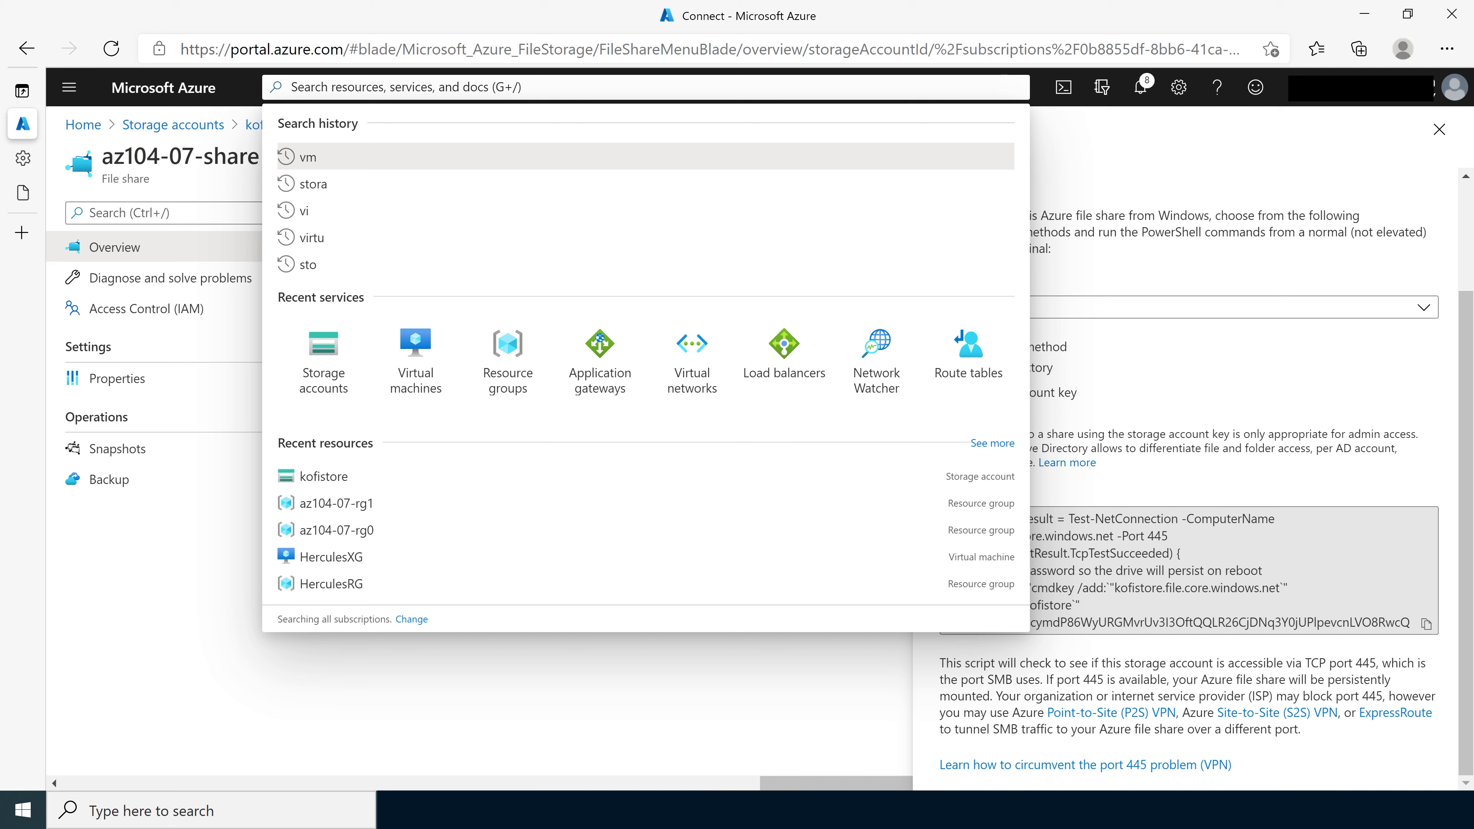
type("vm")
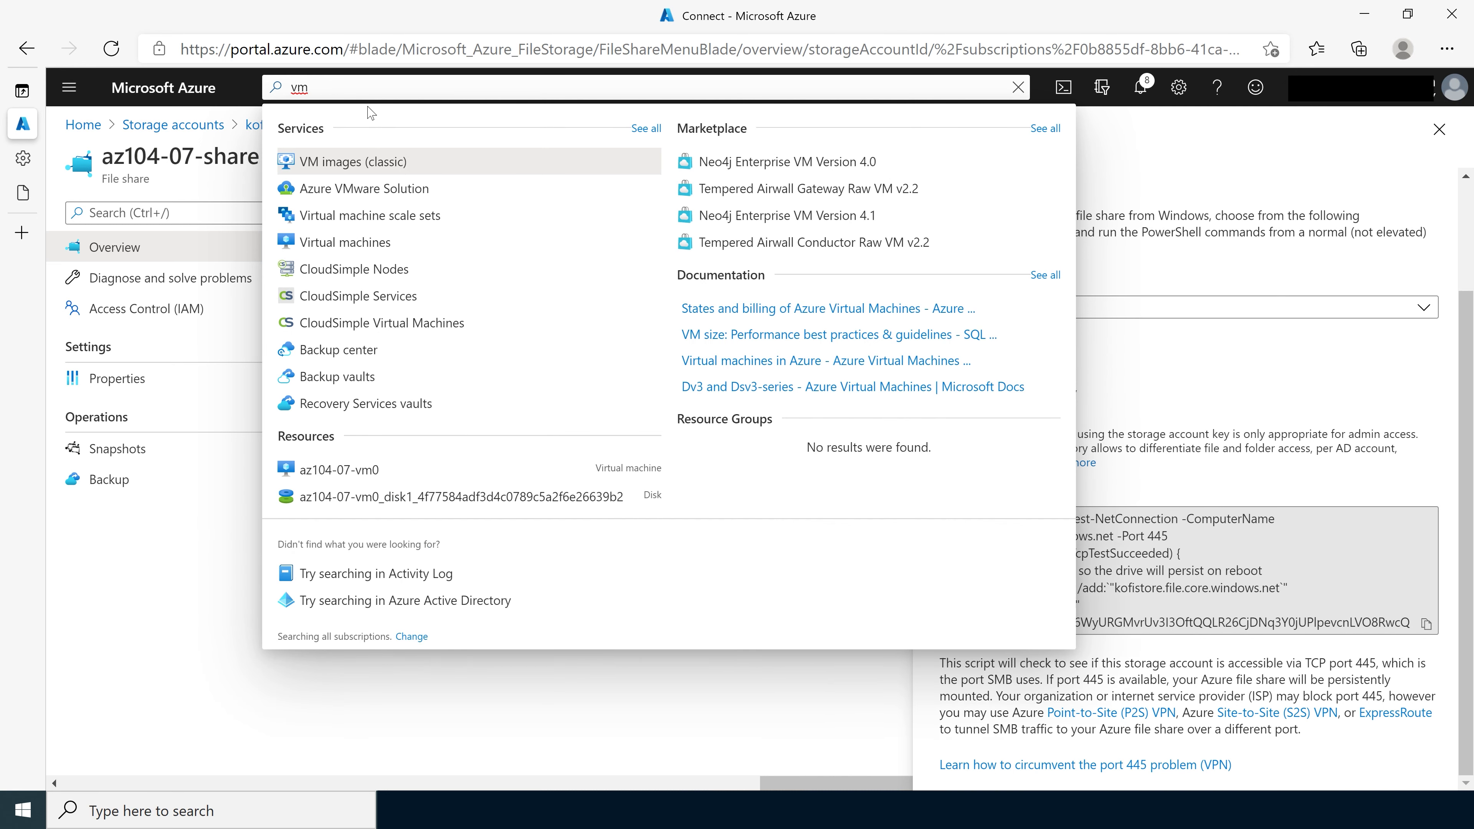
left_click(319, 247)
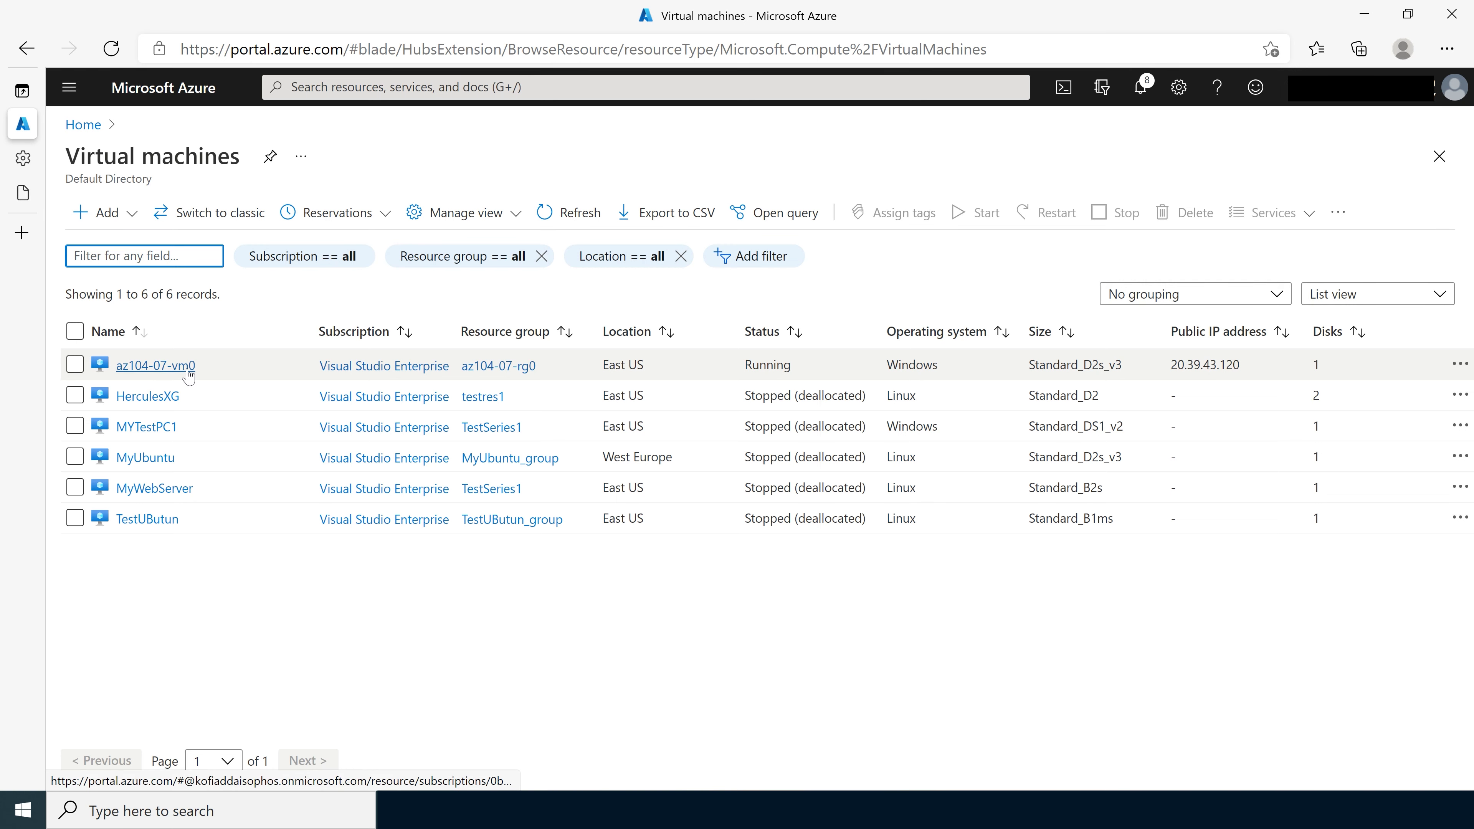
left_click(187, 373)
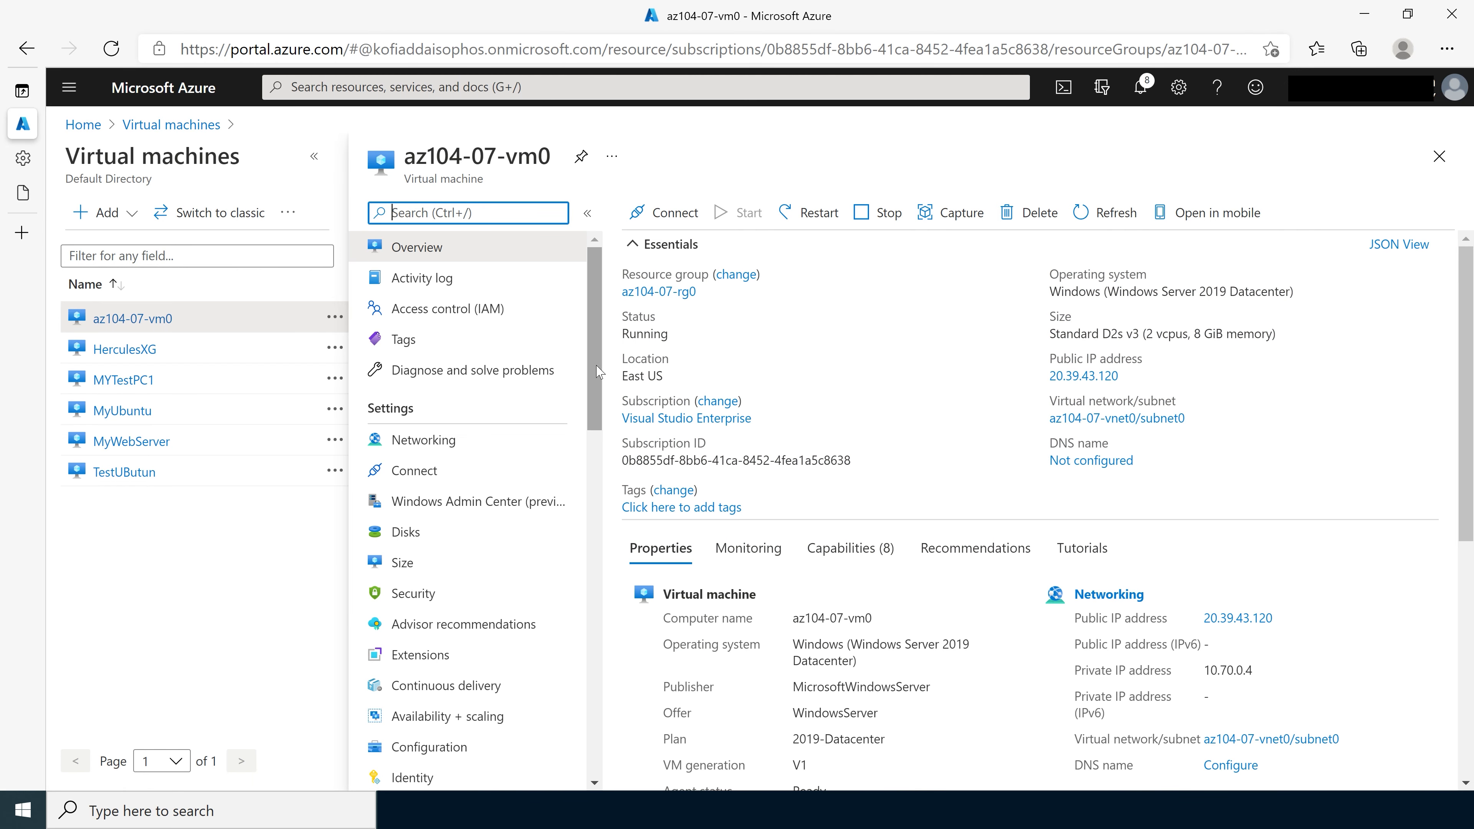
left_click_drag(597, 372, 592, 541)
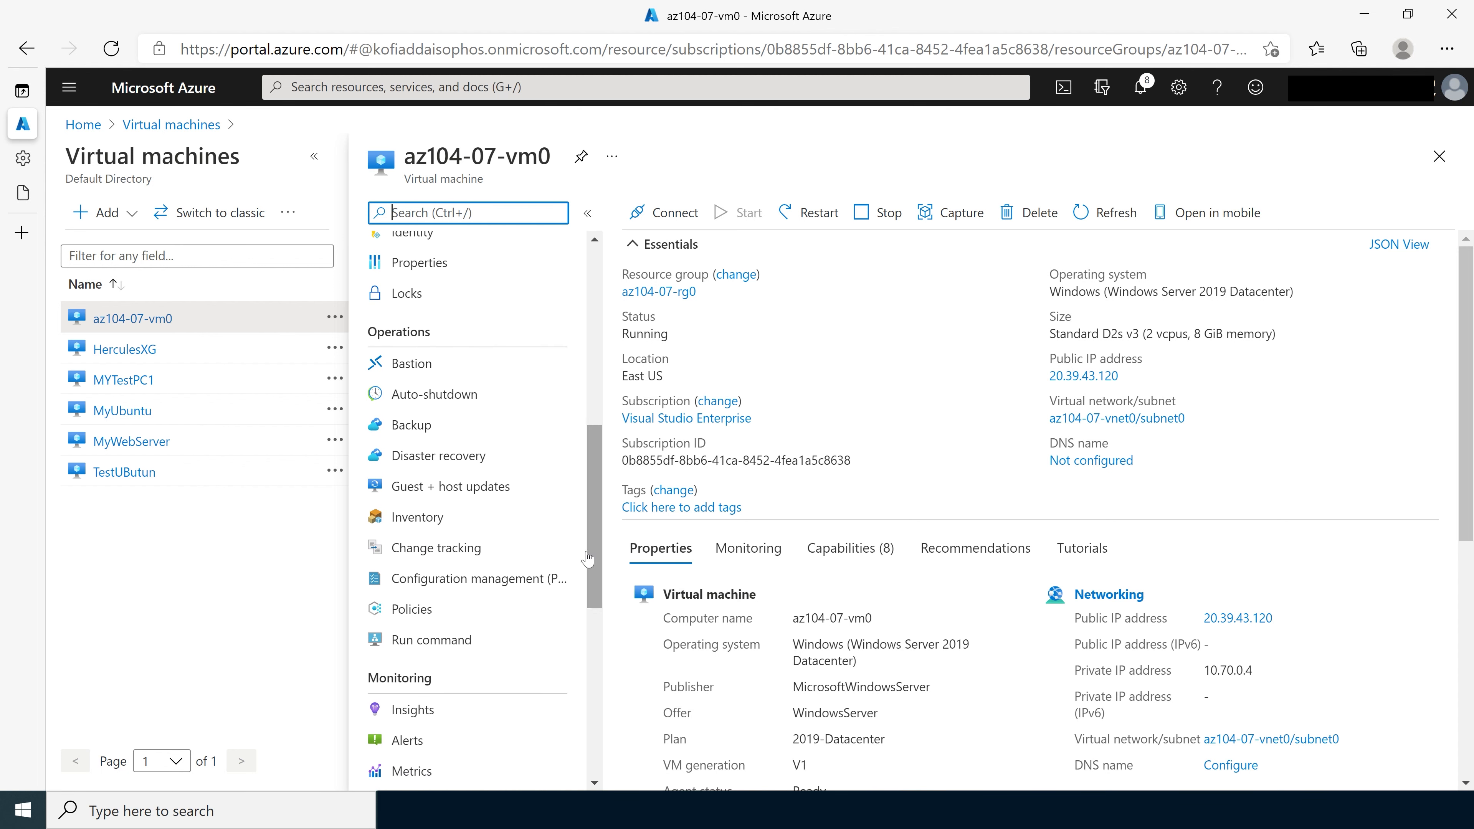
left_click(431, 649)
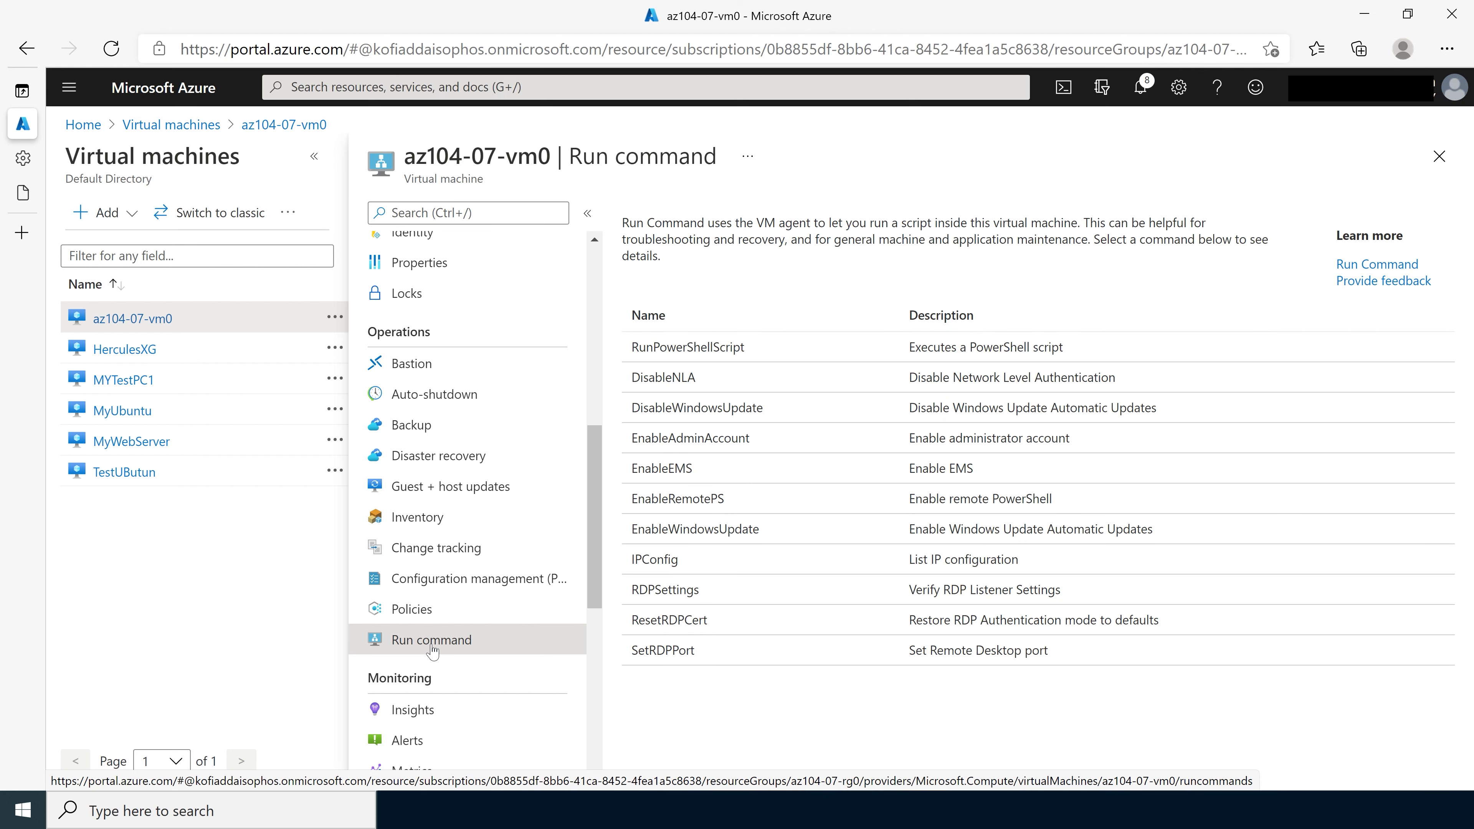
left_click(720, 351)
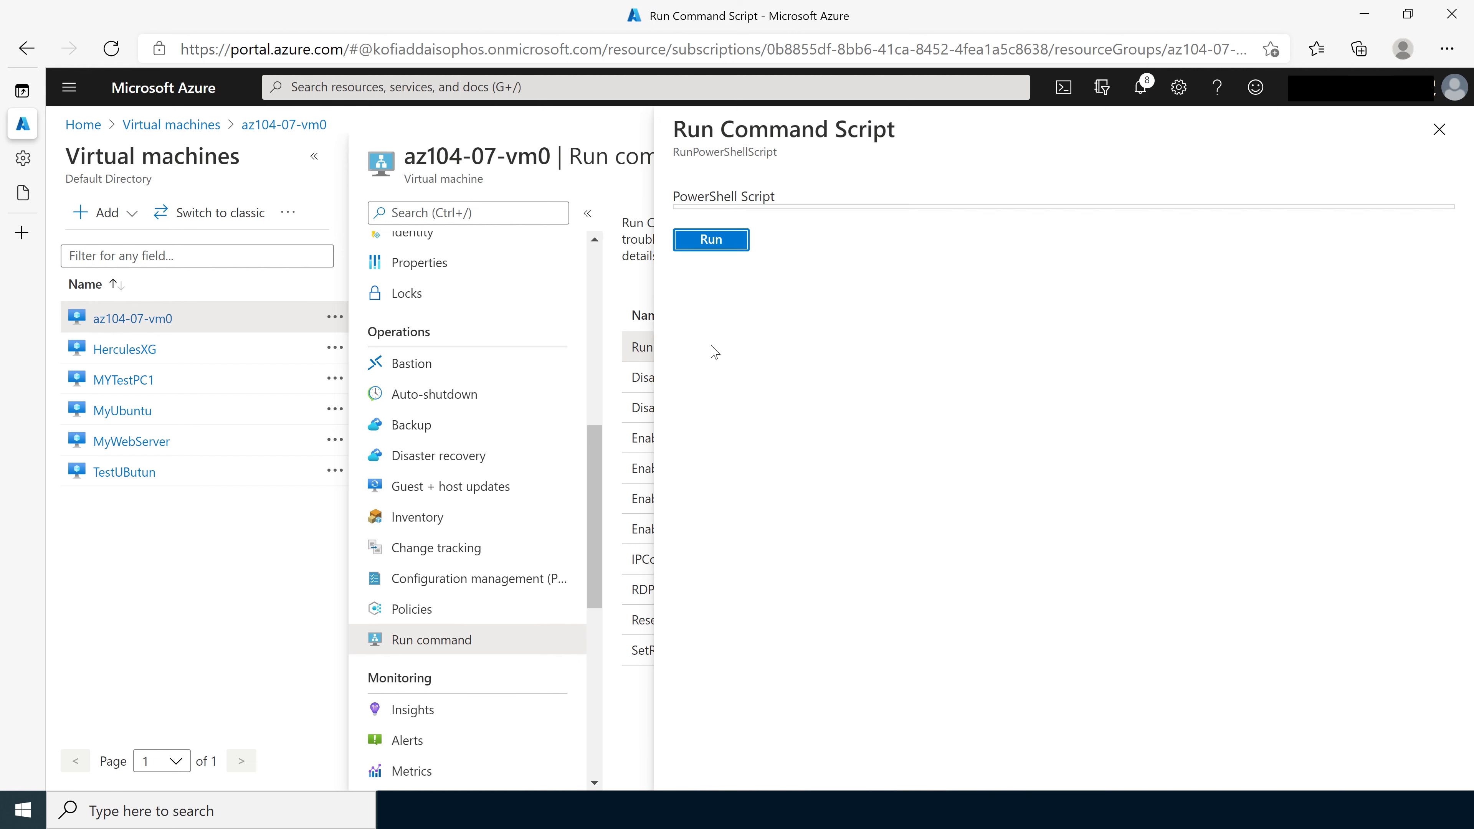
Paste the copied connection script containing the storage account key into the PowerShell Script pane and run it on az104-07-vm0.
left_click(730, 294)
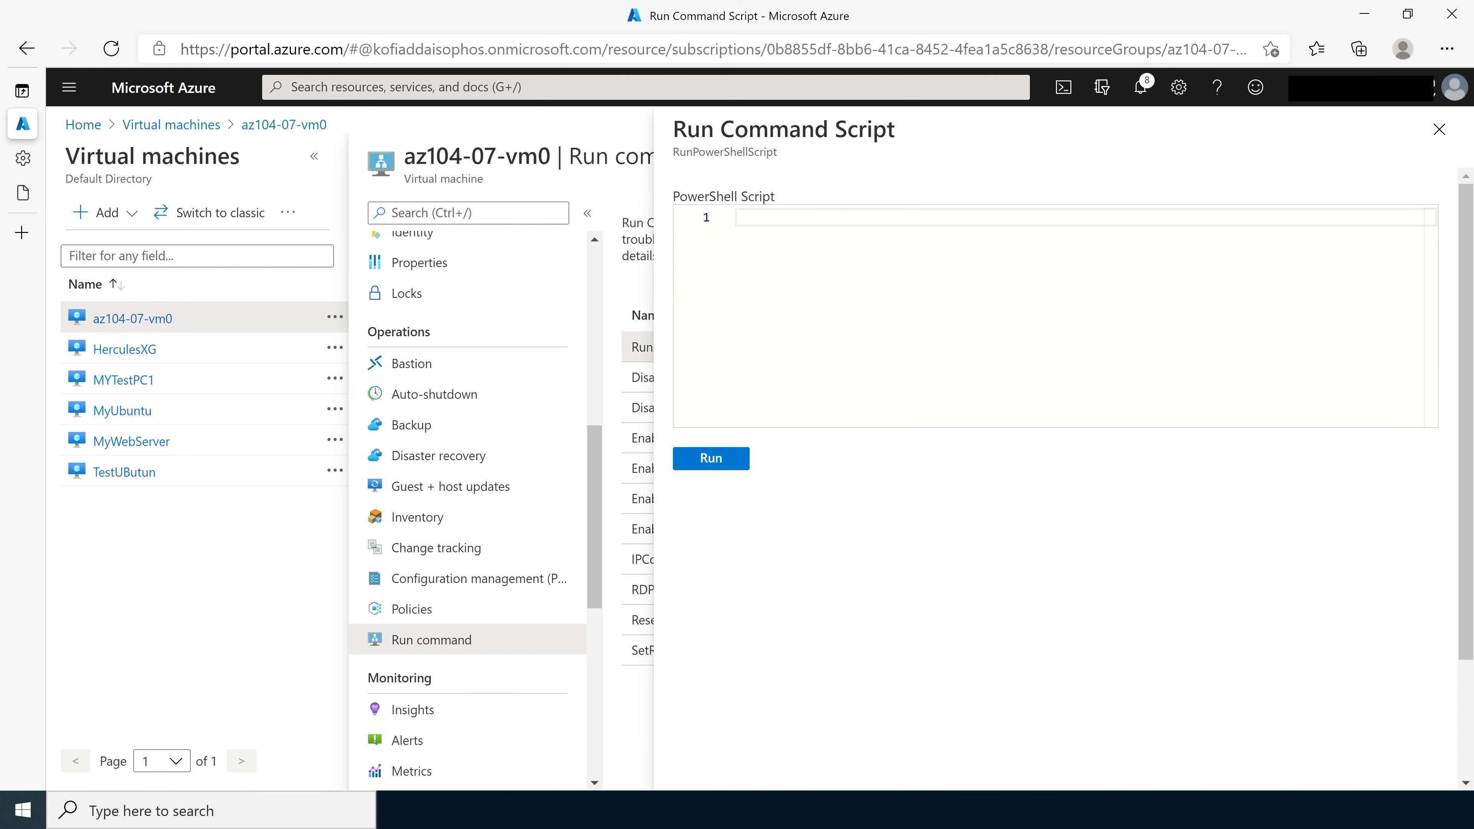
key("ctrl+v")
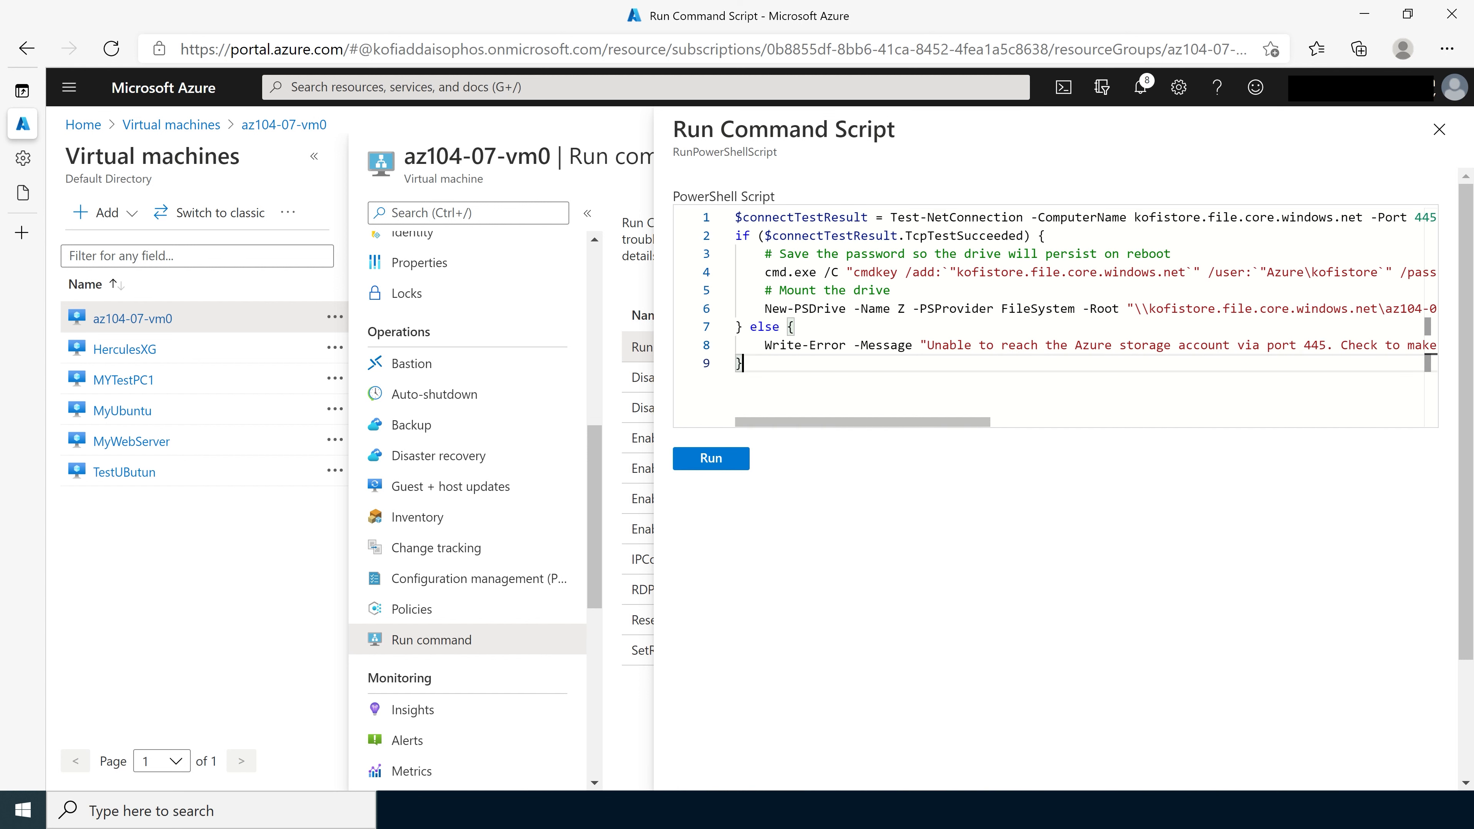
left_click(704, 457)
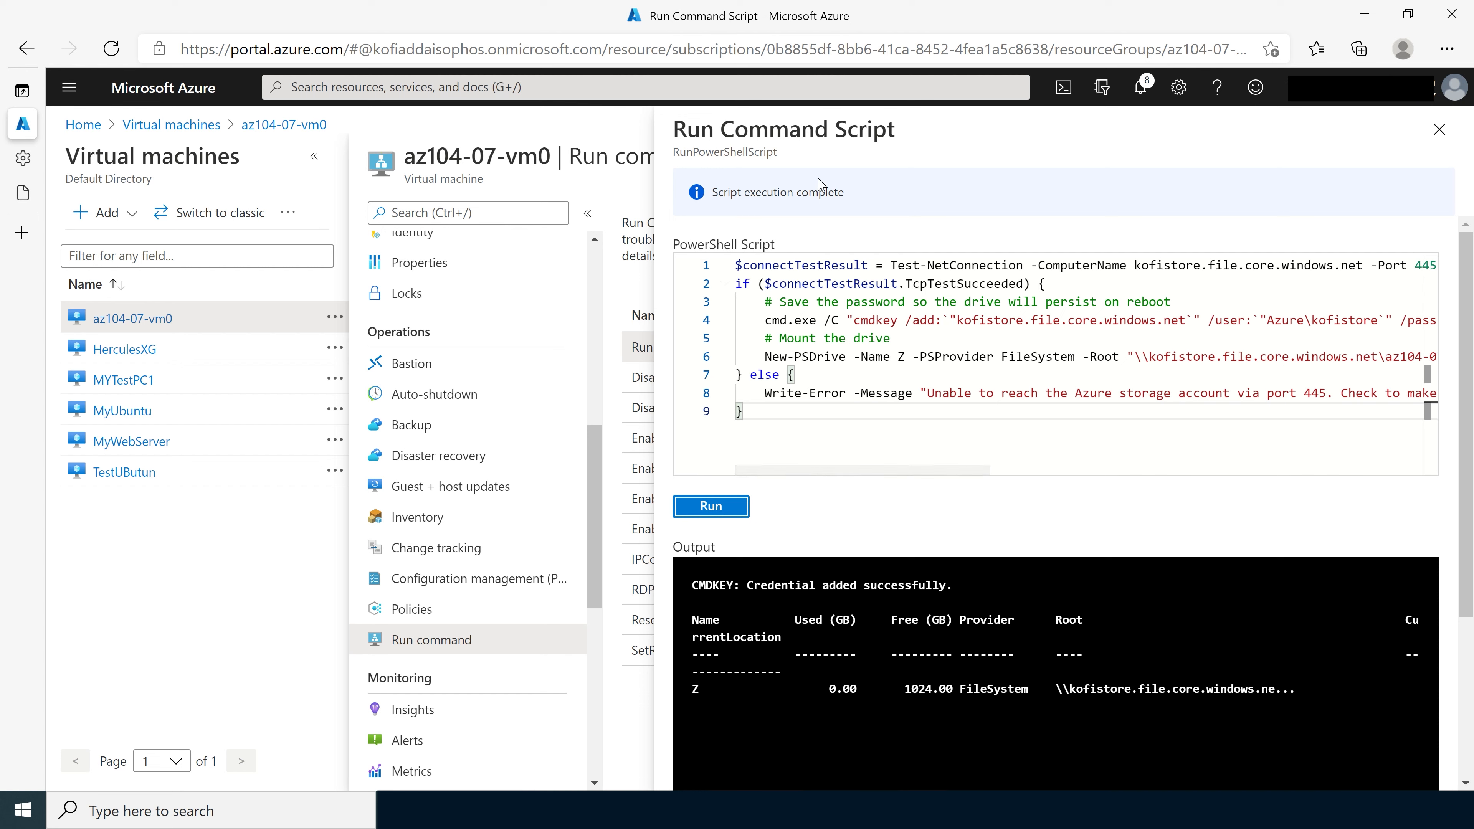
left_click_drag(745, 192, 857, 194)
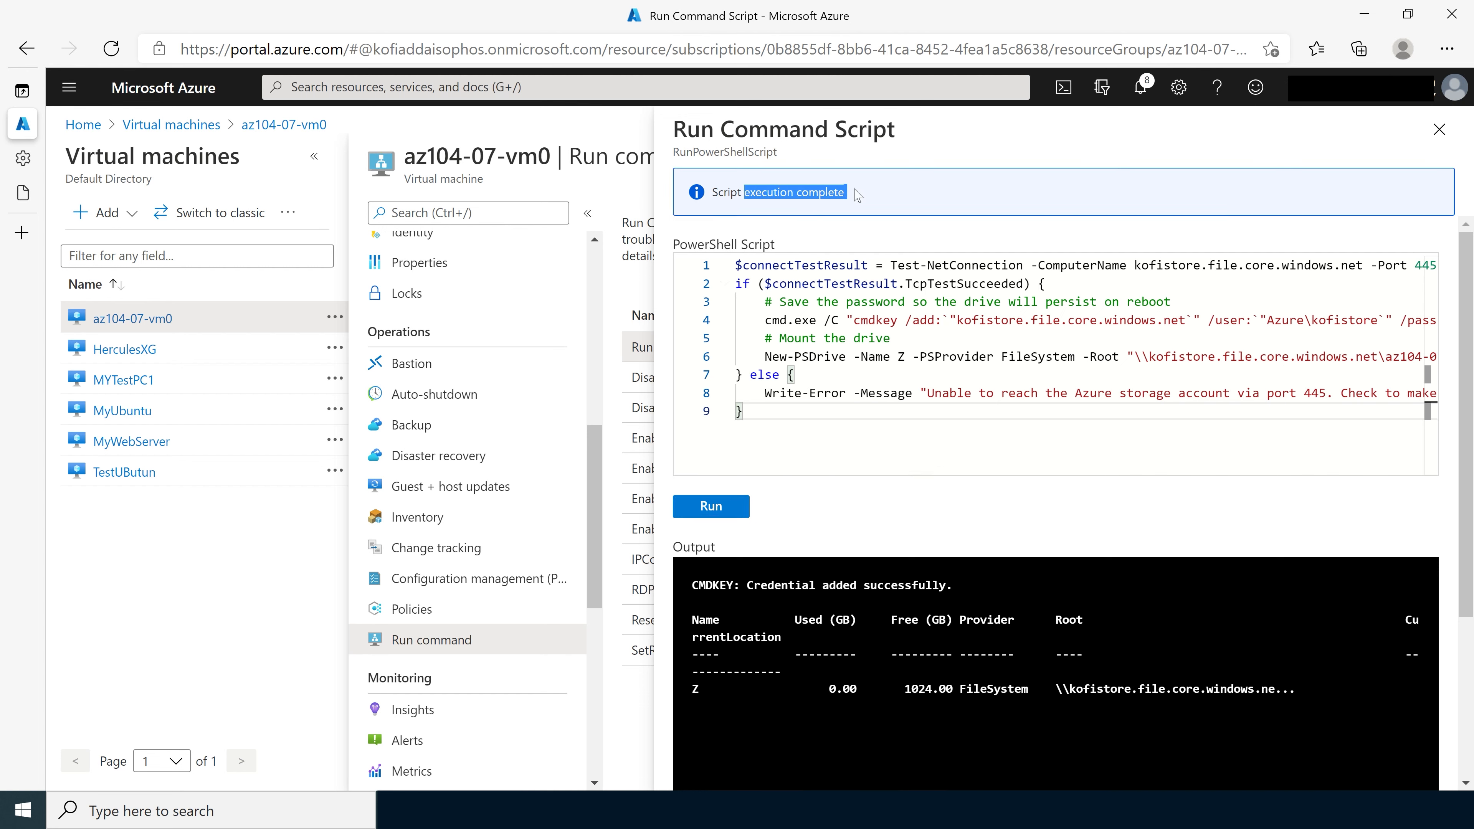
left_click(897, 198)
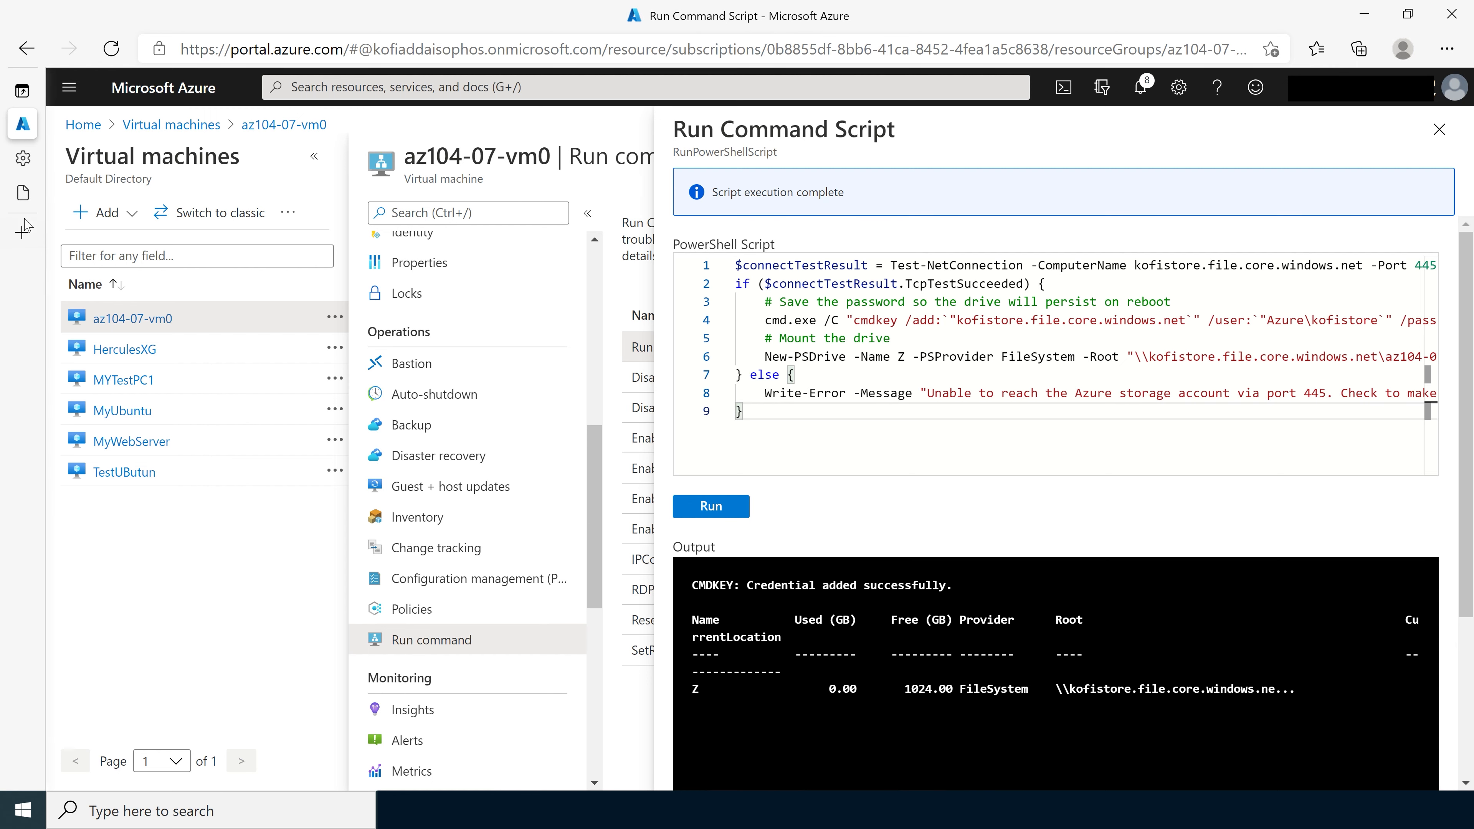
Switch to the lab instructions and copy the script that creates az104-07-folder and az-104-07-file.txt on drive Z.
mouse_move(23, 206)
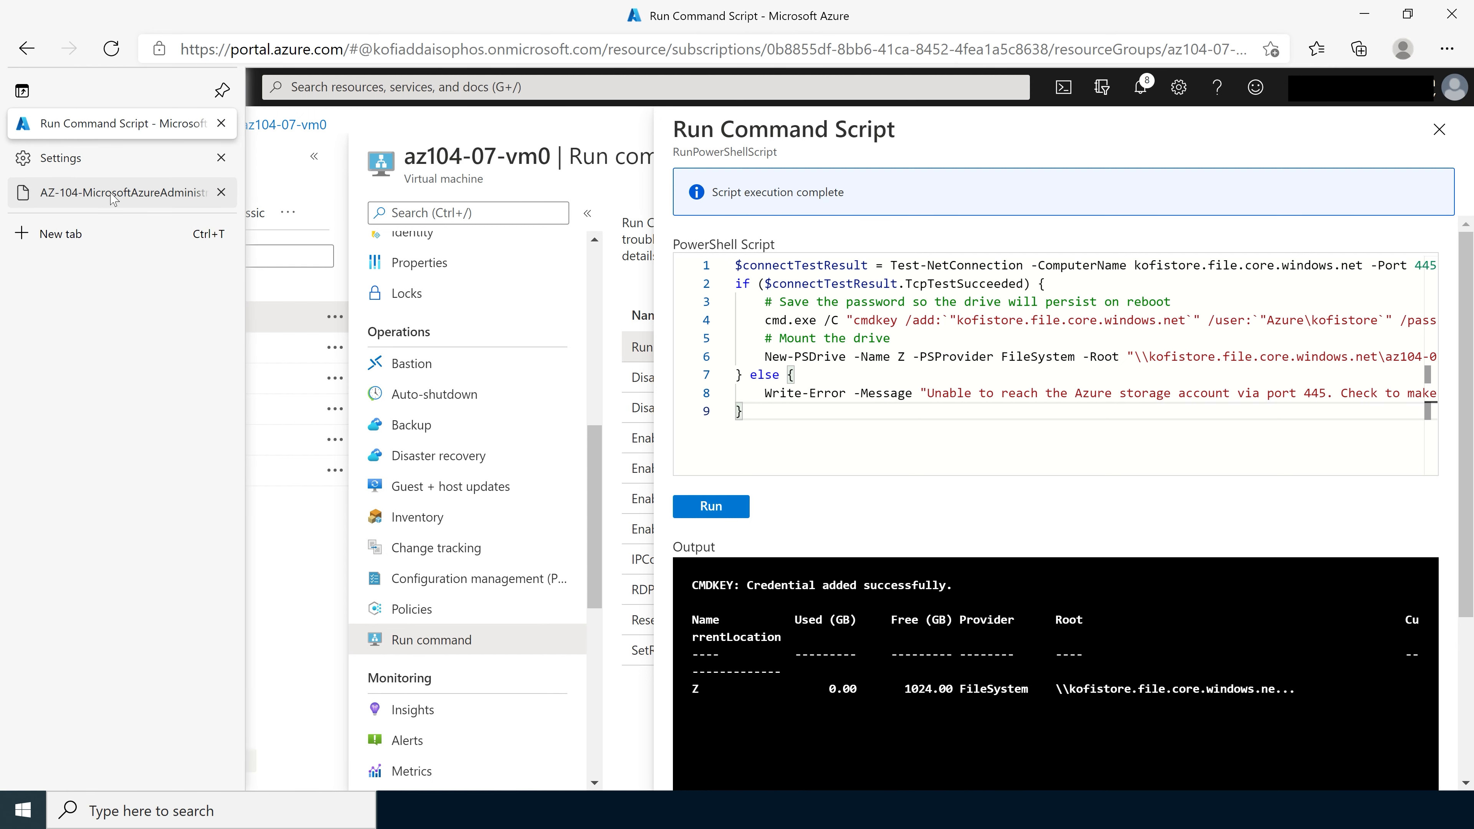
left_click(113, 197)
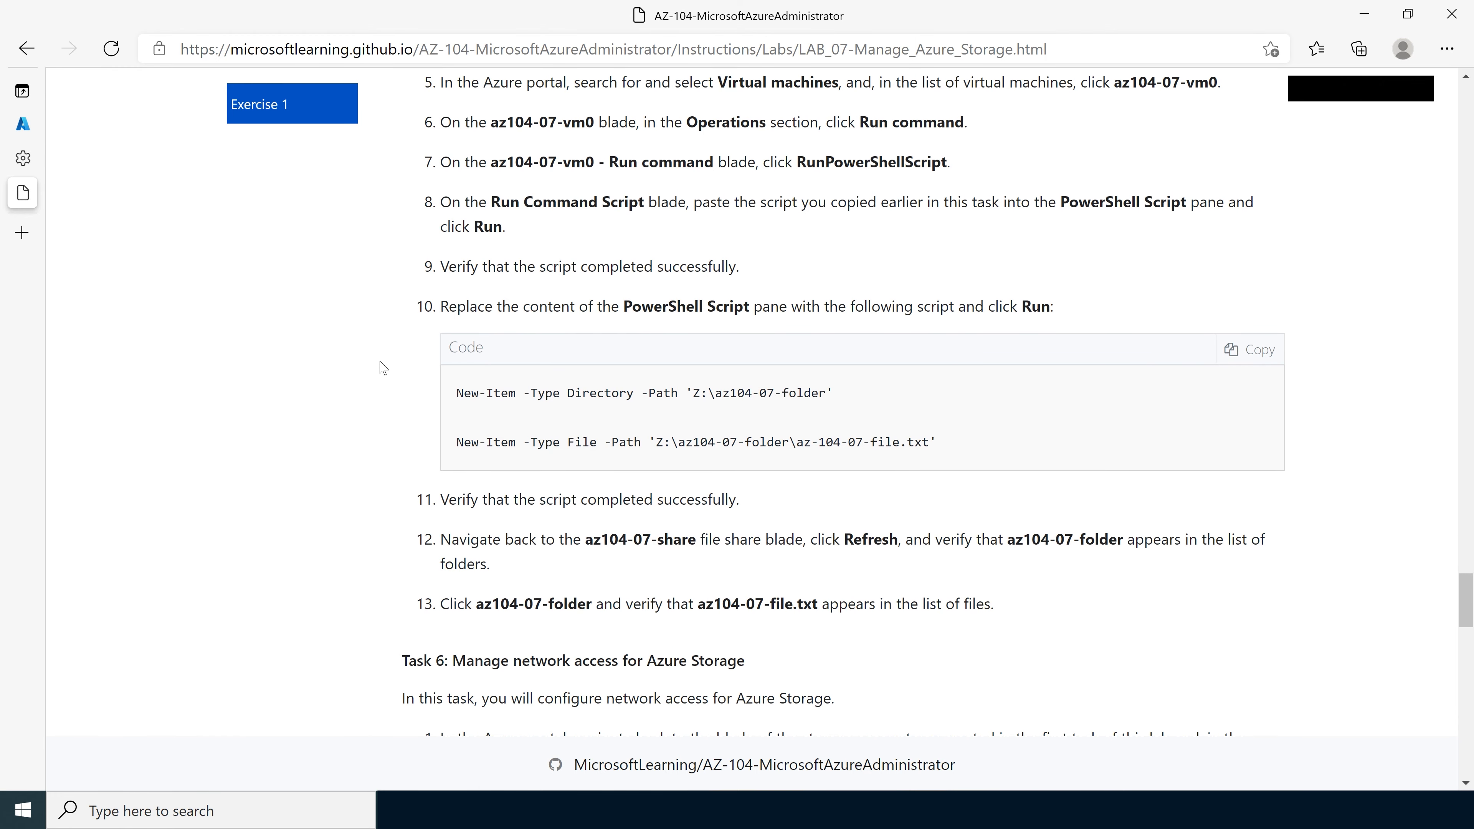
scroll(494, 284, "down", 2)
scroll(450, 255, "up", 1)
scroll(450, 256, "down", 1)
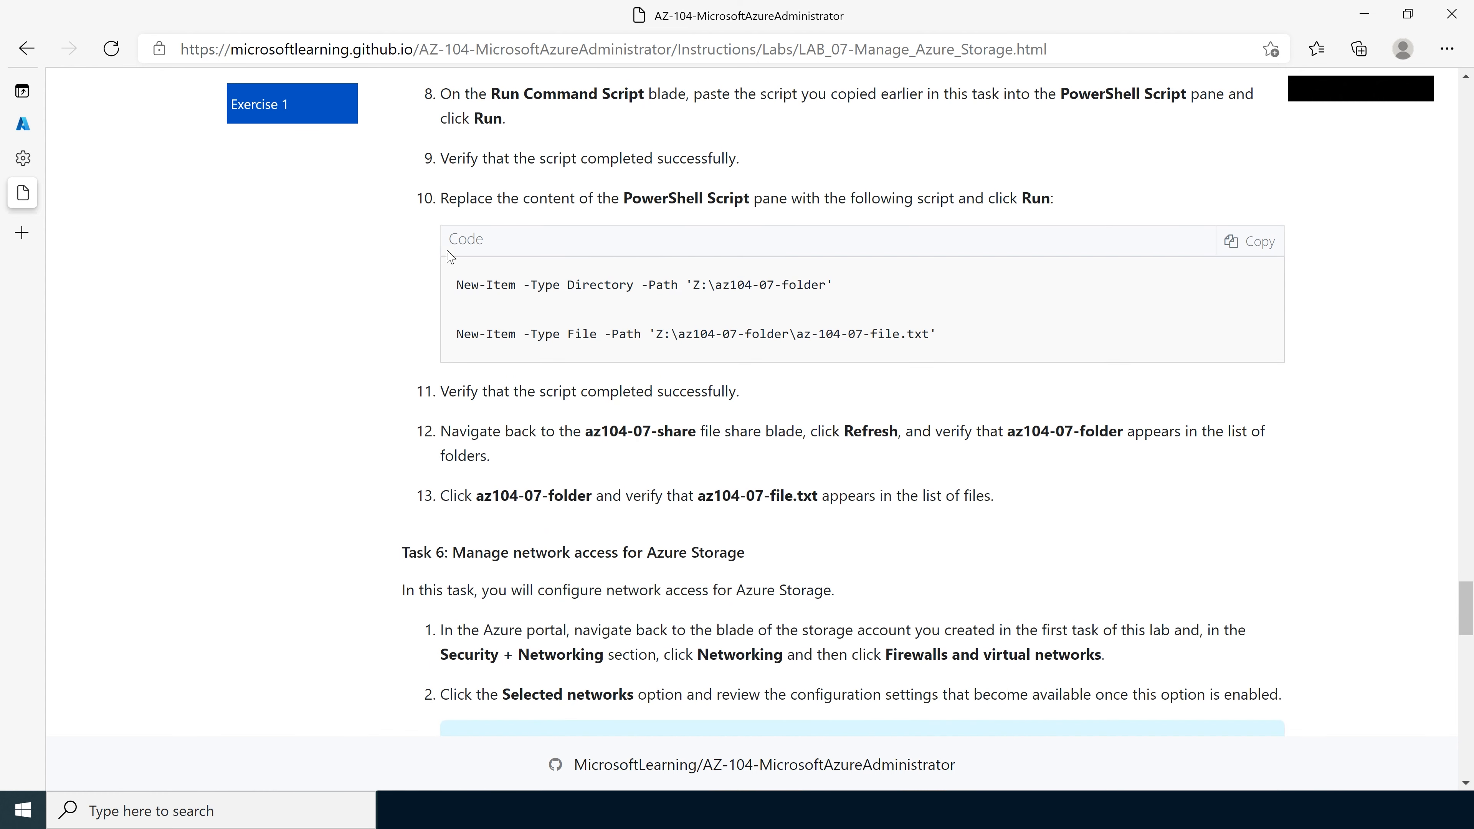
left_click(1265, 252)
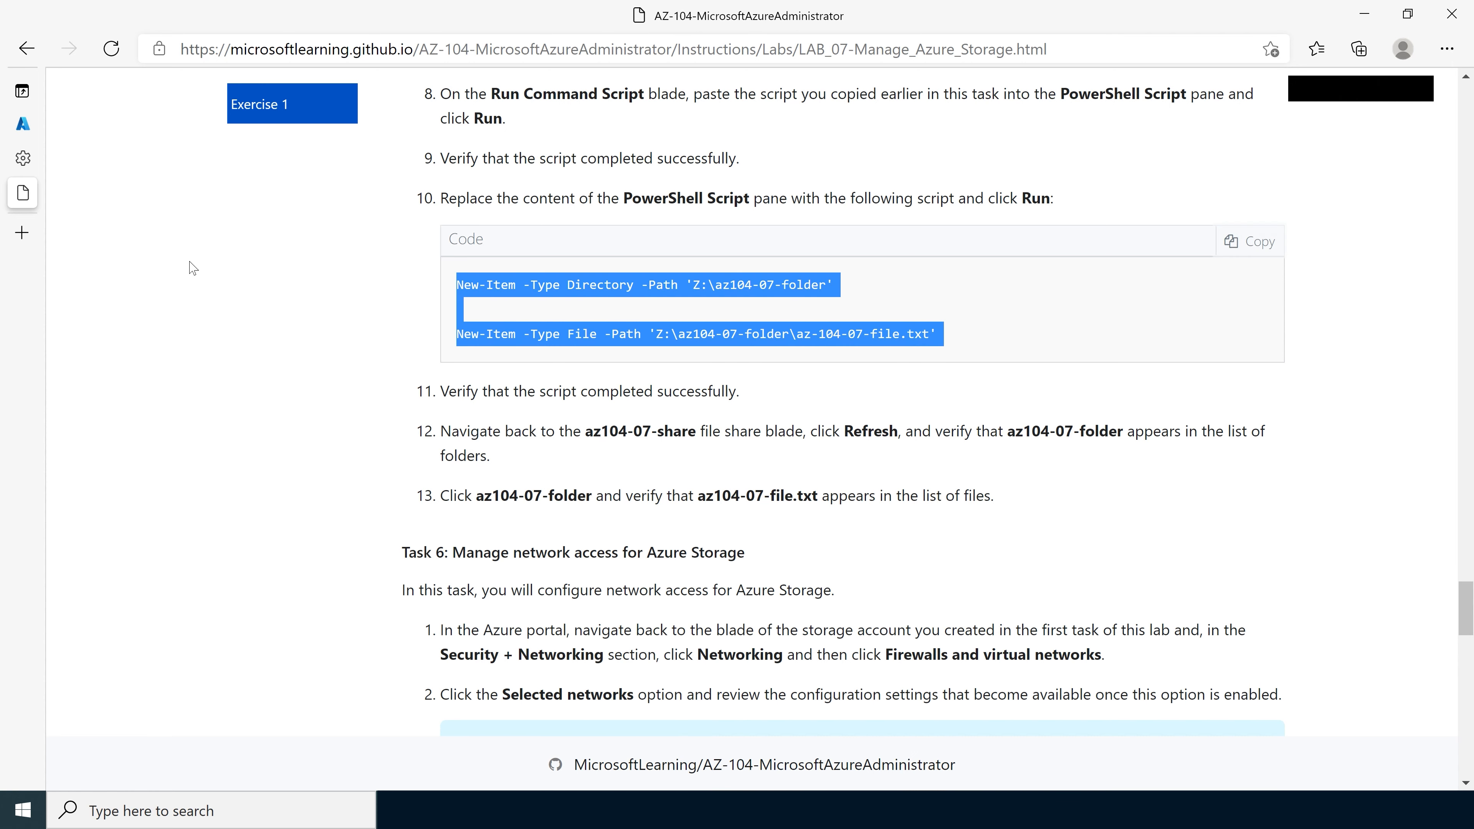
Replace the mount script with the copied New-Item commands for Z:\az104-07-folder and az-104-07-file.txt, run them, and close the script pane.
left_click(22, 123)
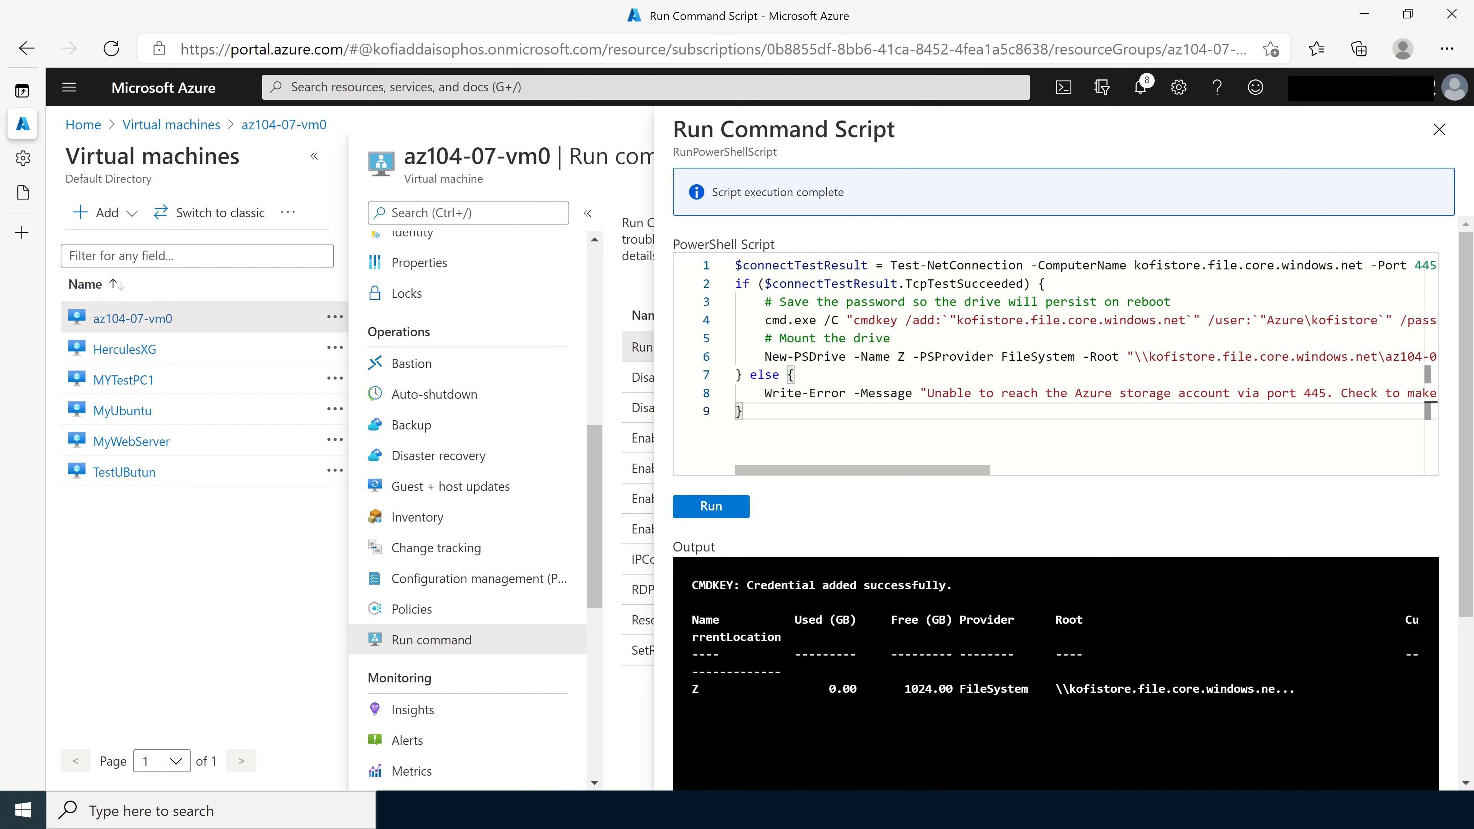
left_click_drag(743, 414, 705, 276)
key("Delete")
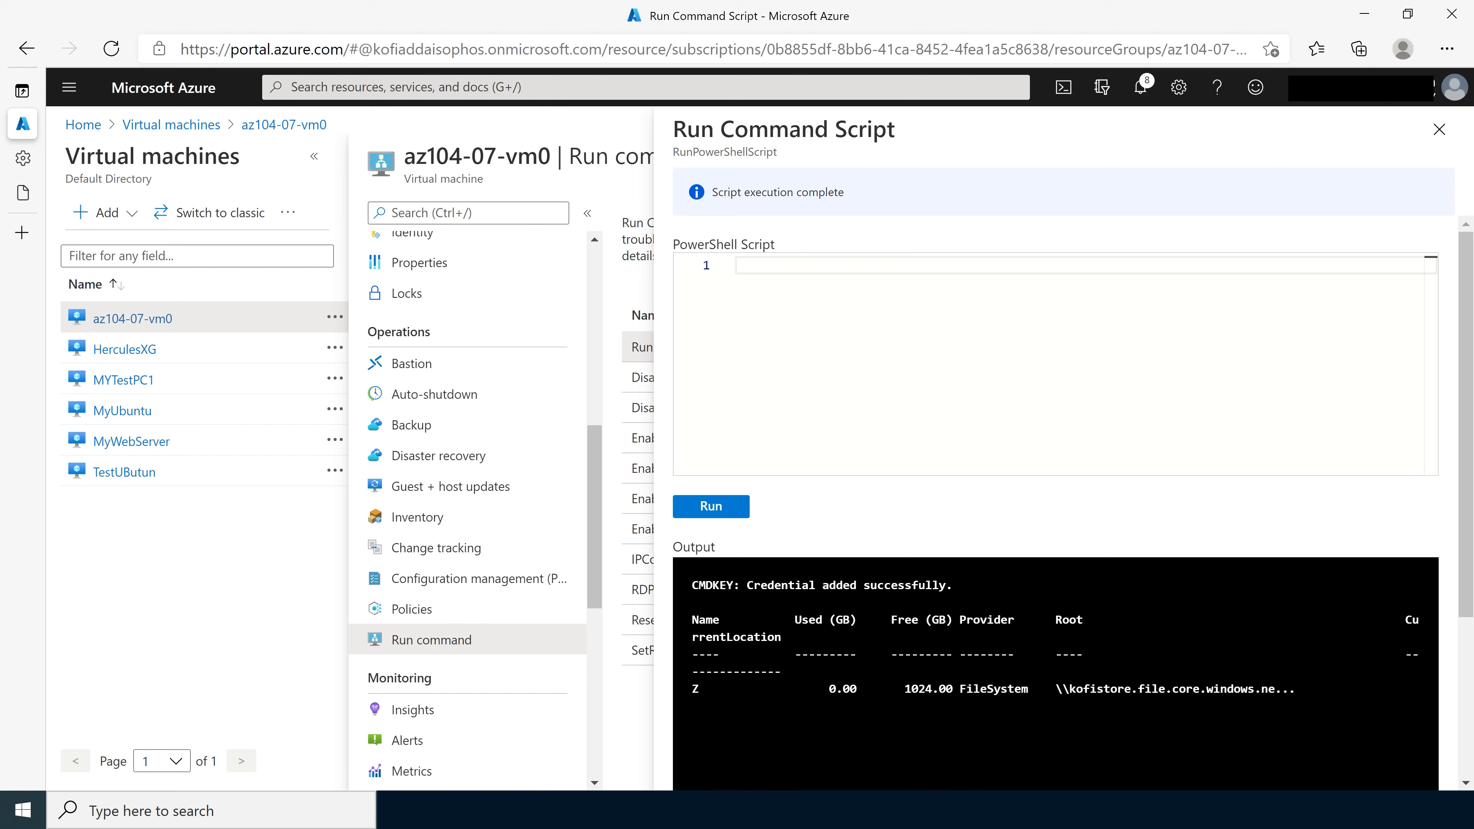
key("ctrl+v")
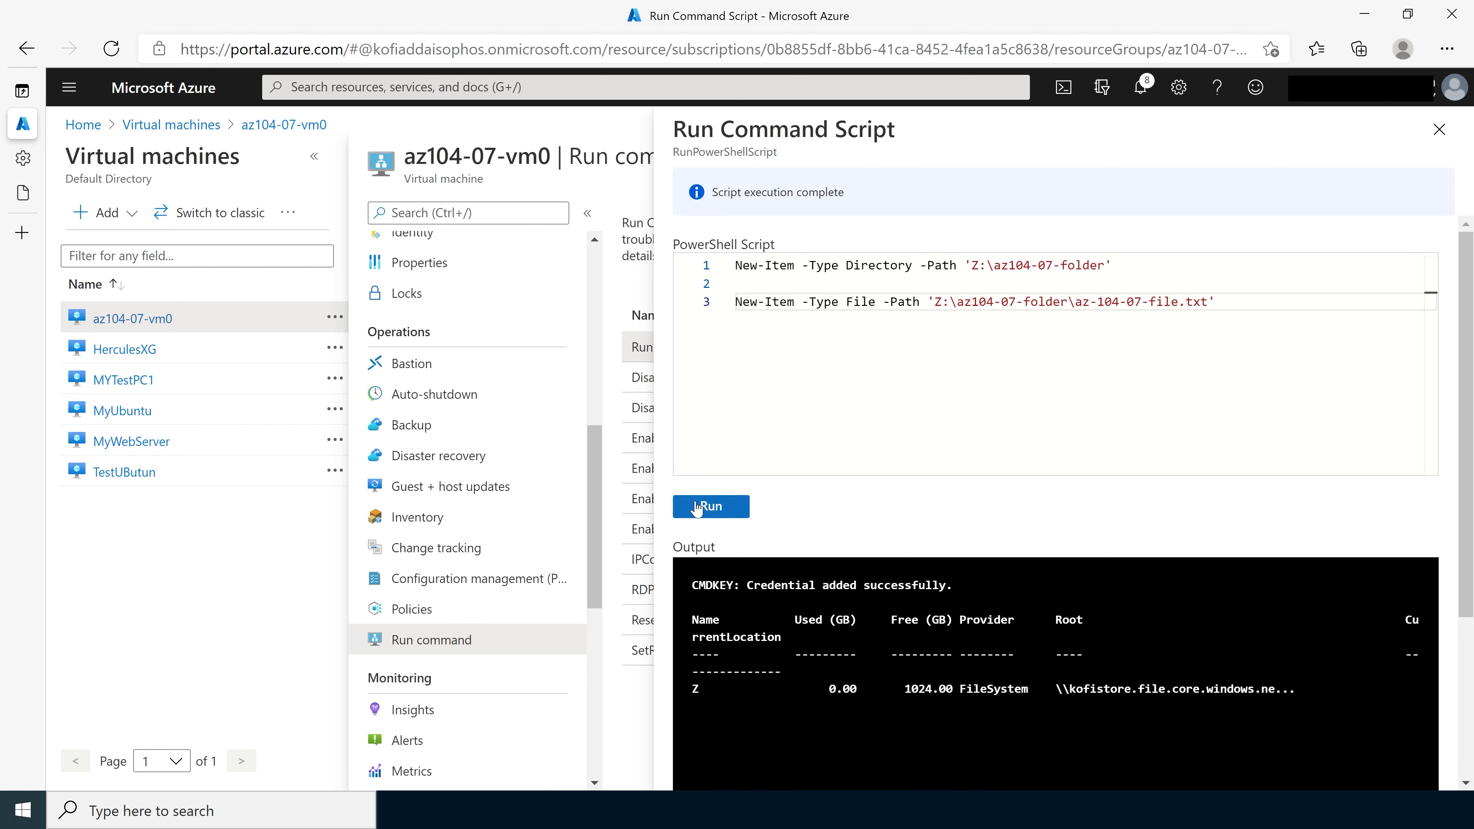
left_click(709, 510)
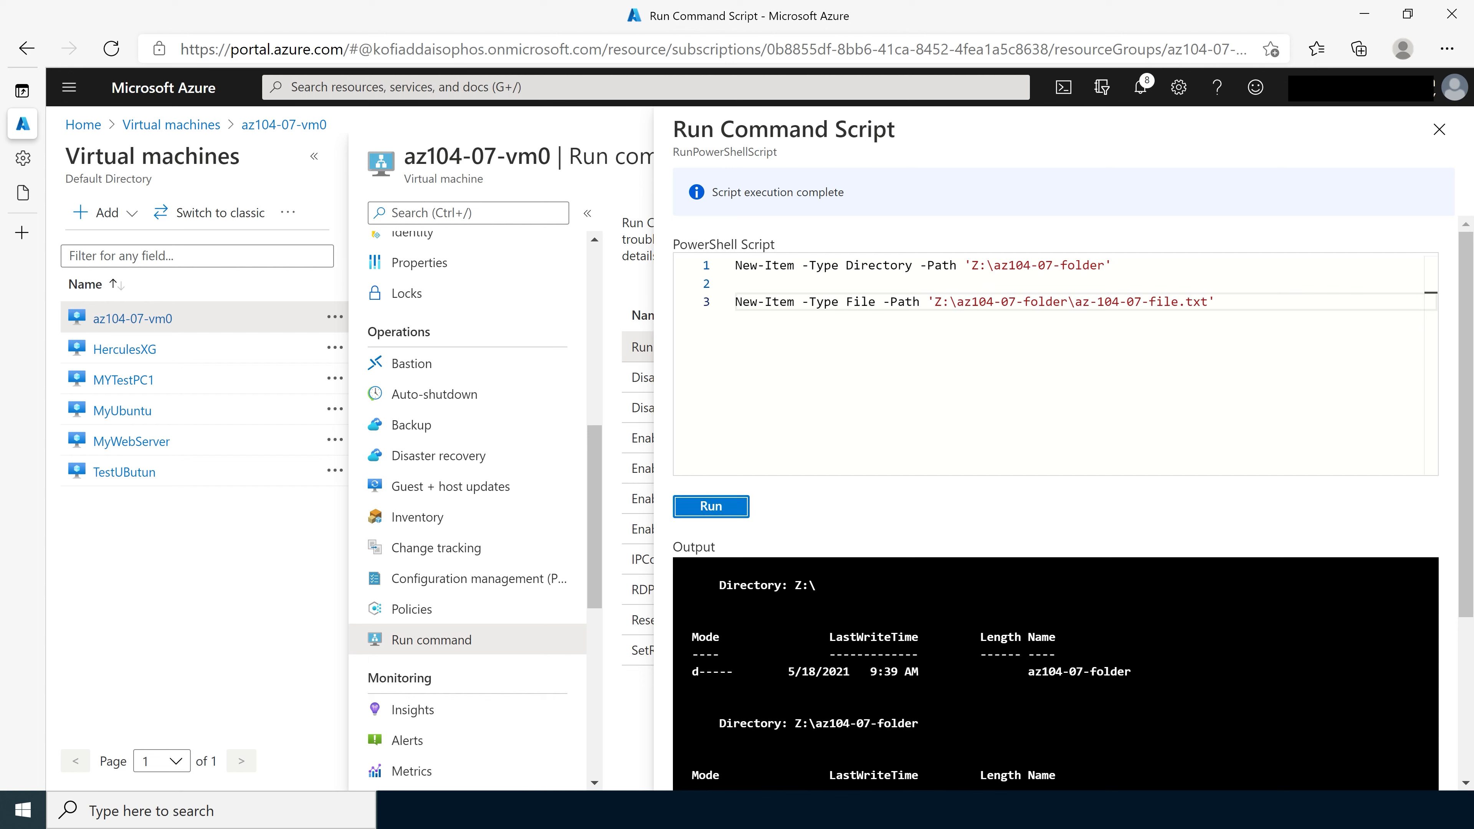
left_click(1440, 129)
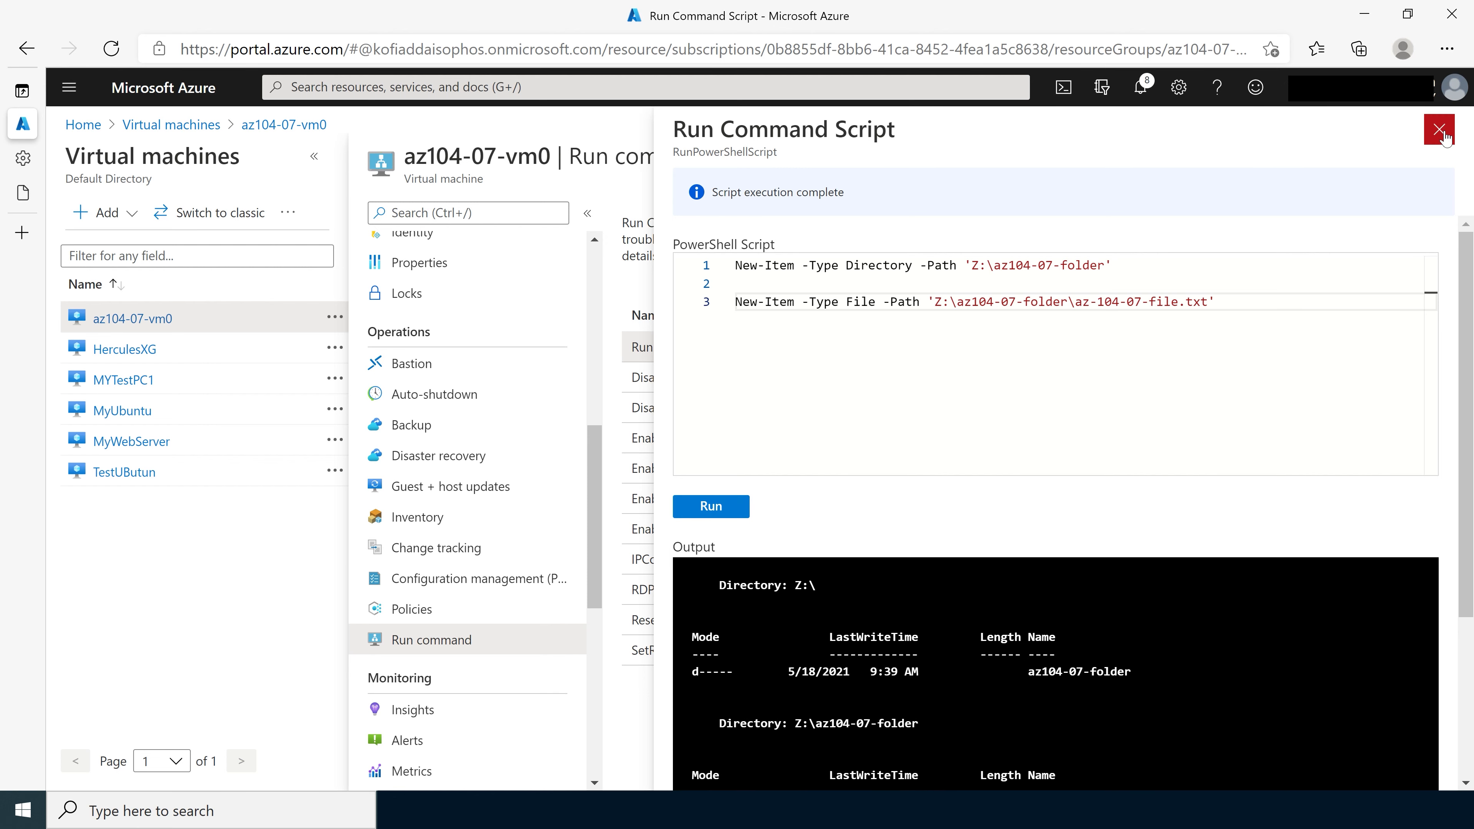
Open the az104-07-share file share in the kofistore storage account and check the contents of az104-07-folder.
left_click(668, 87)
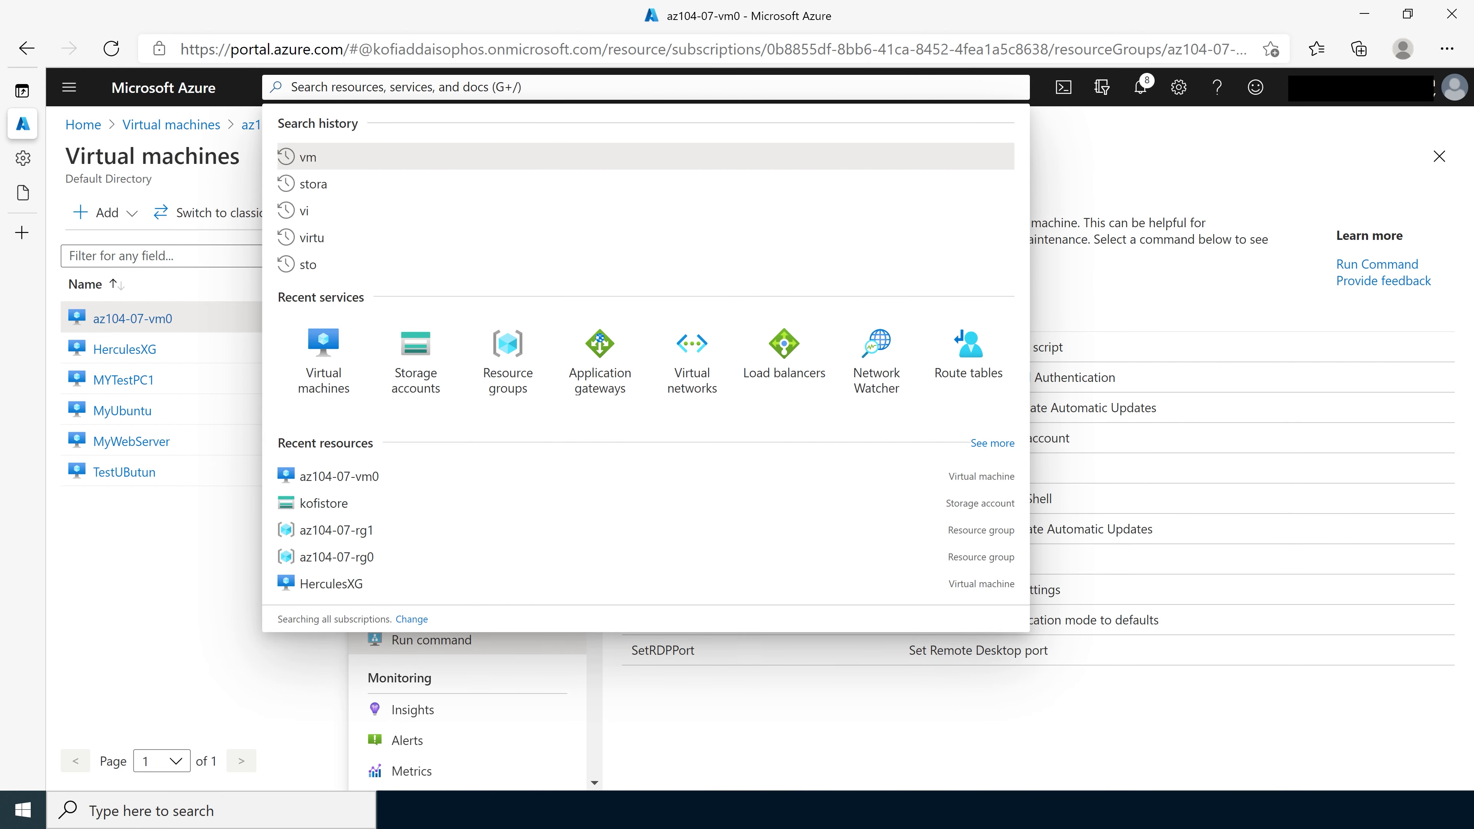
type("stor")
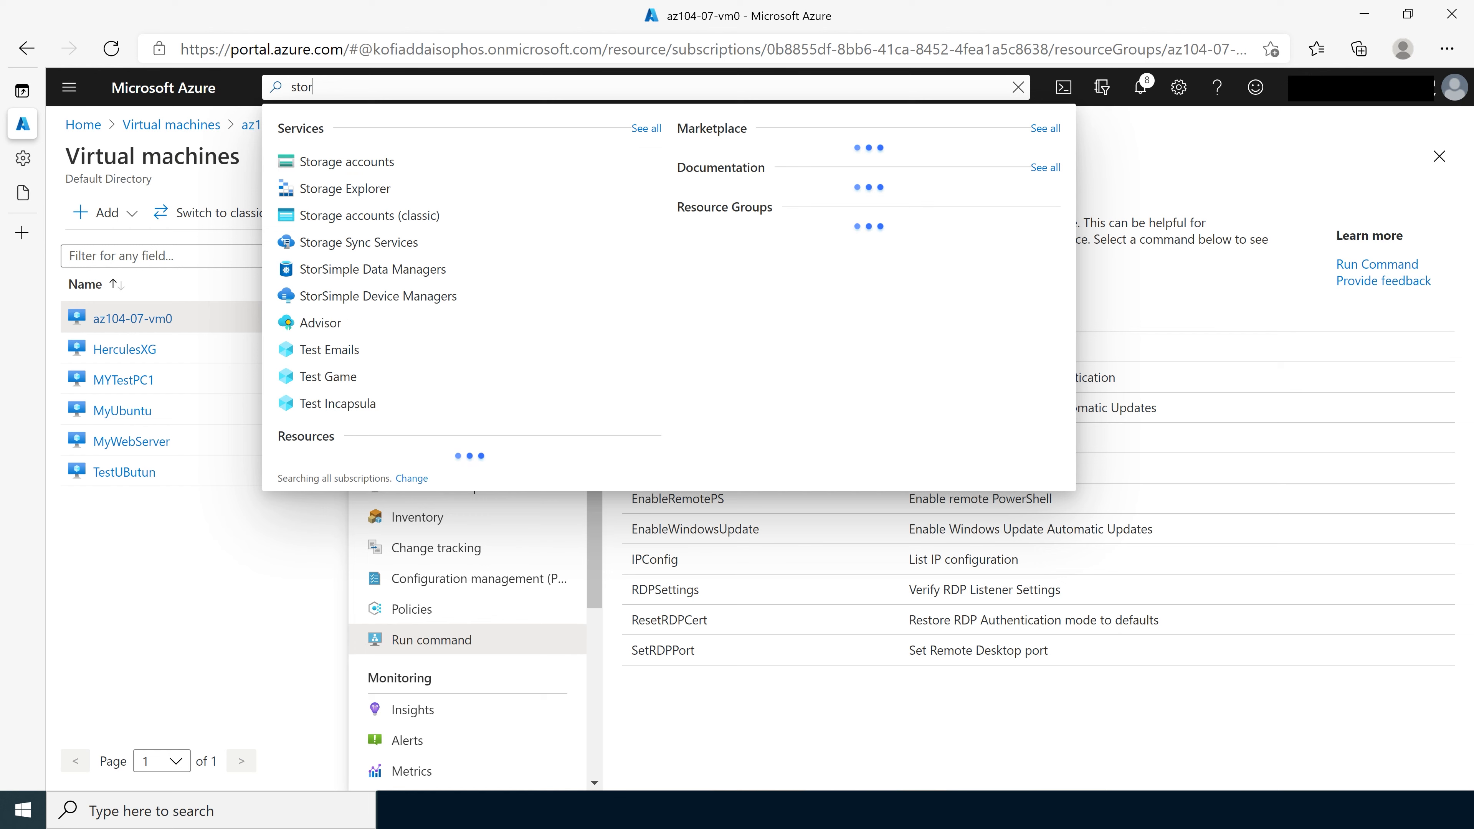
left_click(374, 163)
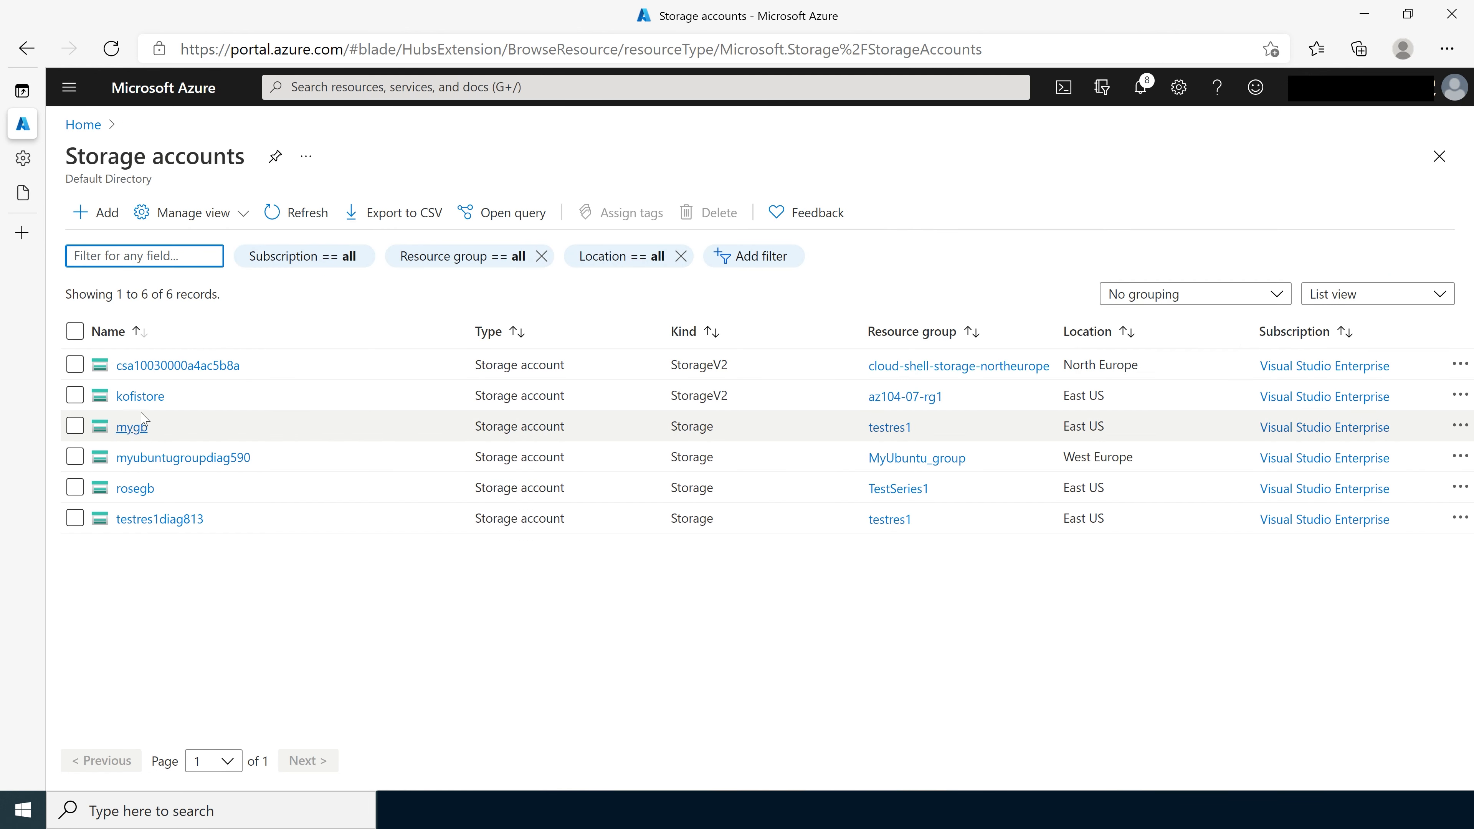
left_click(143, 397)
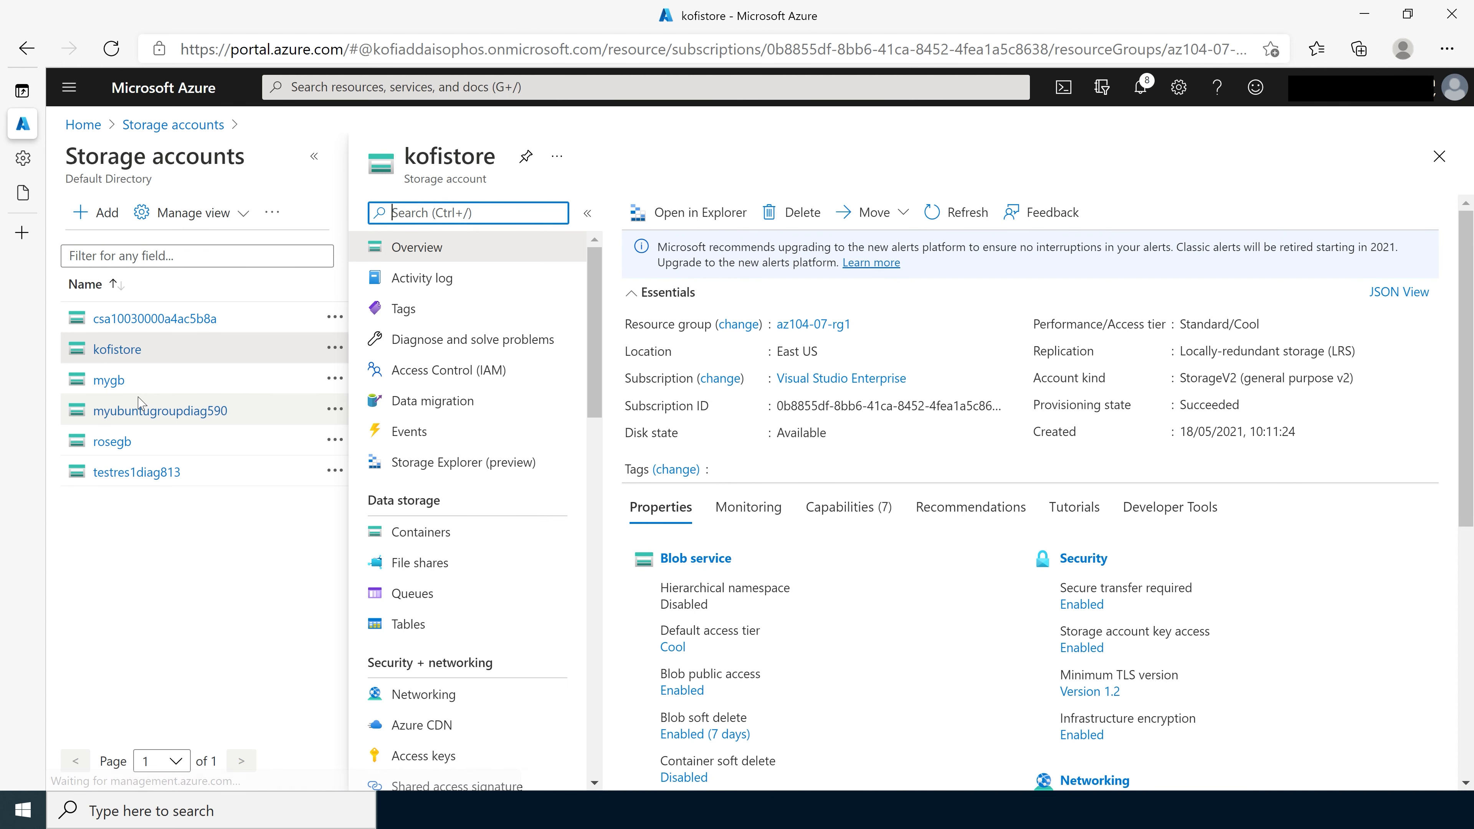
left_click(420, 564)
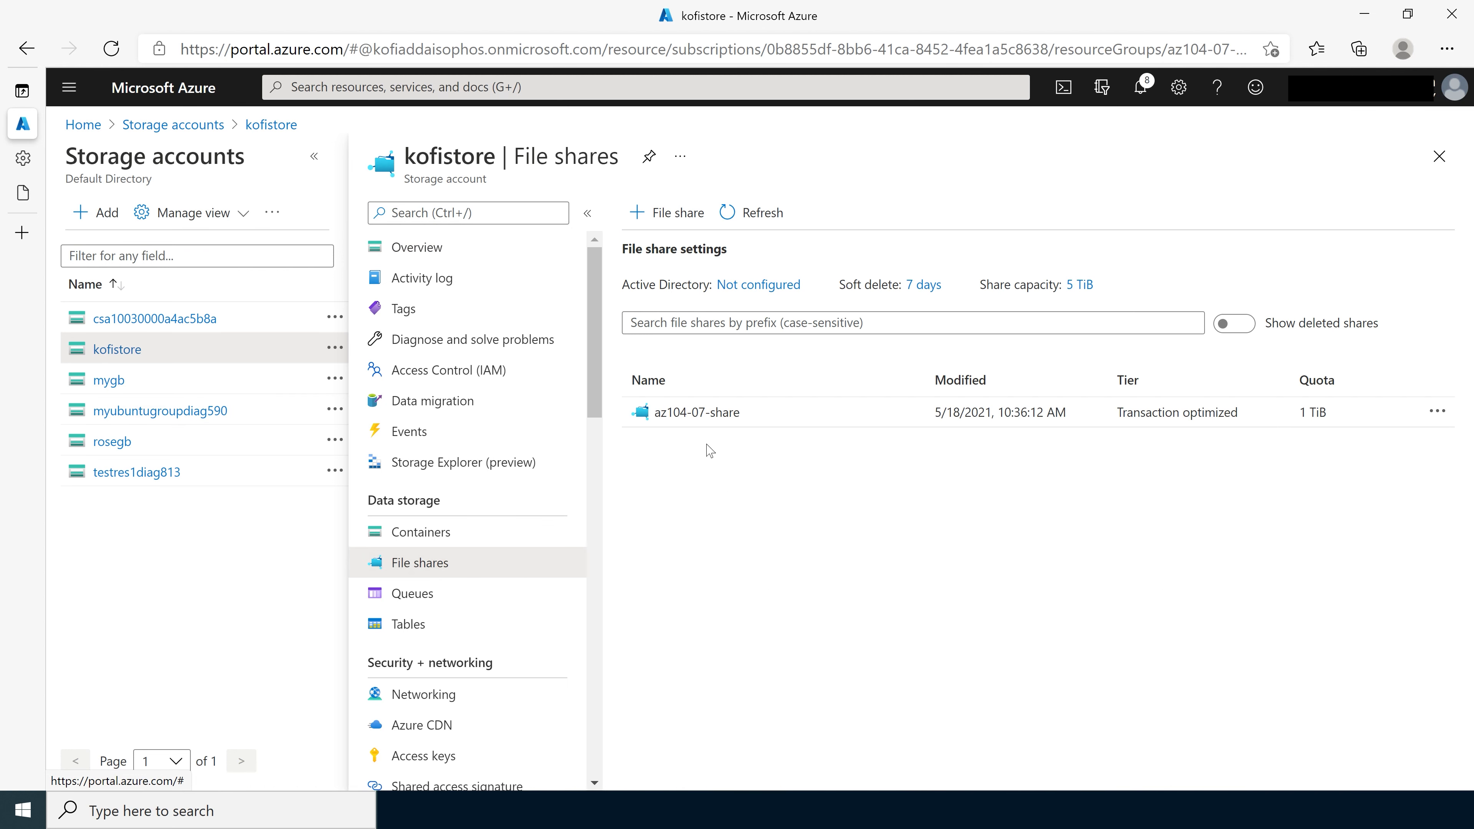
left_click(718, 414)
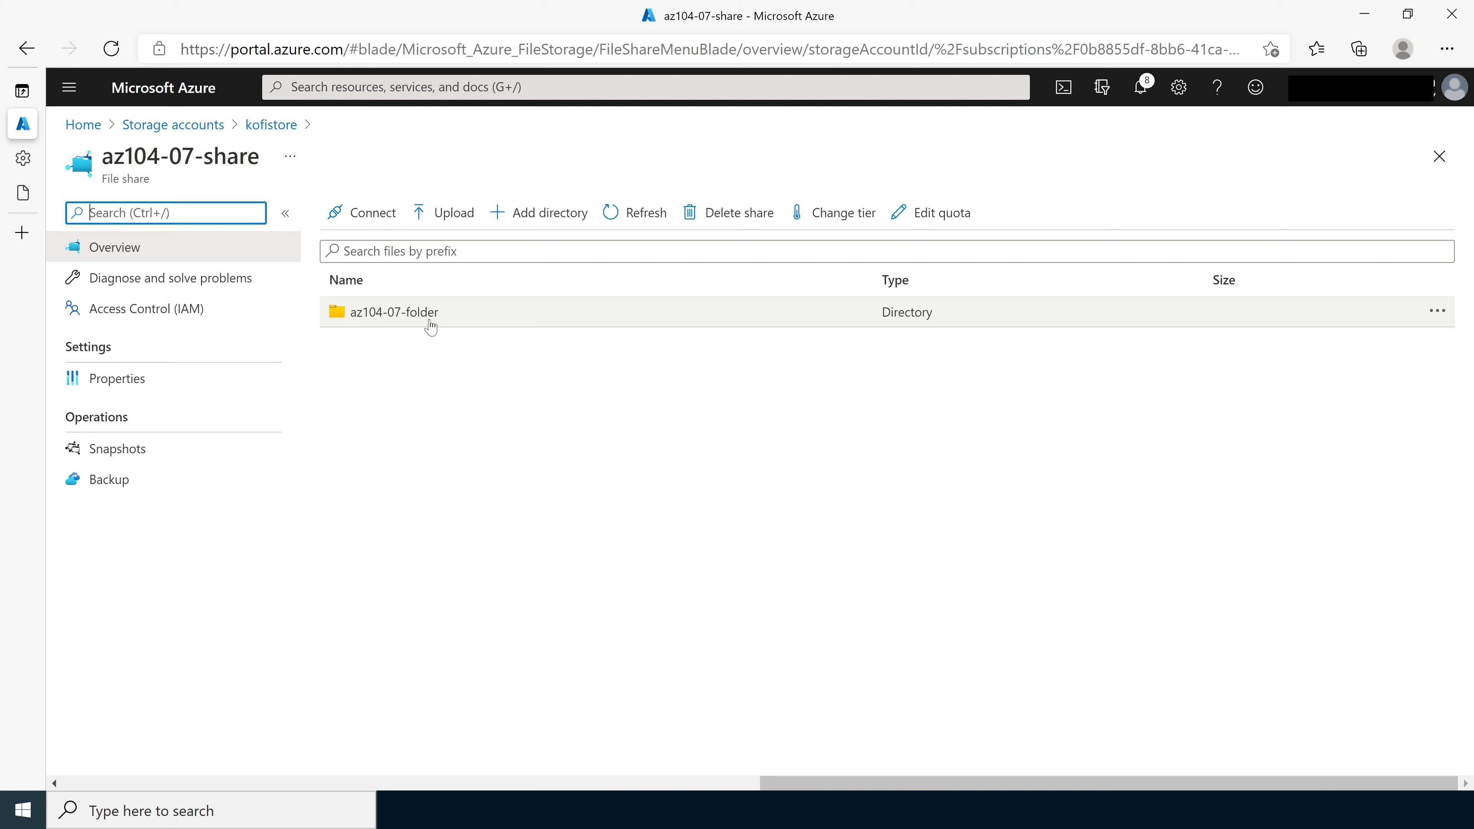
left_click(408, 318)
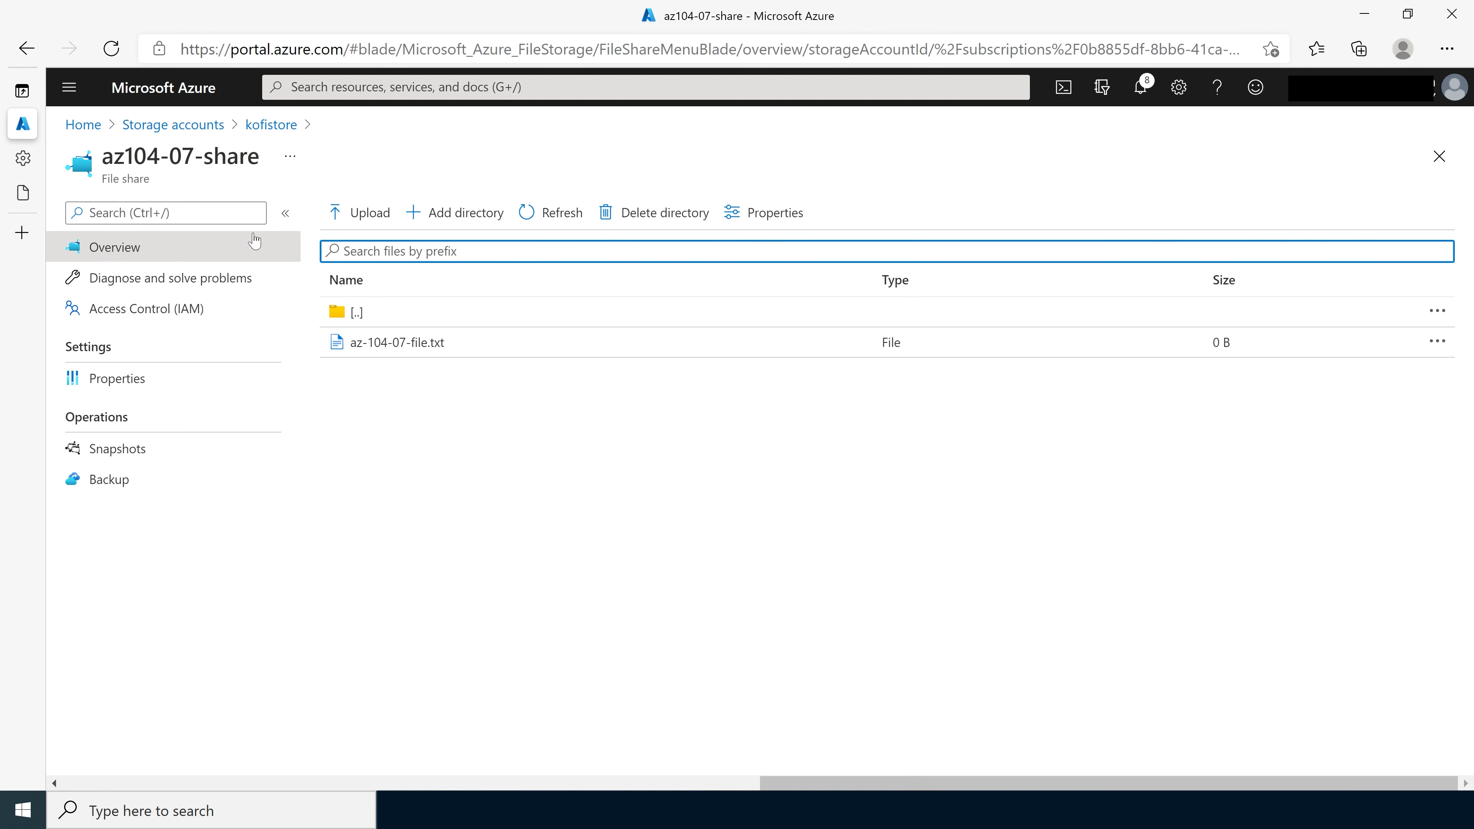
Restrict kofistore's network access to Selected networks, allow the client IP address through the firewall, and save.
left_click(257, 129)
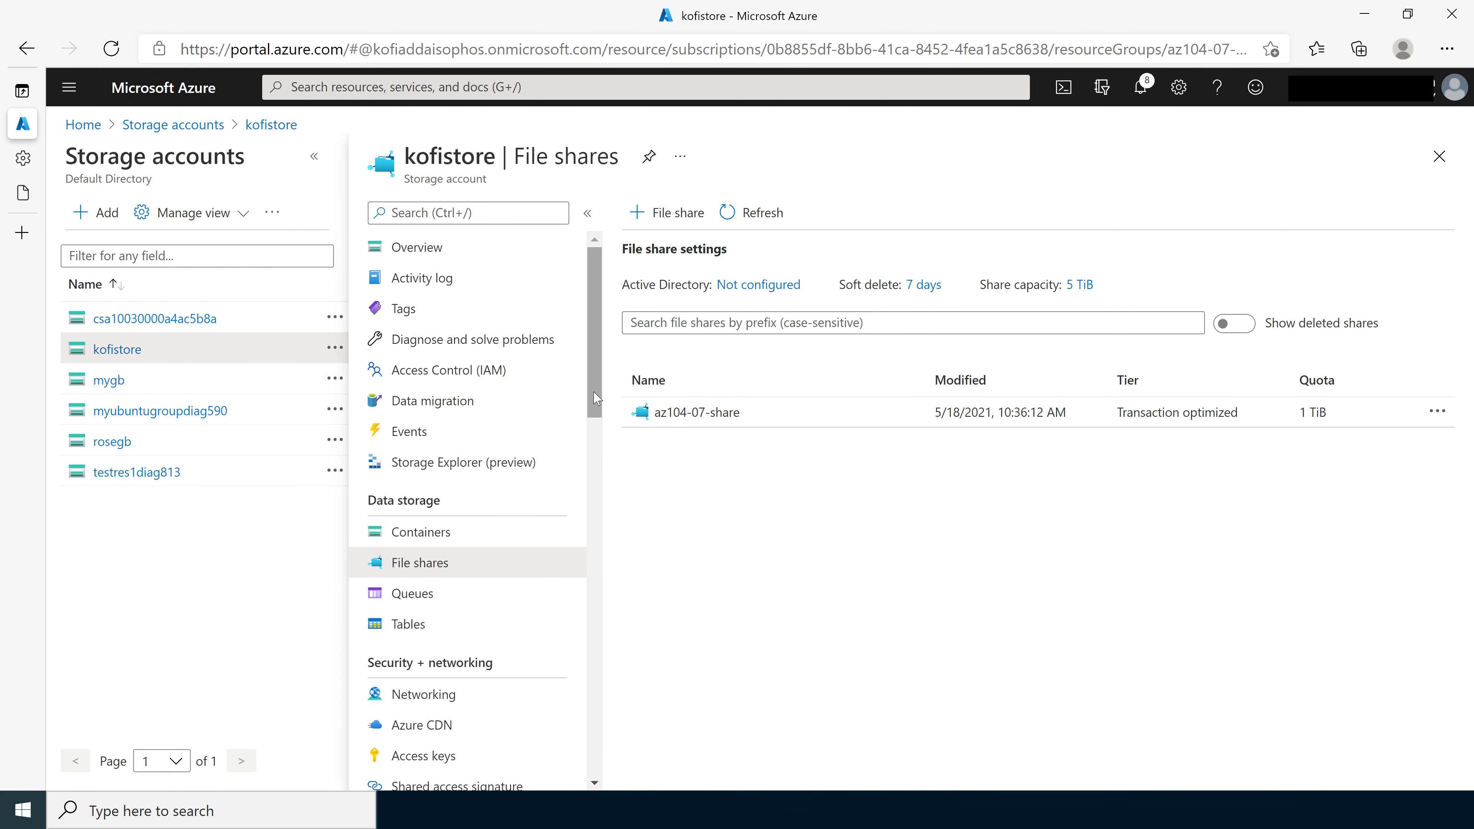
scroll(591, 414, "down", 3)
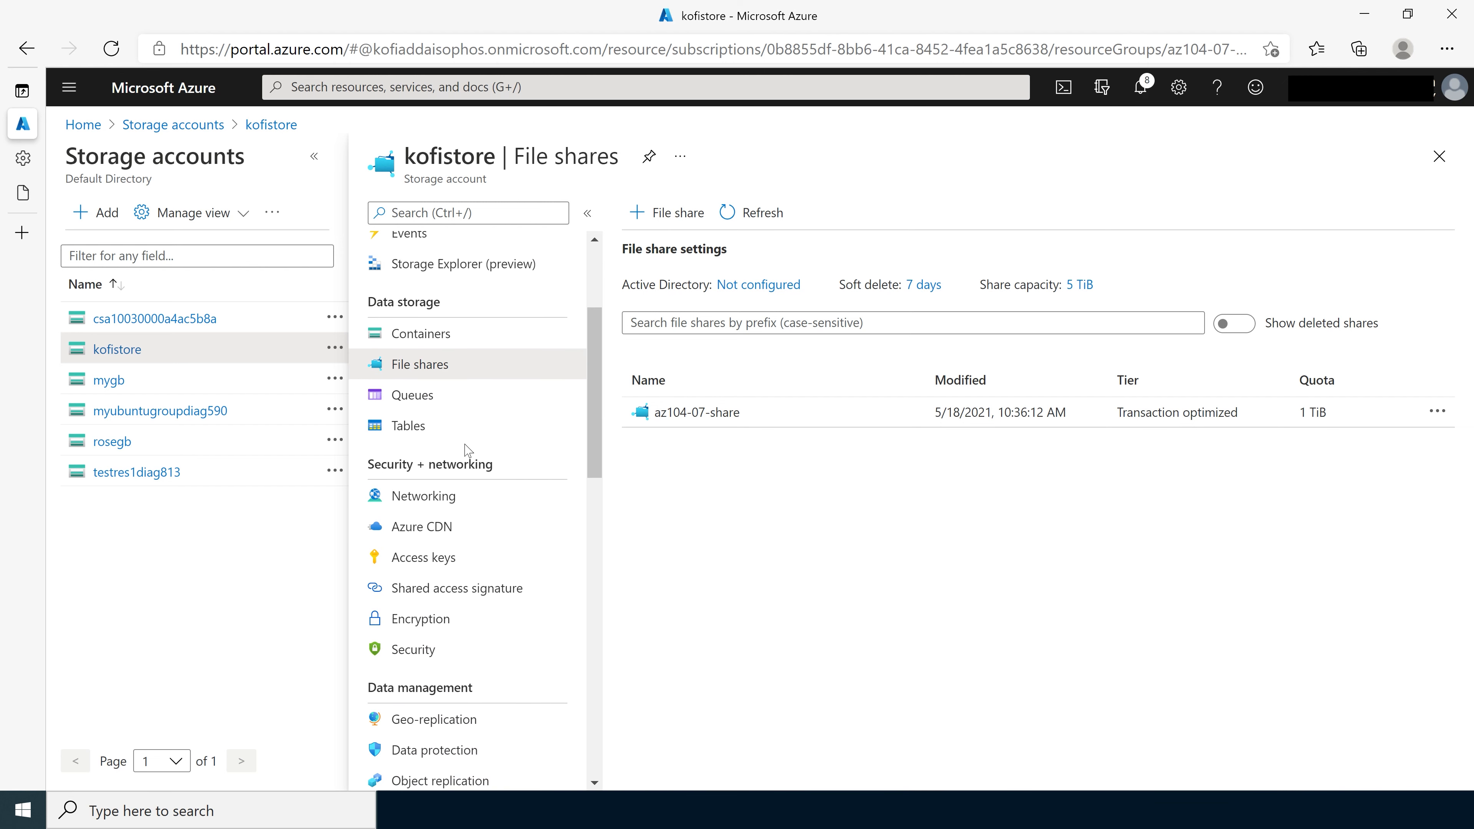
left_click(434, 498)
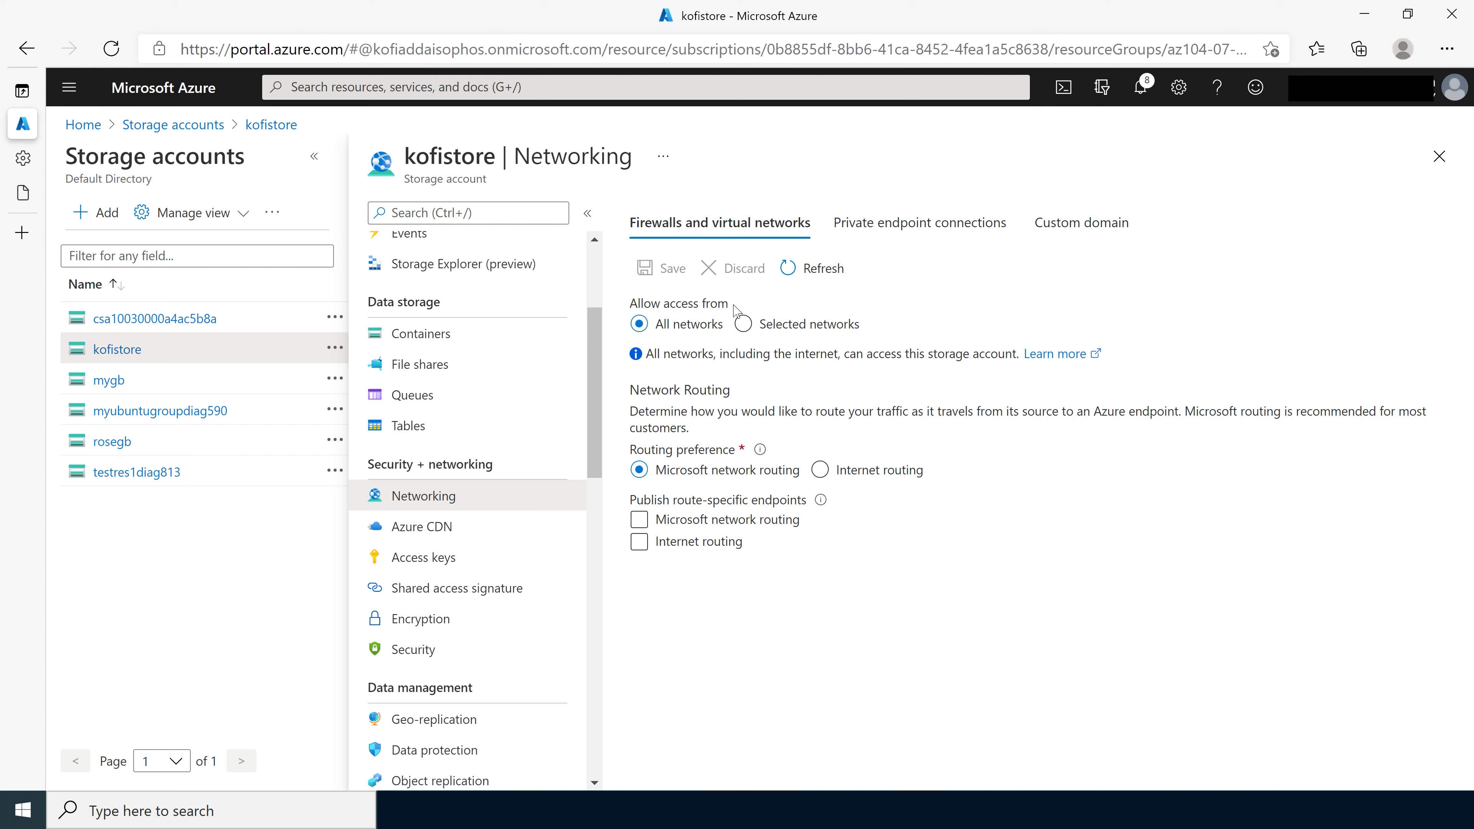
left_click(745, 325)
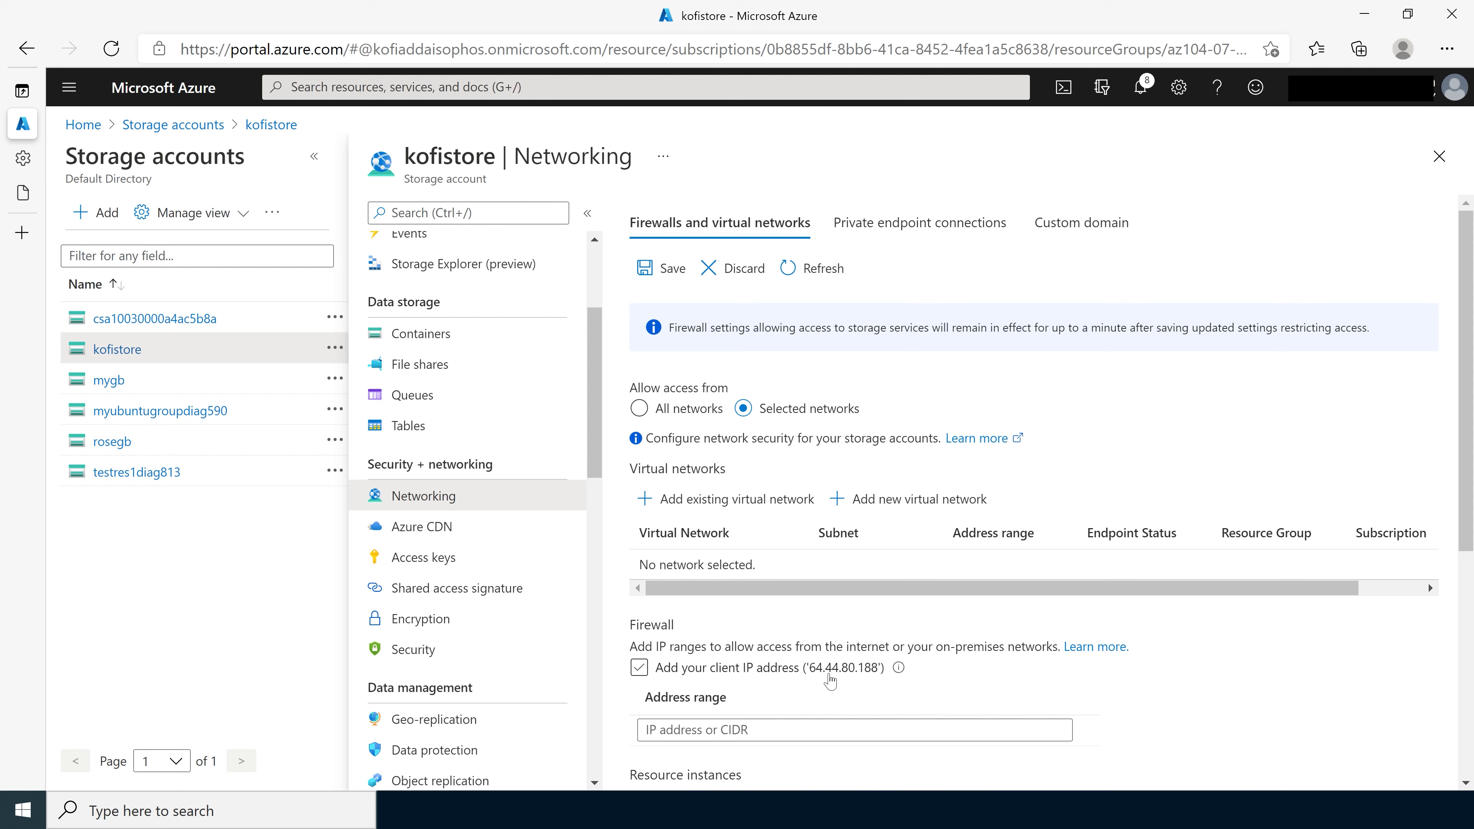
left_click(739, 677)
left_click(641, 675)
left_click(668, 270)
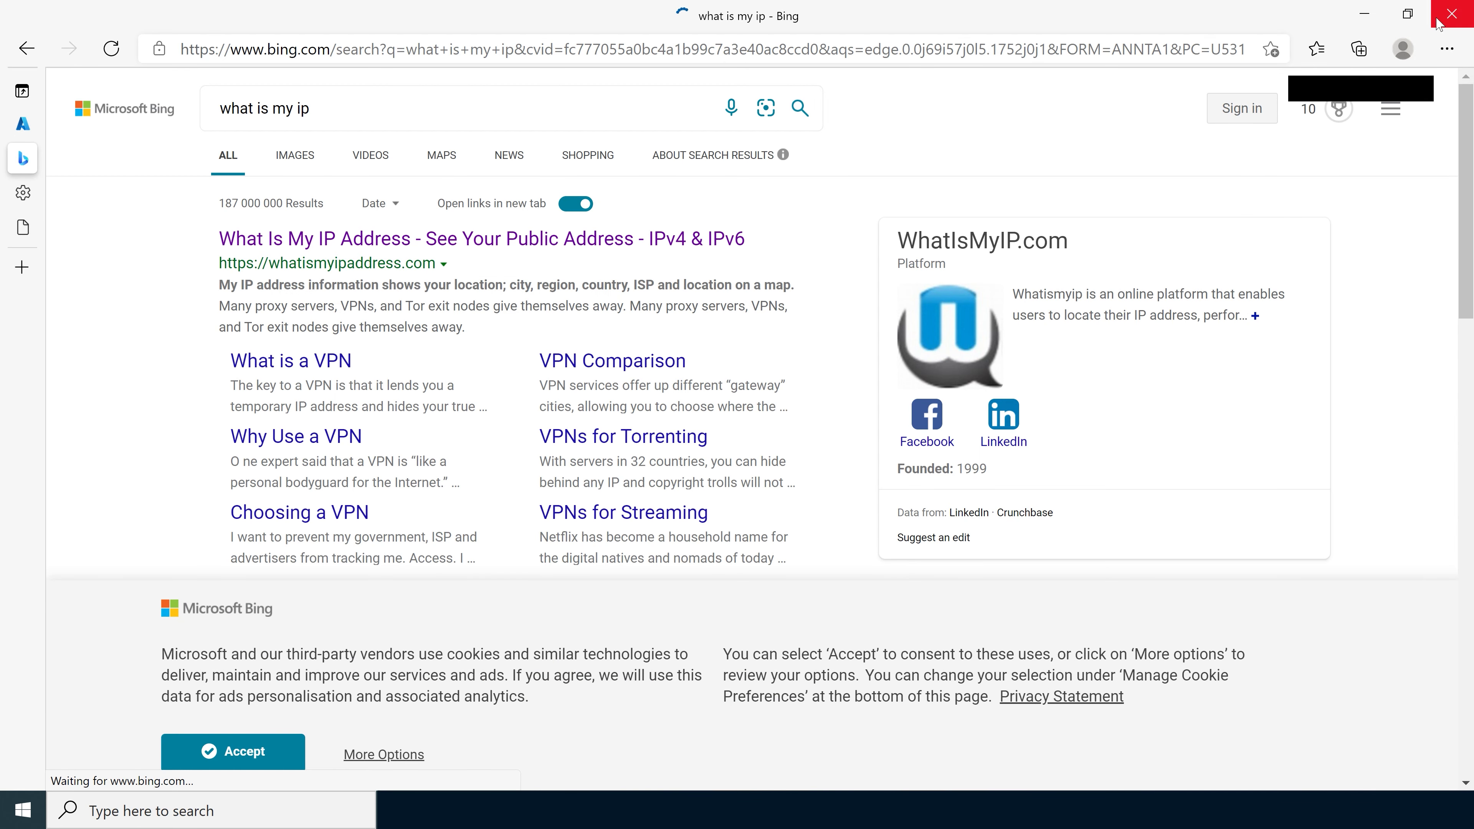
Copy the LICENSE blob's URL with its SAS token from Notepad and load it in a new InPrivate window.
key("ctrl+shift+n")
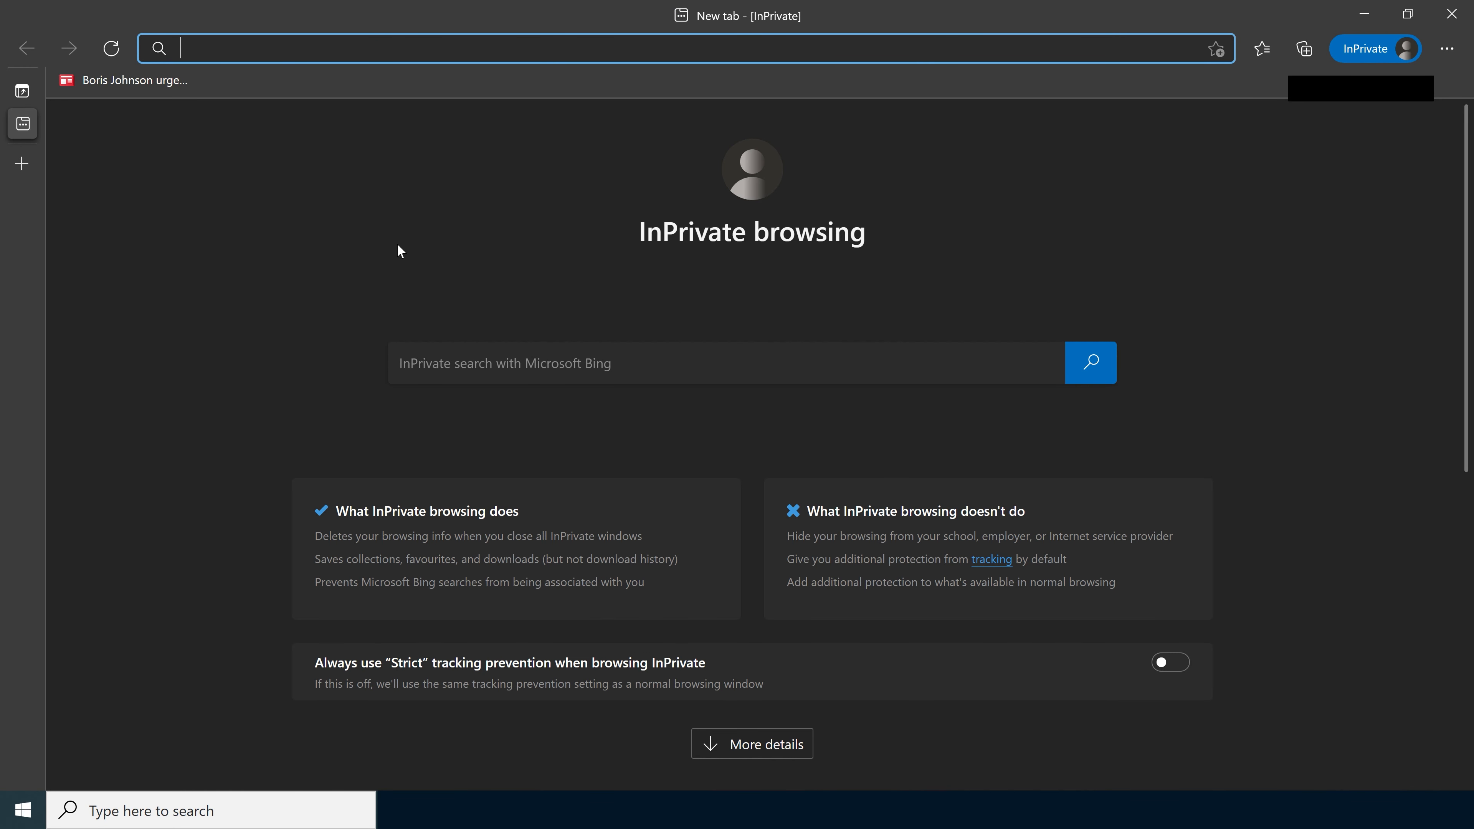
key("alt+Tab")
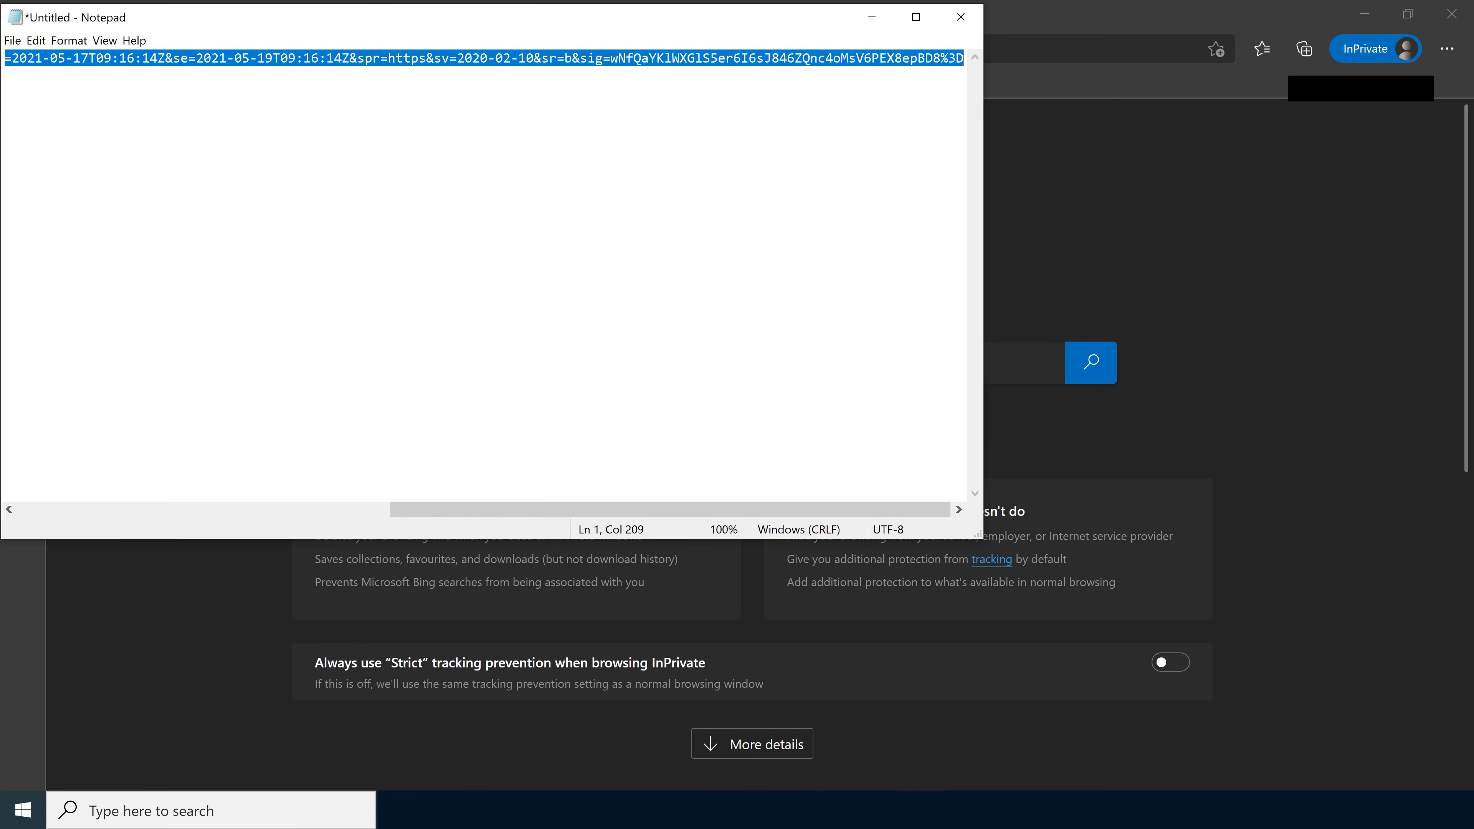
right_click(237, 60)
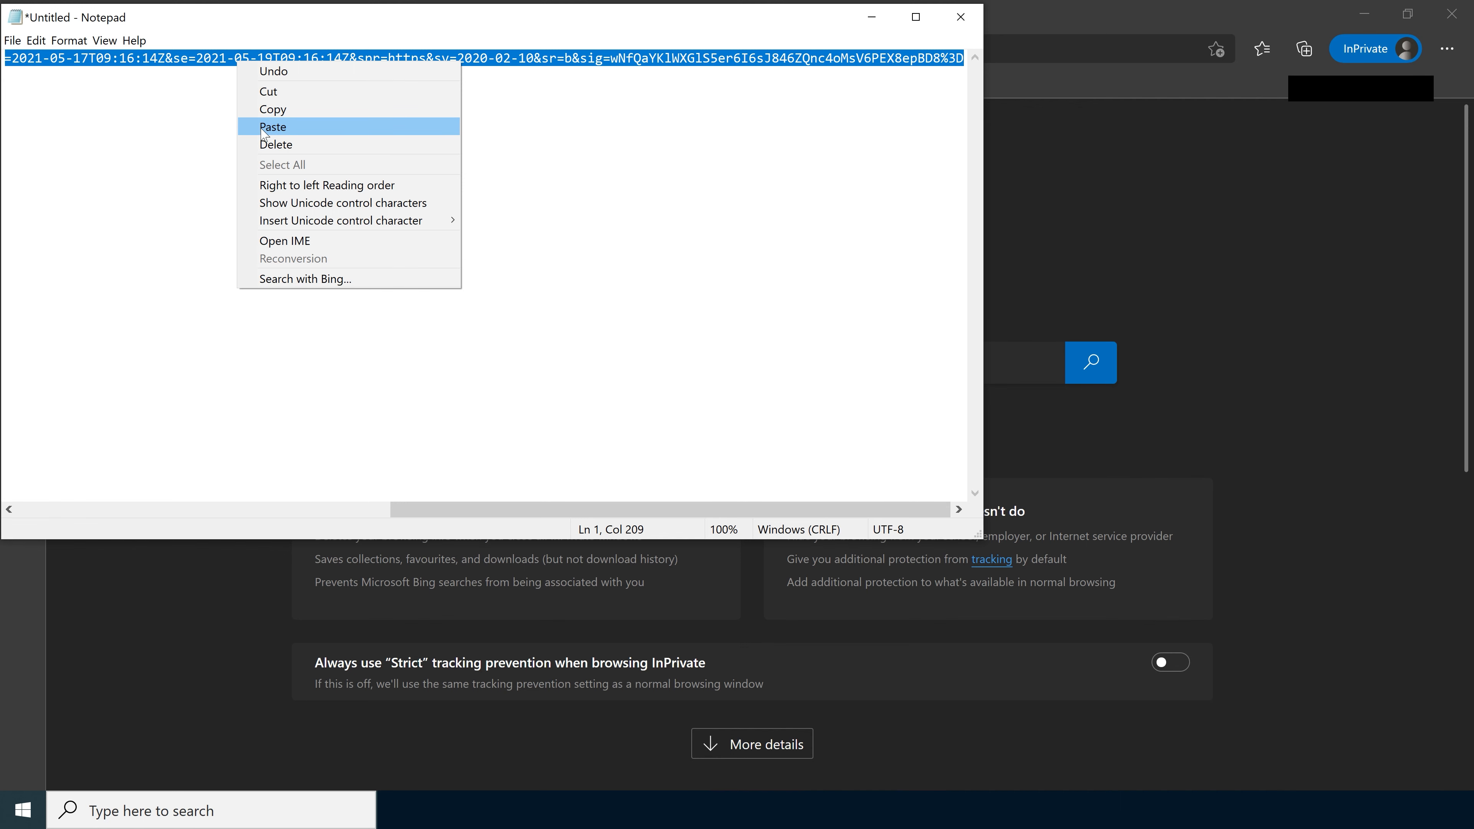
left_click(281, 110)
left_click(1210, 249)
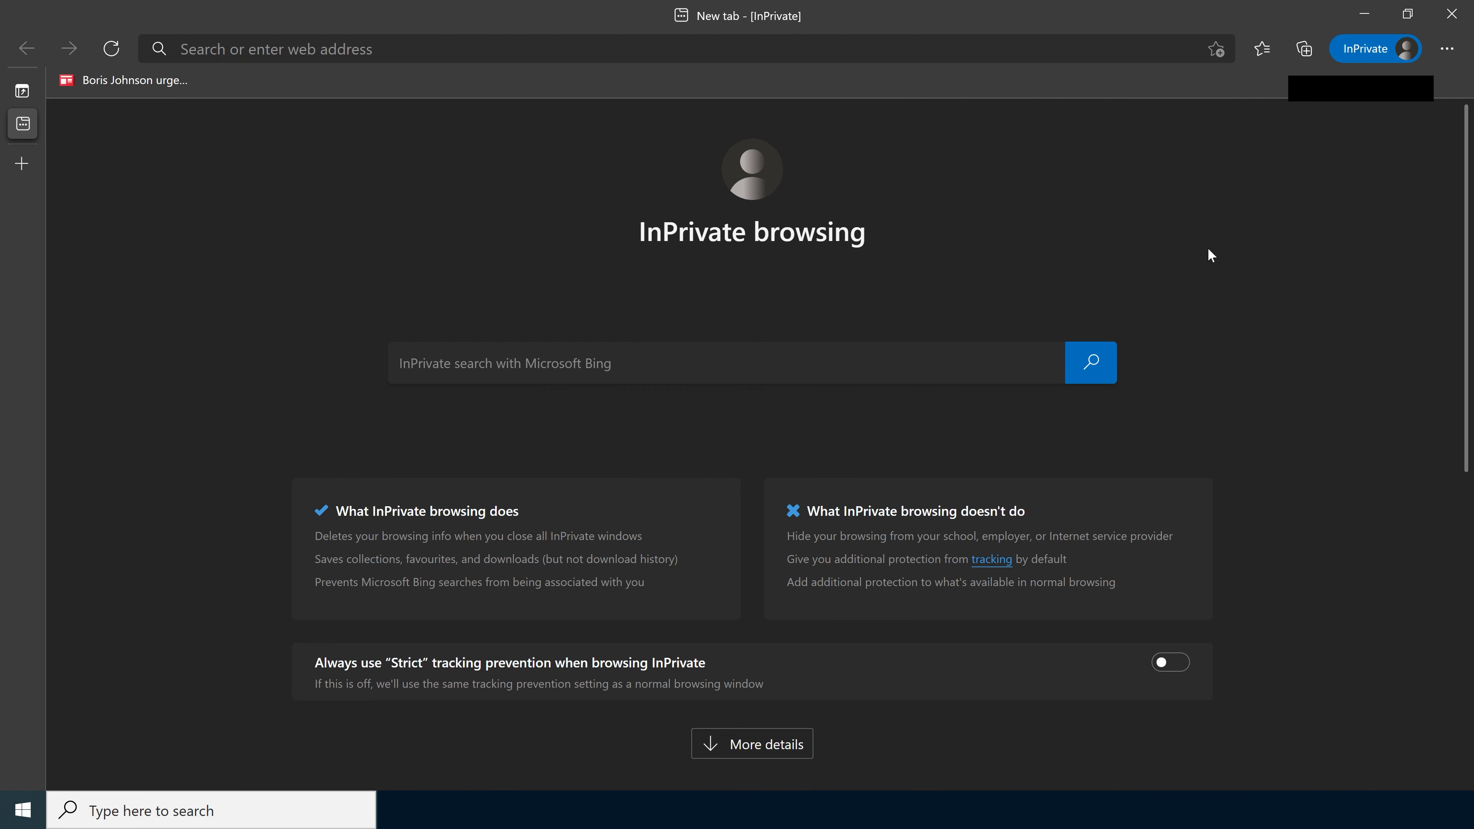
left_click(259, 49)
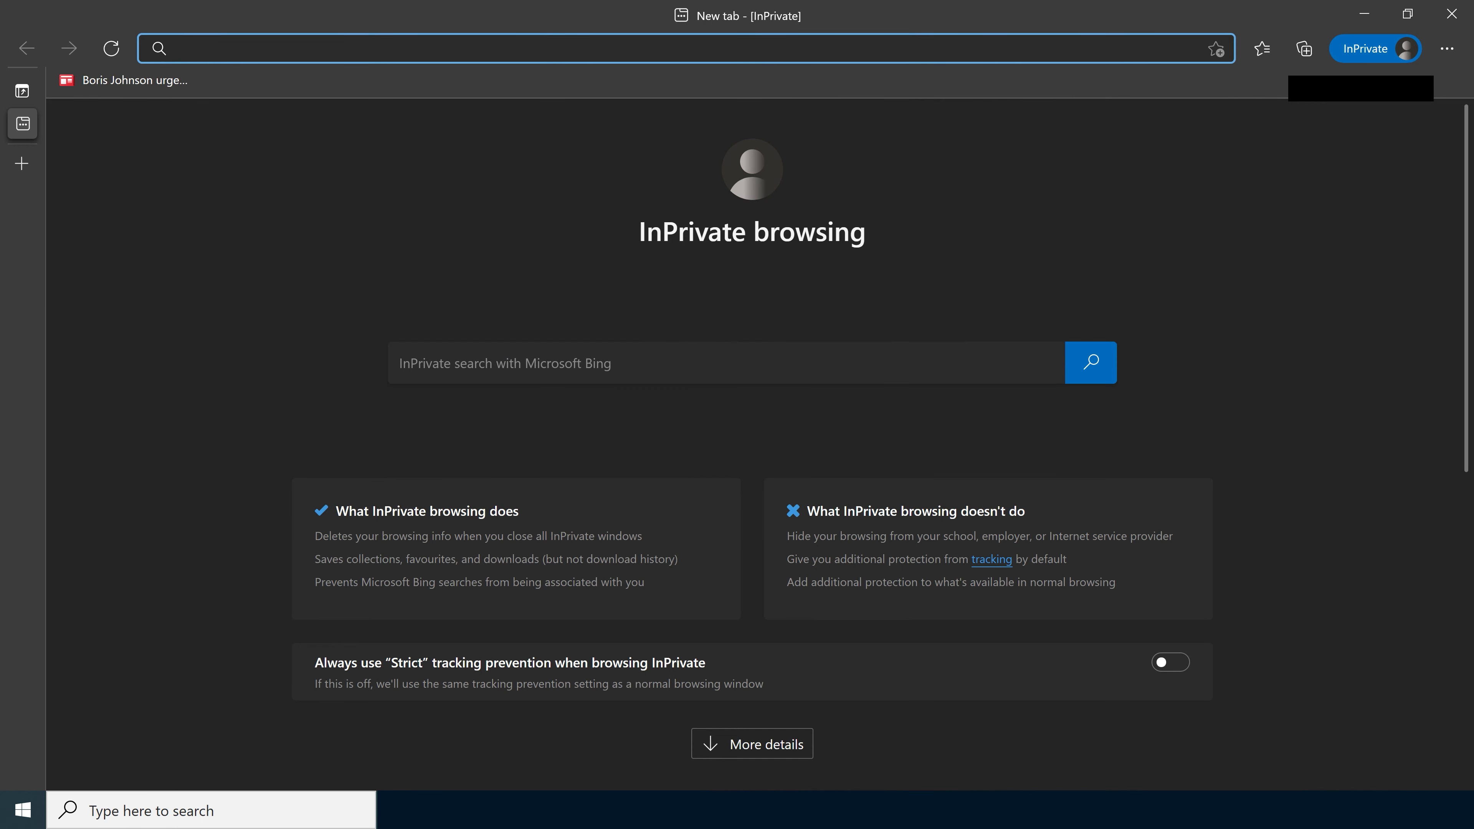
key("ctrl+v")
key("Return")
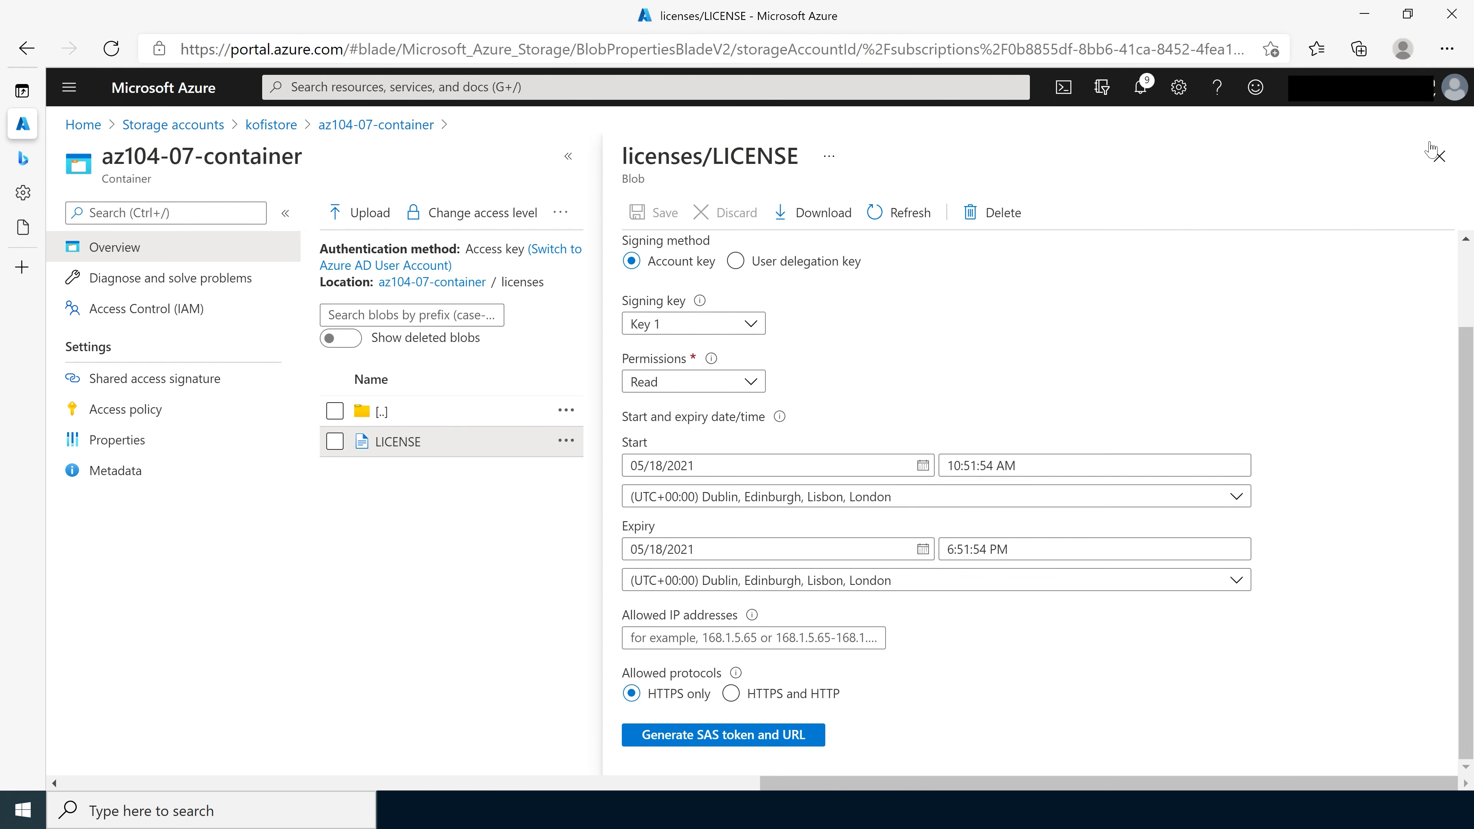
Close the LICENSE blob's details, start Cloud Shell, and request the blob's SAS token URL with Invoke-WebRequest -URI.
left_click(1439, 155)
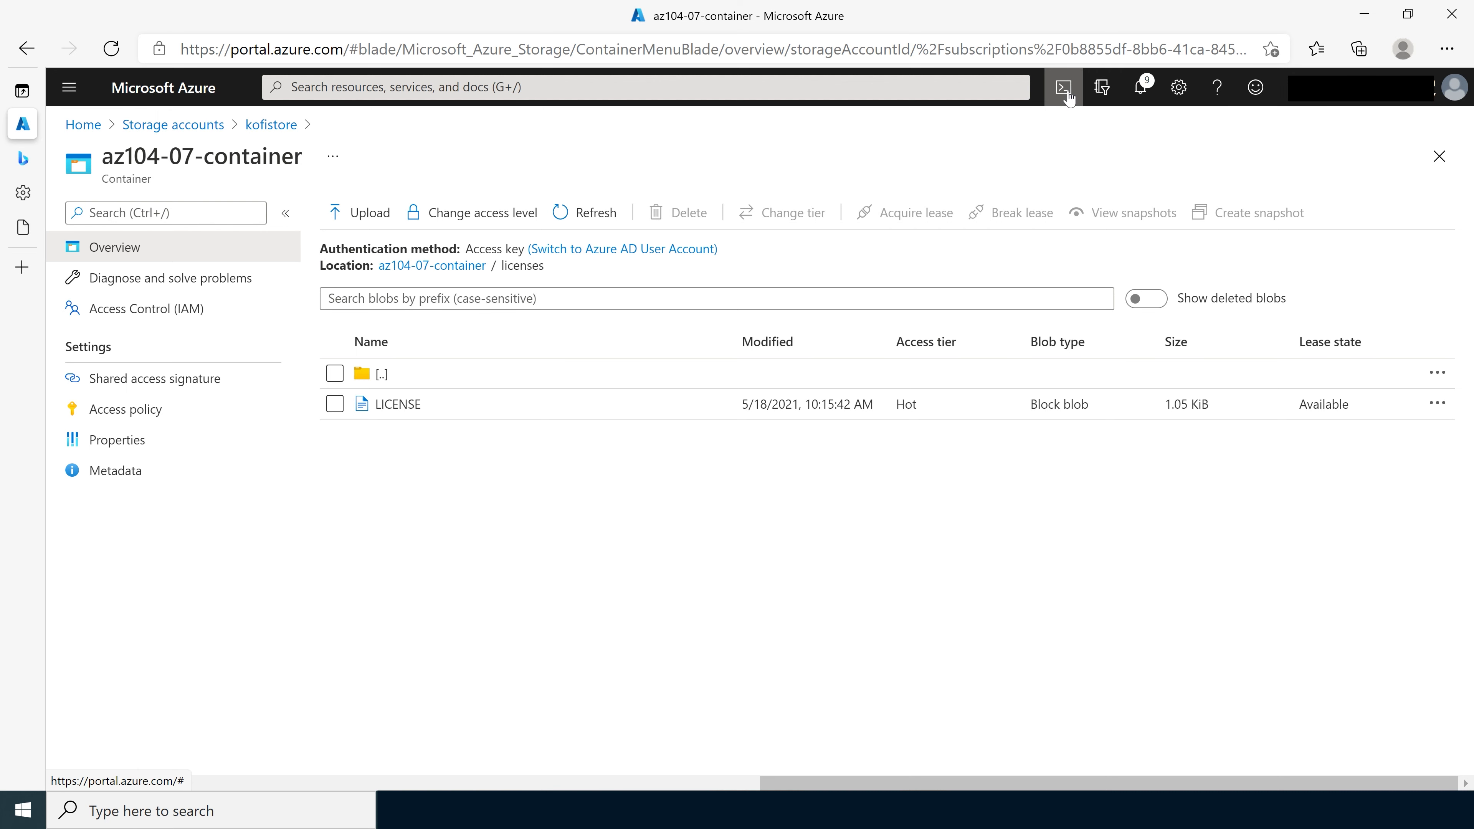
left_click(1068, 96)
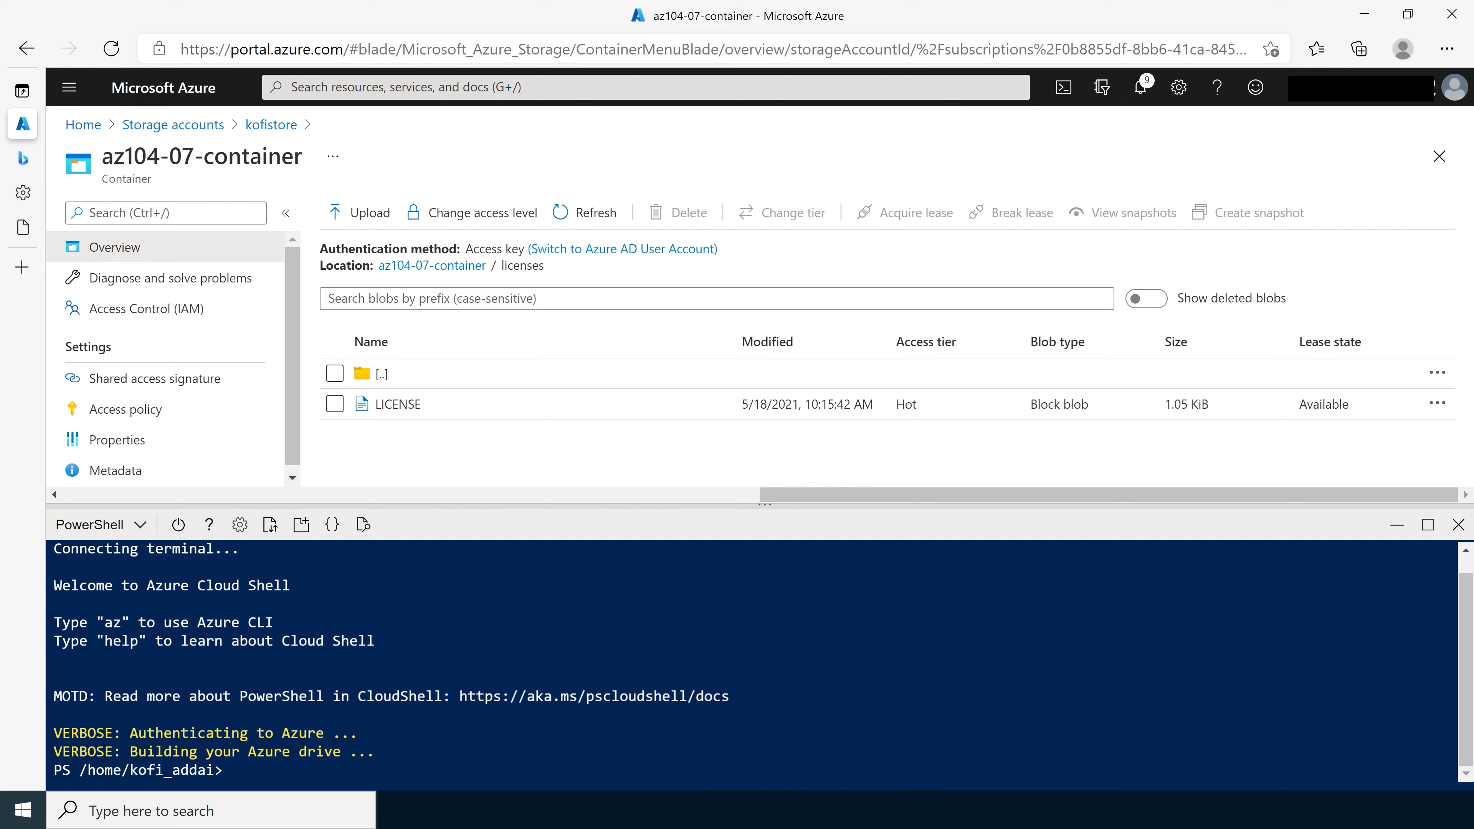
type("Invoke-WebRequest")
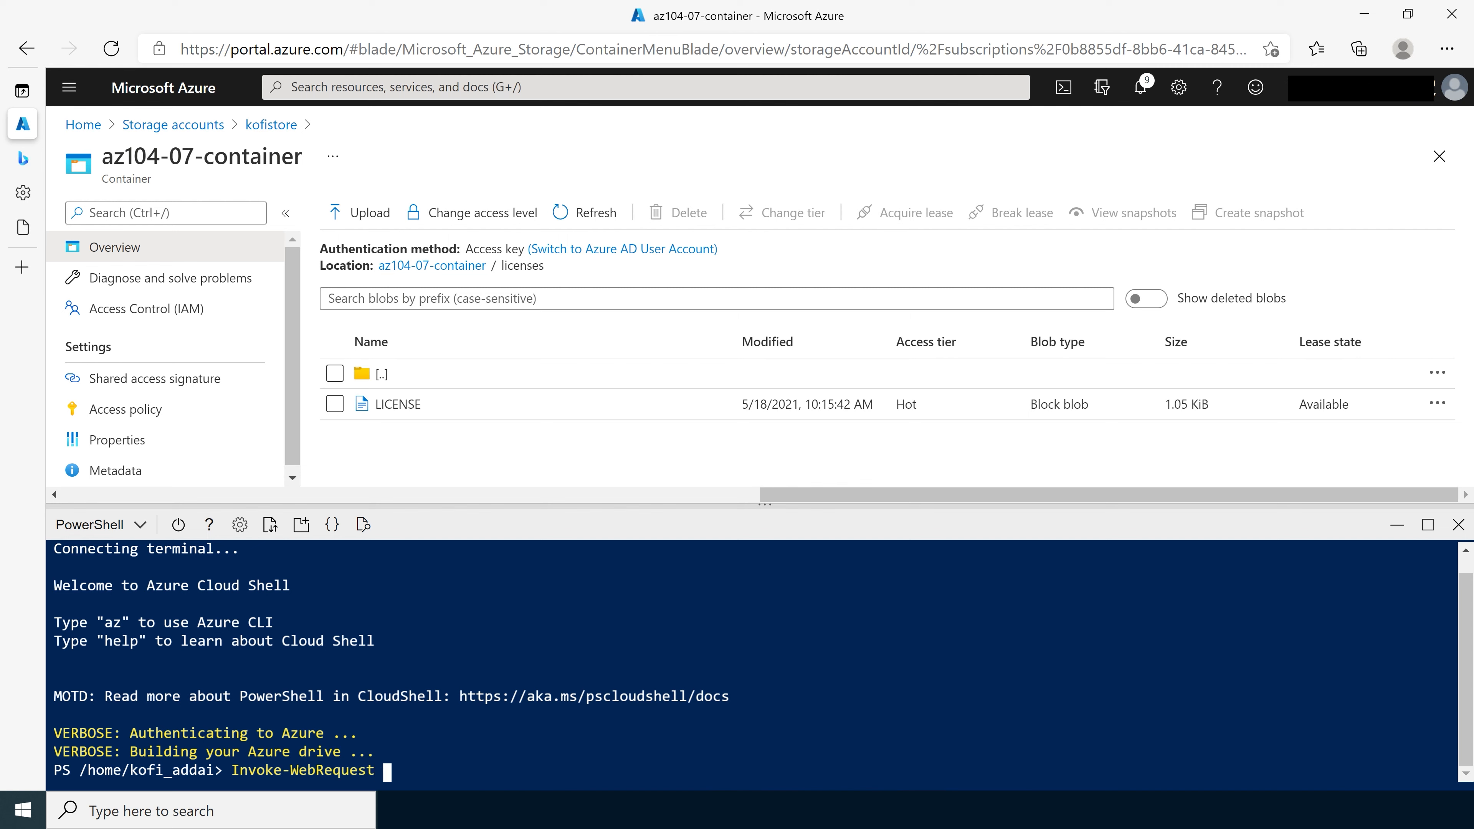
type(" -URI '")
right_click(510, 768)
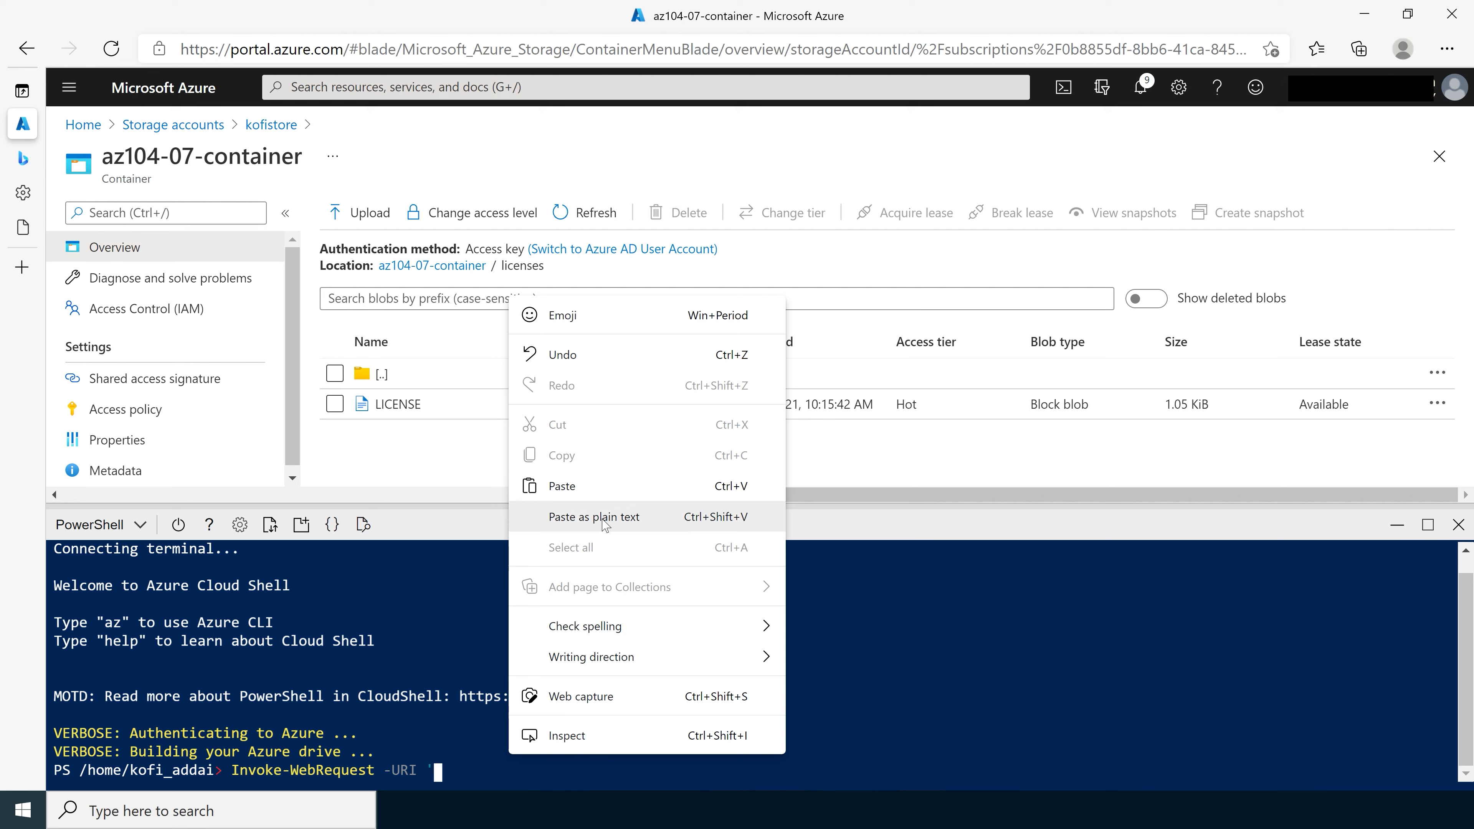
left_click(561, 486)
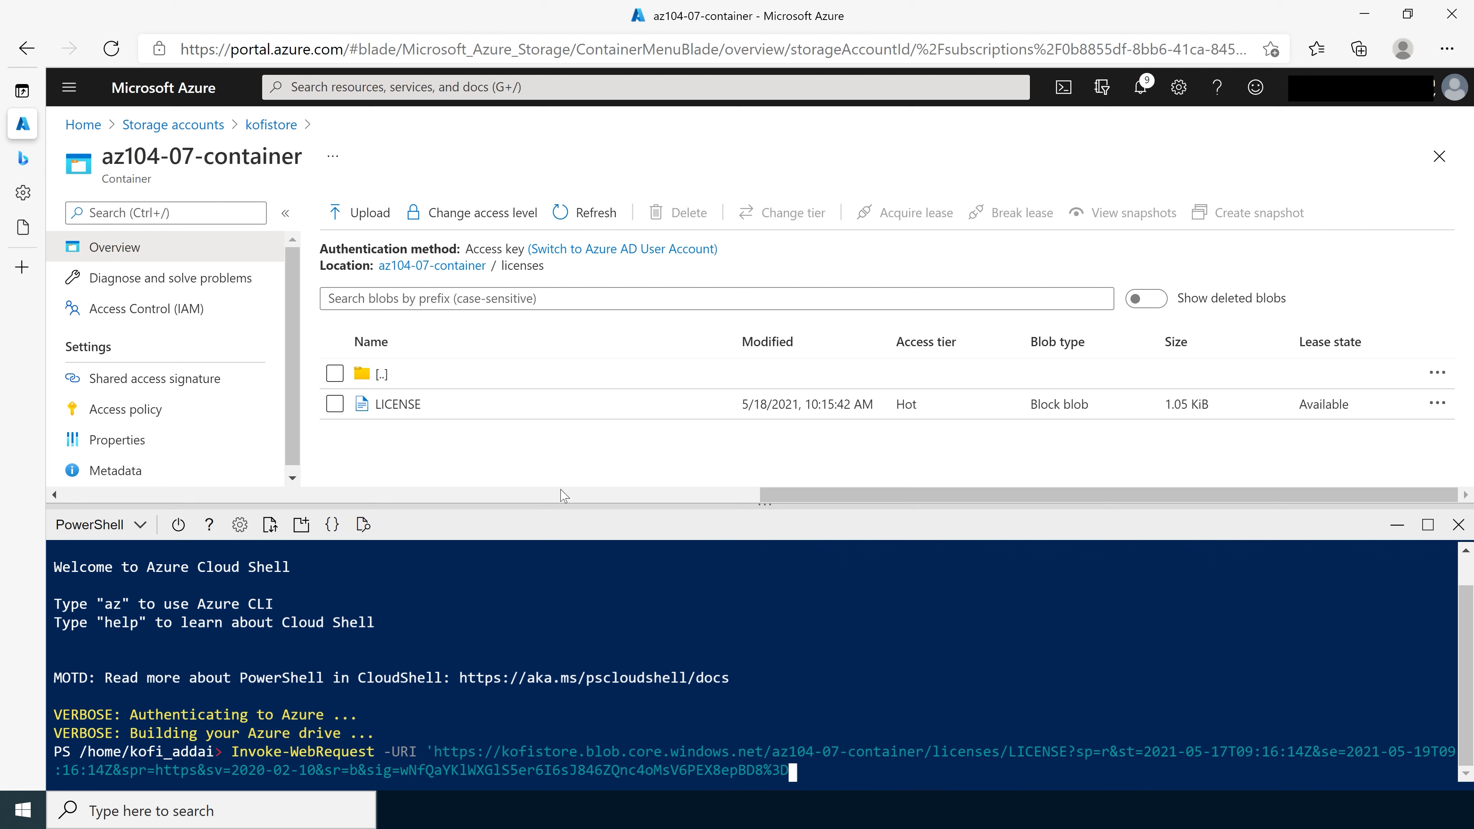
key("Return")
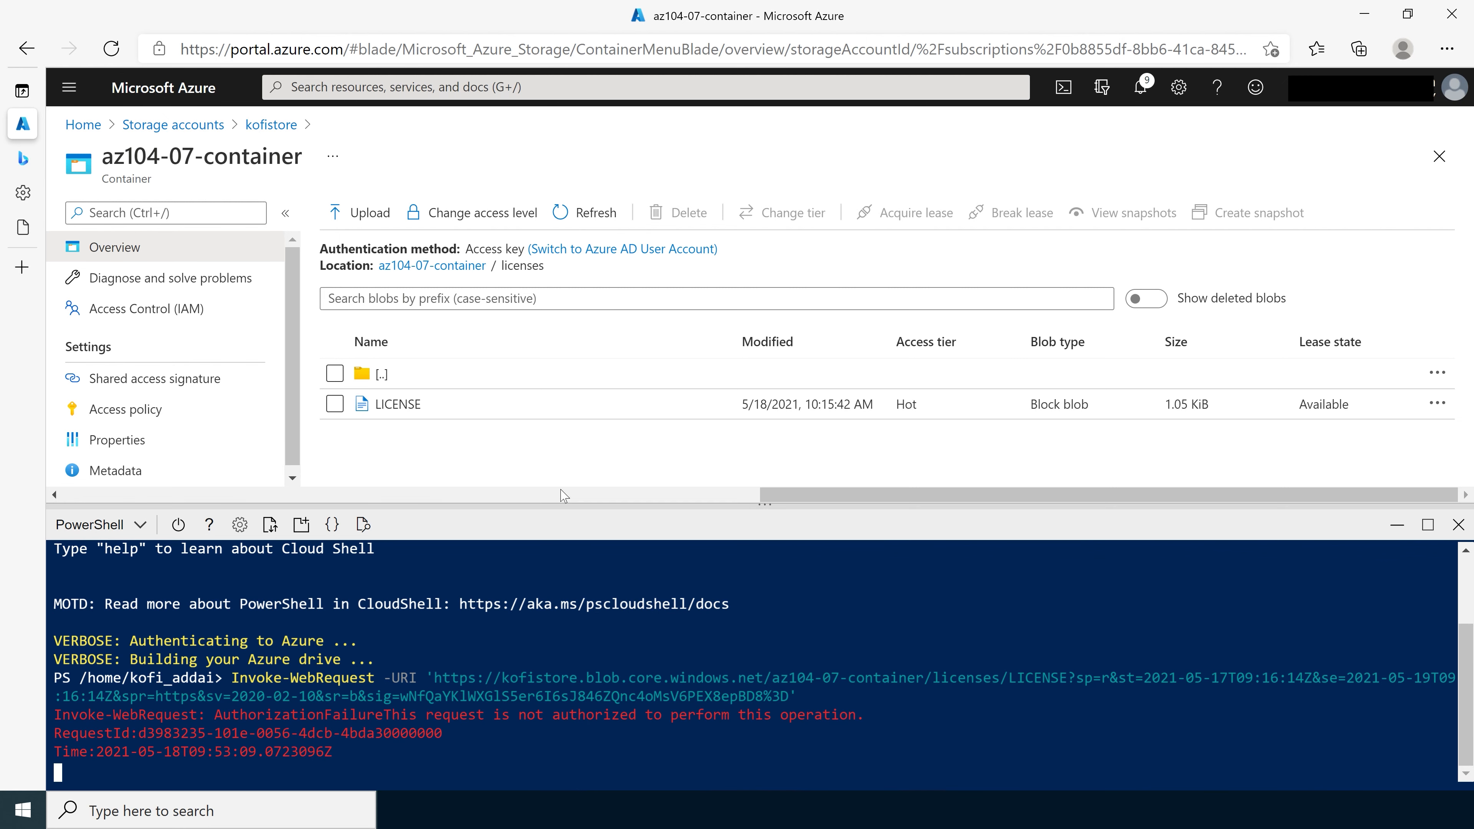